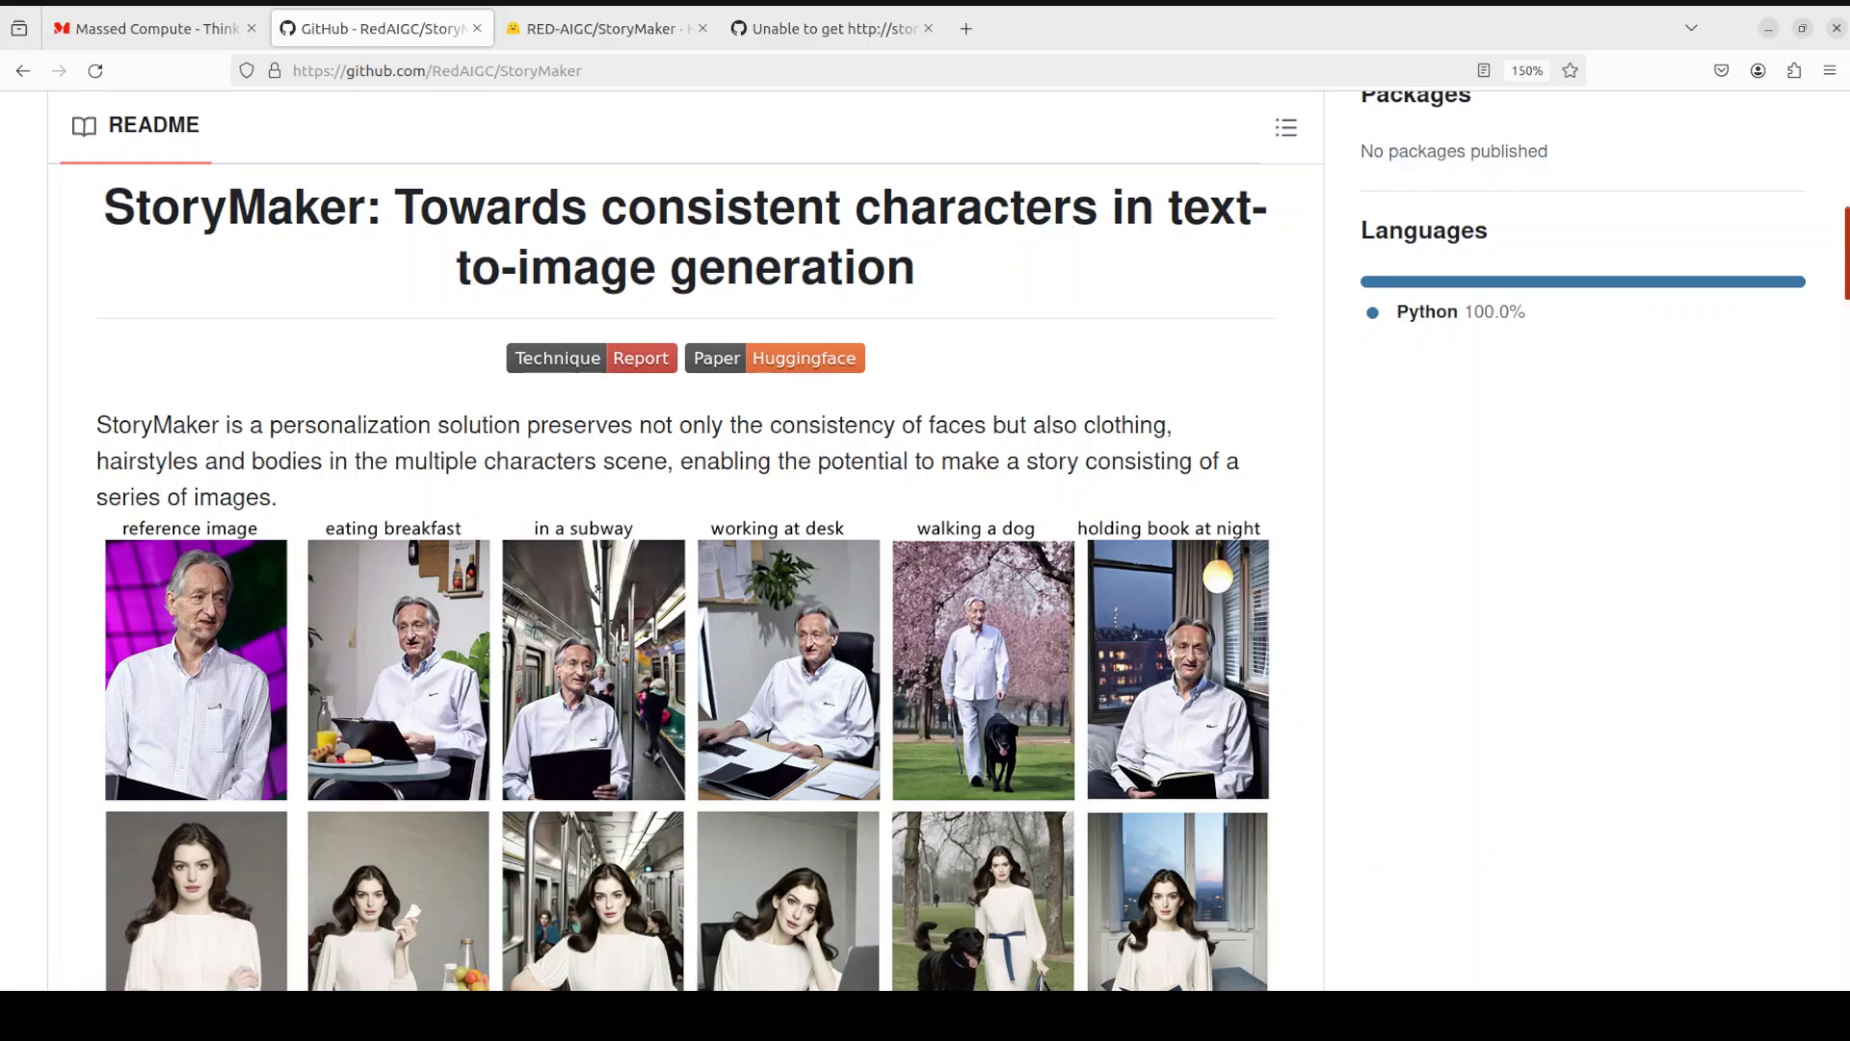
Browse the StoryMaker README sample image grids, then switch to the Massed Compute website.
{"action": "scroll", "coordinate": [675, 578], "scroll_direction": "down", "scroll_amount": 5}
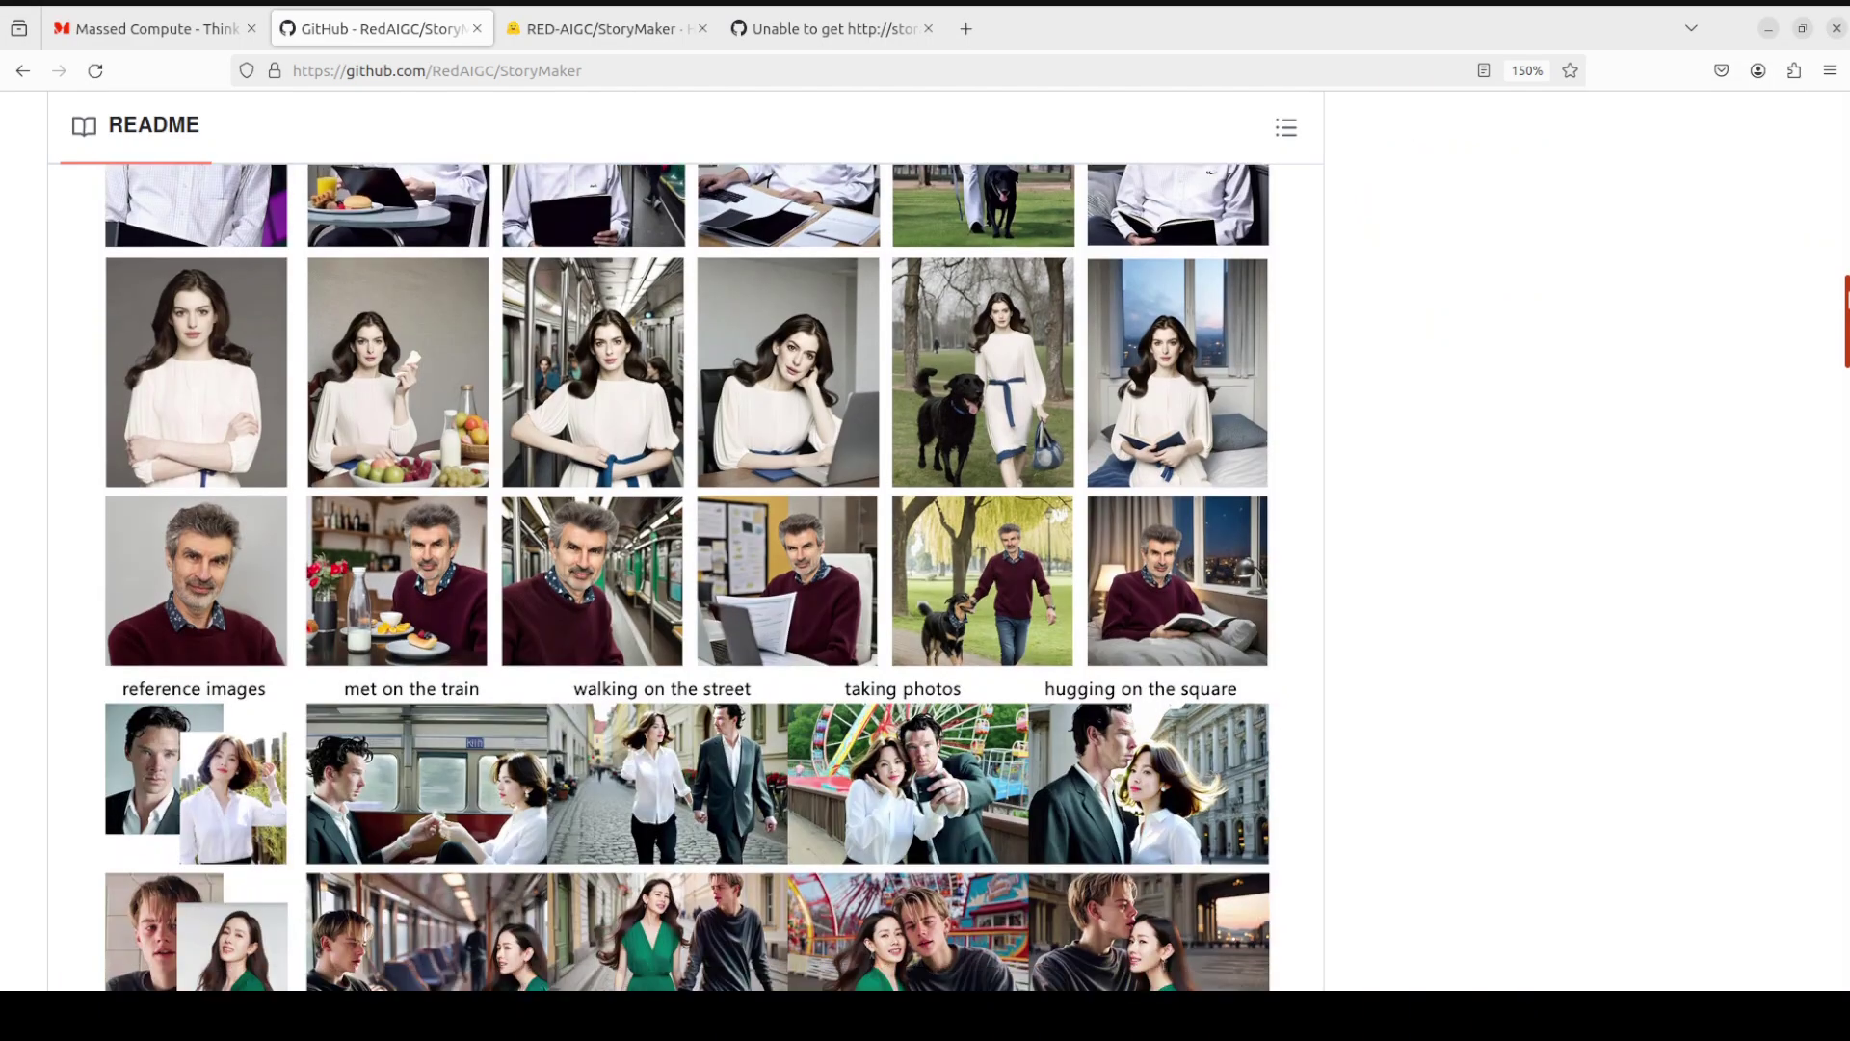
{"action": "scroll", "coordinate": [688, 577], "scroll_direction": "down", "scroll_amount": 2}
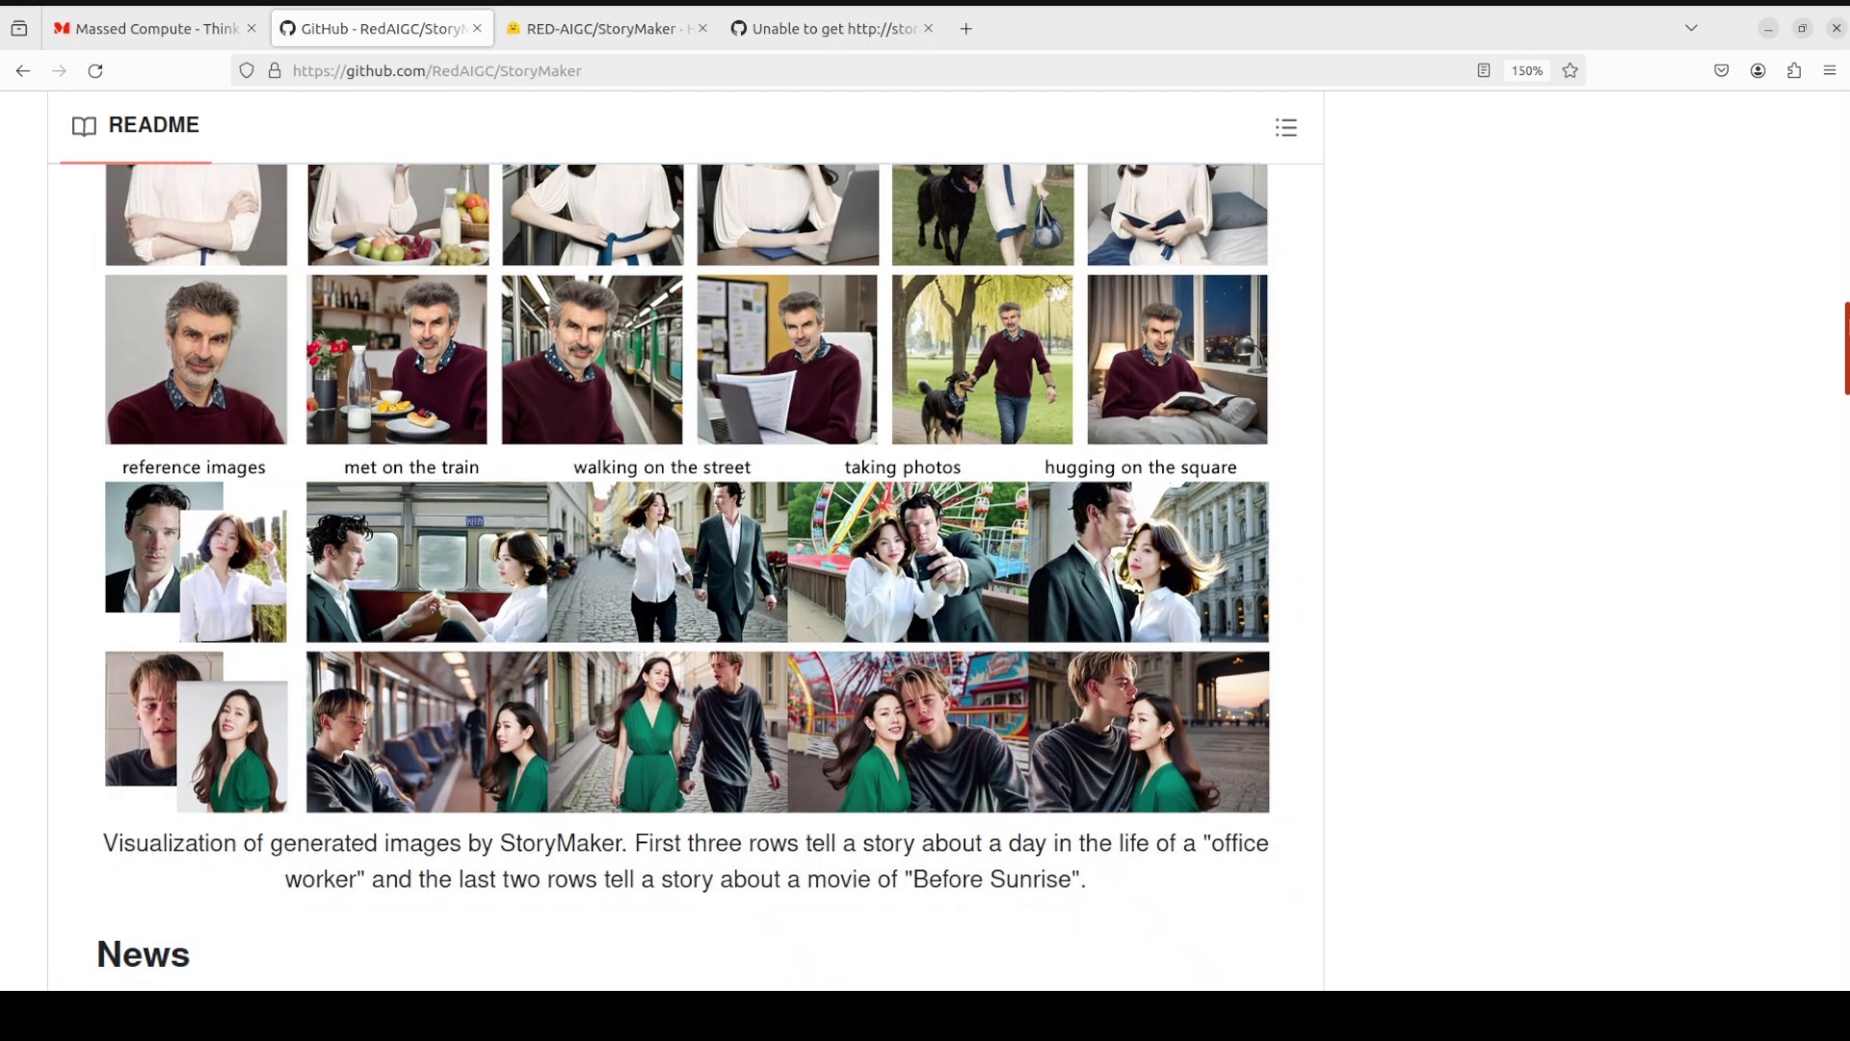
{"action": "scroll", "coordinate": [686, 574], "scroll_direction": "up", "scroll_amount": 2}
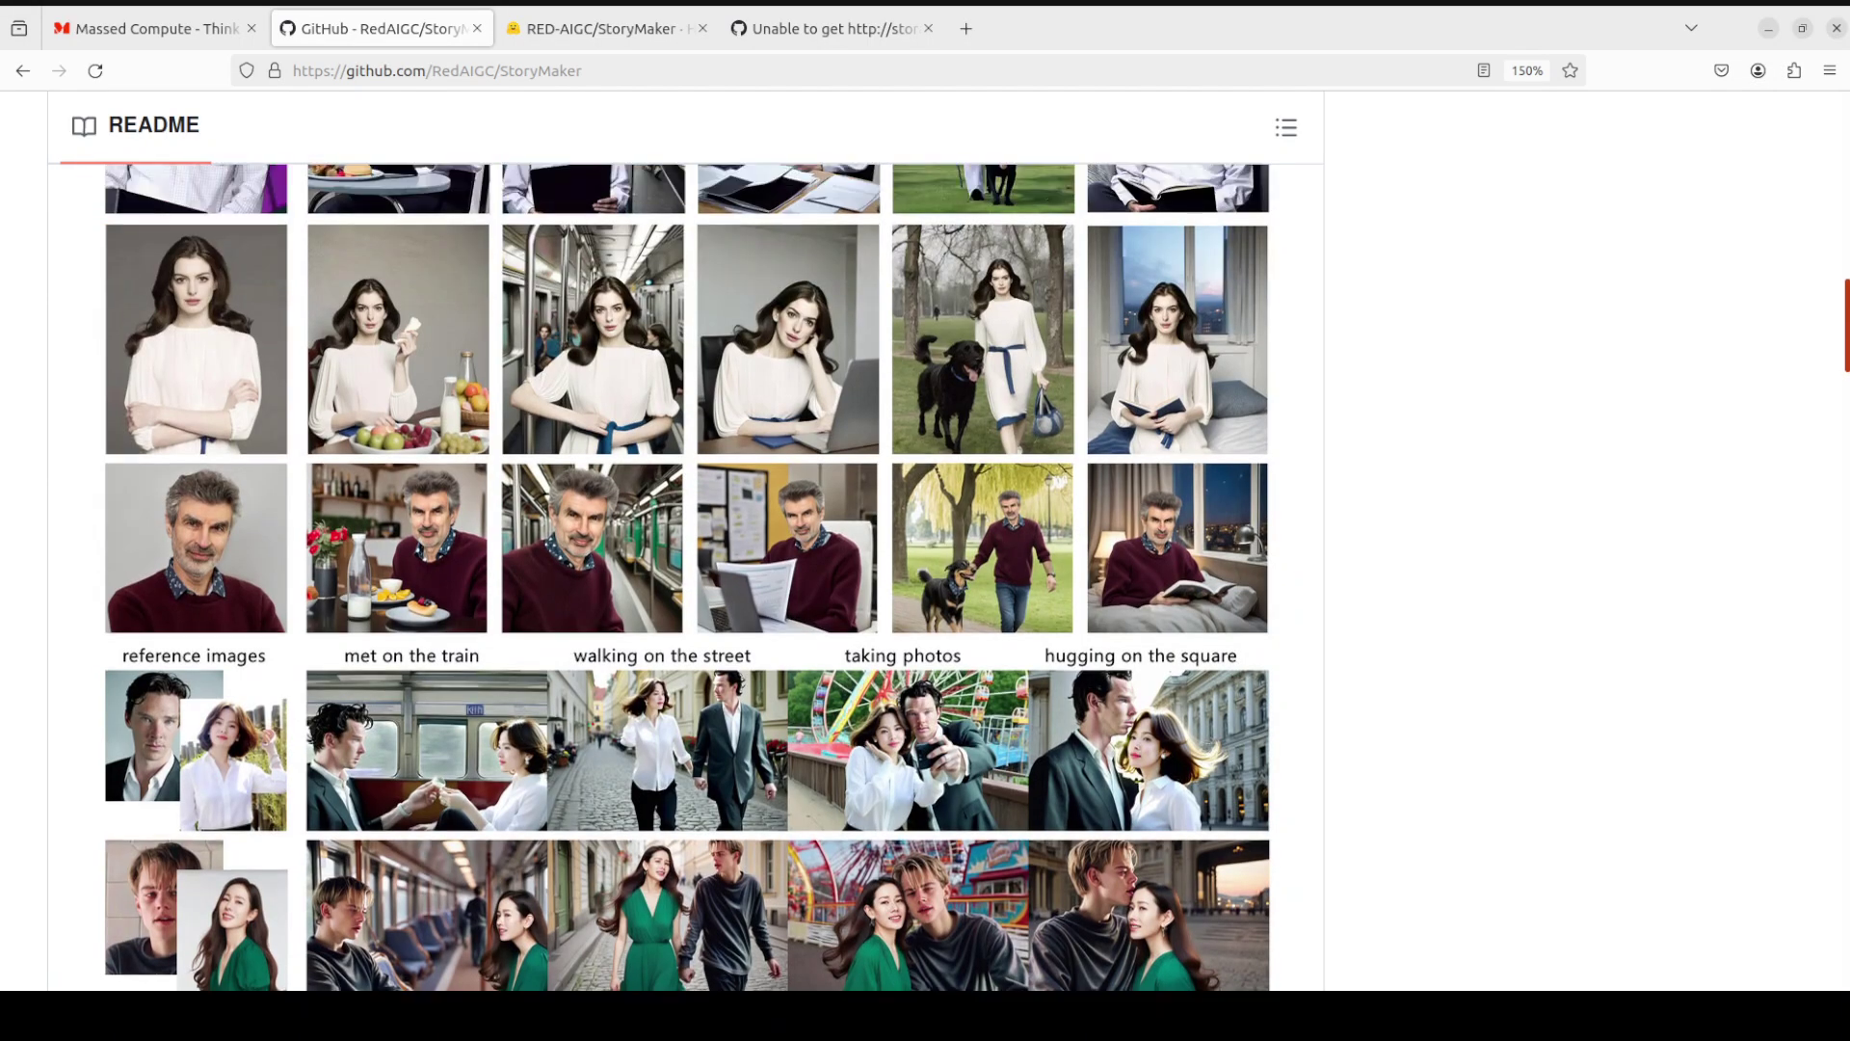
{"action": "scroll", "coordinate": [308, 227], "scroll_direction": "up", "scroll_amount": 1}
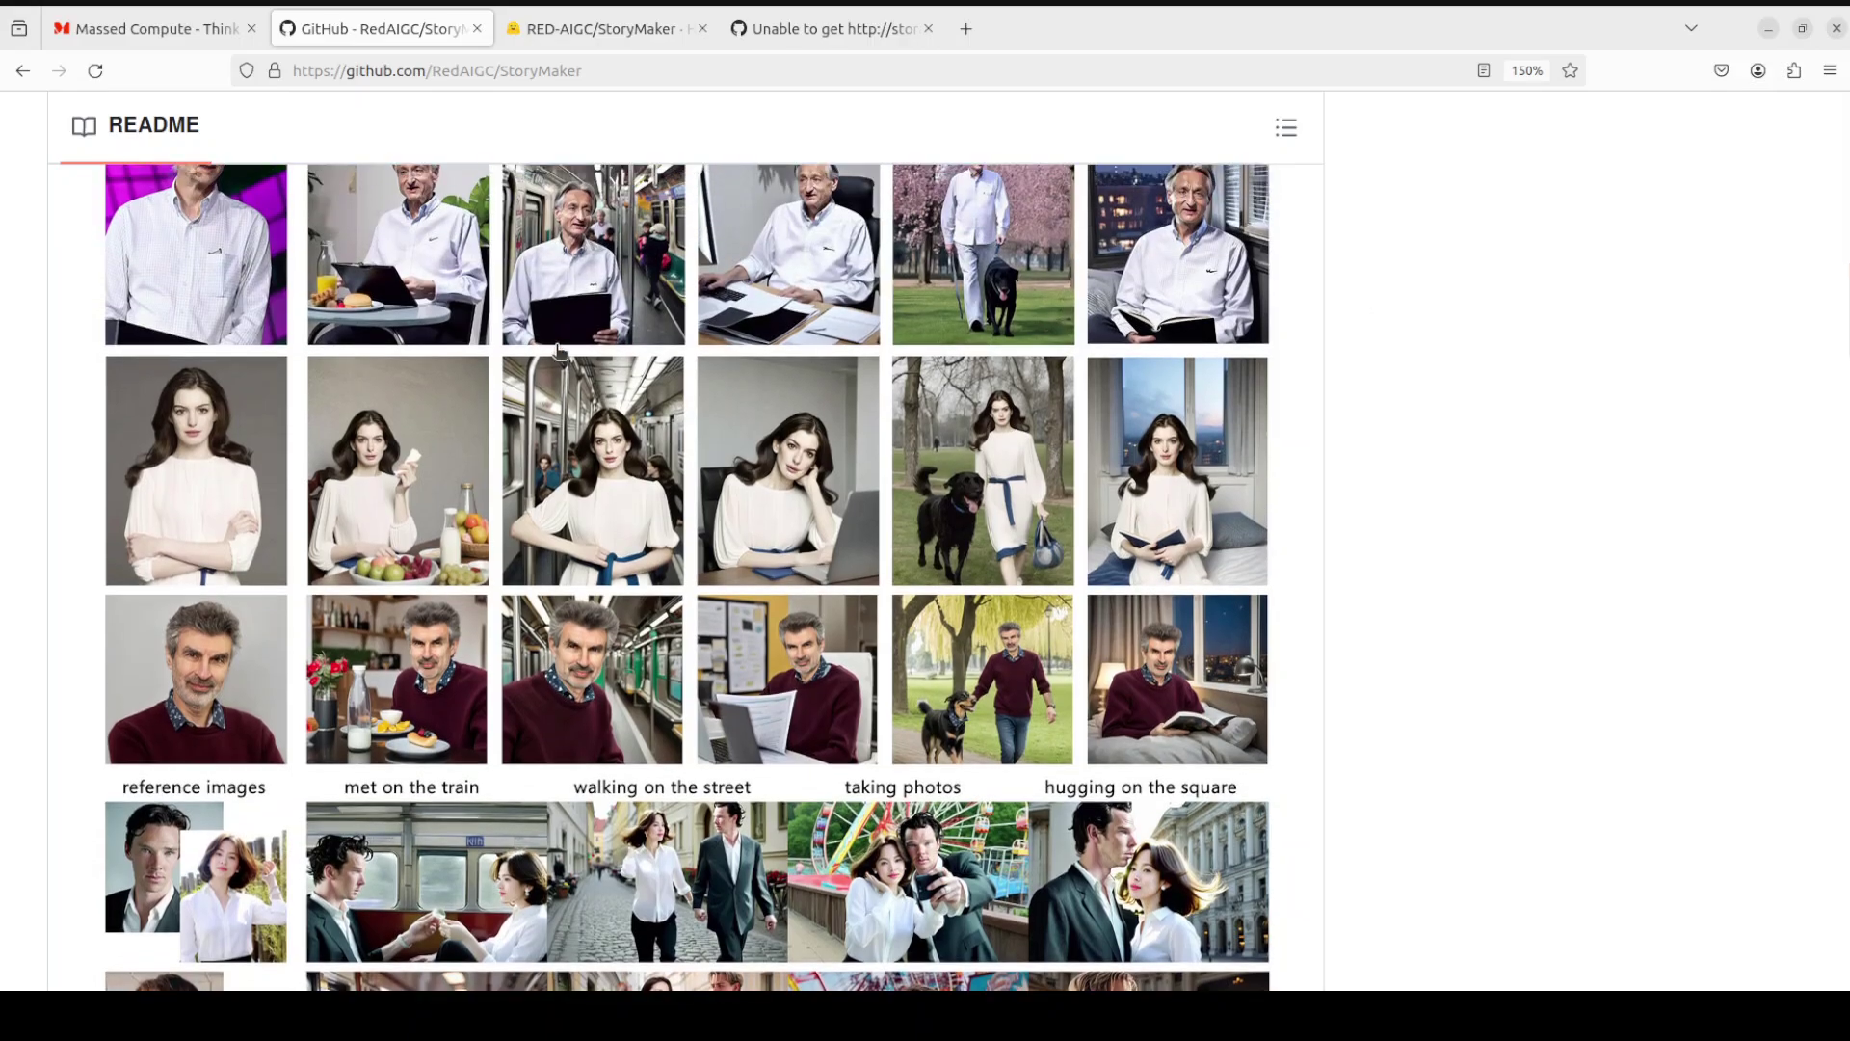
{"action": "left_click", "coordinate": [145, 31]}
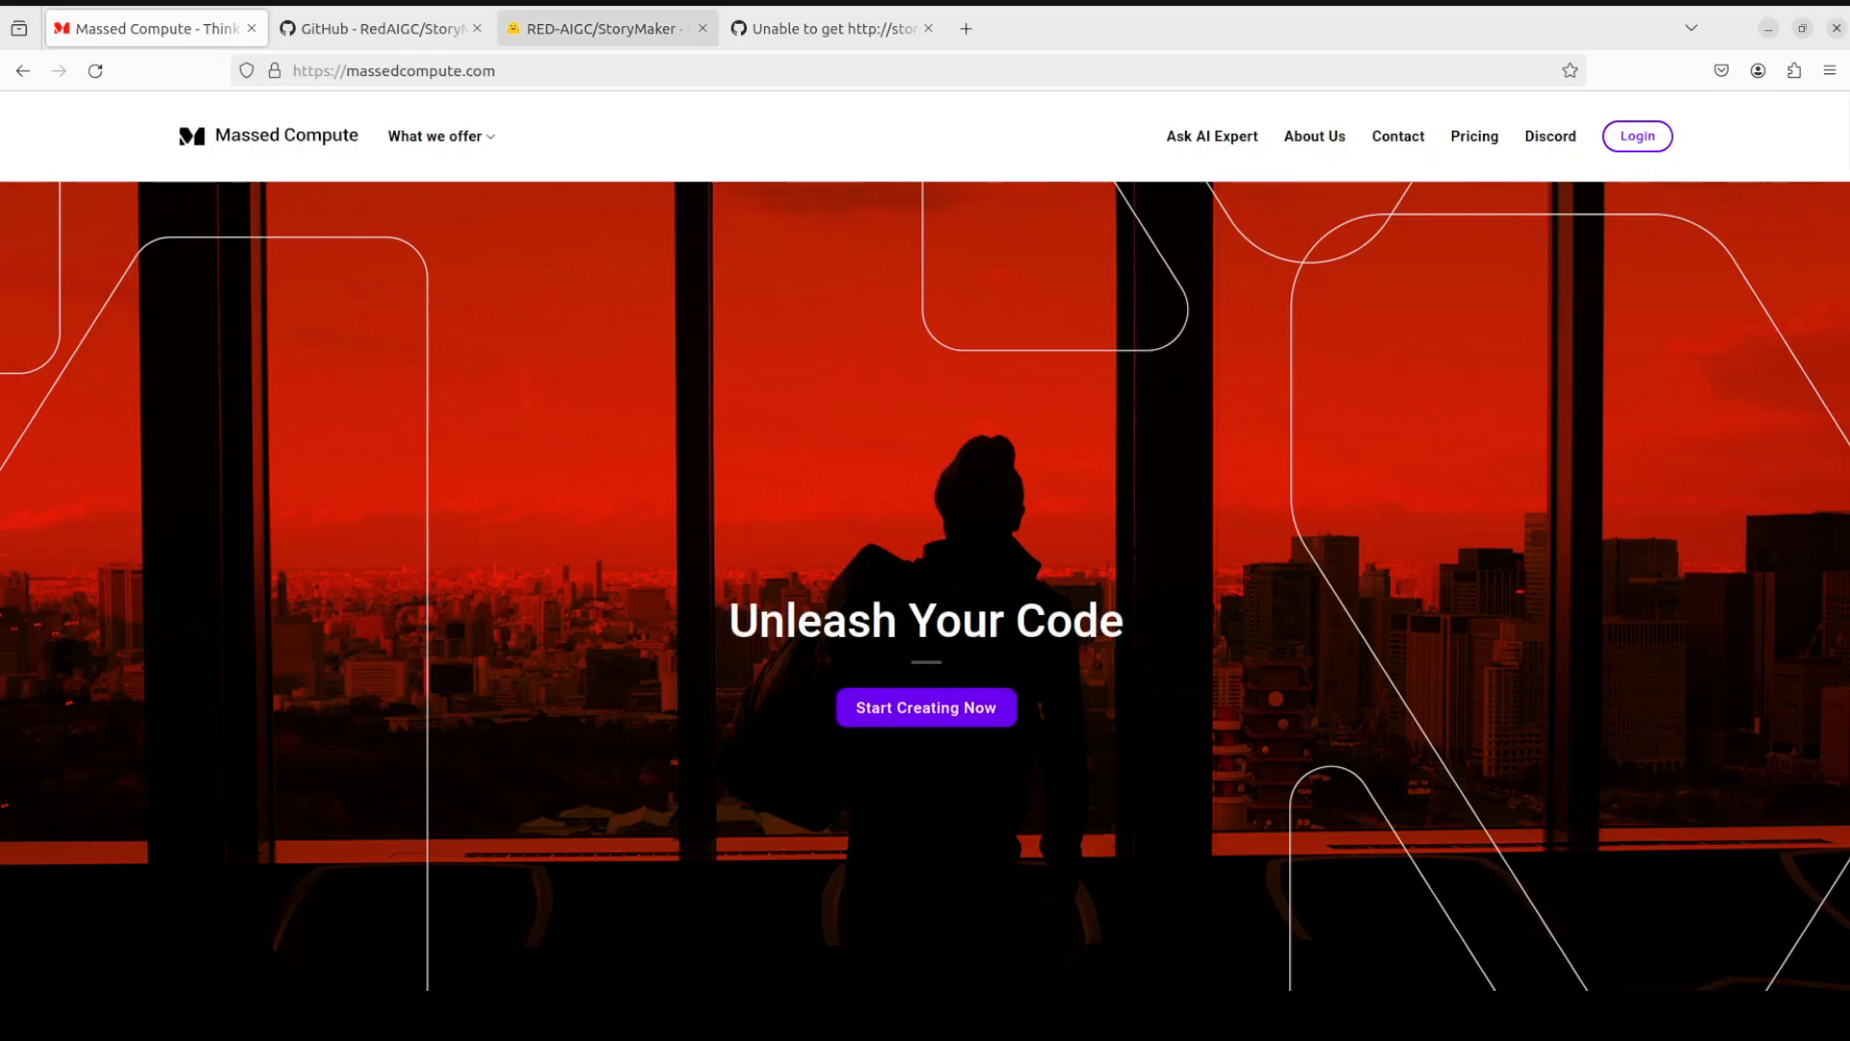
Show the RED-AIGC/StoryMaker model card on Hugging Face.
{"action": "left_click", "coordinate": [597, 28]}
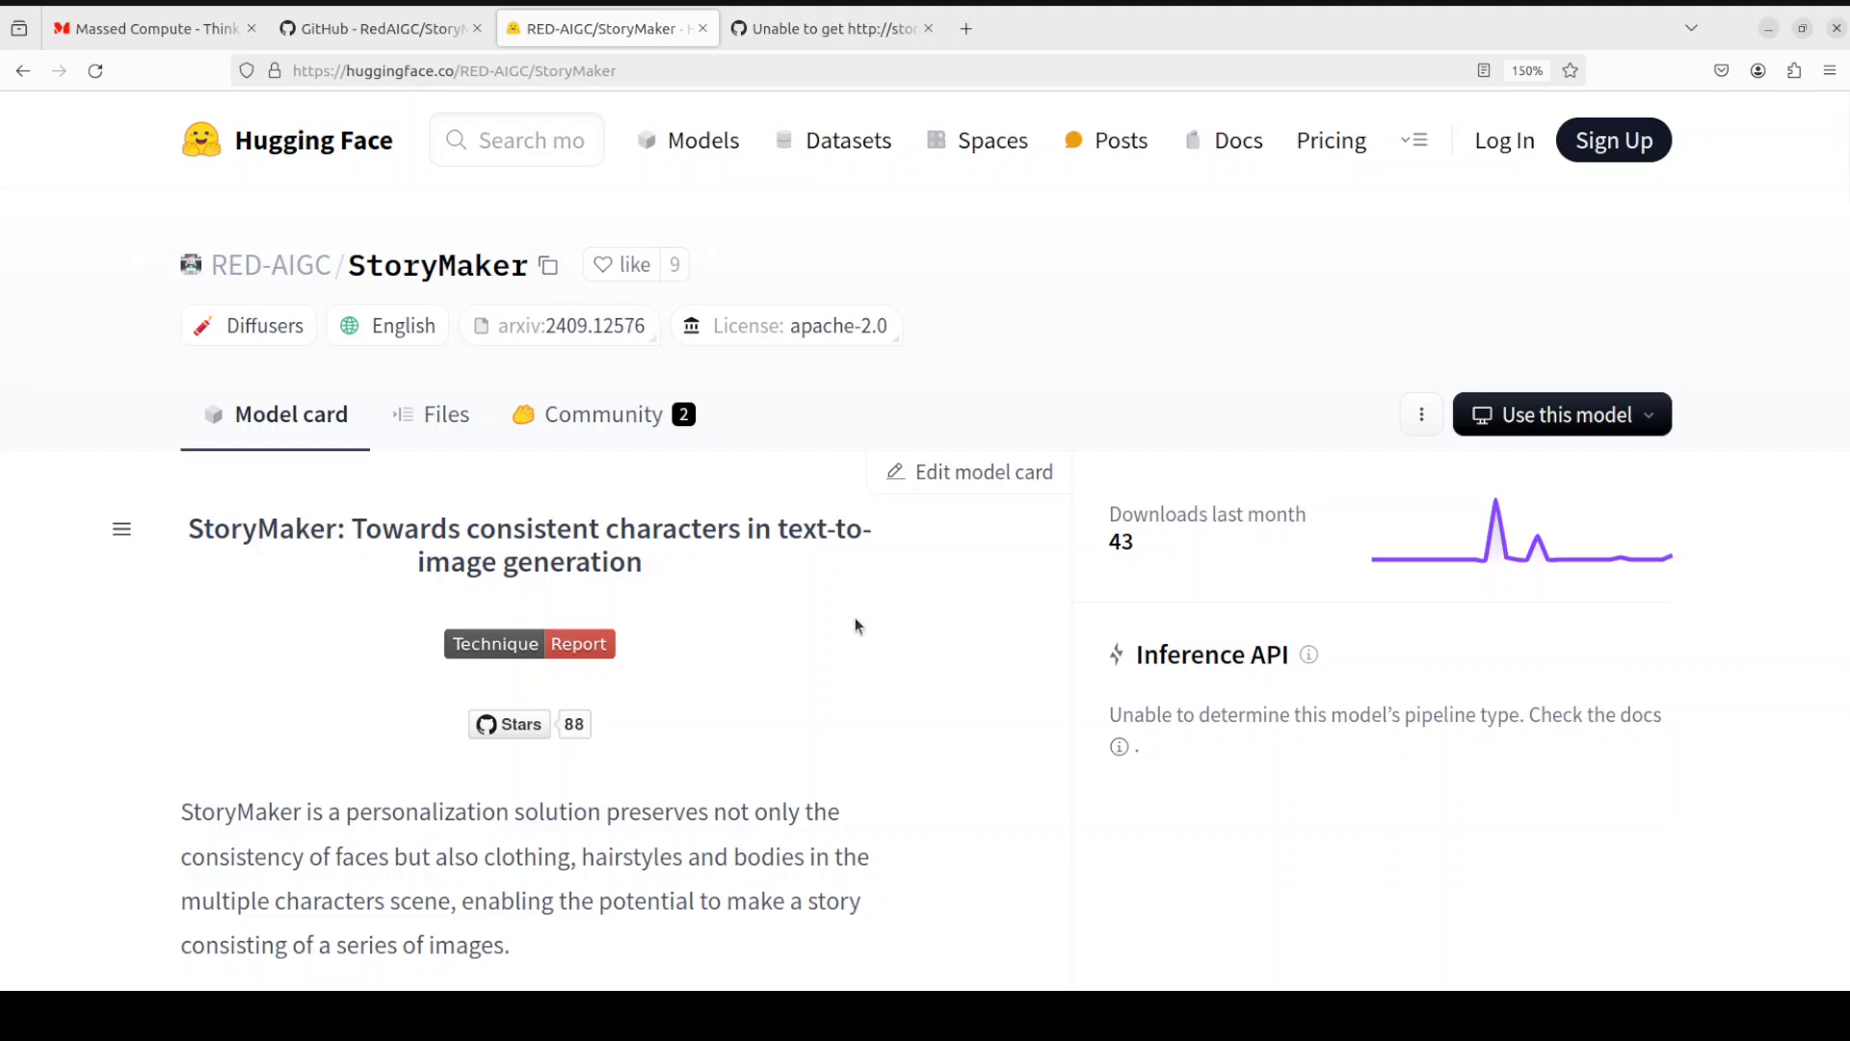
Rerun nvidia-smi from history to show the H100 PCIe GPU status, then clear the terminal.
{"action": "left_click", "coordinate": [2, 249]}
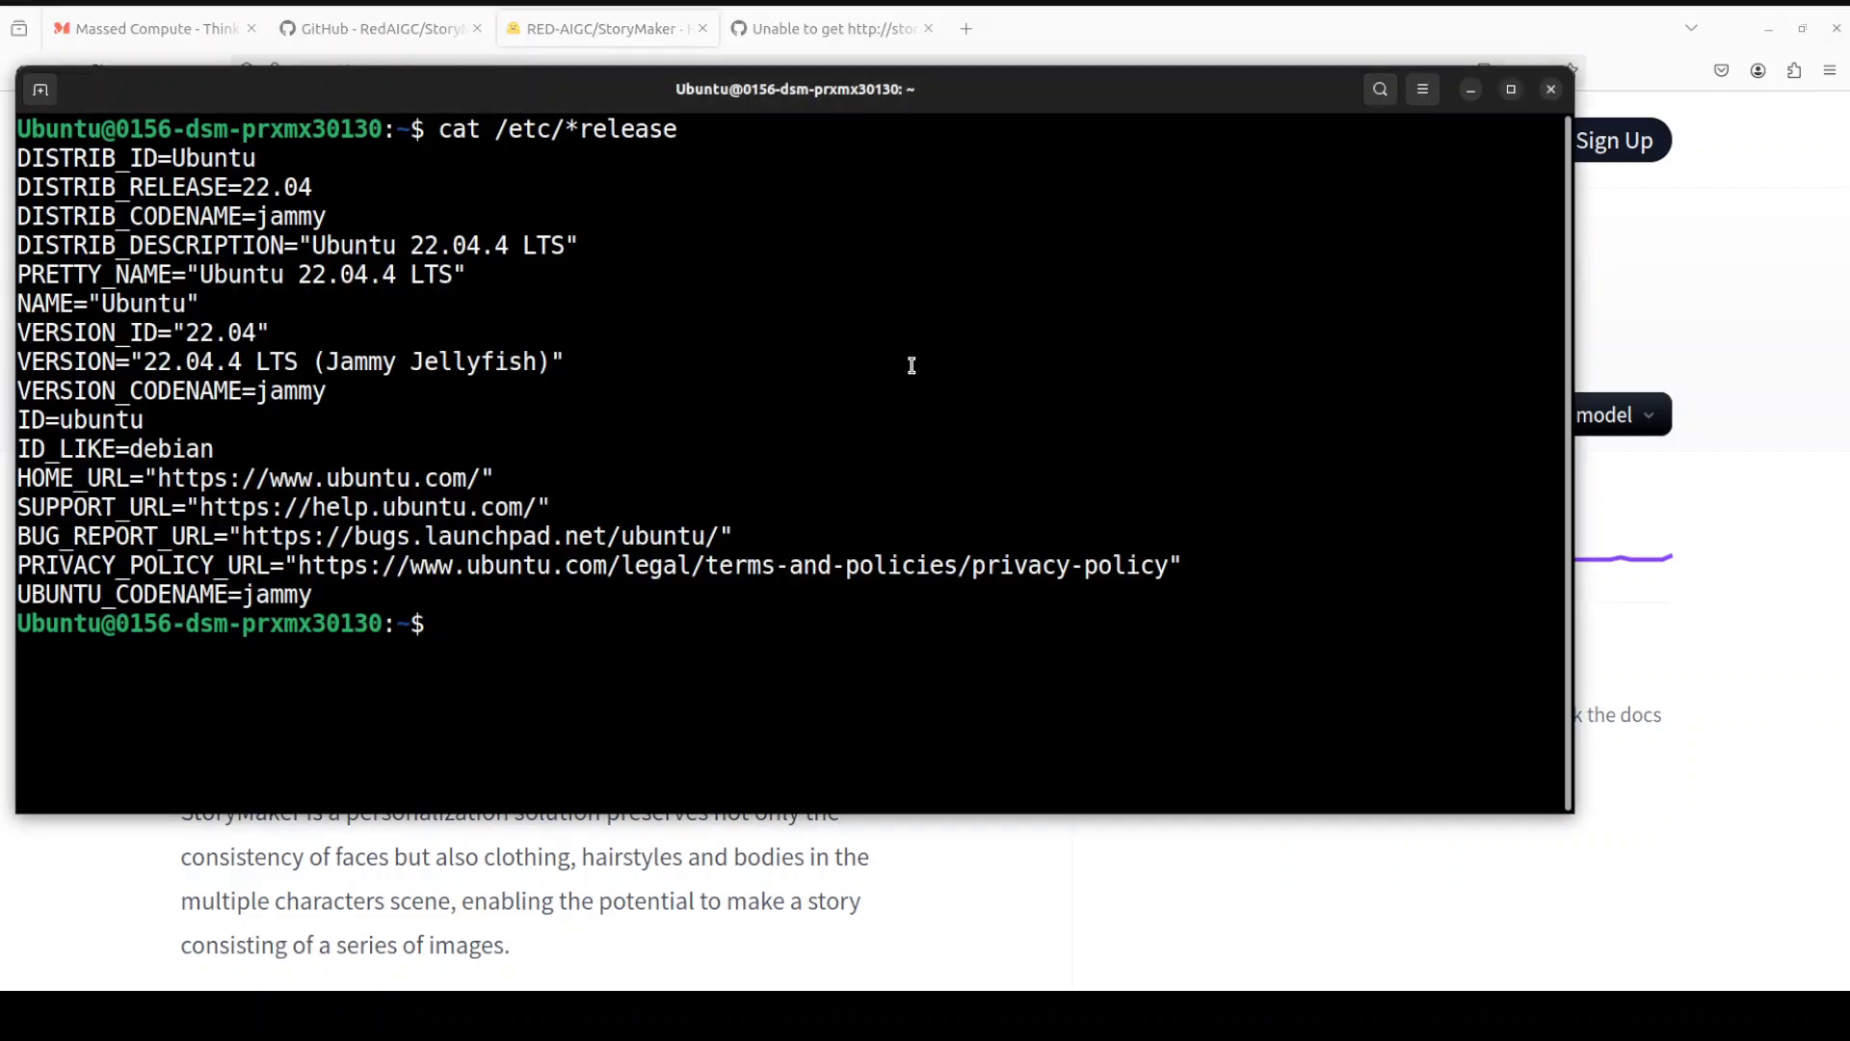
{"action": "type", "text": "clear"}
{"action": "key", "text": "Up"}
{"action": "key", "text": "Up"}
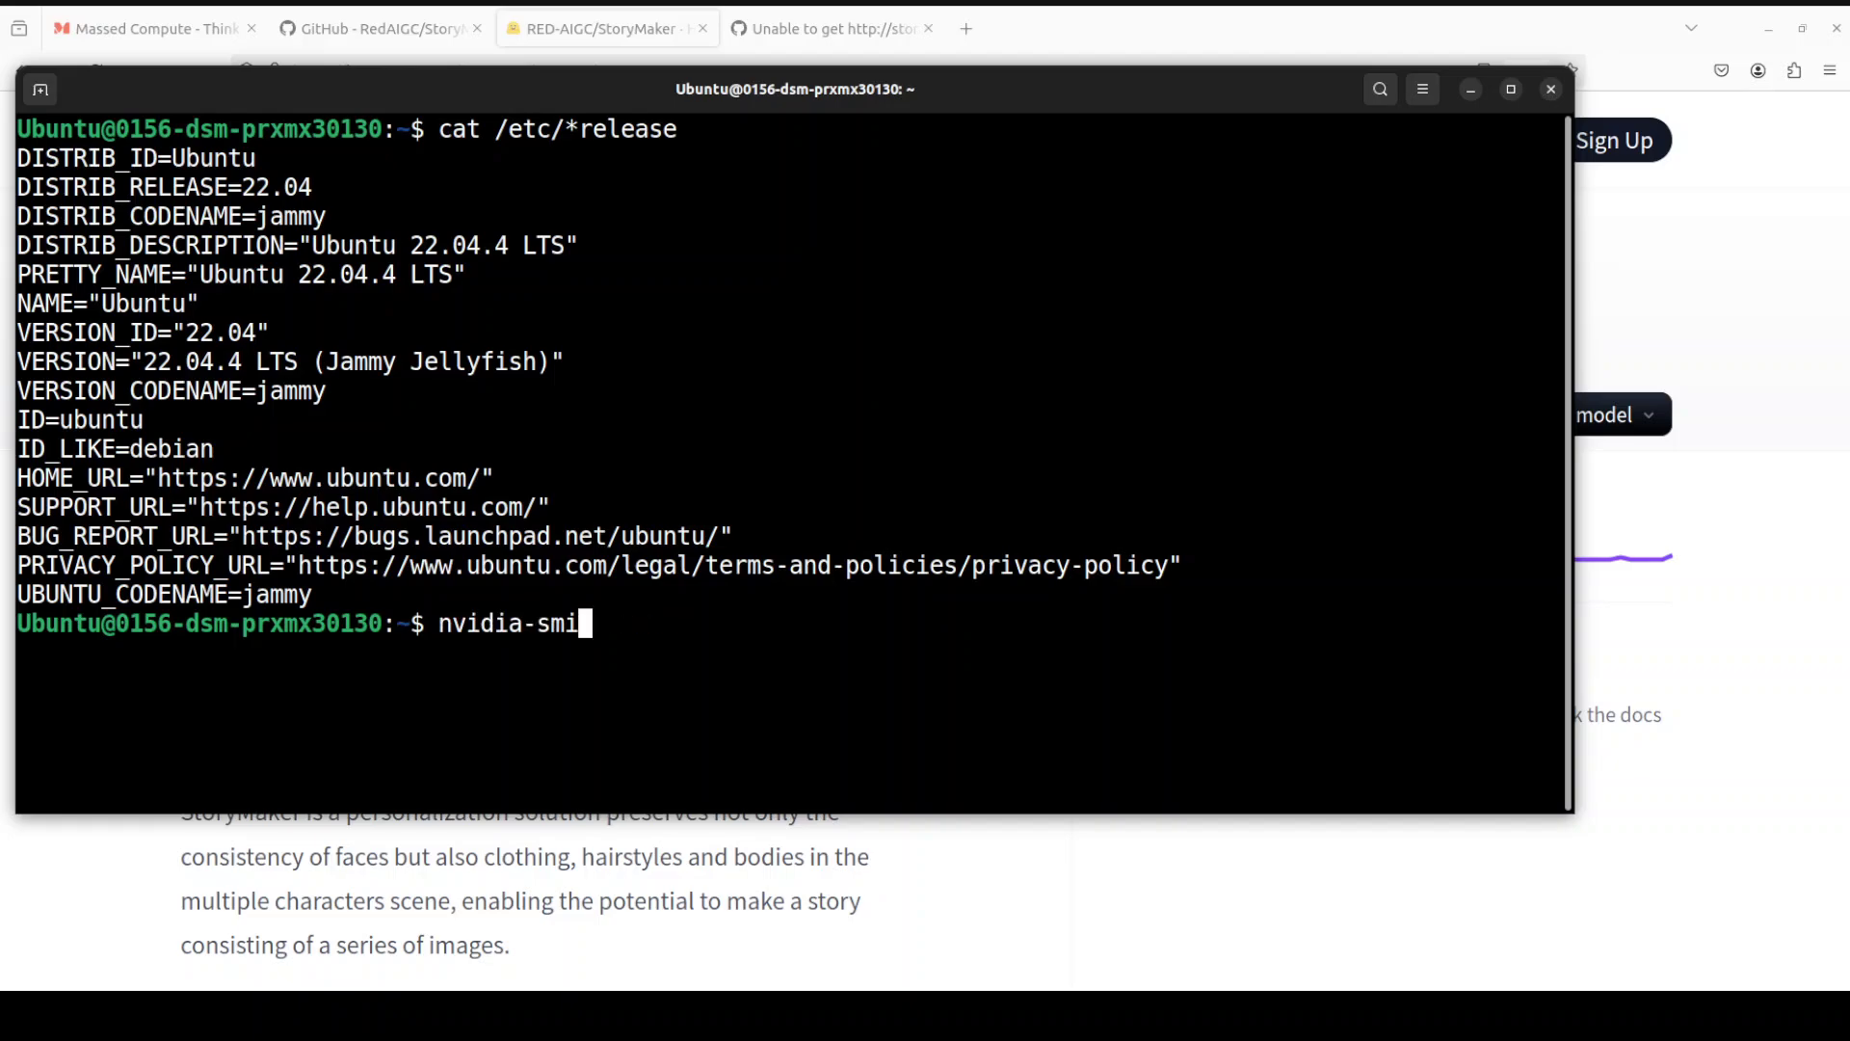
{"action": "key", "text": "Return"}
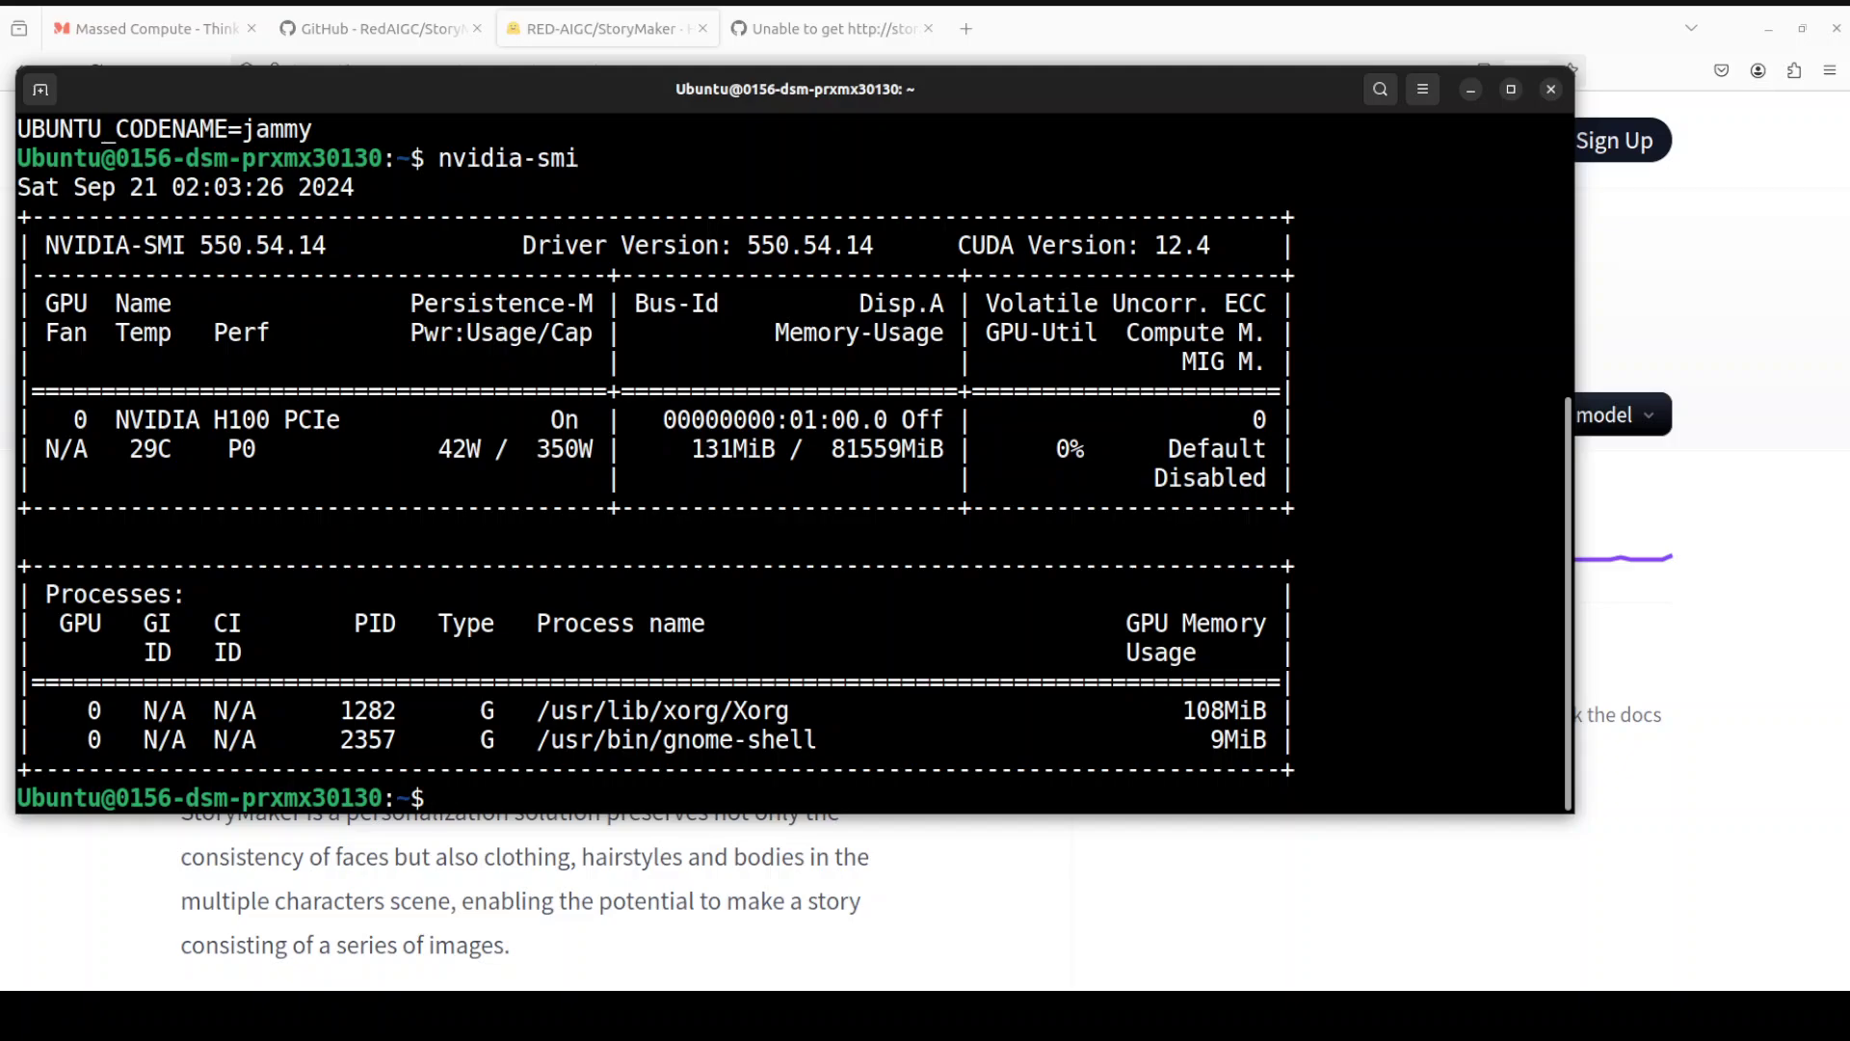
{"action": "type", "text": "clear"}
{"action": "key", "text": "Return"}
Paste and run the conda command that creates and activates the st environment.
{"action": "right_click", "coordinate": [569, 176]}
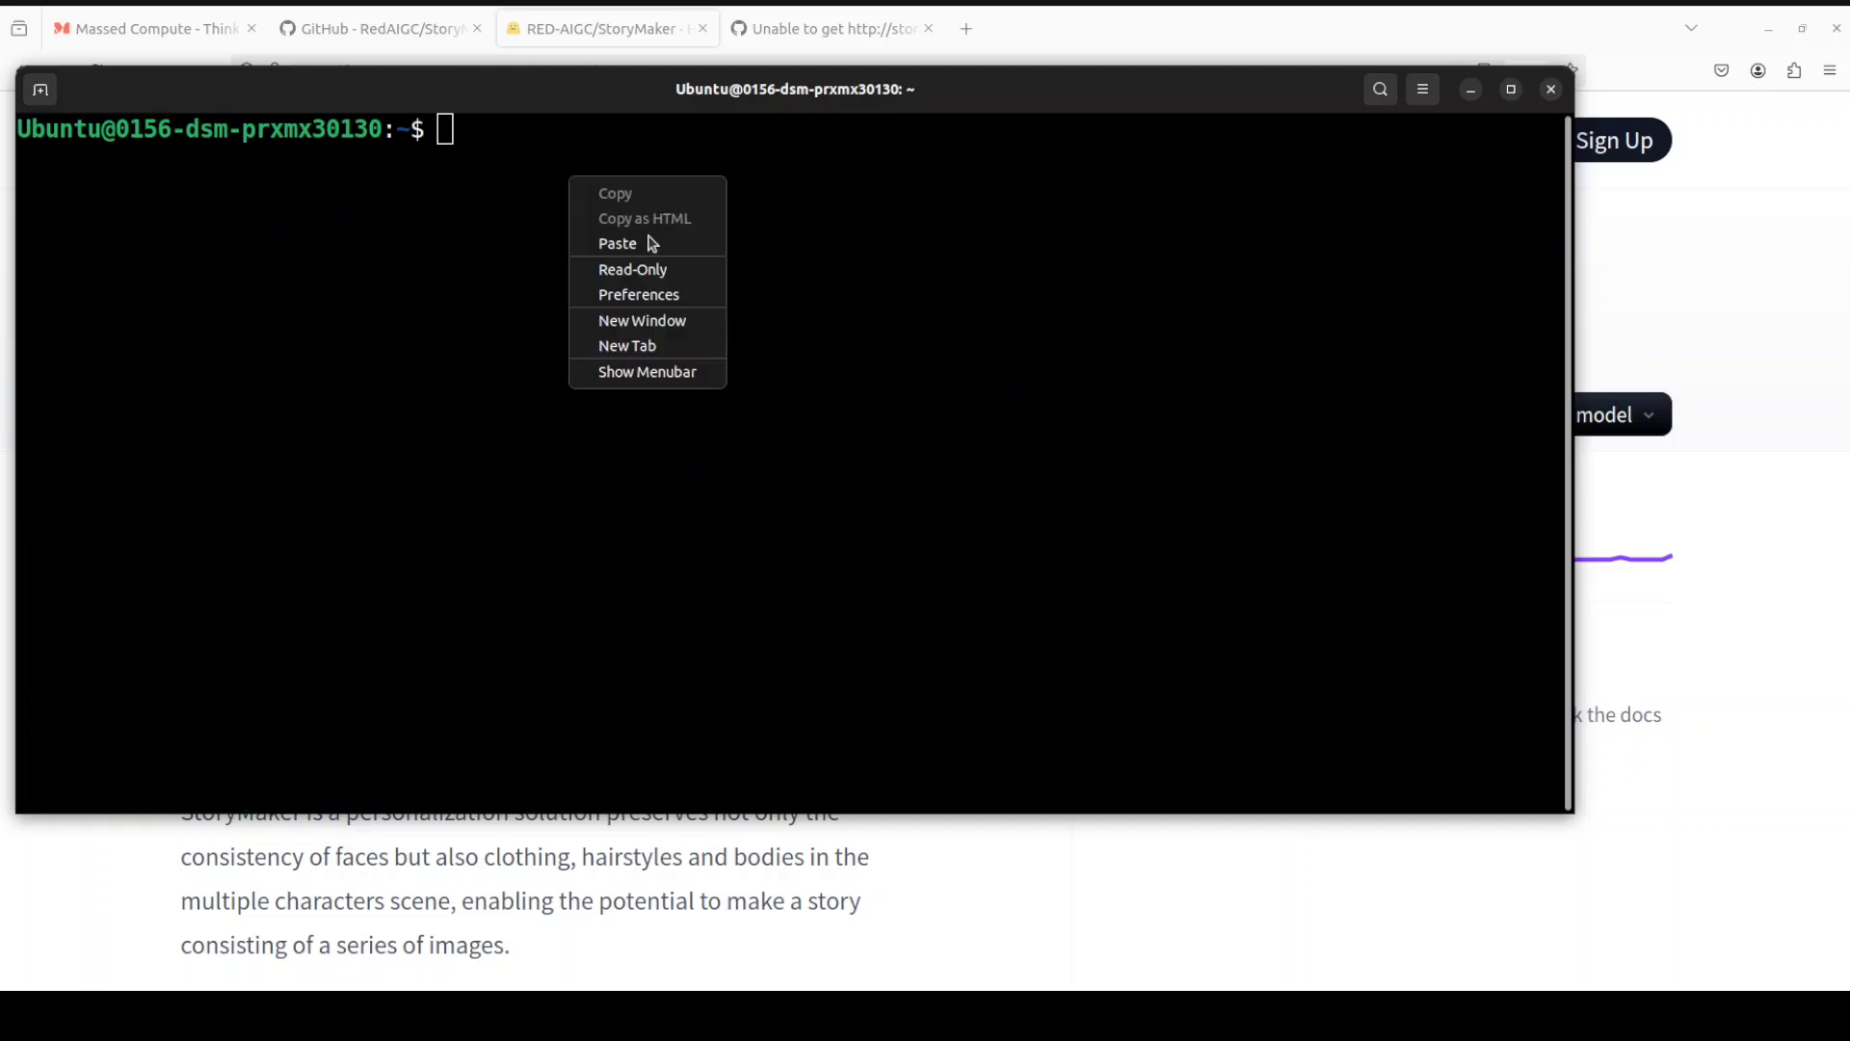
{"action": "left_click", "coordinate": [652, 243]}
{"action": "key", "text": "Return"}
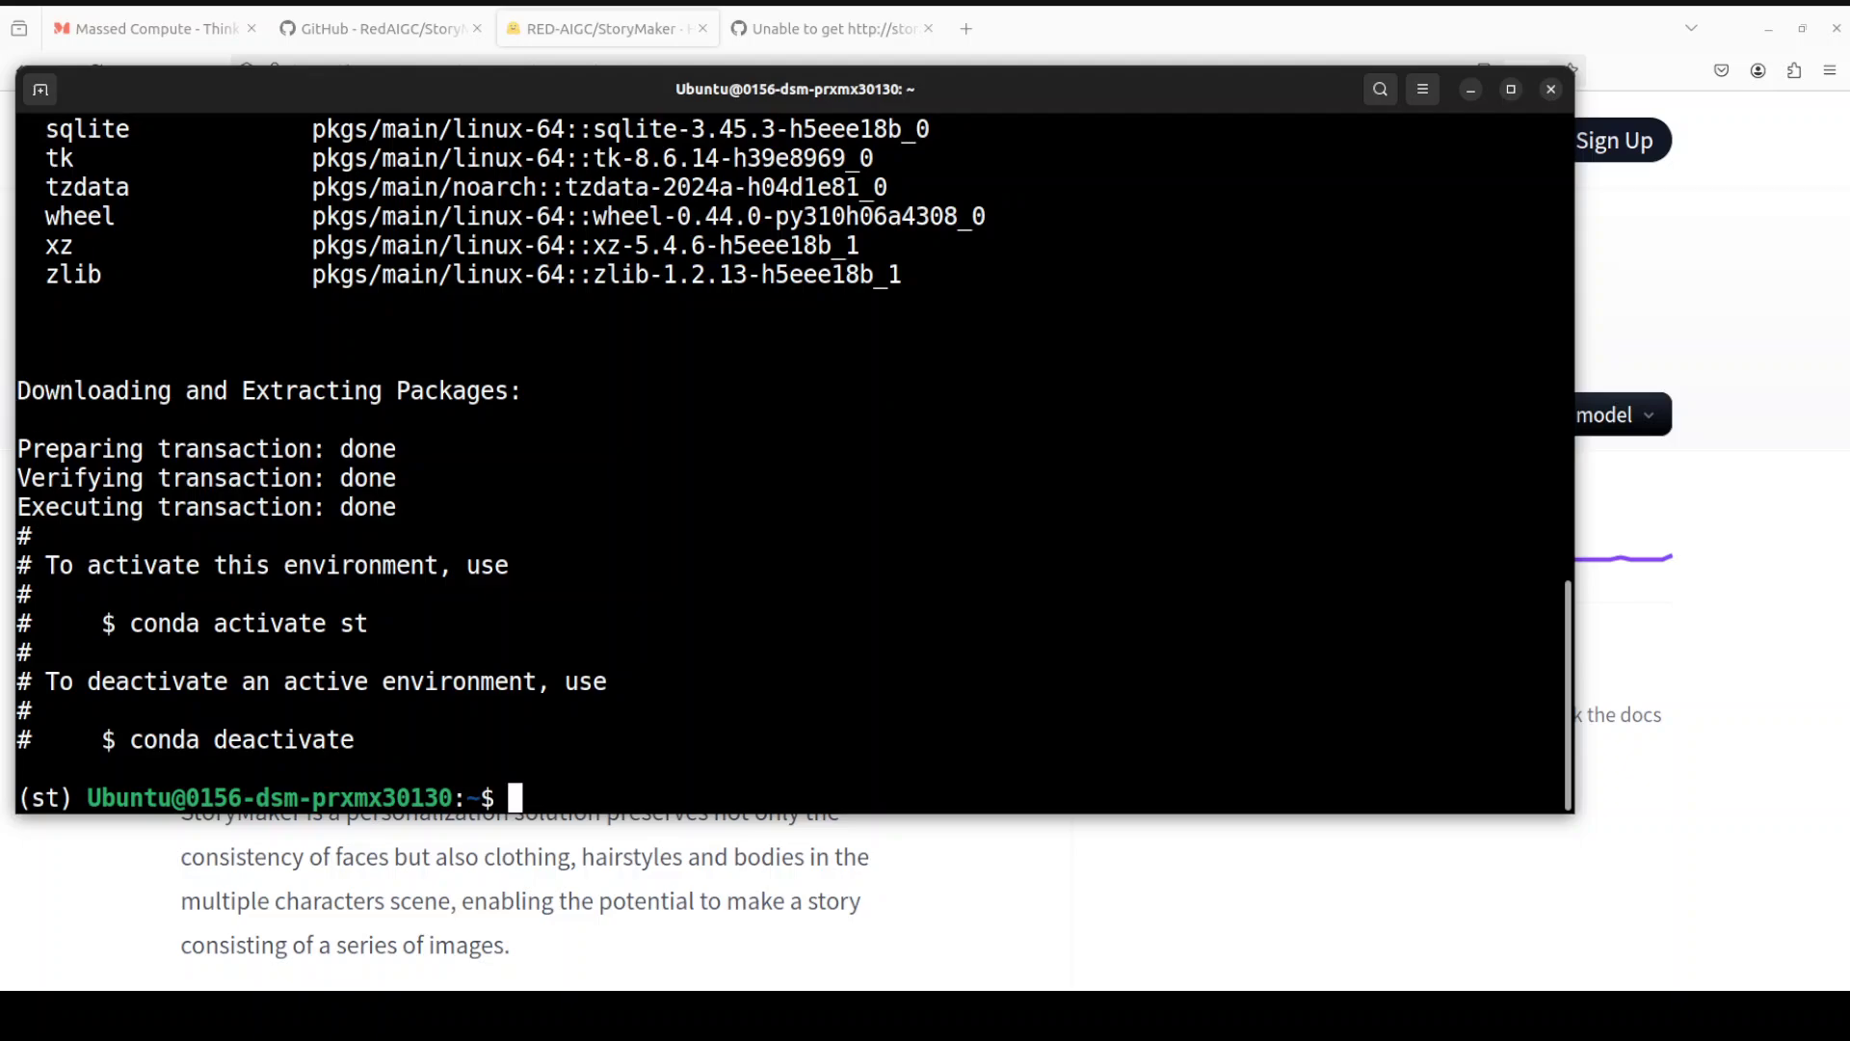
Install torch, transformers, accelerate, opencv-python and insightface via pasted pip commands, then clear.
{"action": "right_click", "coordinate": [951, 359]}
{"action": "left_click", "coordinate": [1010, 425]}
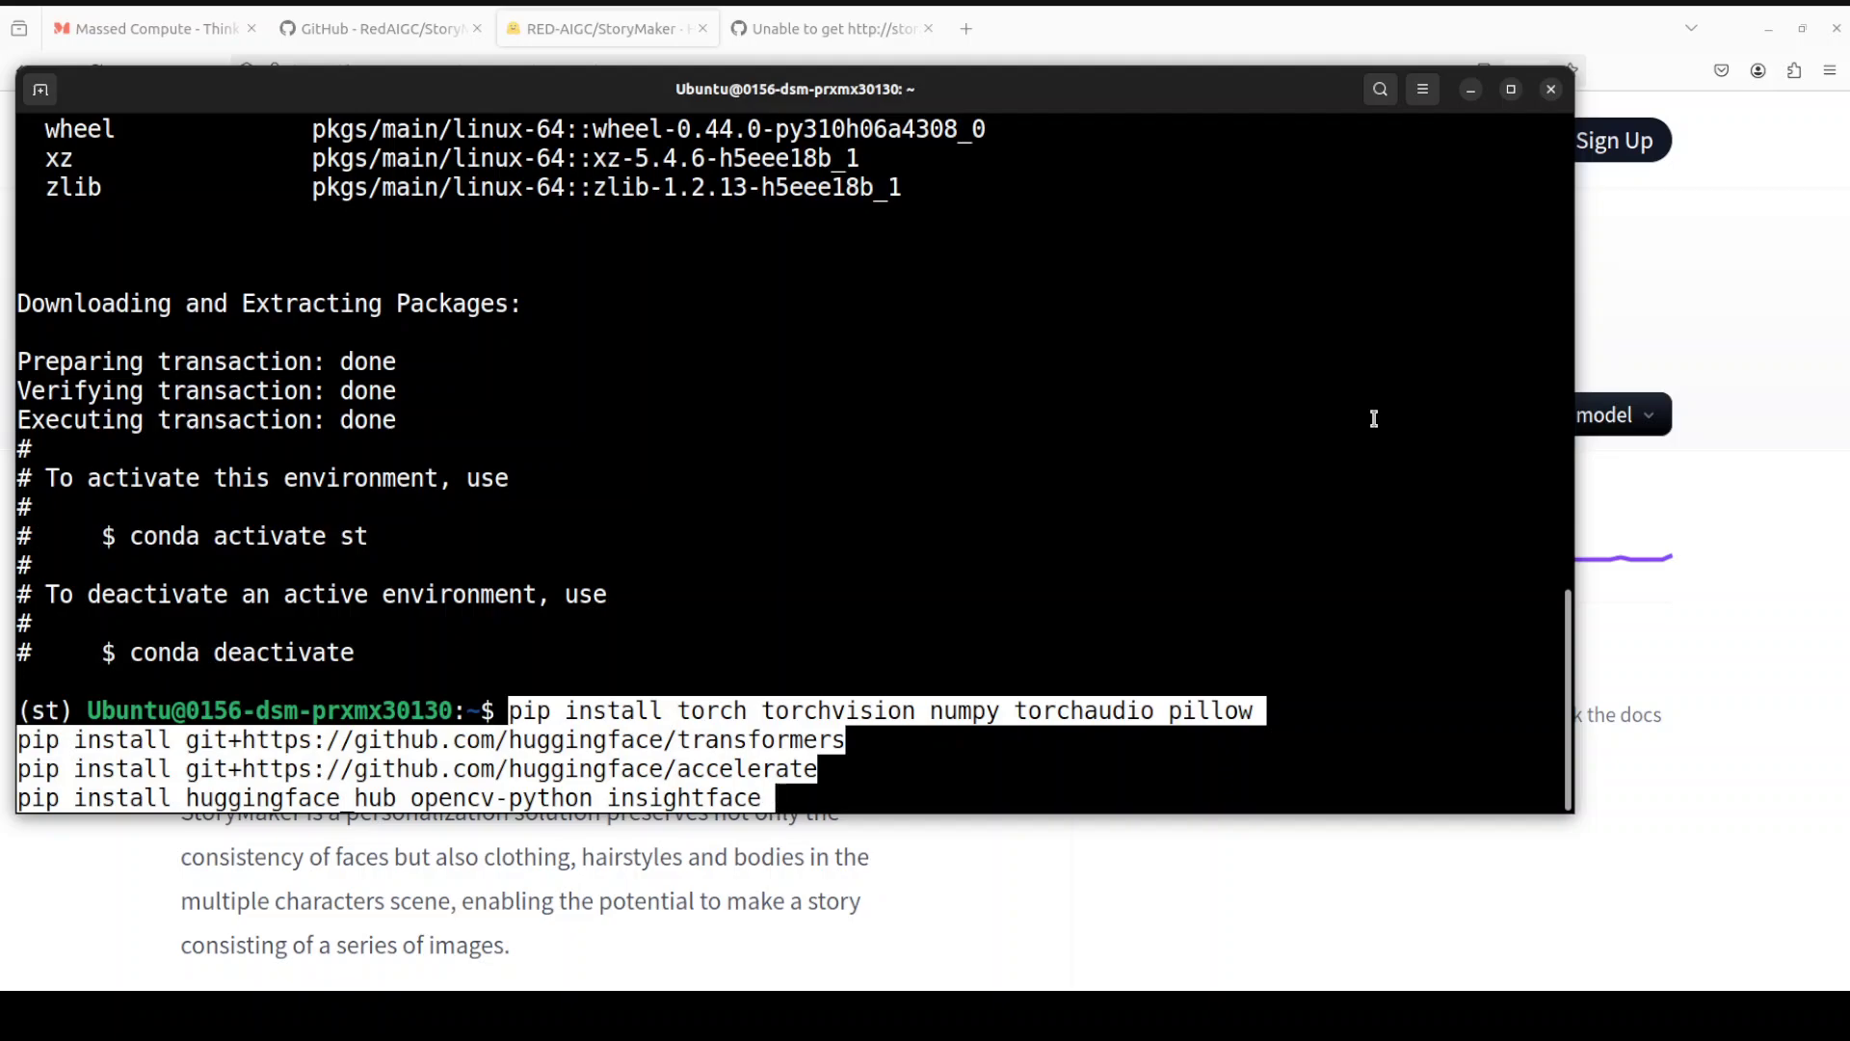
{"action": "key", "text": "Return"}
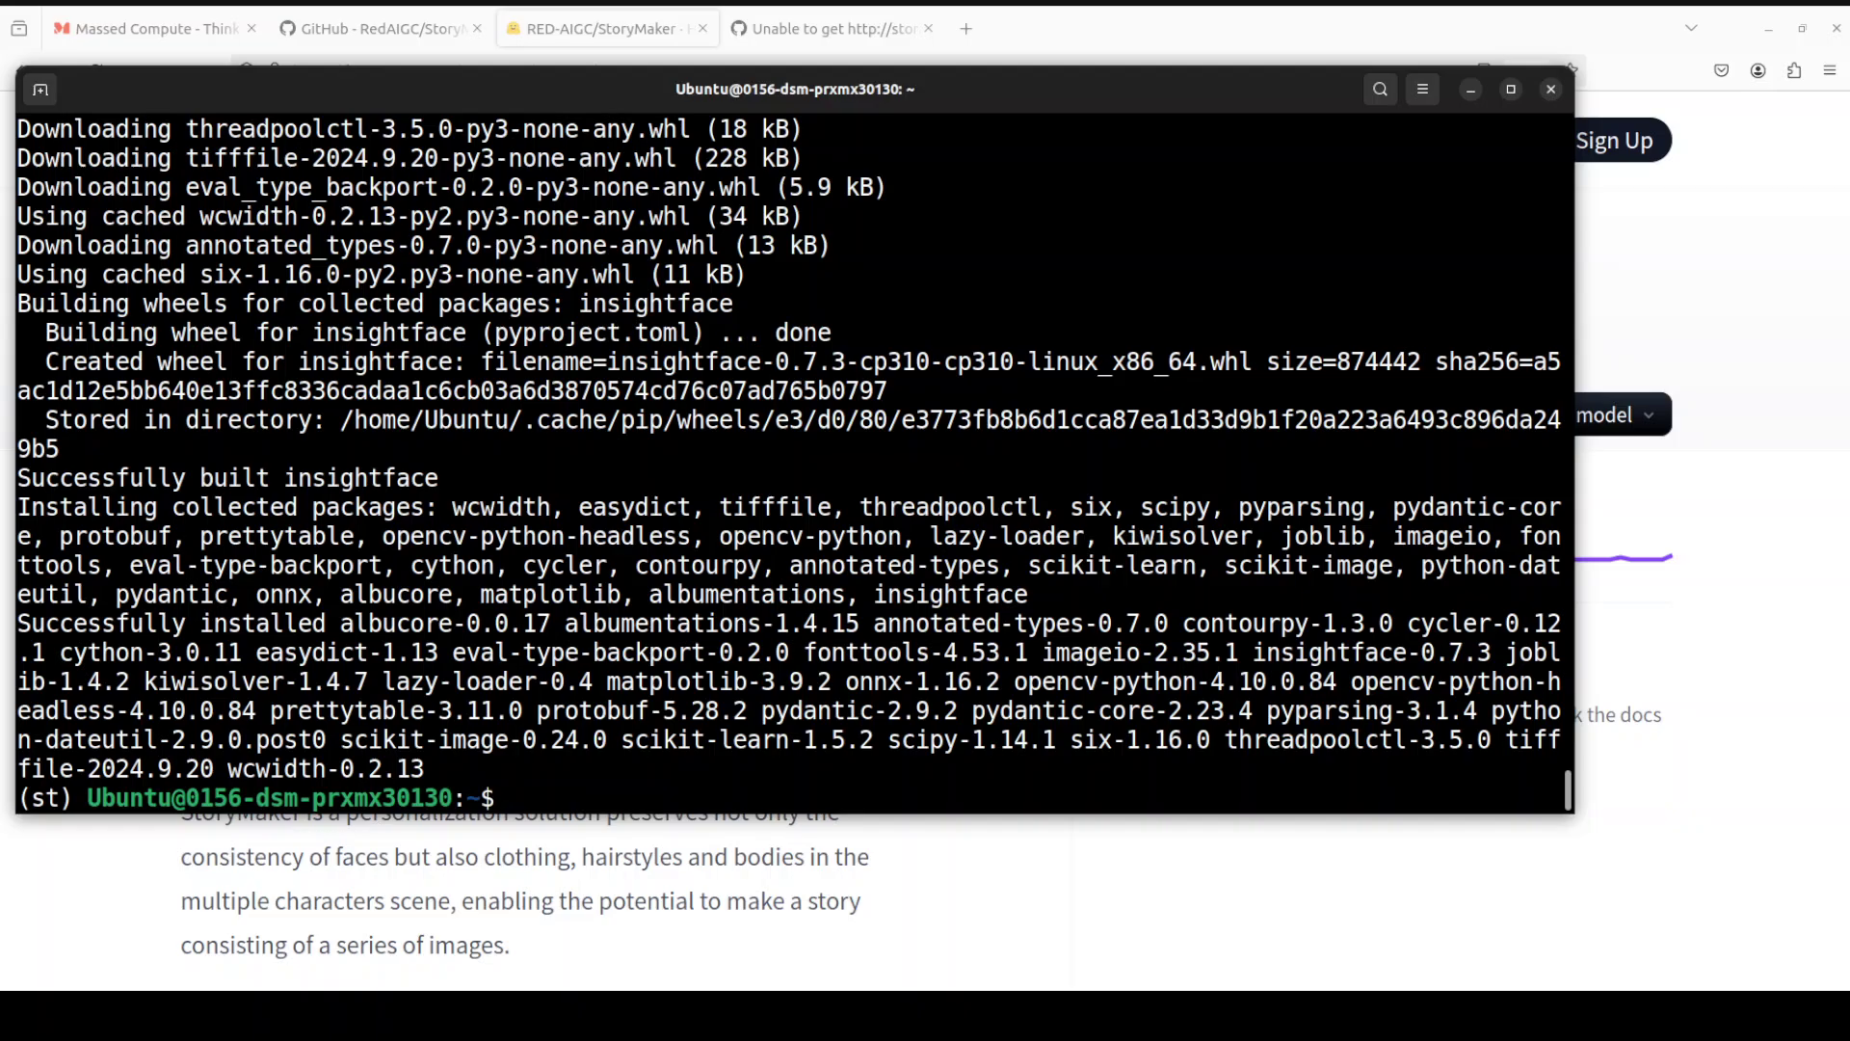
{"action": "type", "text": "clear"}
{"action": "key", "text": "Return"}
Clone the StoryMaker repository, move into it, and paste the huggingface-cli login command.
{"action": "right_click", "coordinate": [507, 233]}
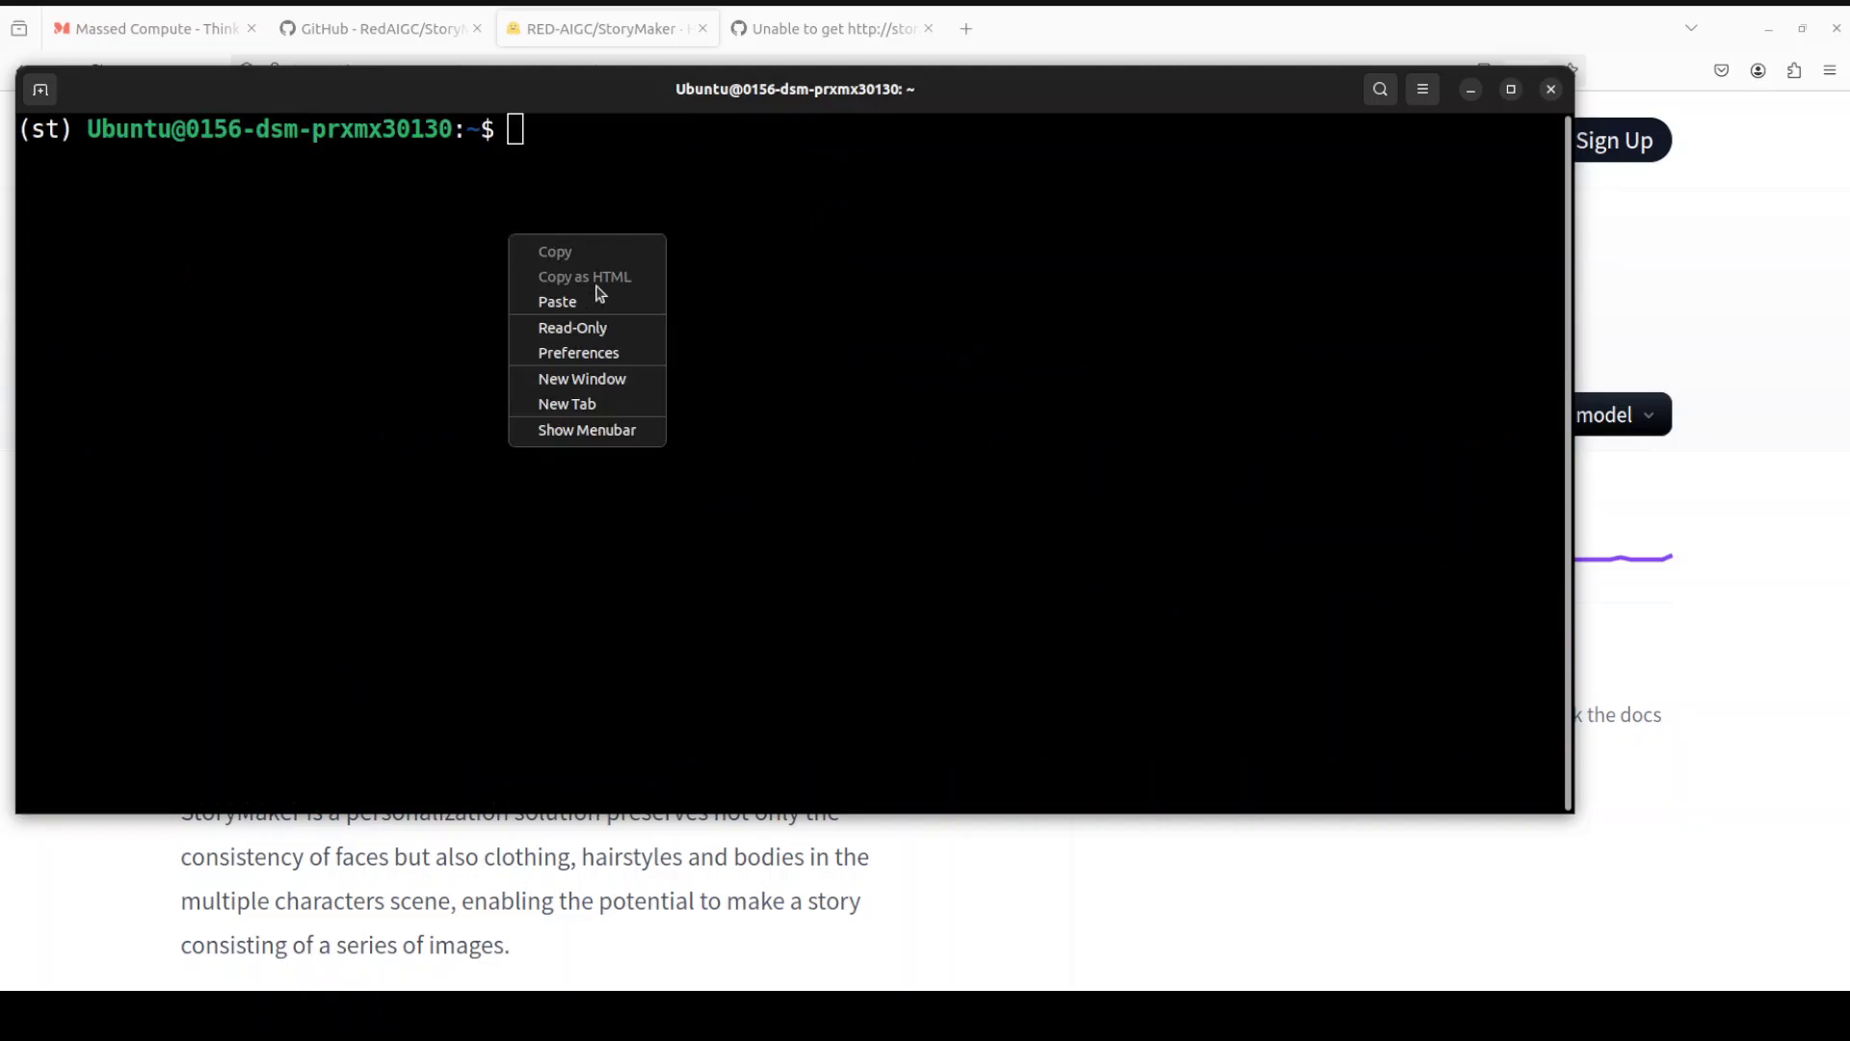
{"action": "left_click", "coordinate": [598, 301]}
{"action": "key", "text": "Return"}
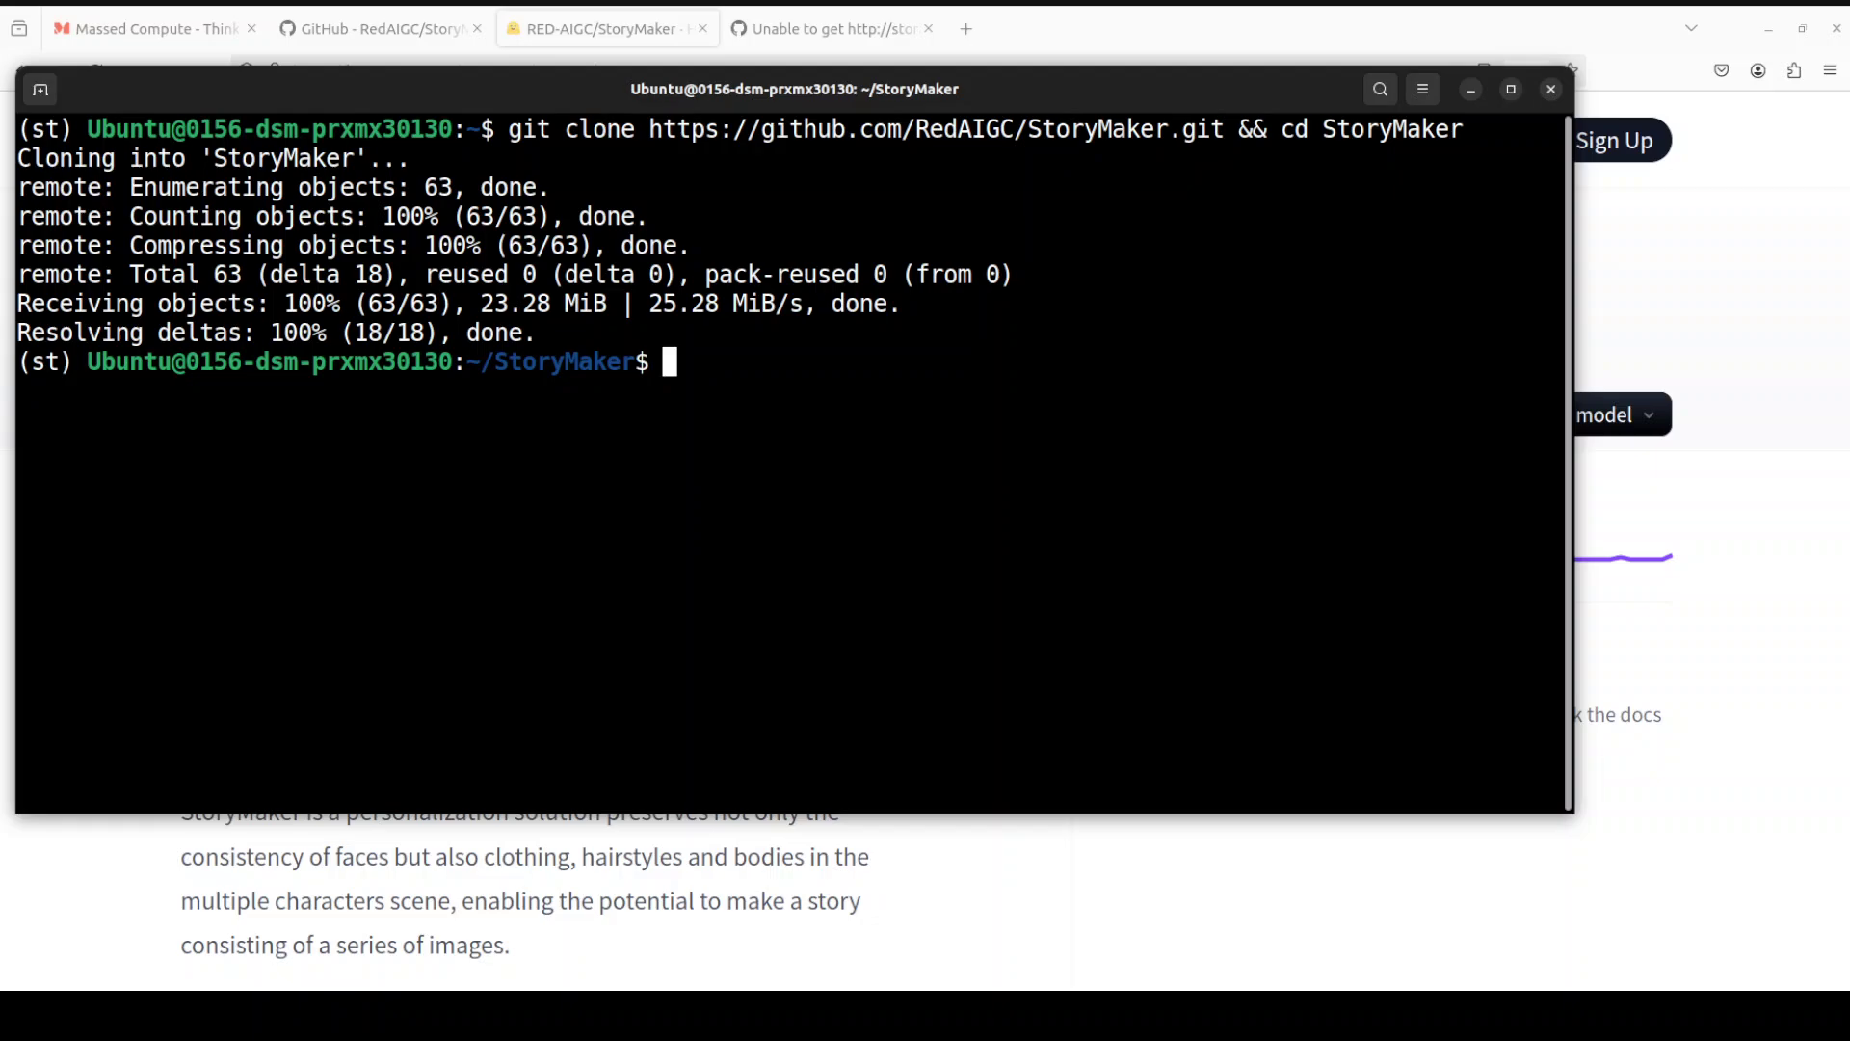
{"action": "right_click", "coordinate": [806, 347]}
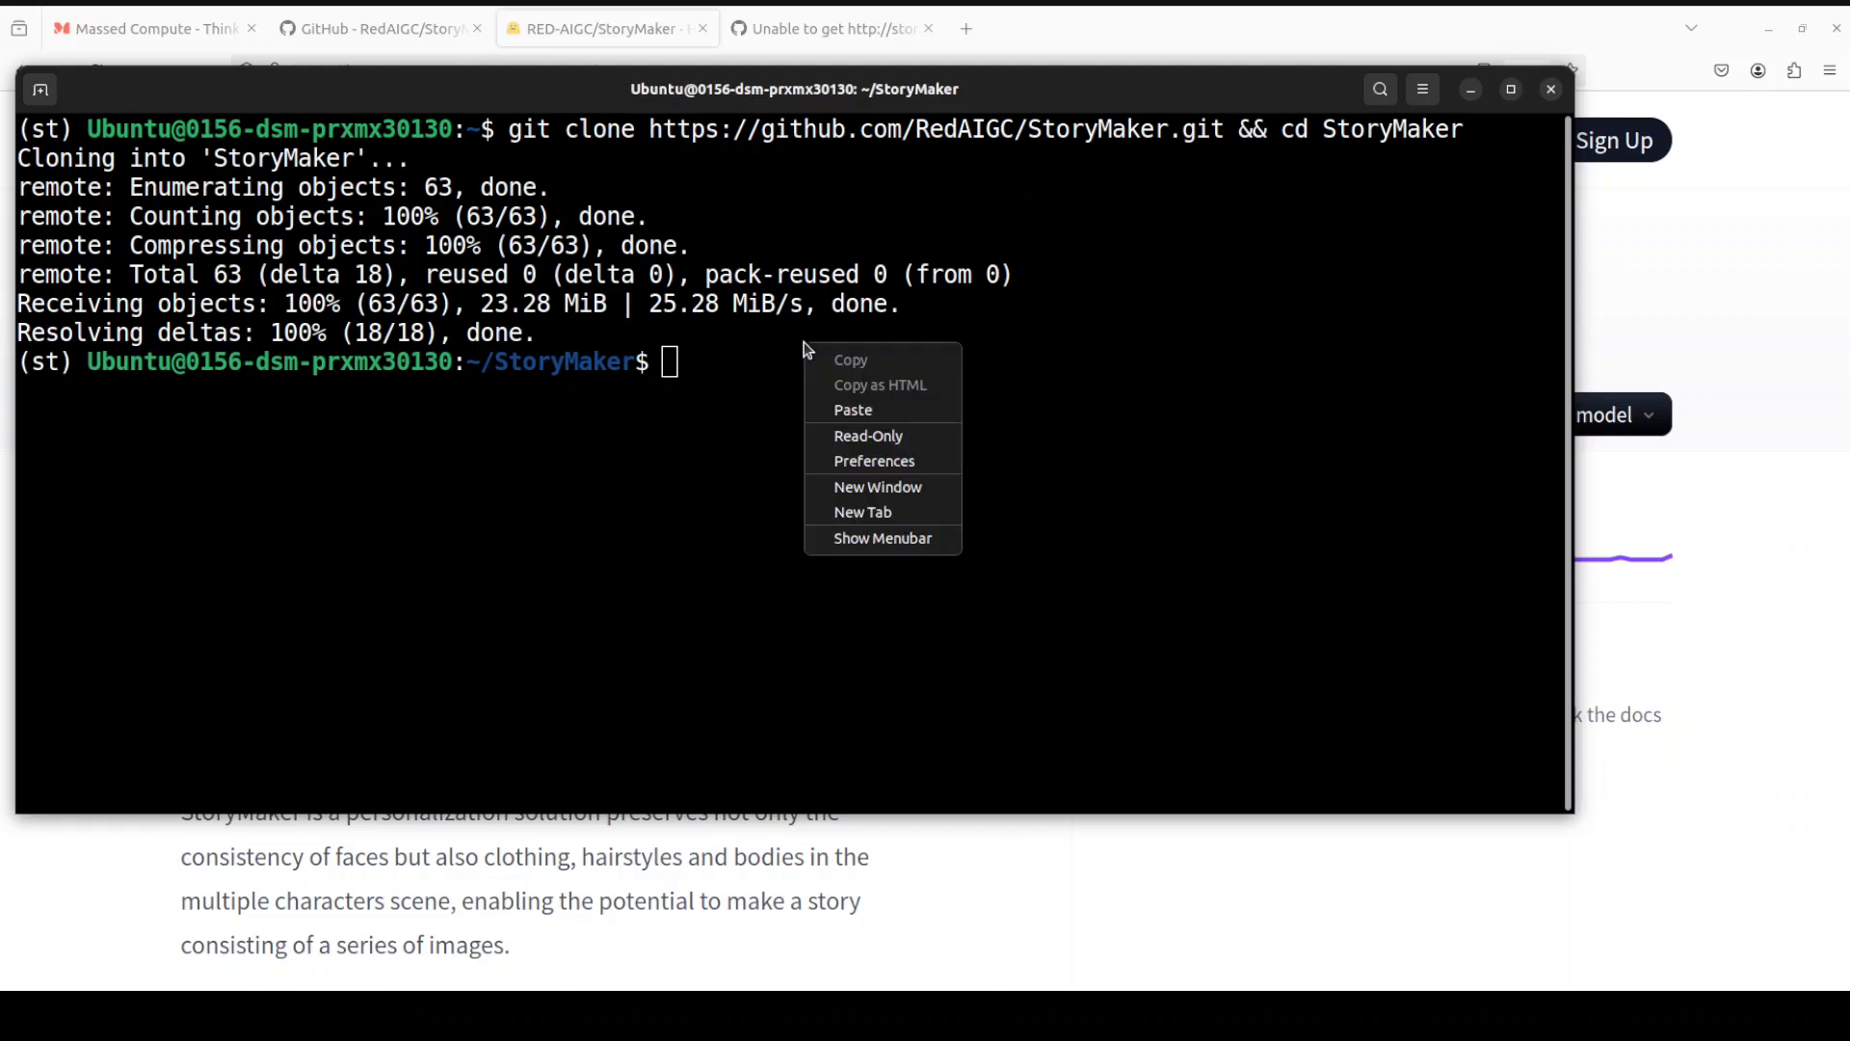
{"action": "left_click", "coordinate": [870, 411]}
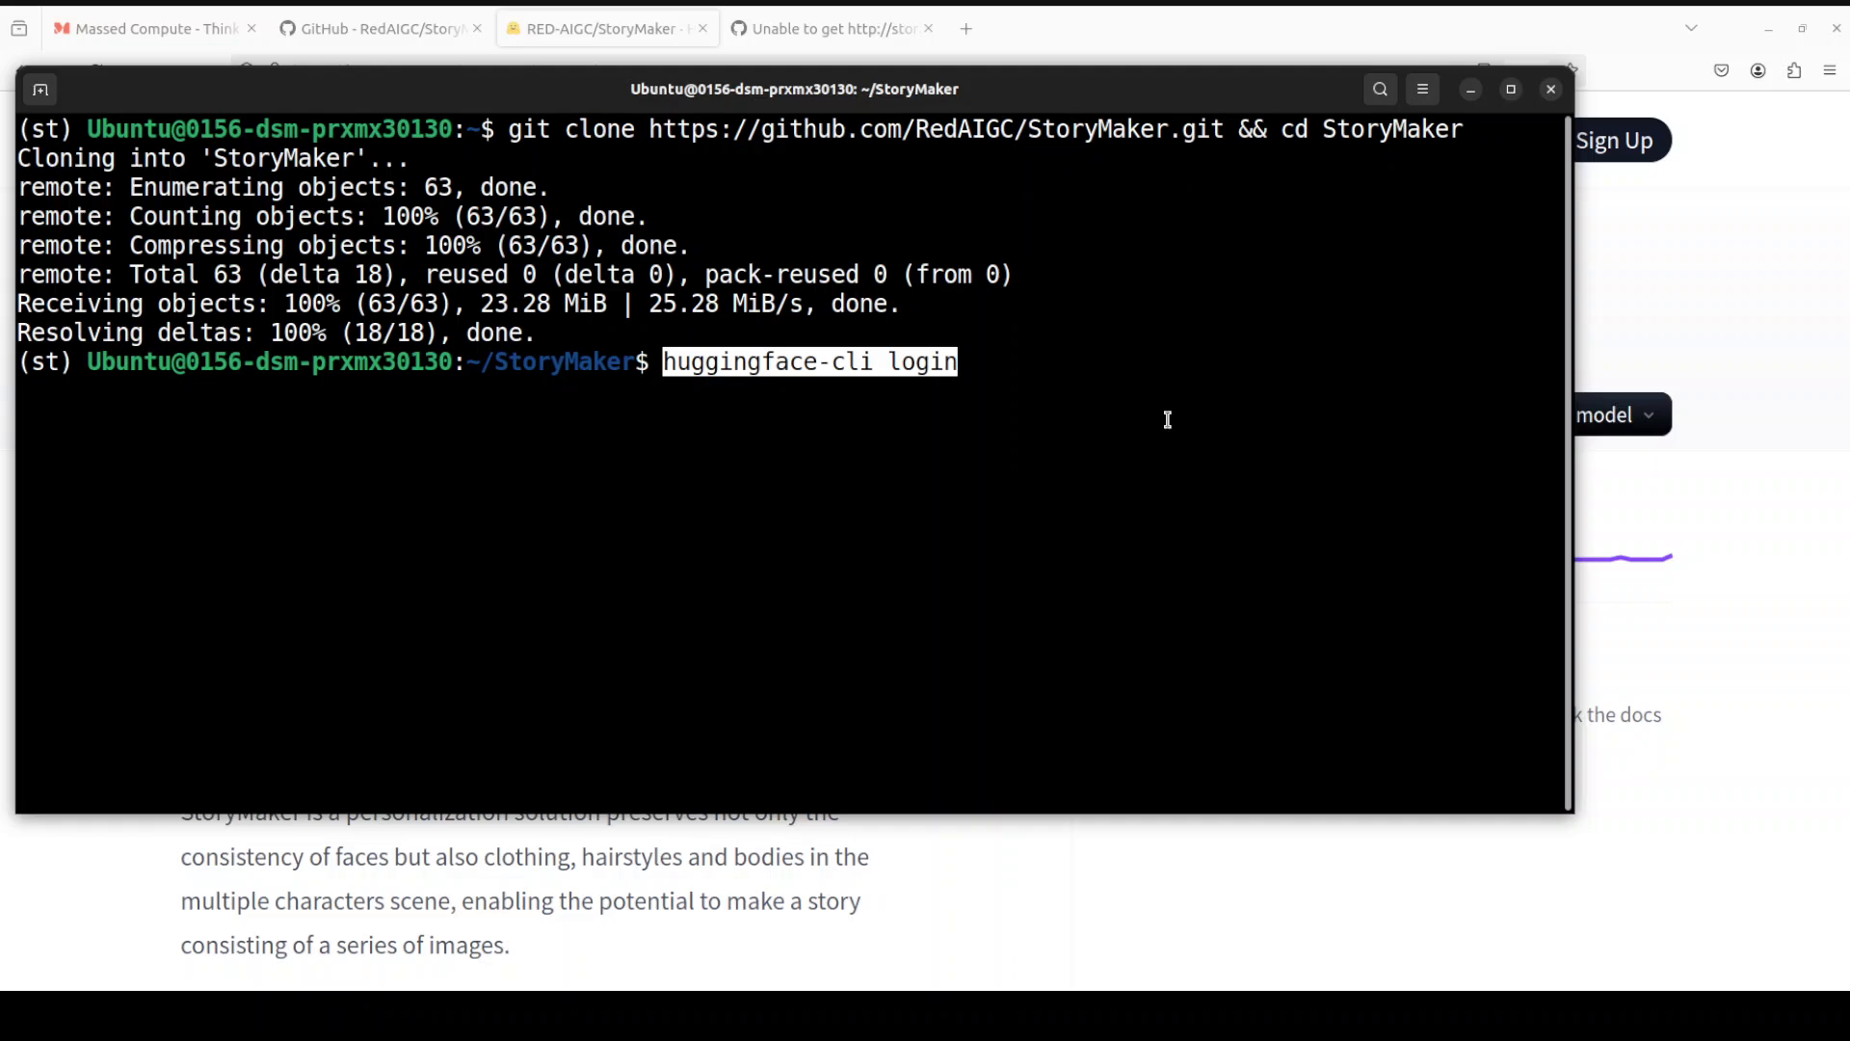
Log in to Hugging Face with the pasted access token, answering Y to store it as git credential.
{"action": "key", "text": "Return"}
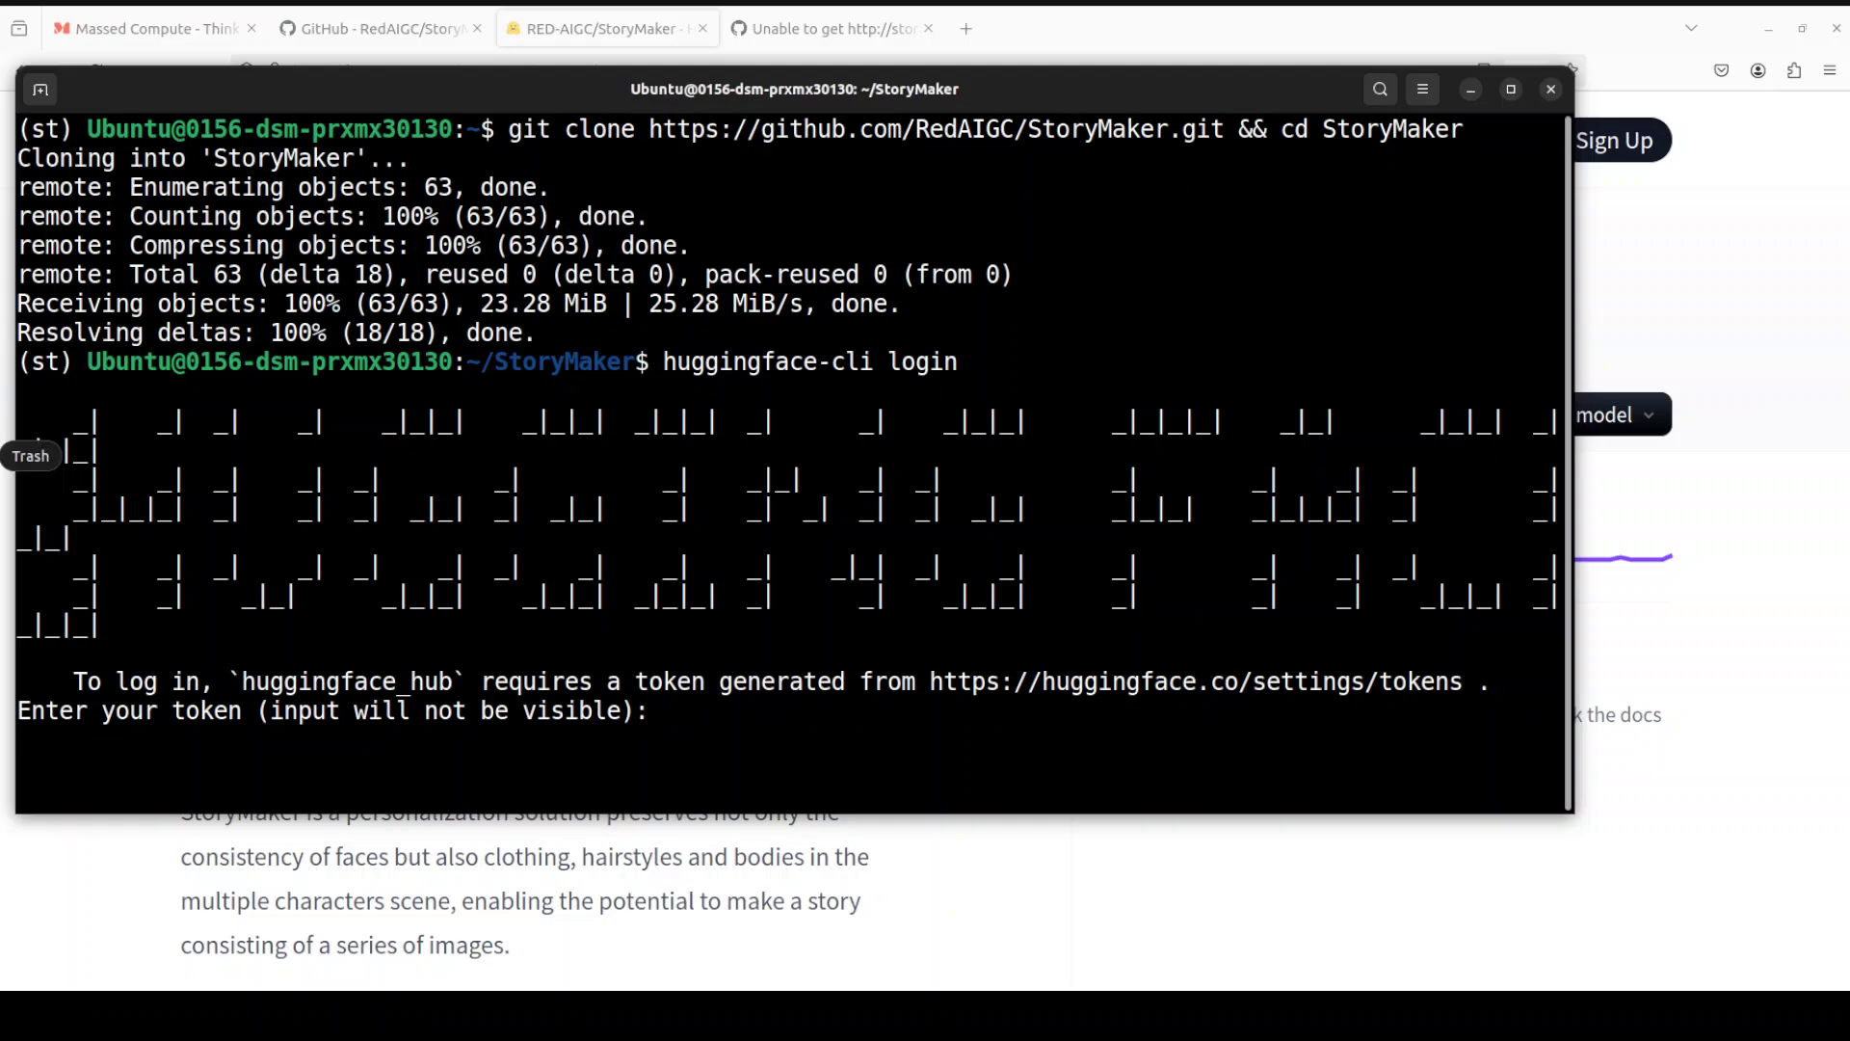
{"action": "right_click", "coordinate": [690, 577]}
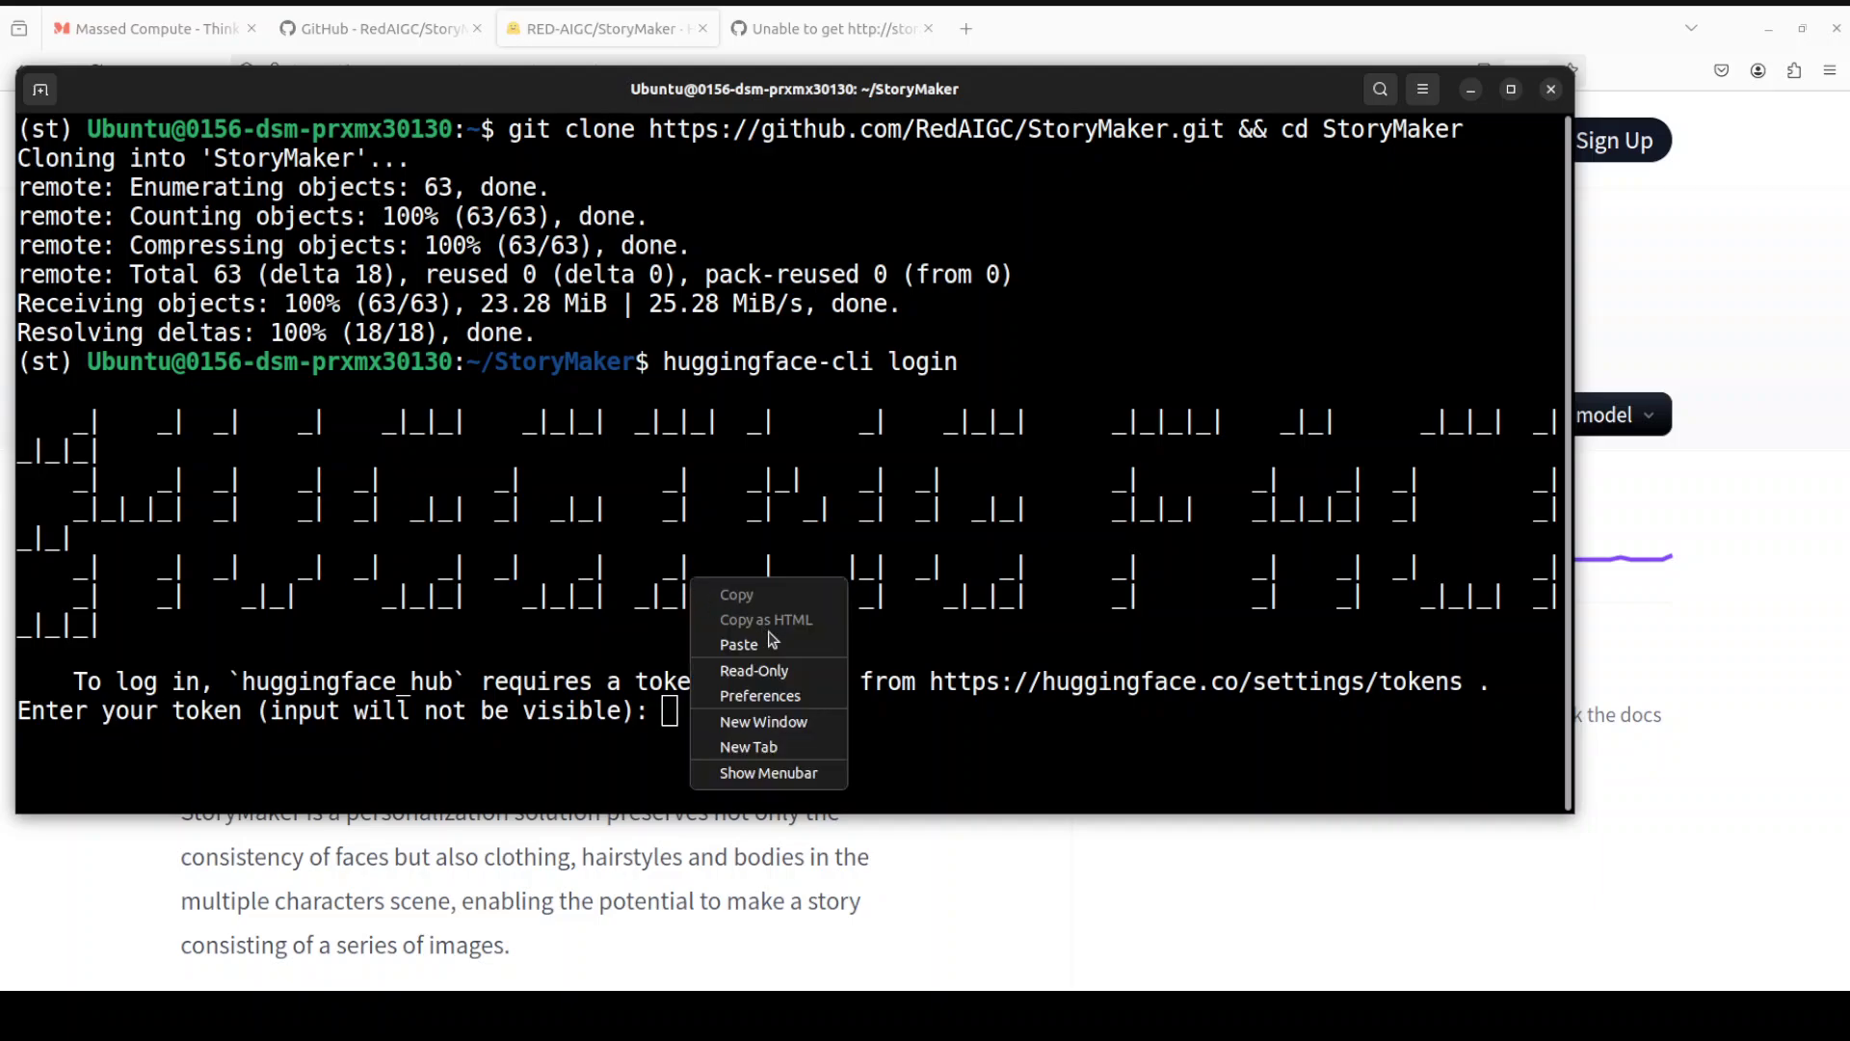
{"action": "left_click", "coordinate": [770, 642]}
{"action": "key", "text": "Return"}
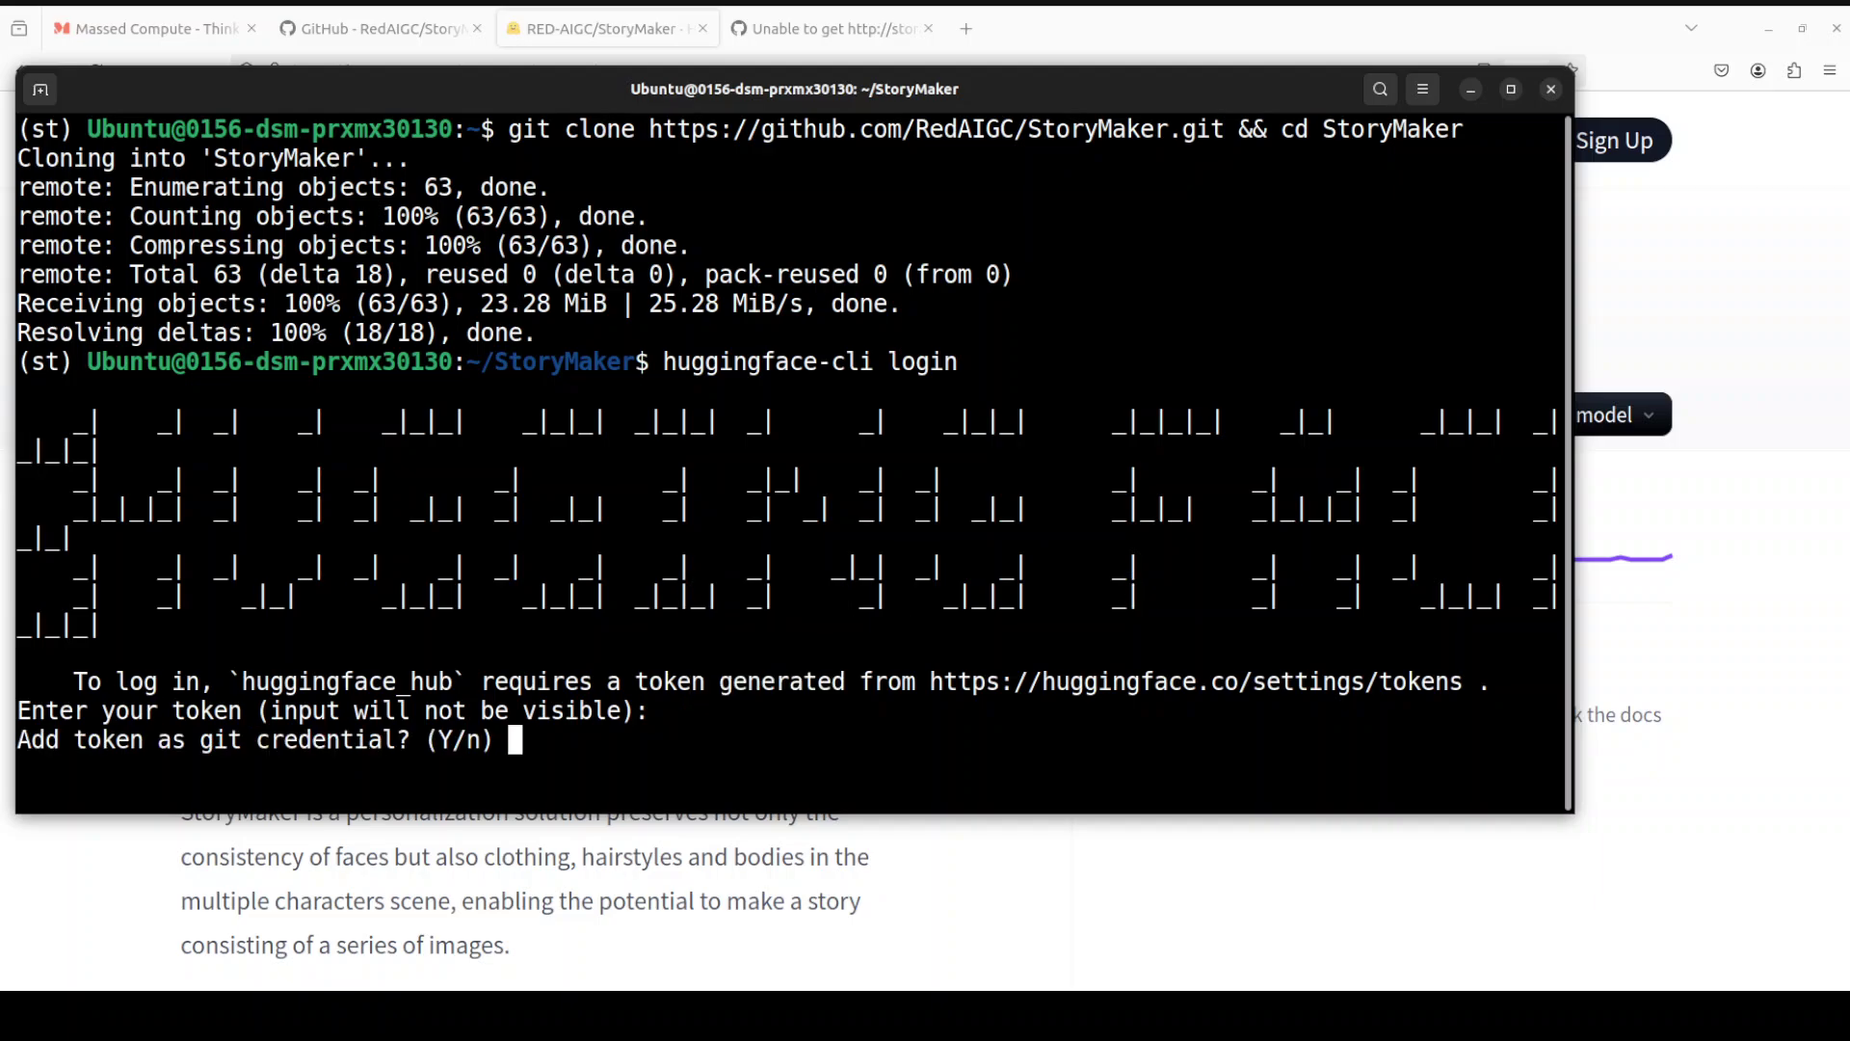
{"action": "type", "text": "Y"}
{"action": "key", "text": "Return"}
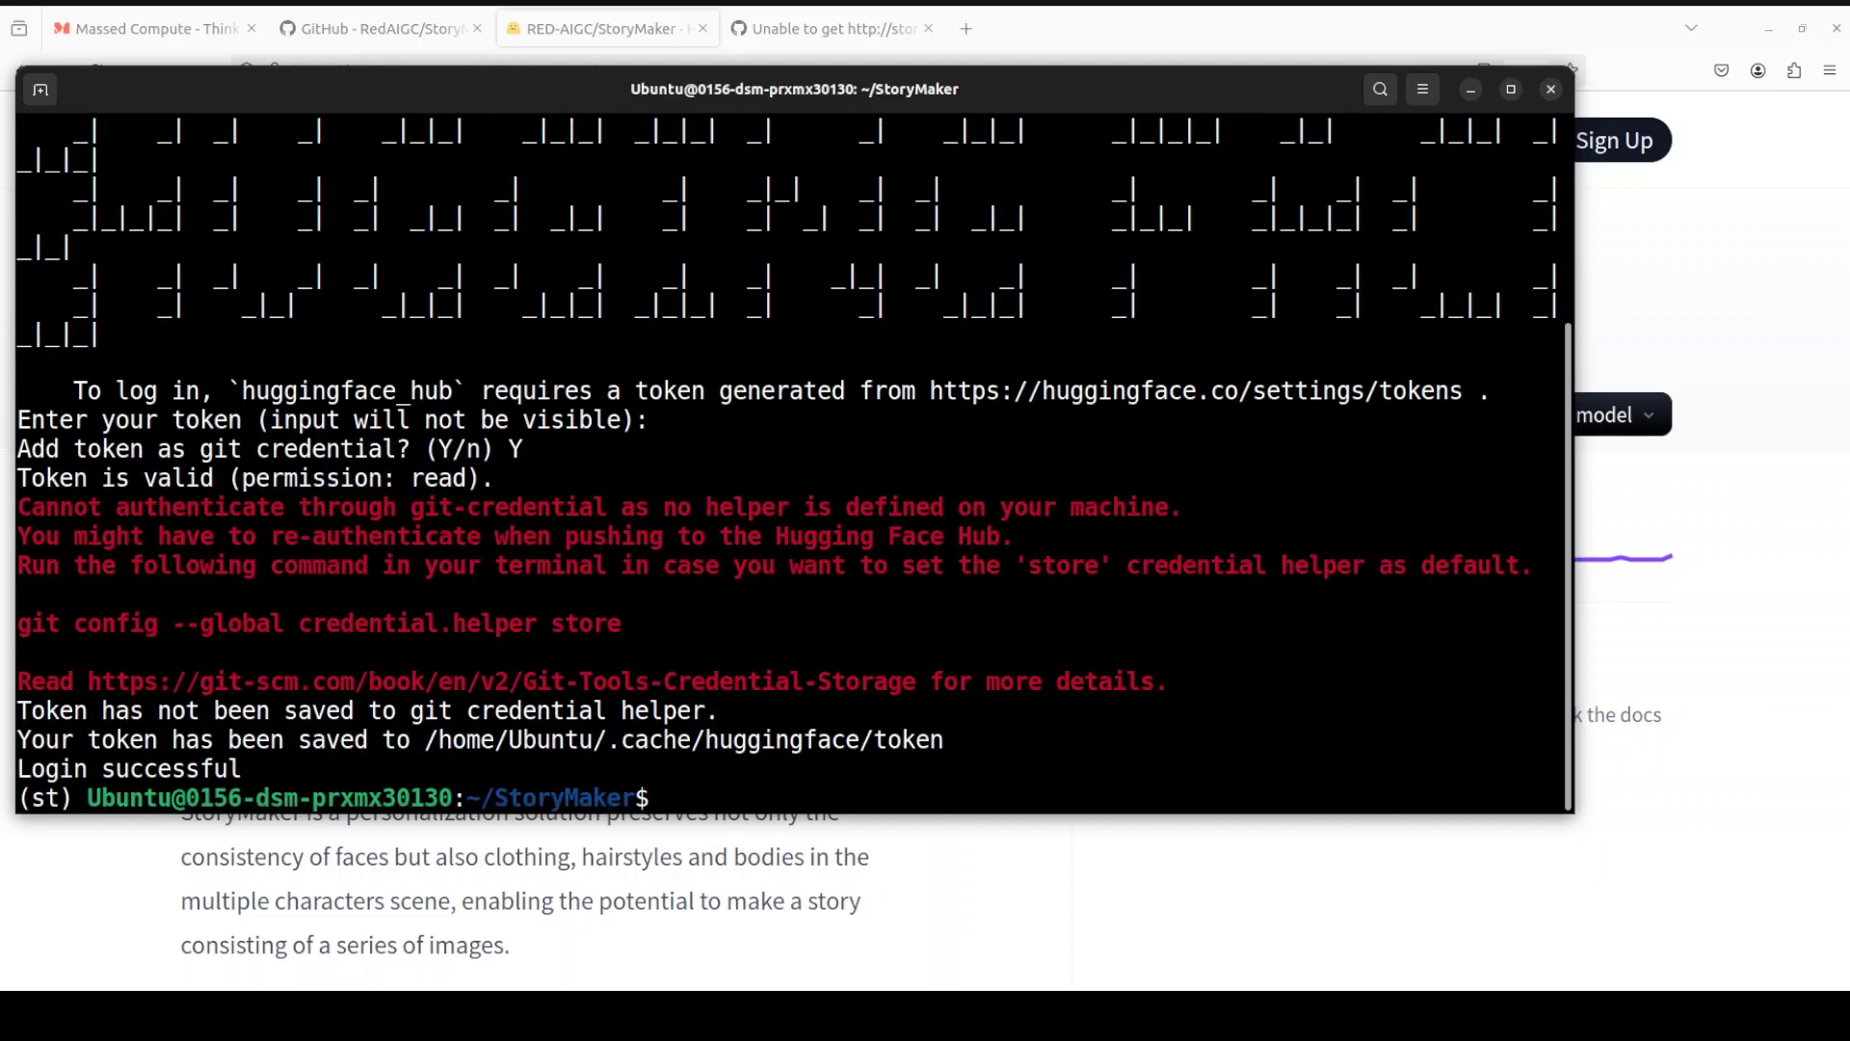
{"action": "left_click_drag", "start_coordinate": [242, 768], "coordinate": [28, 768]}
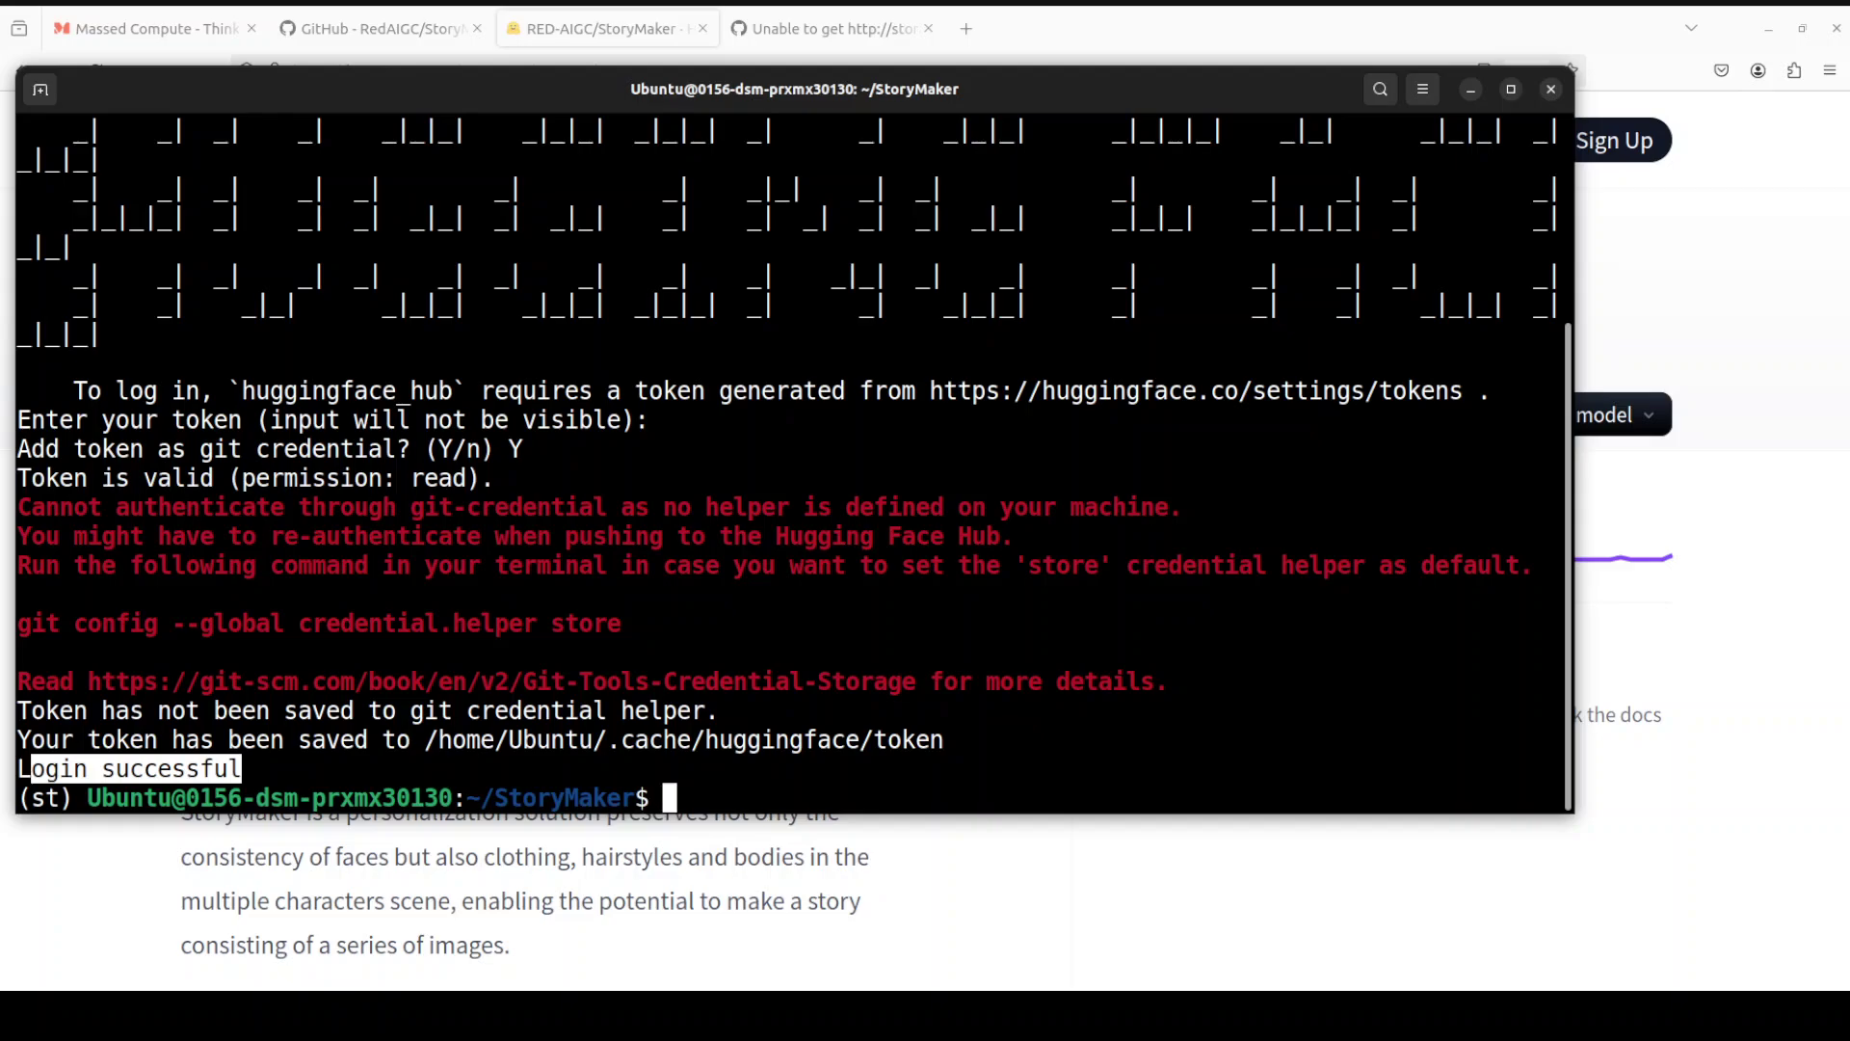
{"action": "left_click", "coordinate": [882, 618]}
Clear the screen and list the StoryMaker folder with ls -ltr.
{"action": "type", "text": "cler"}
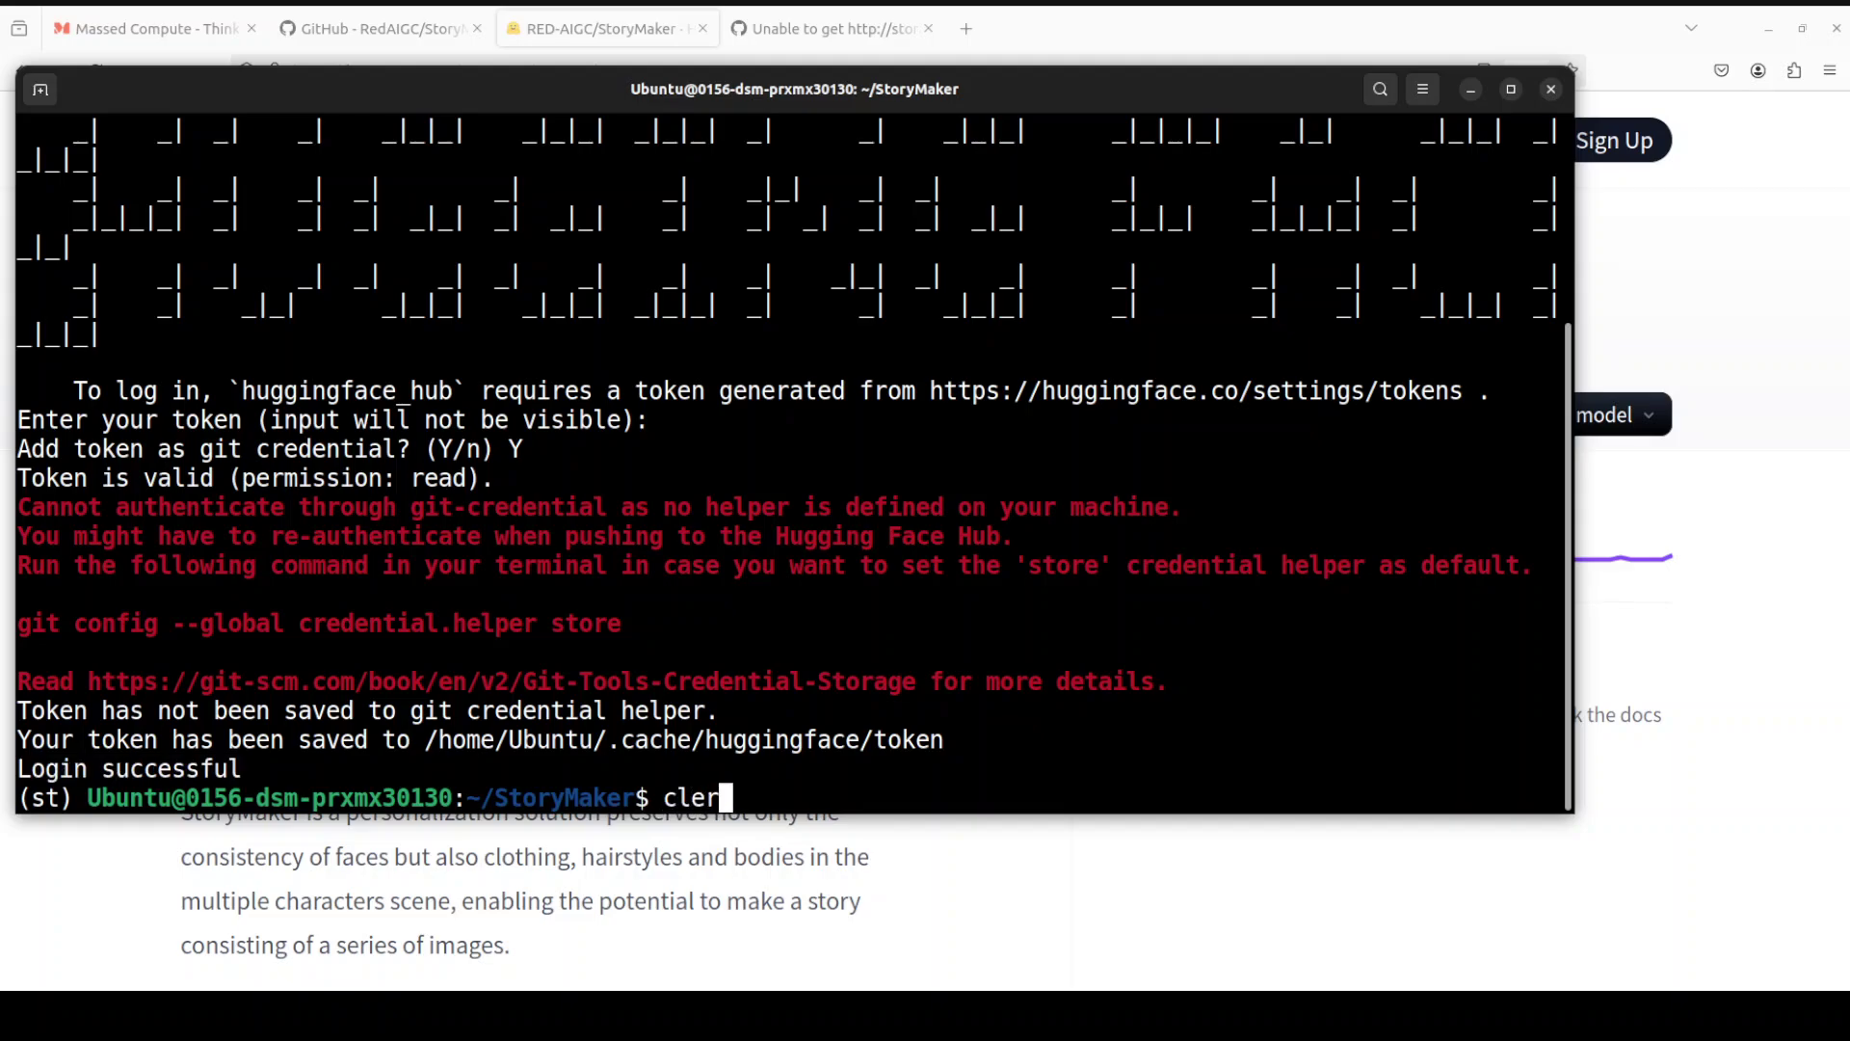
{"action": "key", "text": "Return"}
{"action": "type", "text": "clear"}
{"action": "key", "text": "Return"}
{"action": "type", "text": "ls -ltr"}
{"action": "key", "text": "Return"}
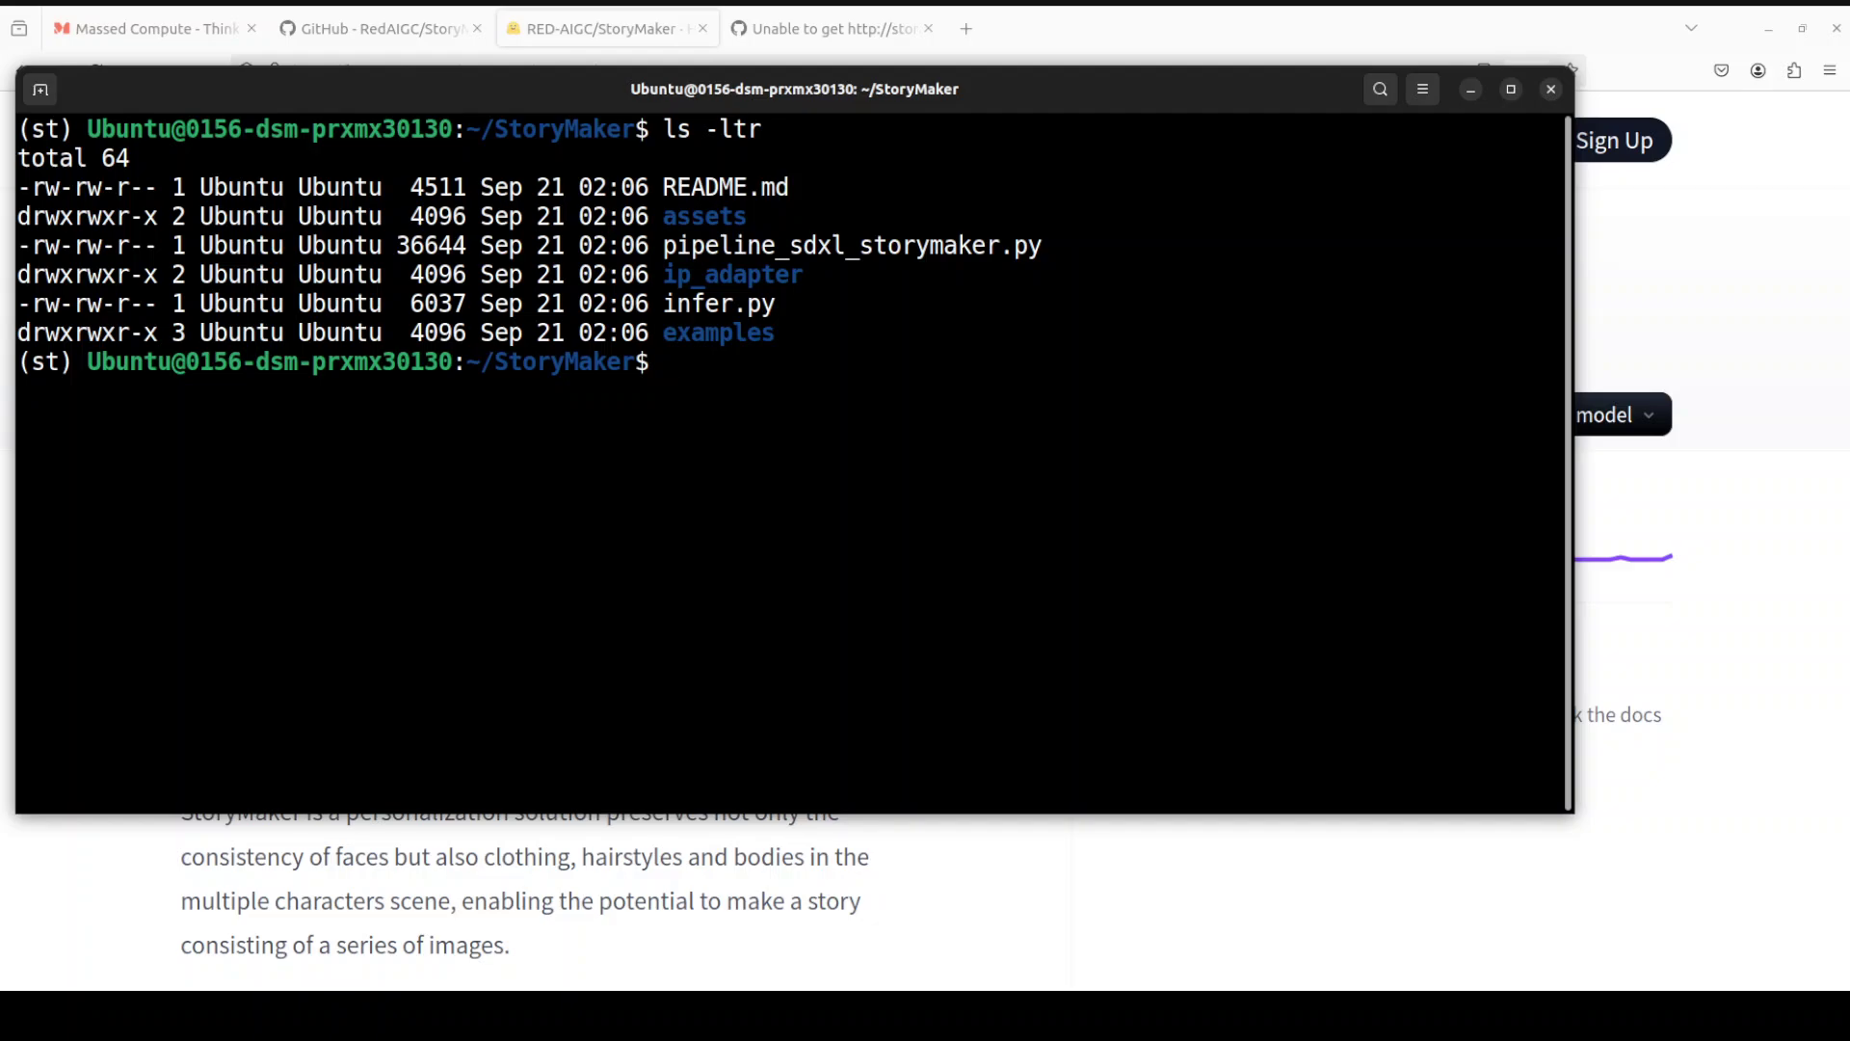
Run huggingface-cli download of RED-AIGC/StoryMaker into checkpoints, then clear the screen.
{"action": "right_click", "coordinate": [775, 433]}
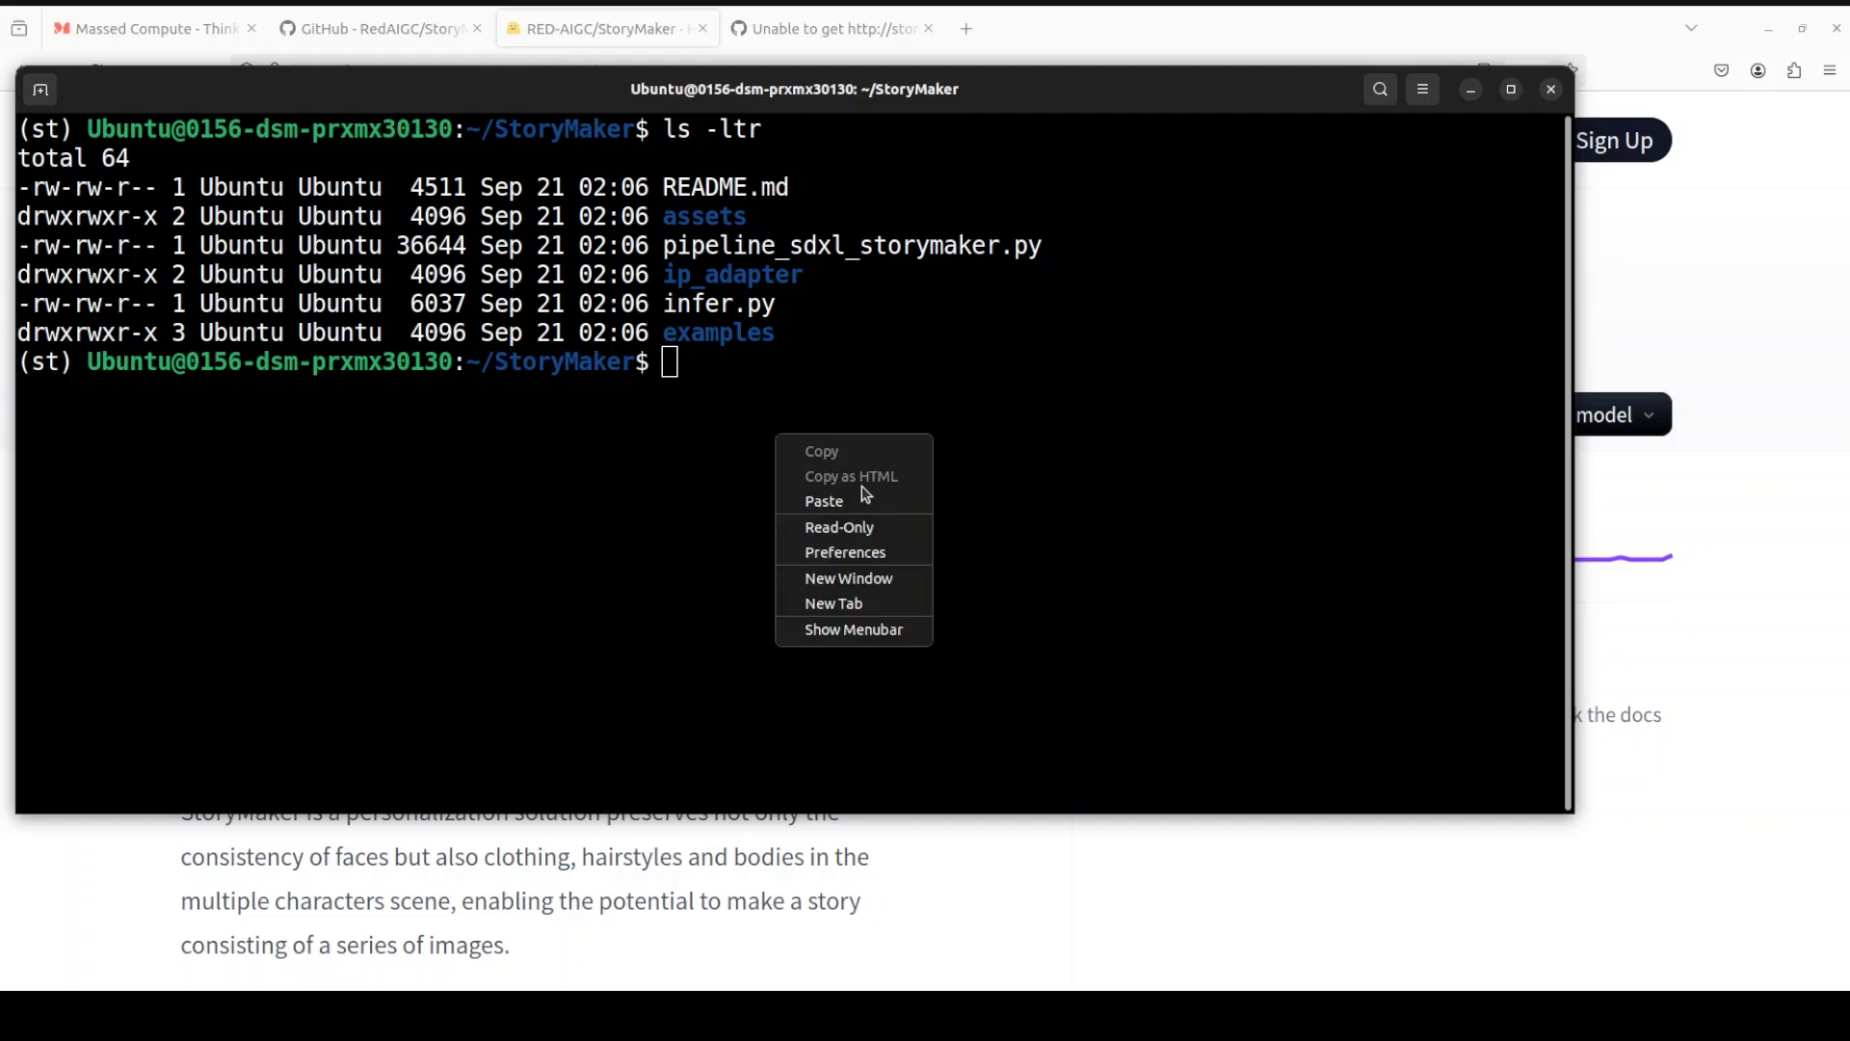
{"action": "left_click", "coordinate": [857, 501]}
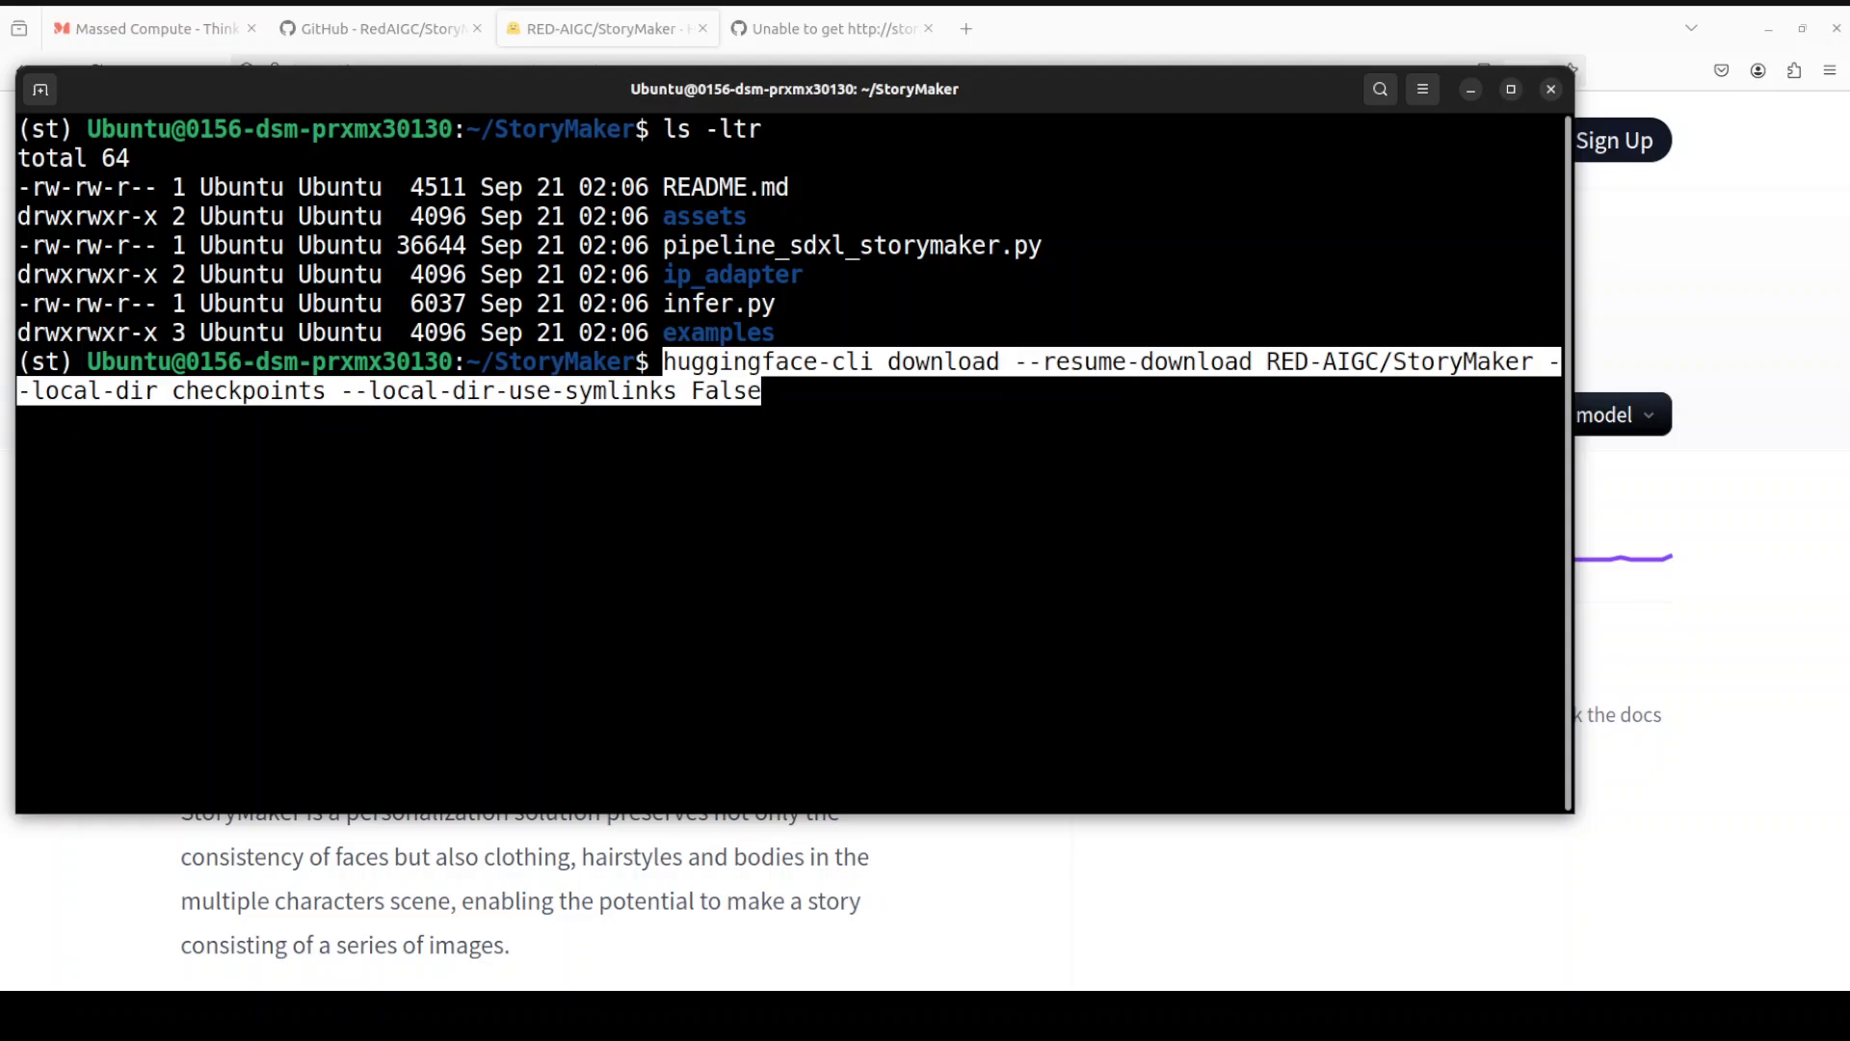
{"action": "left_click", "coordinate": [1764, 335]}
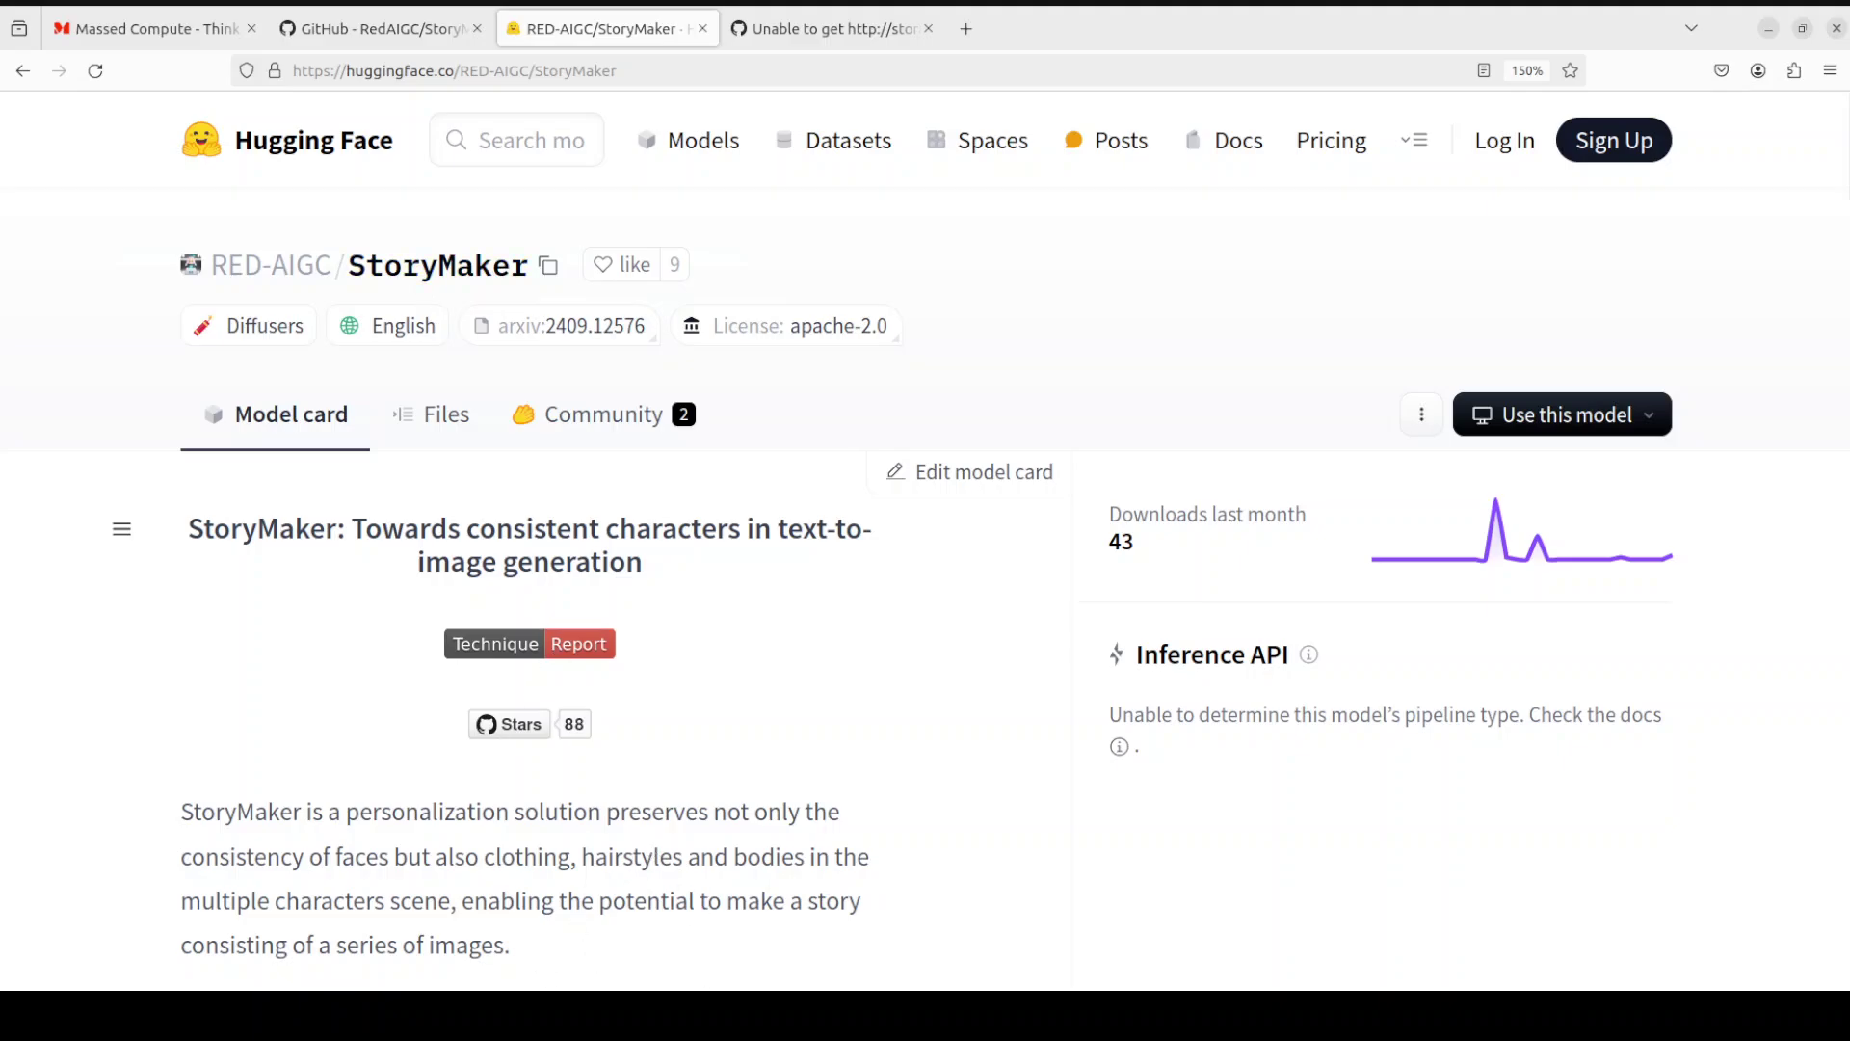
{"action": "left_click", "coordinate": [24, 249]}
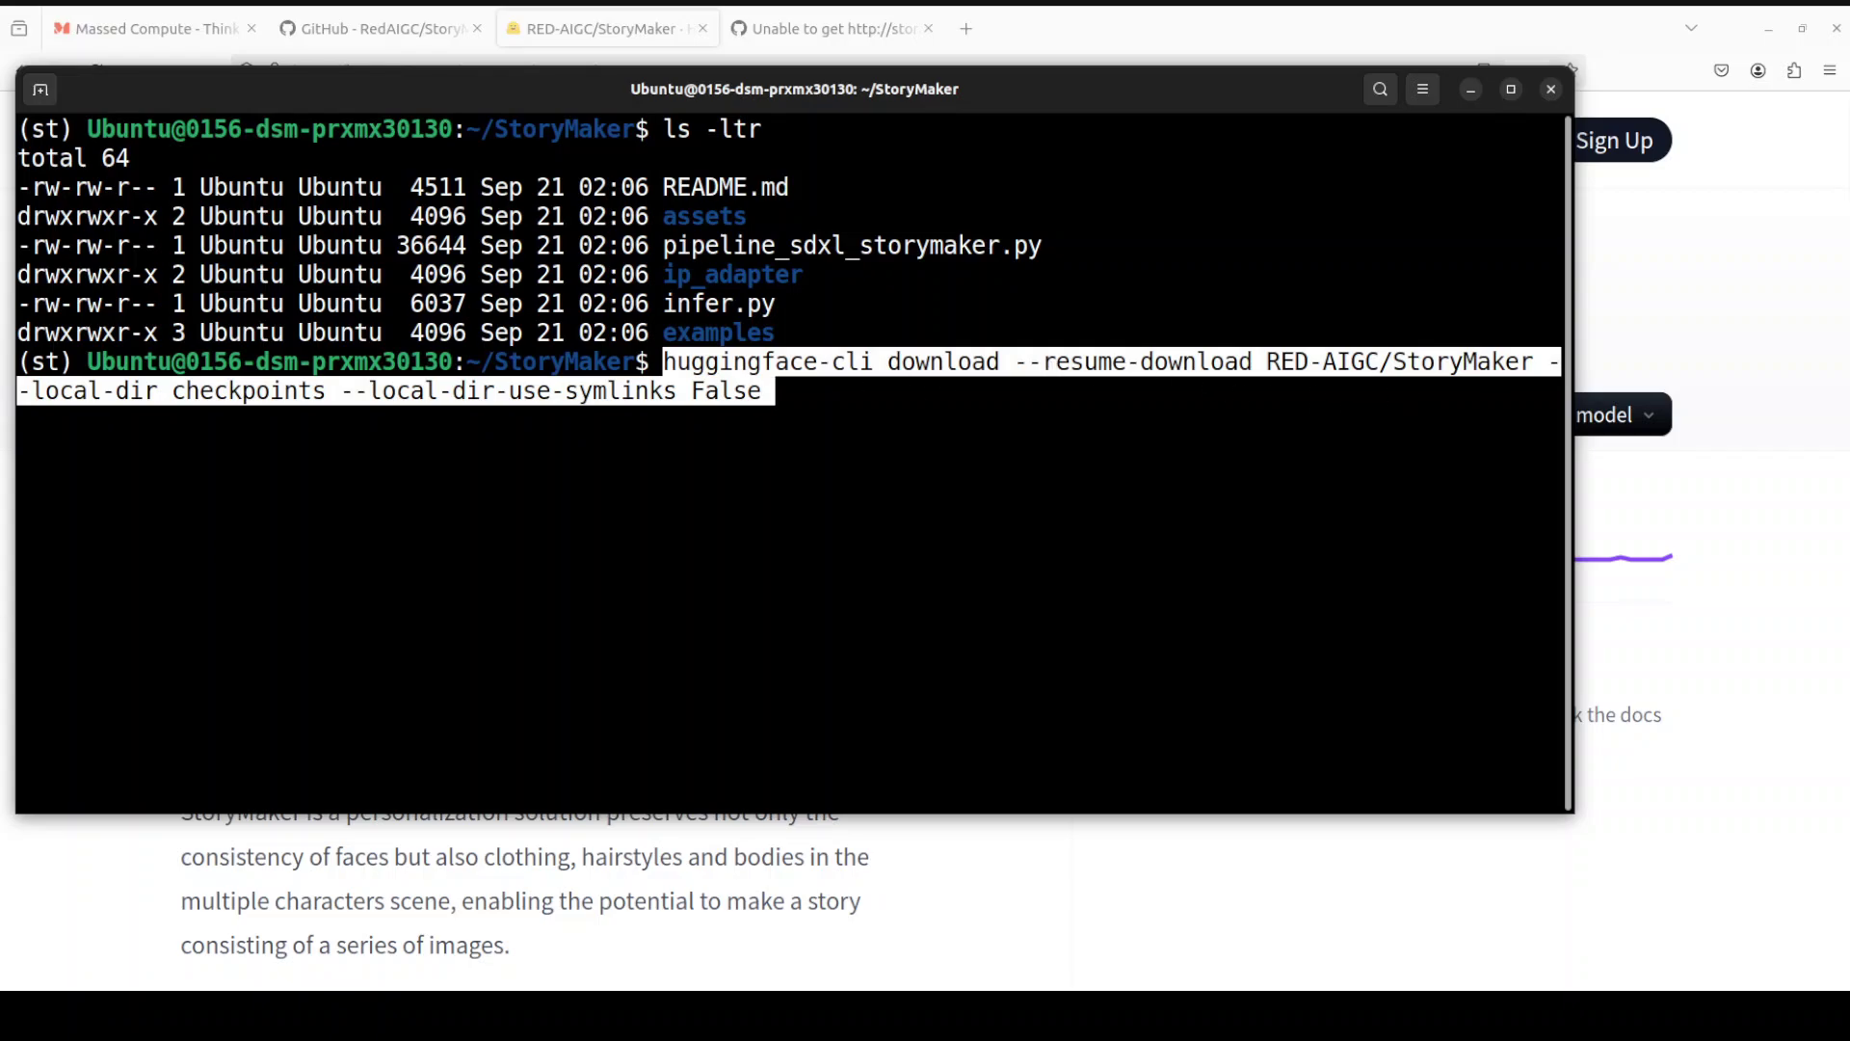
{"action": "key", "text": "Return"}
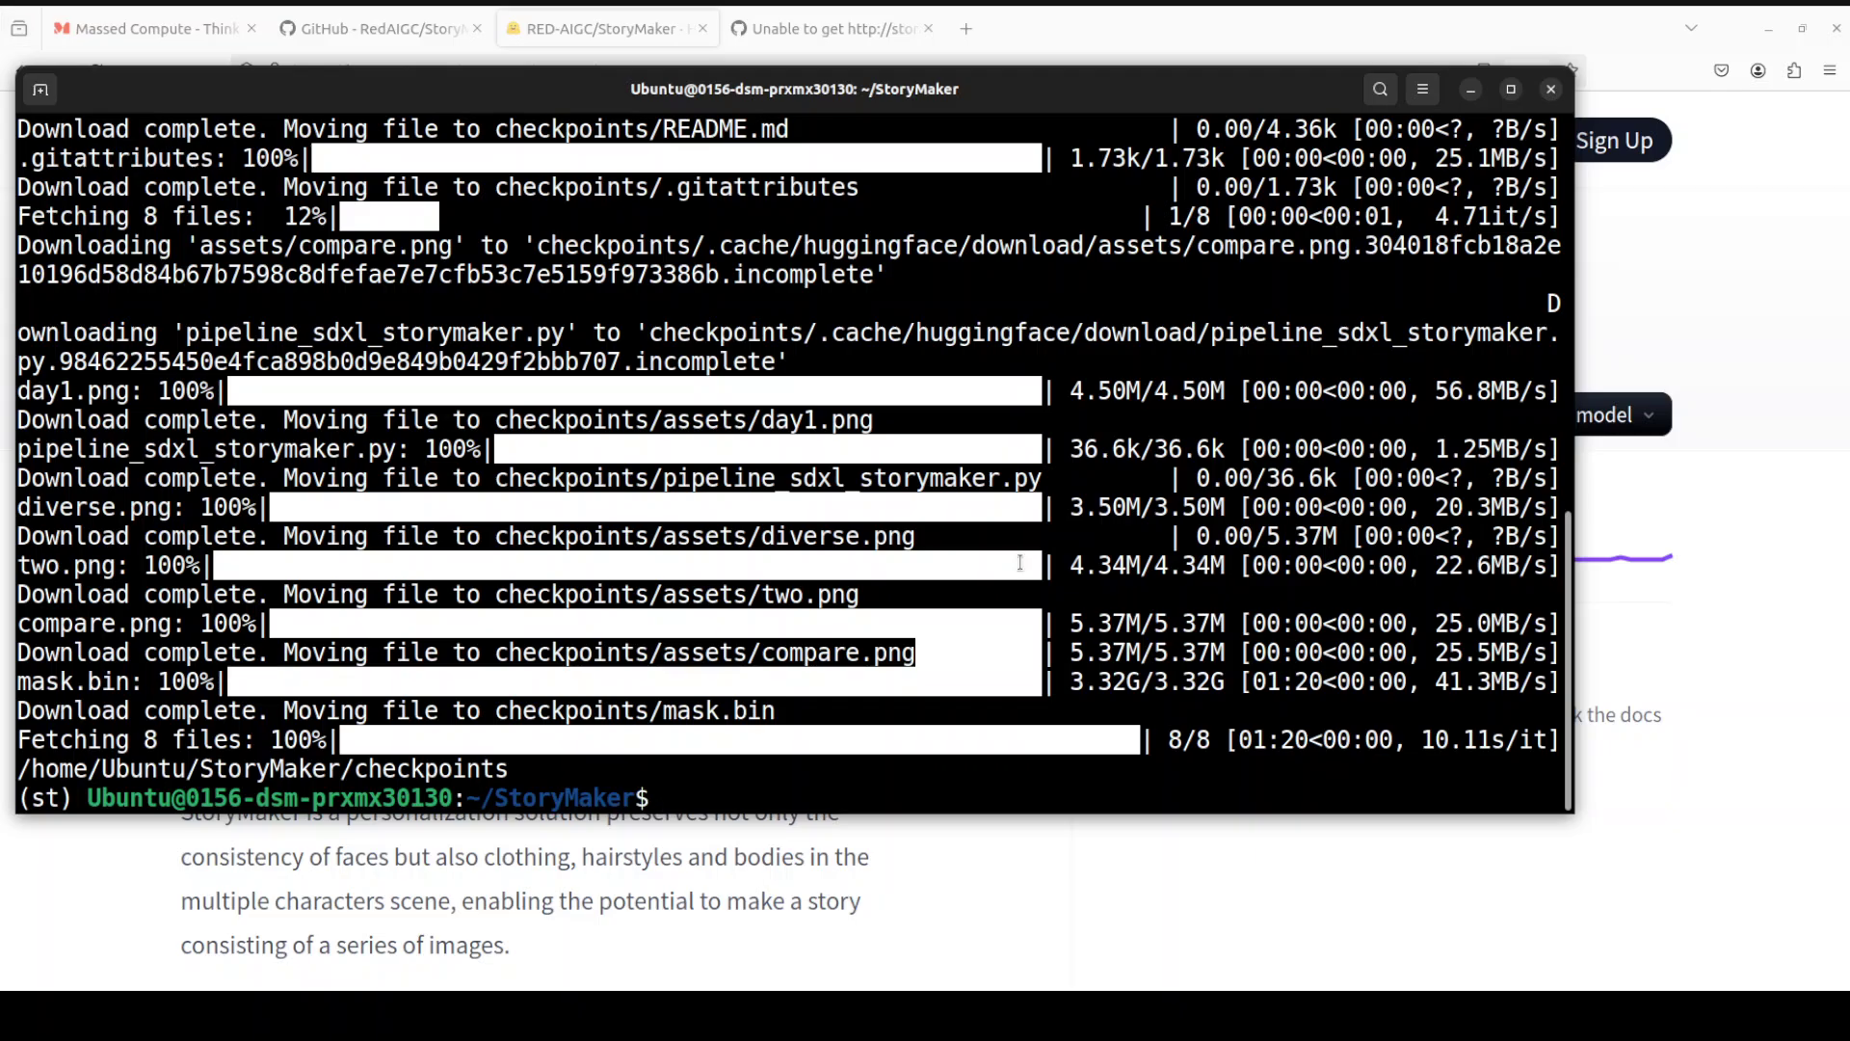
{"action": "type", "text": "clear"}
{"action": "key", "text": "Return"}
Move into the checkpoints folder and list the downloaded model files.
{"action": "type", "text": "ls -ltr"}
{"action": "key", "text": "Return"}
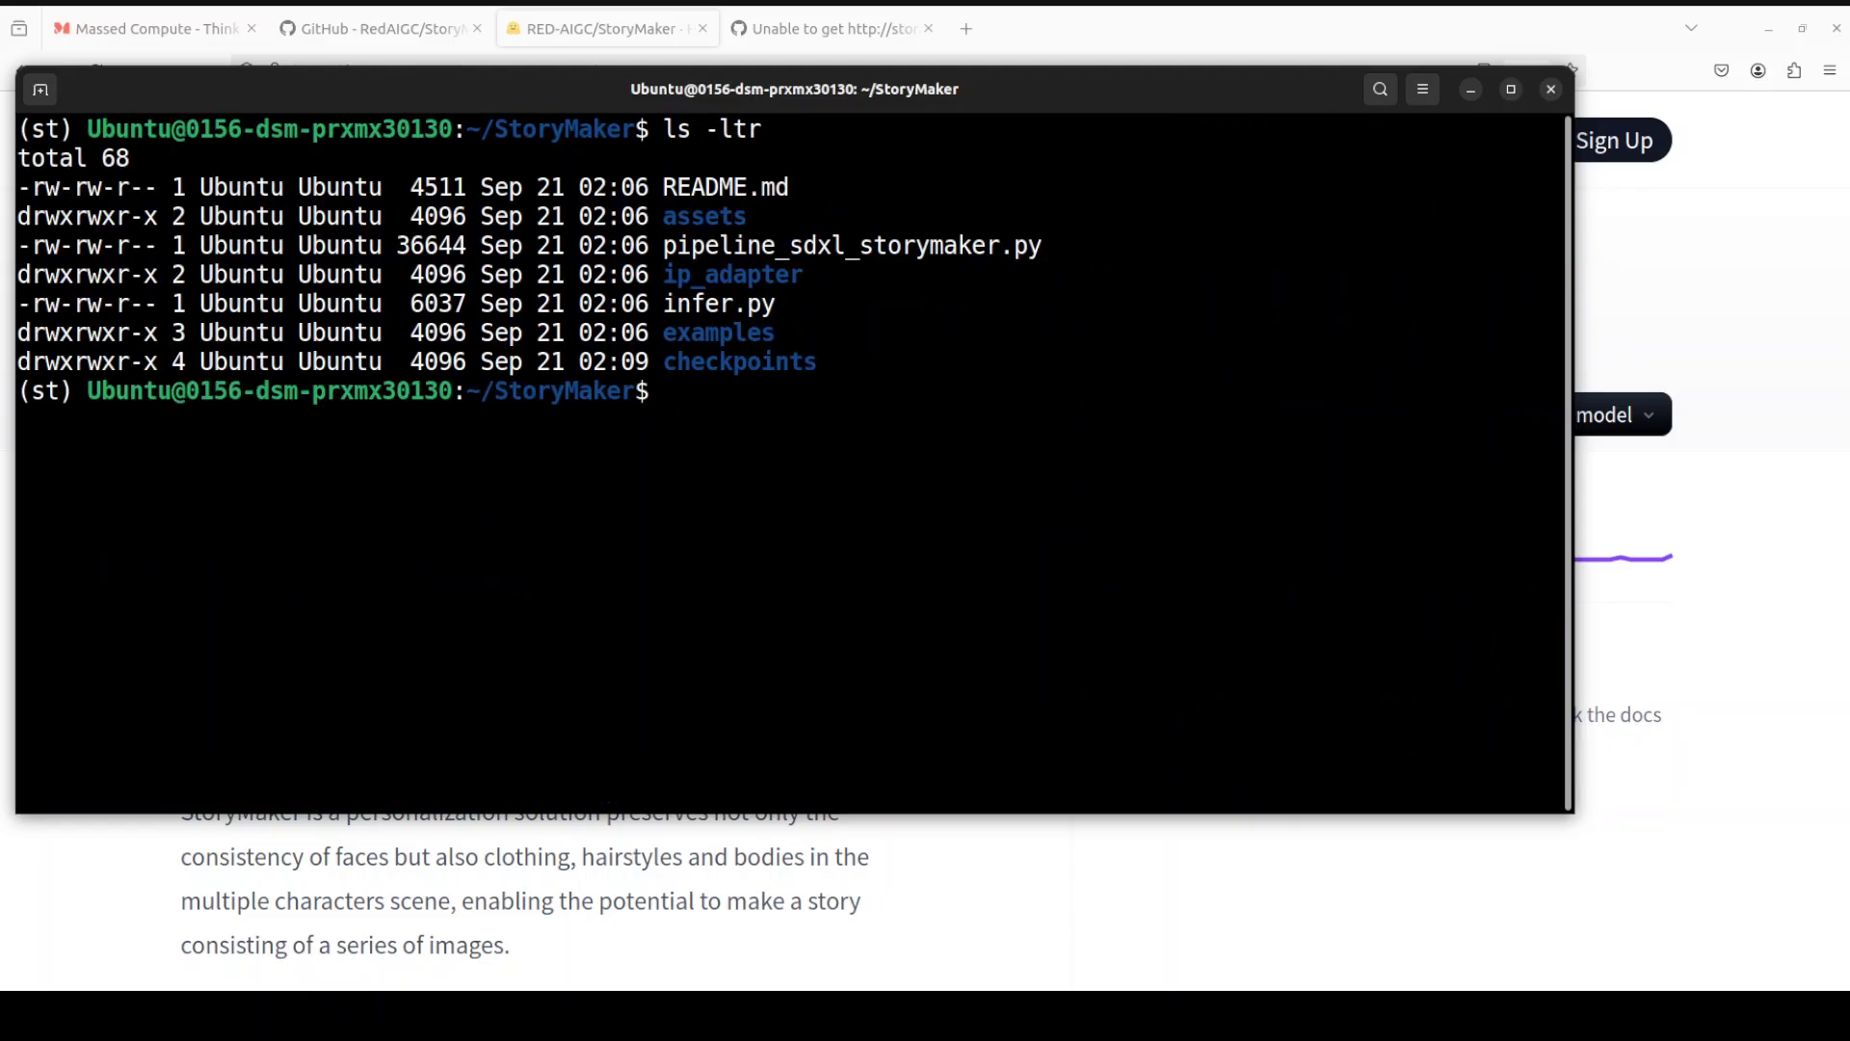
{"action": "type", "text": "cd chec"}
{"action": "key", "text": "Tab"}
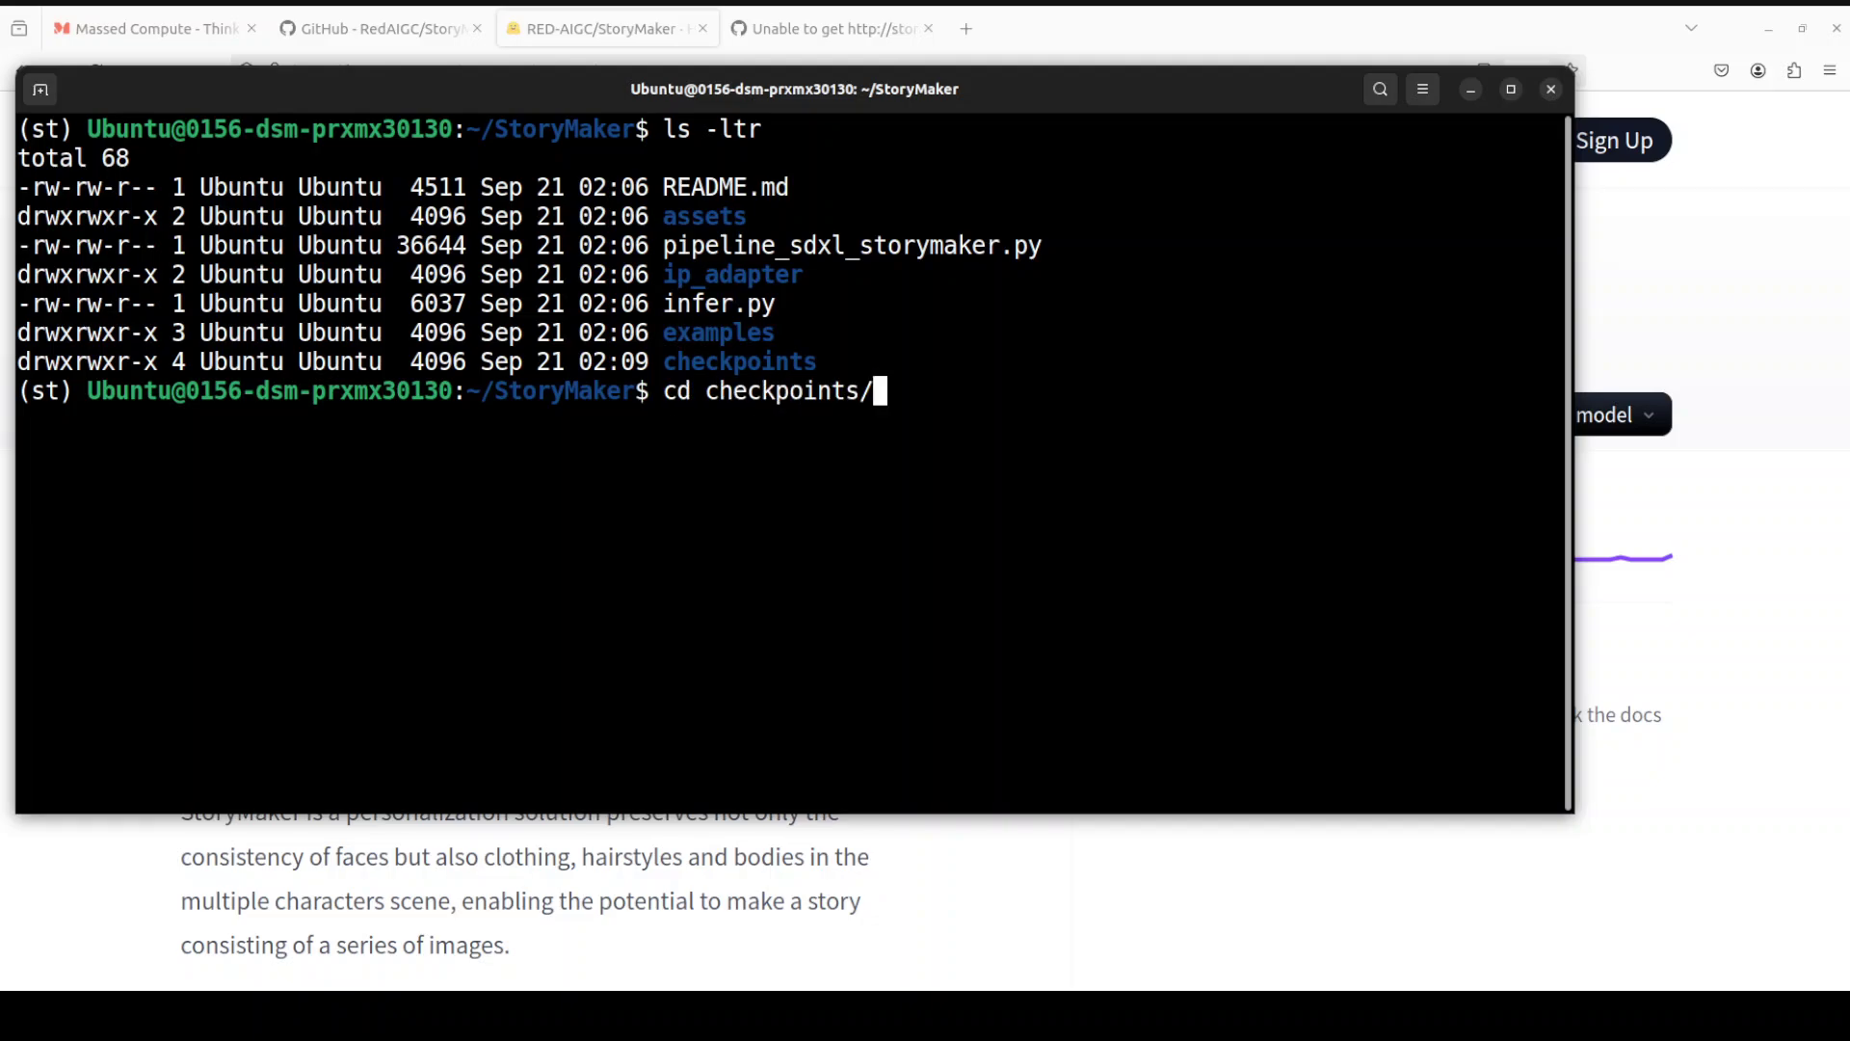
{"action": "key", "text": "Return"}
{"action": "type", "text": "clear"}
{"action": "key", "text": "Return"}
{"action": "type", "text": "ls -ltr"}
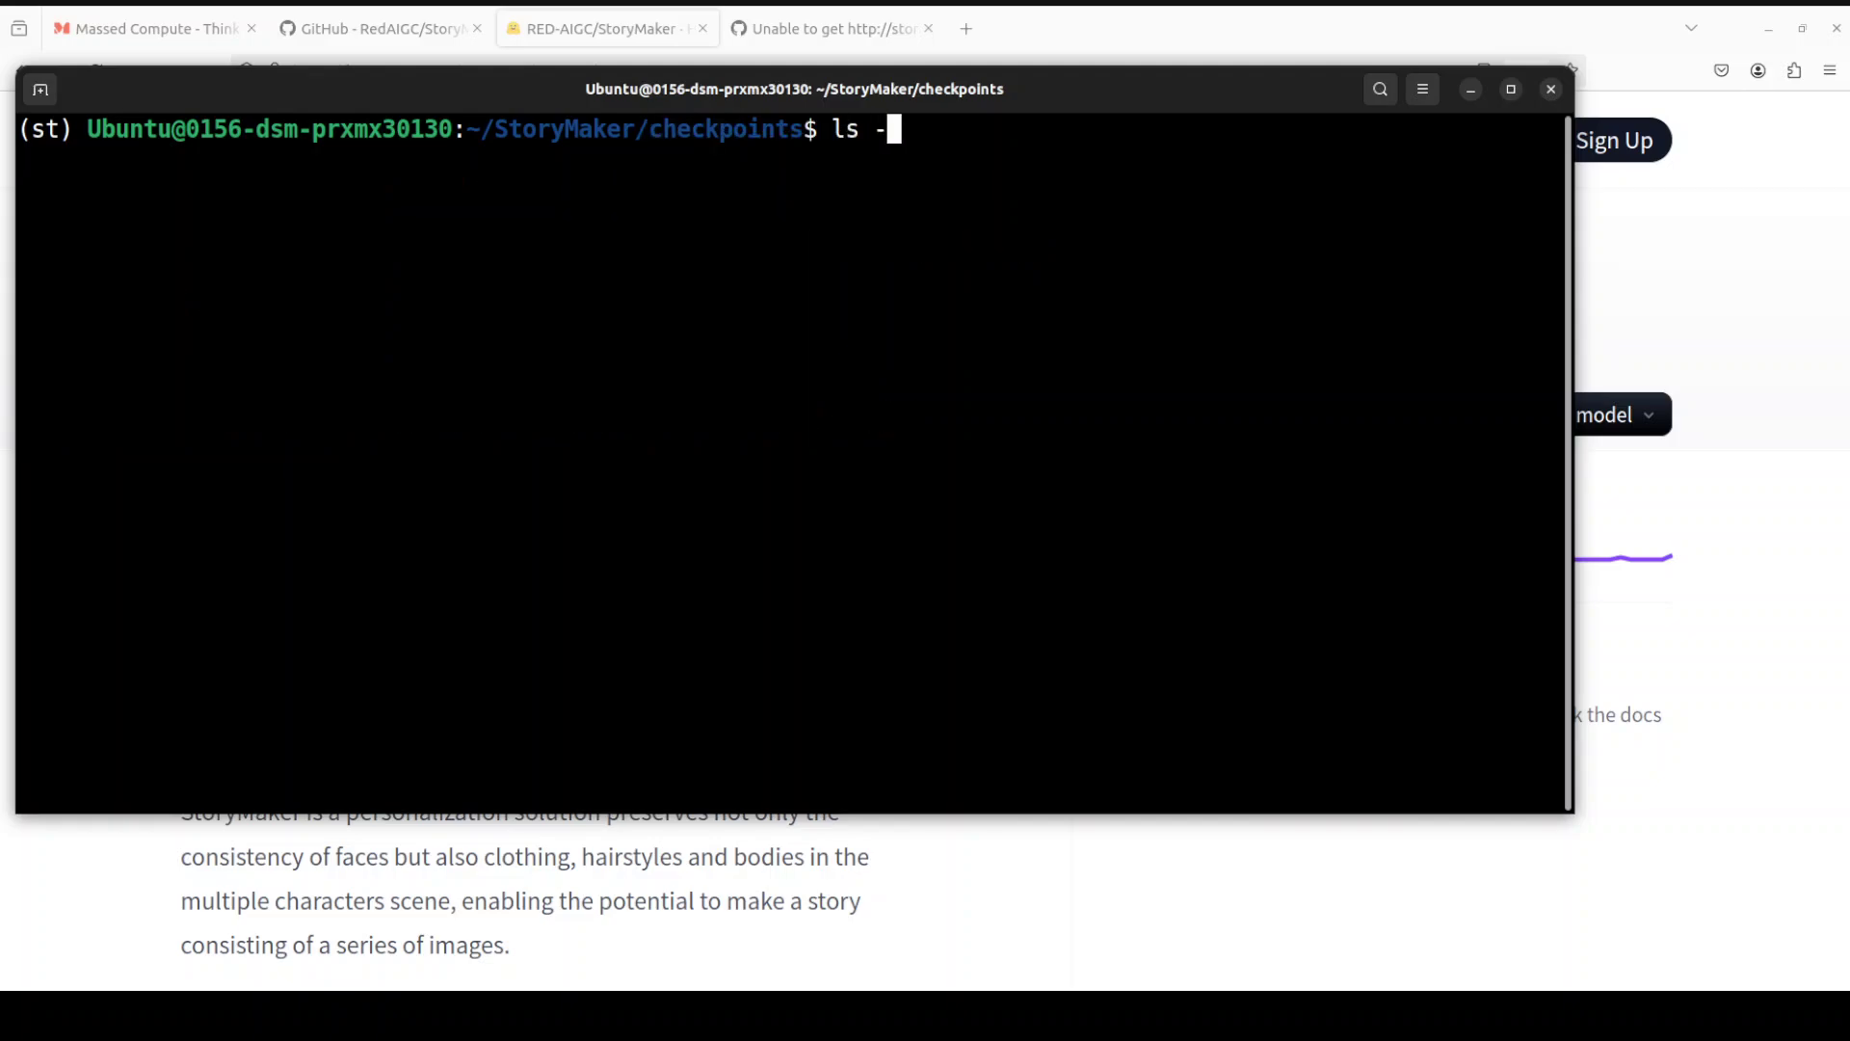
{"action": "key", "text": "Return"}
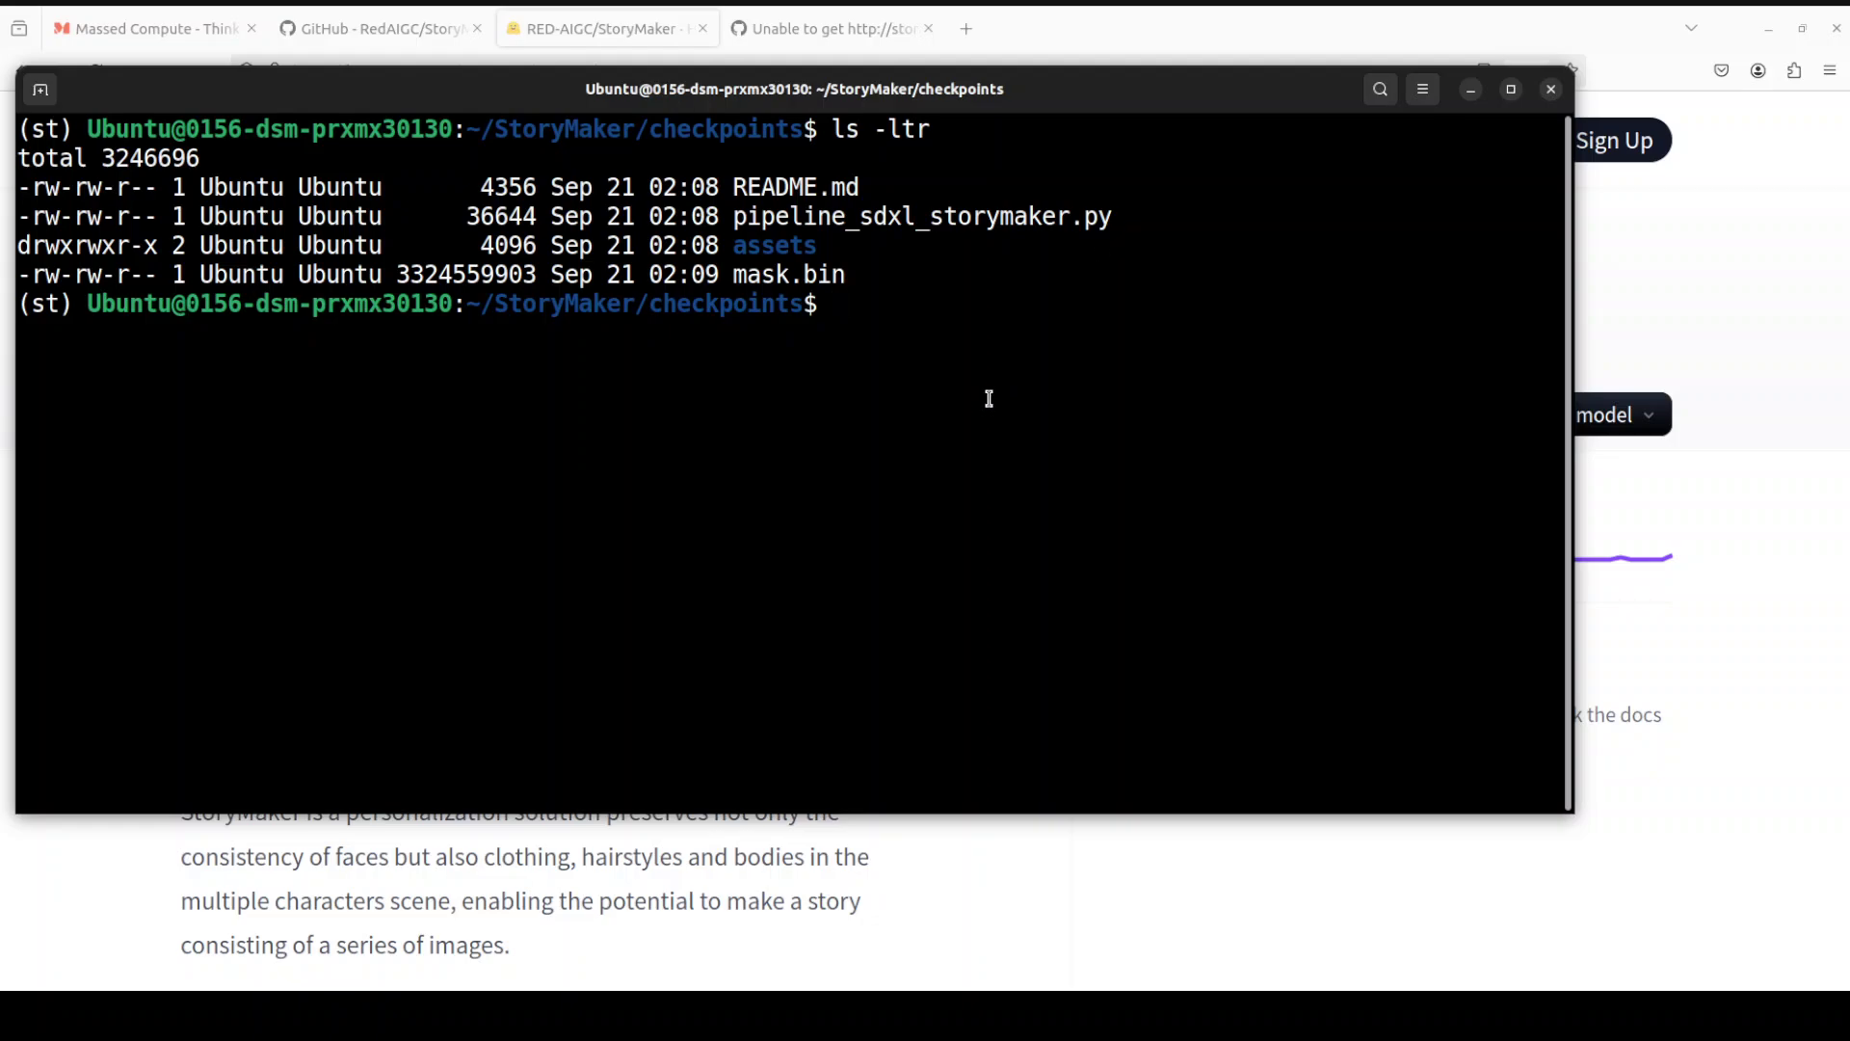
Copy pipeline_sdxl_storymaker.py up into the StoryMaker folder.
{"action": "type", "text": "cp pip"}
{"action": "key", "text": "Tab"}
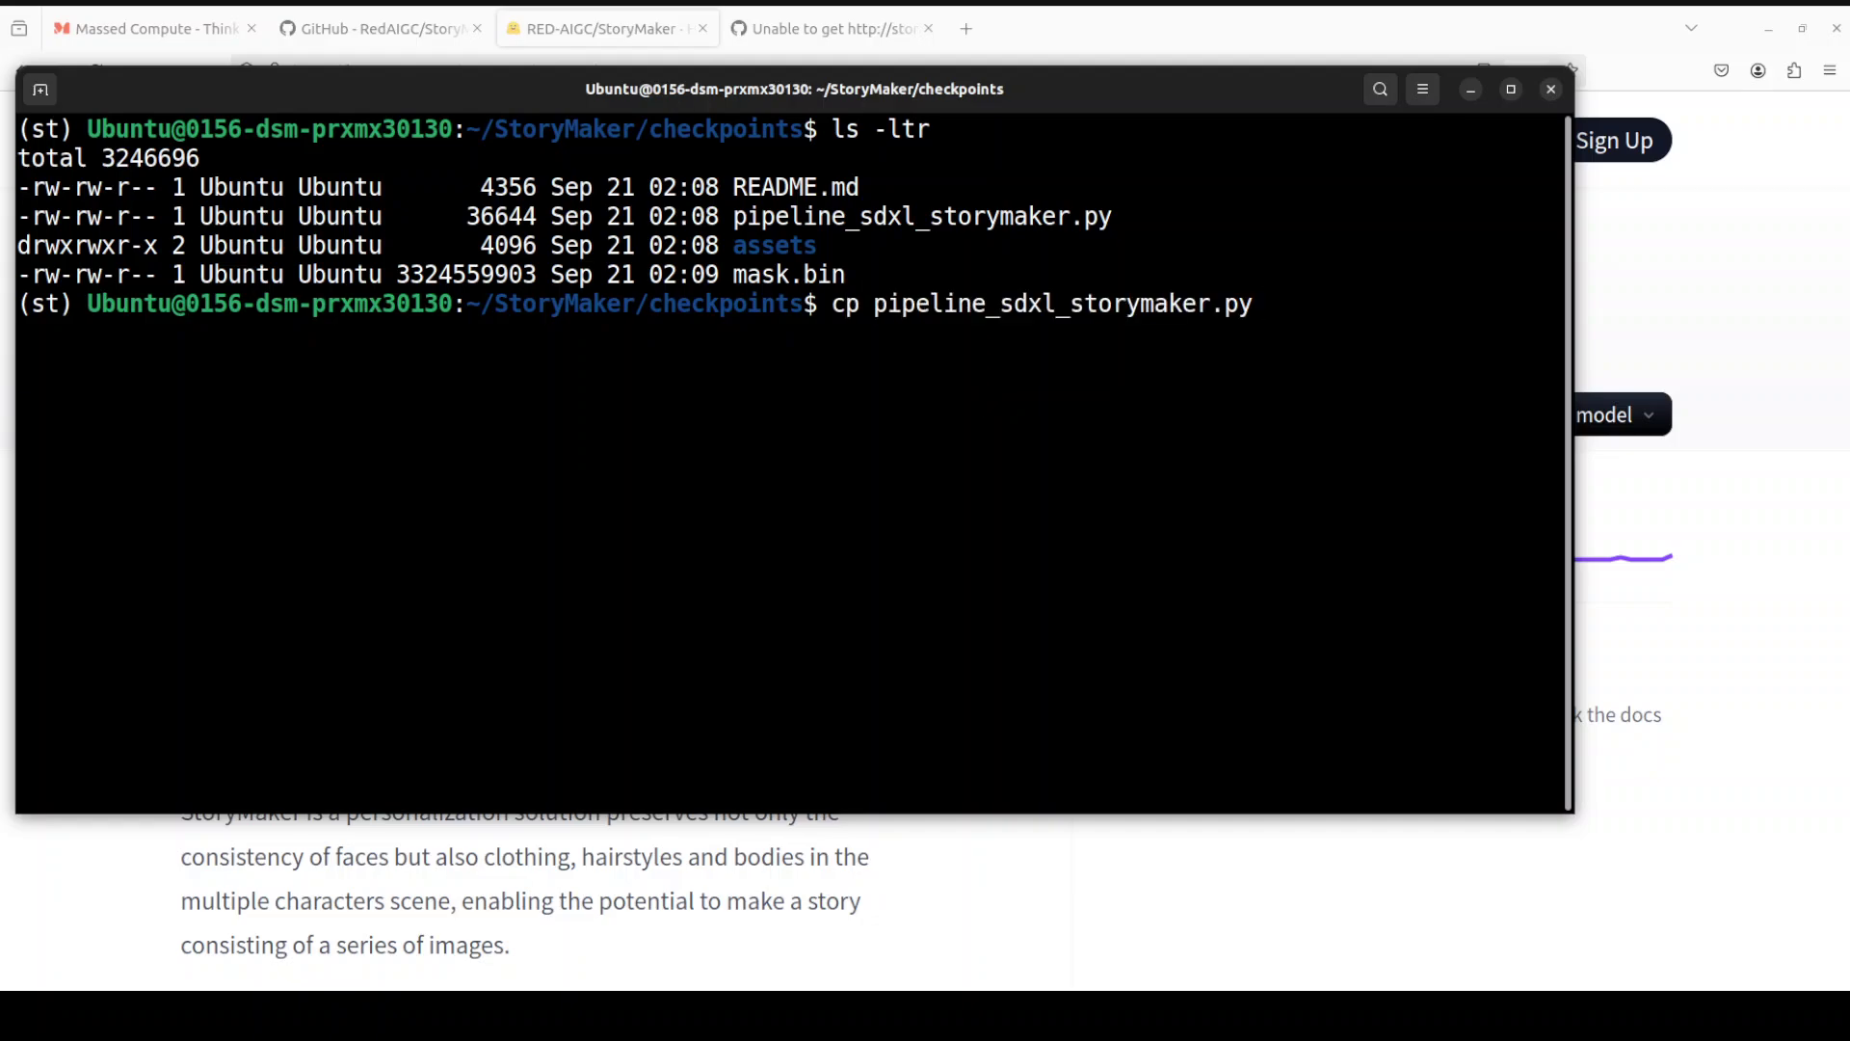
{"action": "type", "text": "/hom"}
{"action": "key", "text": "Tab"}
{"action": "type", "text": "Ubu"}
{"action": "key", "text": "BackSpace"}
{"action": "key", "text": "BackSpace"}
{"action": "key", "text": "BackSpace"}
{"action": "key", "text": "BackSpace"}
{"action": "key", "text": "BackSpace"}
{"action": "key", "text": "BackSpace"}
{"action": "key", "text": "BackSpace"}
{"action": "key", "text": "BackSpace"}
{"action": "key", "text": "BackSpace"}
{"action": "key", "text": "BackSpace"}
{"action": "type", "text": "../"}
{"action": "key", "text": "Return"}
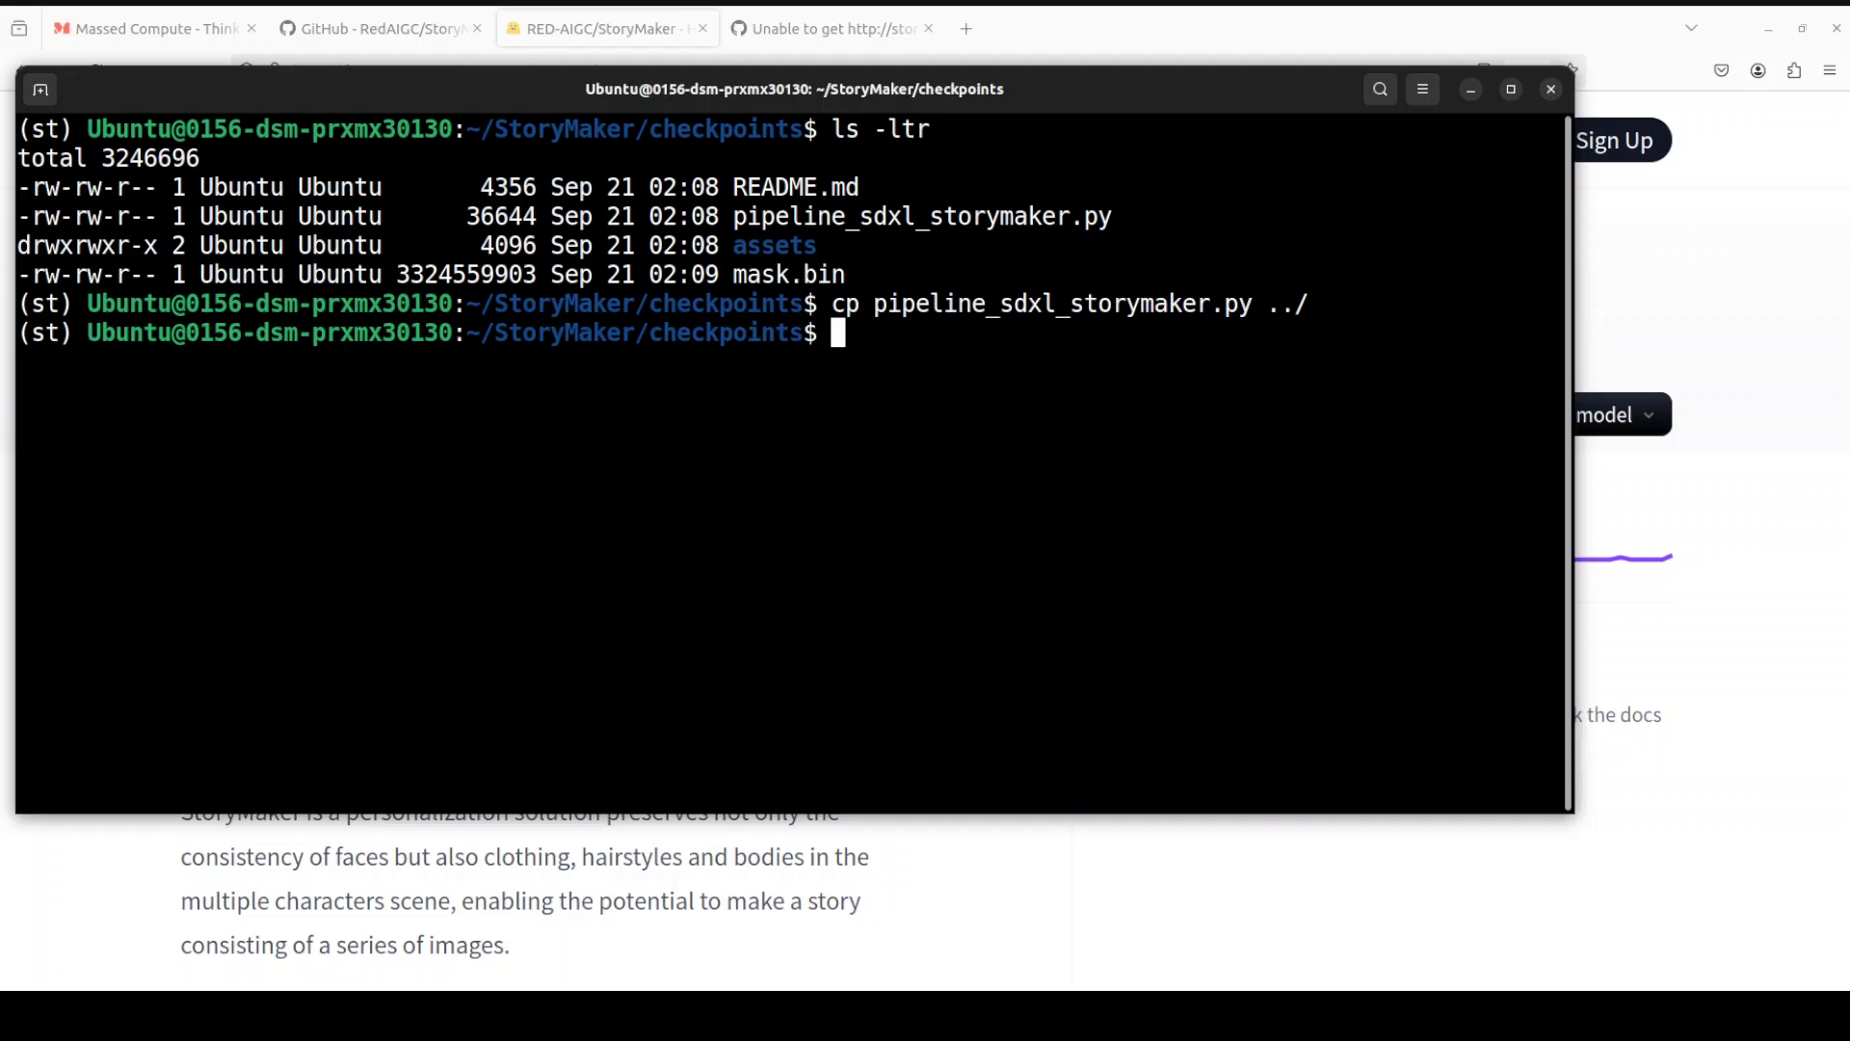
Copy README.md up into StoryMaker and create a models folder inside checkpoints.
{"action": "key", "text": "Up"}
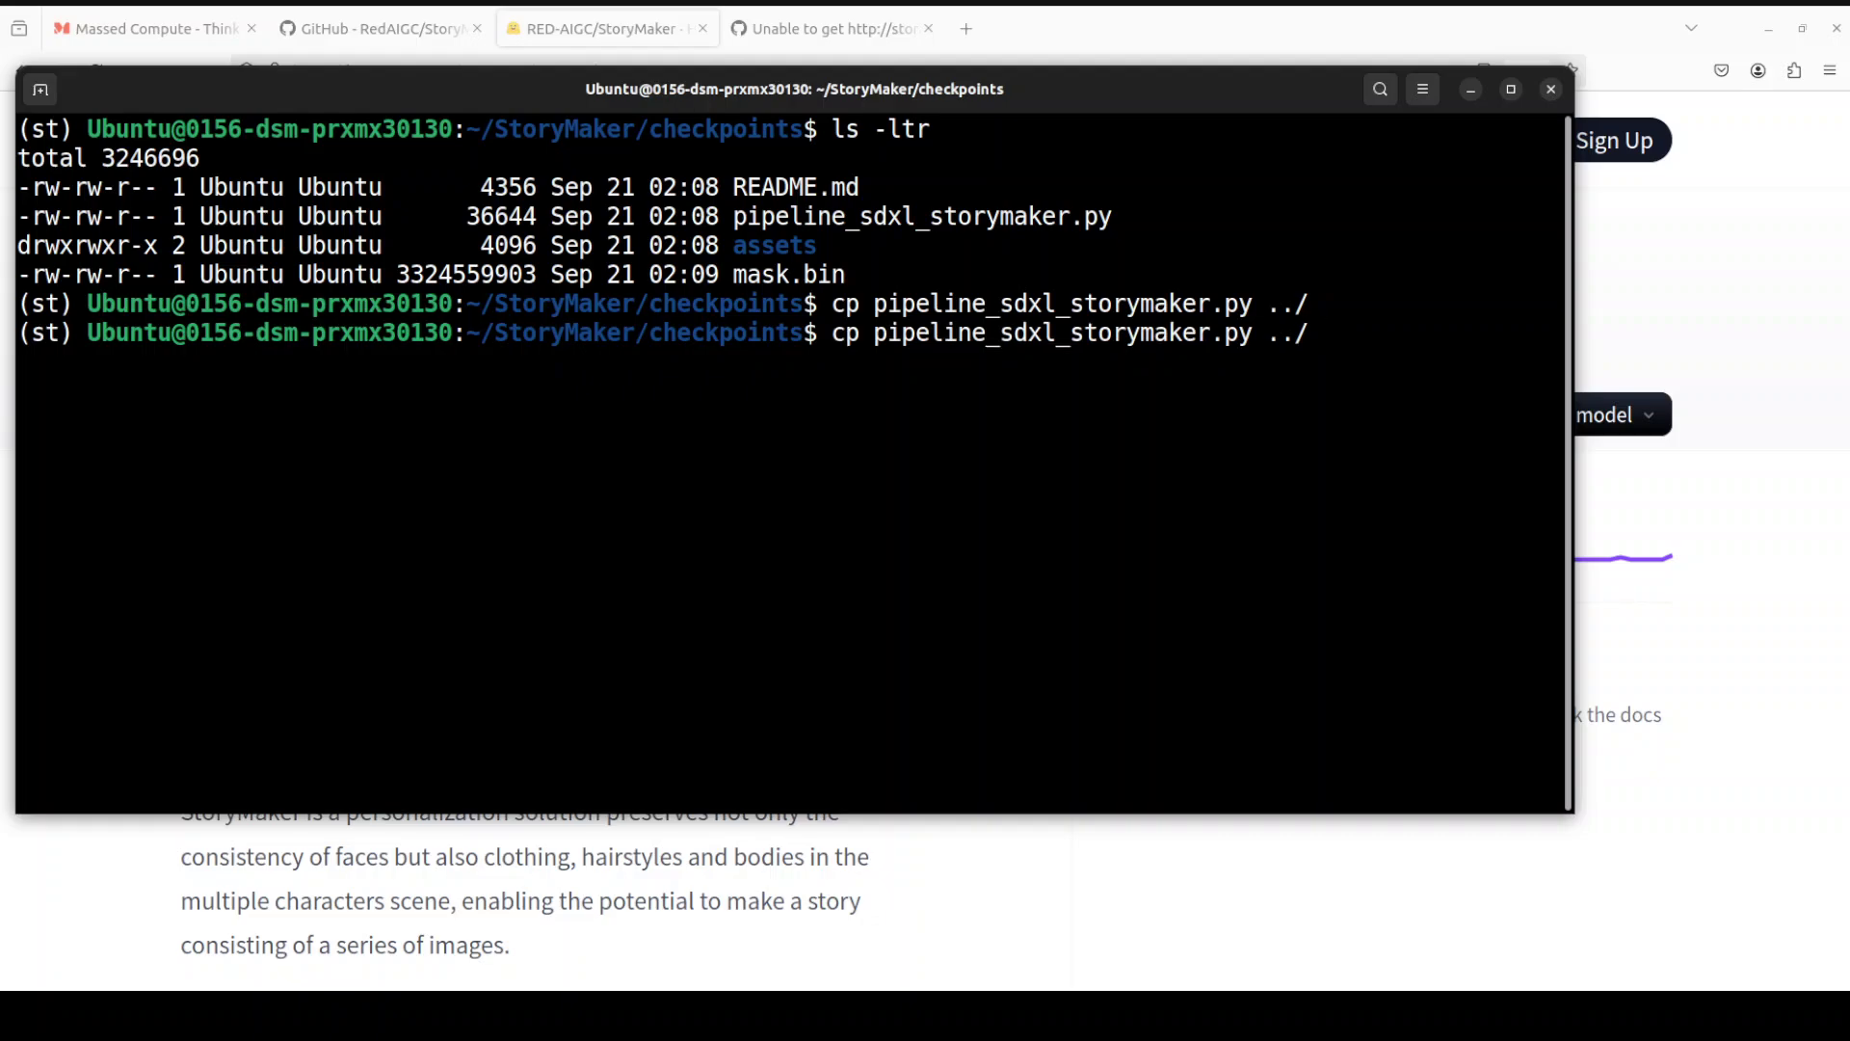
{"action": "key", "text": "Left"}
{"action": "key", "text": "Left"}
{"action": "key", "text": "Left"}
{"action": "key", "text": "Left"}
{"action": "key", "text": "BackSpace"}
{"action": "key", "text": "BackSpace"}
{"action": "key", "text": "BackSpace"}
{"action": "key", "text": "BackSpace"}
{"action": "key", "text": "BackSpace"}
{"action": "key", "text": "BackSpace"}
{"action": "key", "text": "BackSpace"}
{"action": "key", "text": "BackSpace"}
{"action": "key", "text": "BackSpace"}
{"action": "key", "text": "BackSpace"}
{"action": "key", "text": "BackSpace"}
{"action": "key", "text": "BackSpace"}
{"action": "key", "text": "BackSpace"}
{"action": "key", "text": "BackSpace"}
{"action": "key", "text": "BackSpace"}
{"action": "key", "text": "BackSpace"}
{"action": "key", "text": "BackSpace"}
{"action": "key", "text": "BackSpace"}
{"action": "key", "text": "BackSpace"}
{"action": "key", "text": "BackSpace"}
{"action": "key", "text": "BackSpace"}
{"action": "key", "text": "BackSpace"}
{"action": "key", "text": "BackSpace"}
{"action": "key", "text": "BackSpace"}
{"action": "type", "text": "README.md"}
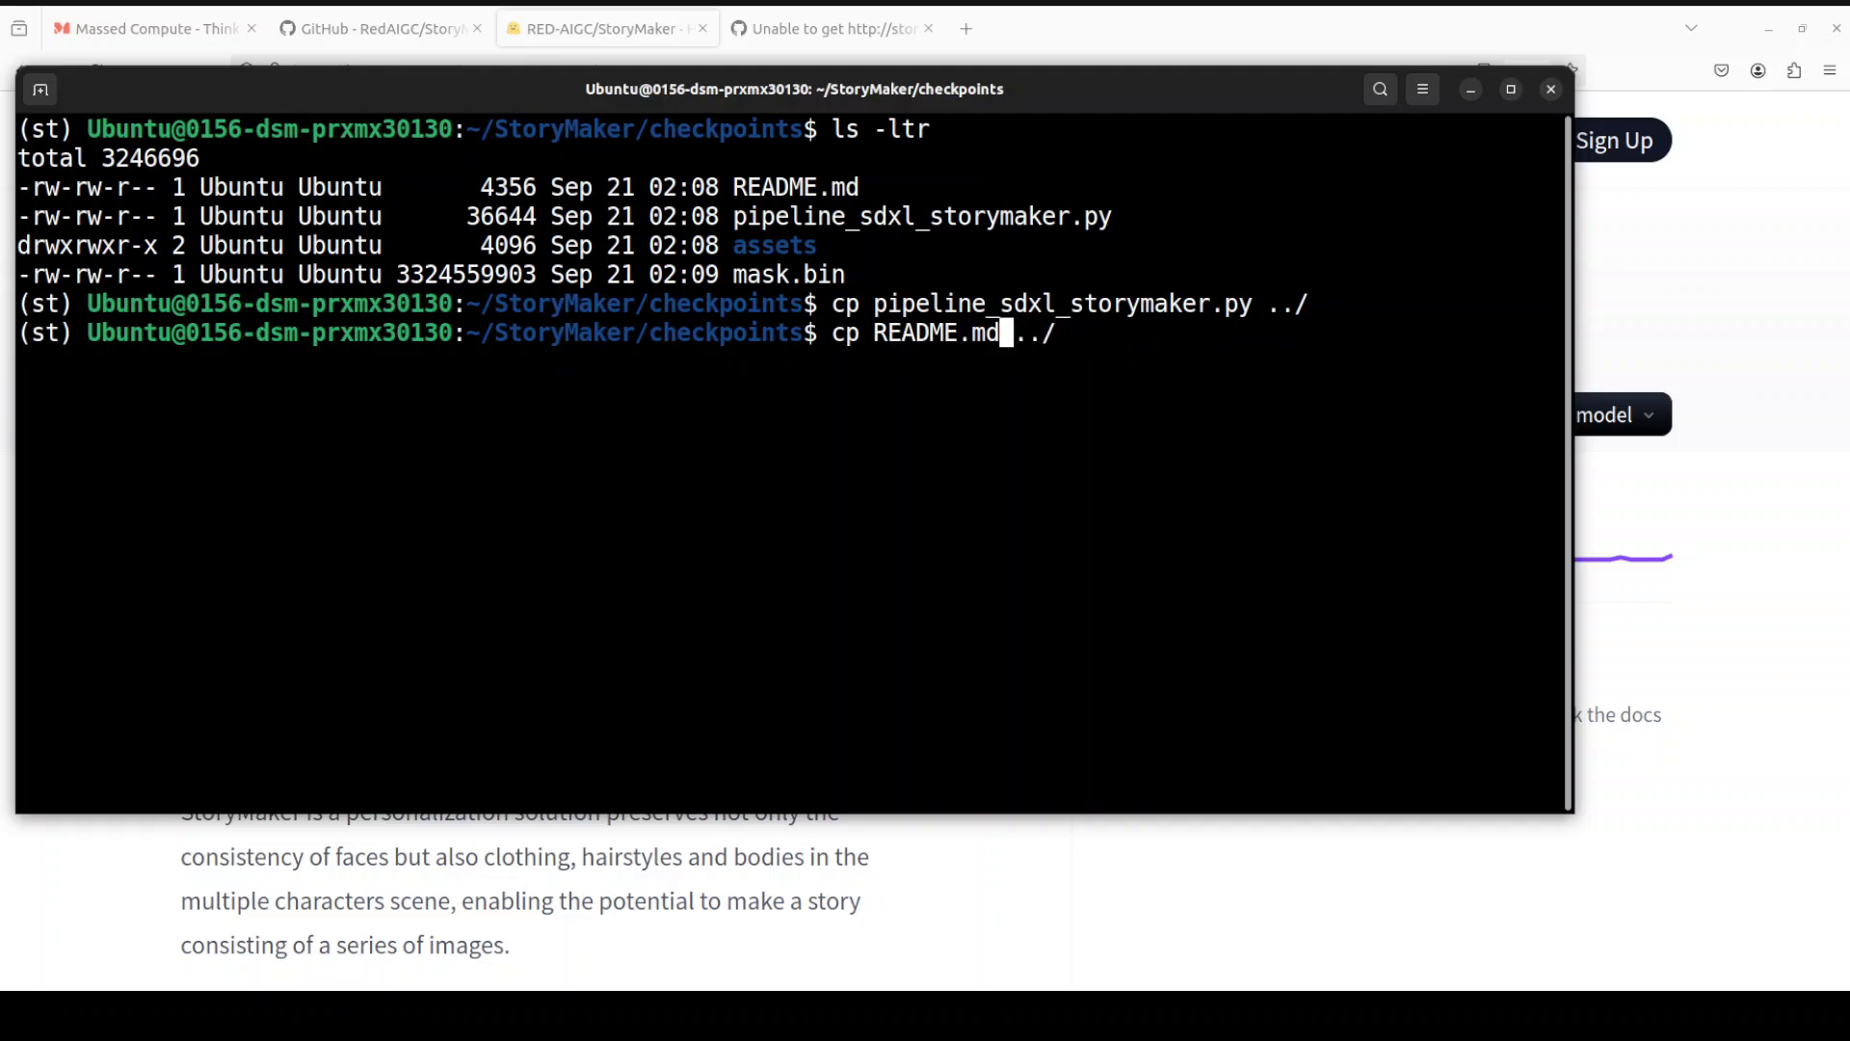
{"action": "key", "text": "Return"}
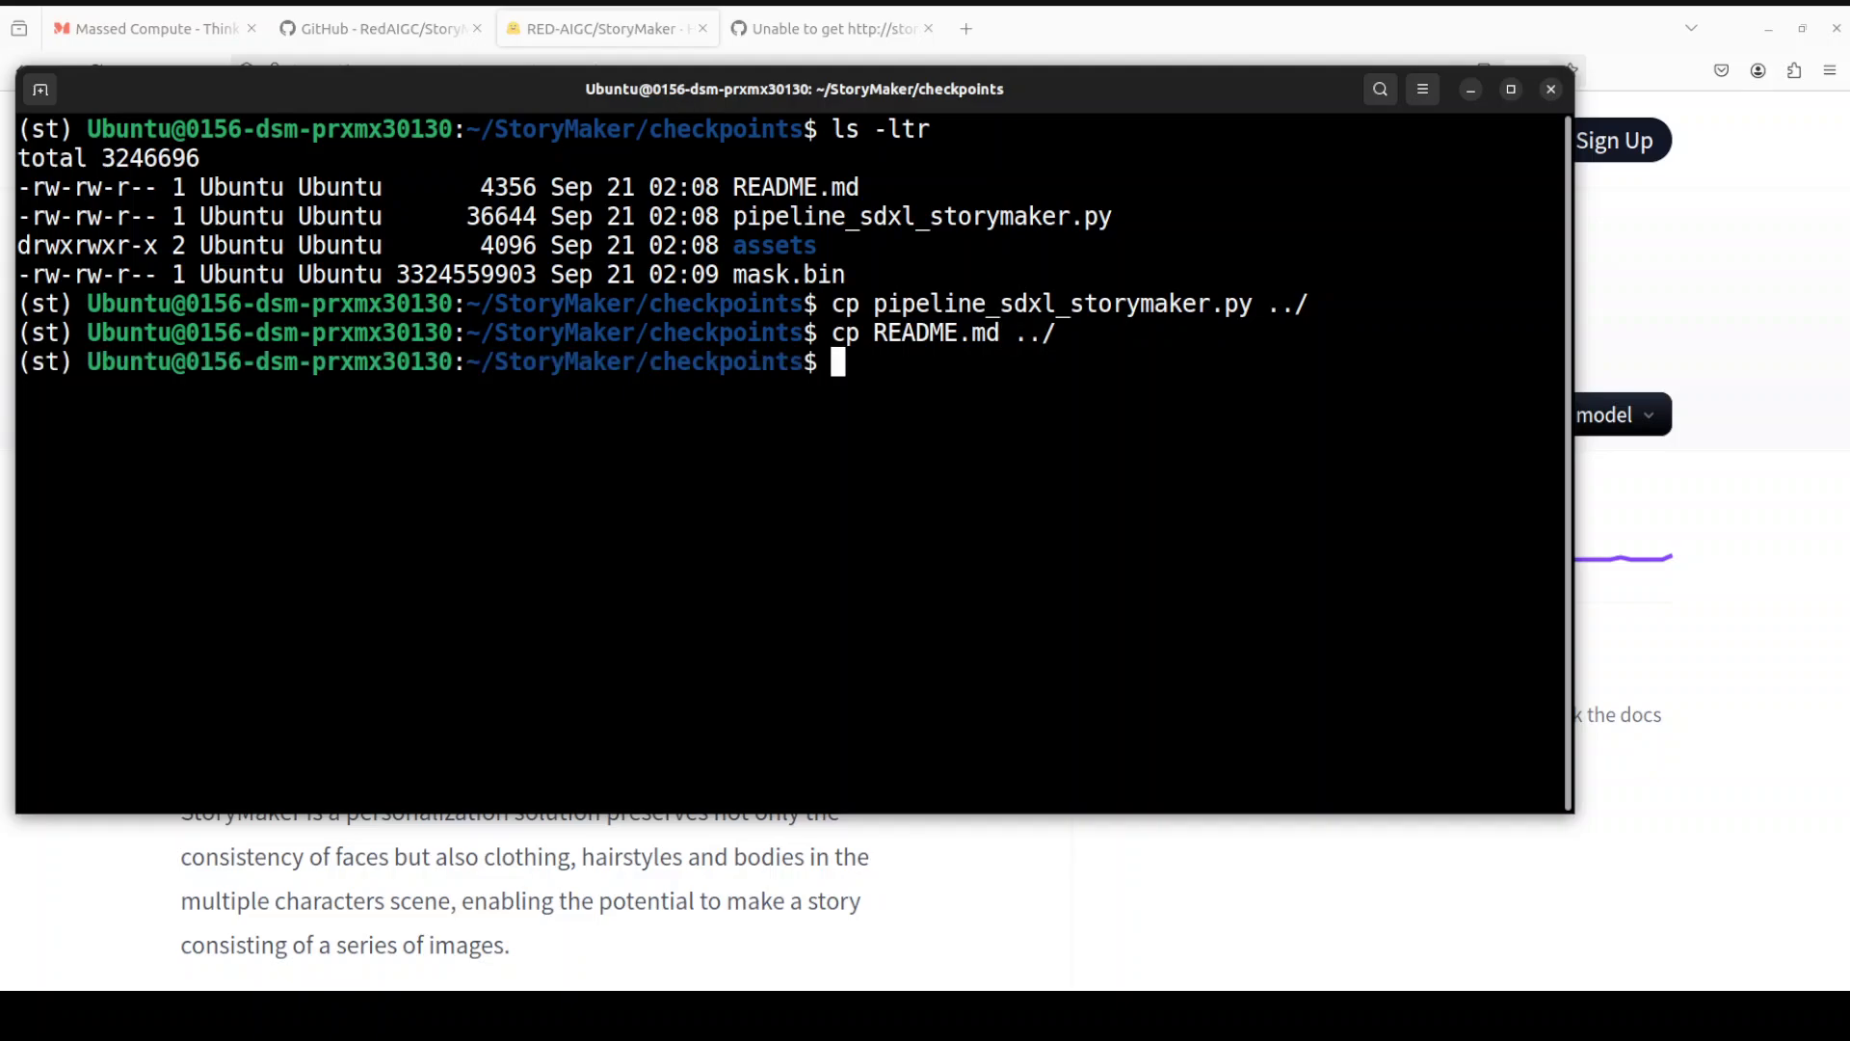
{"action": "type", "text": "mkdir models"}
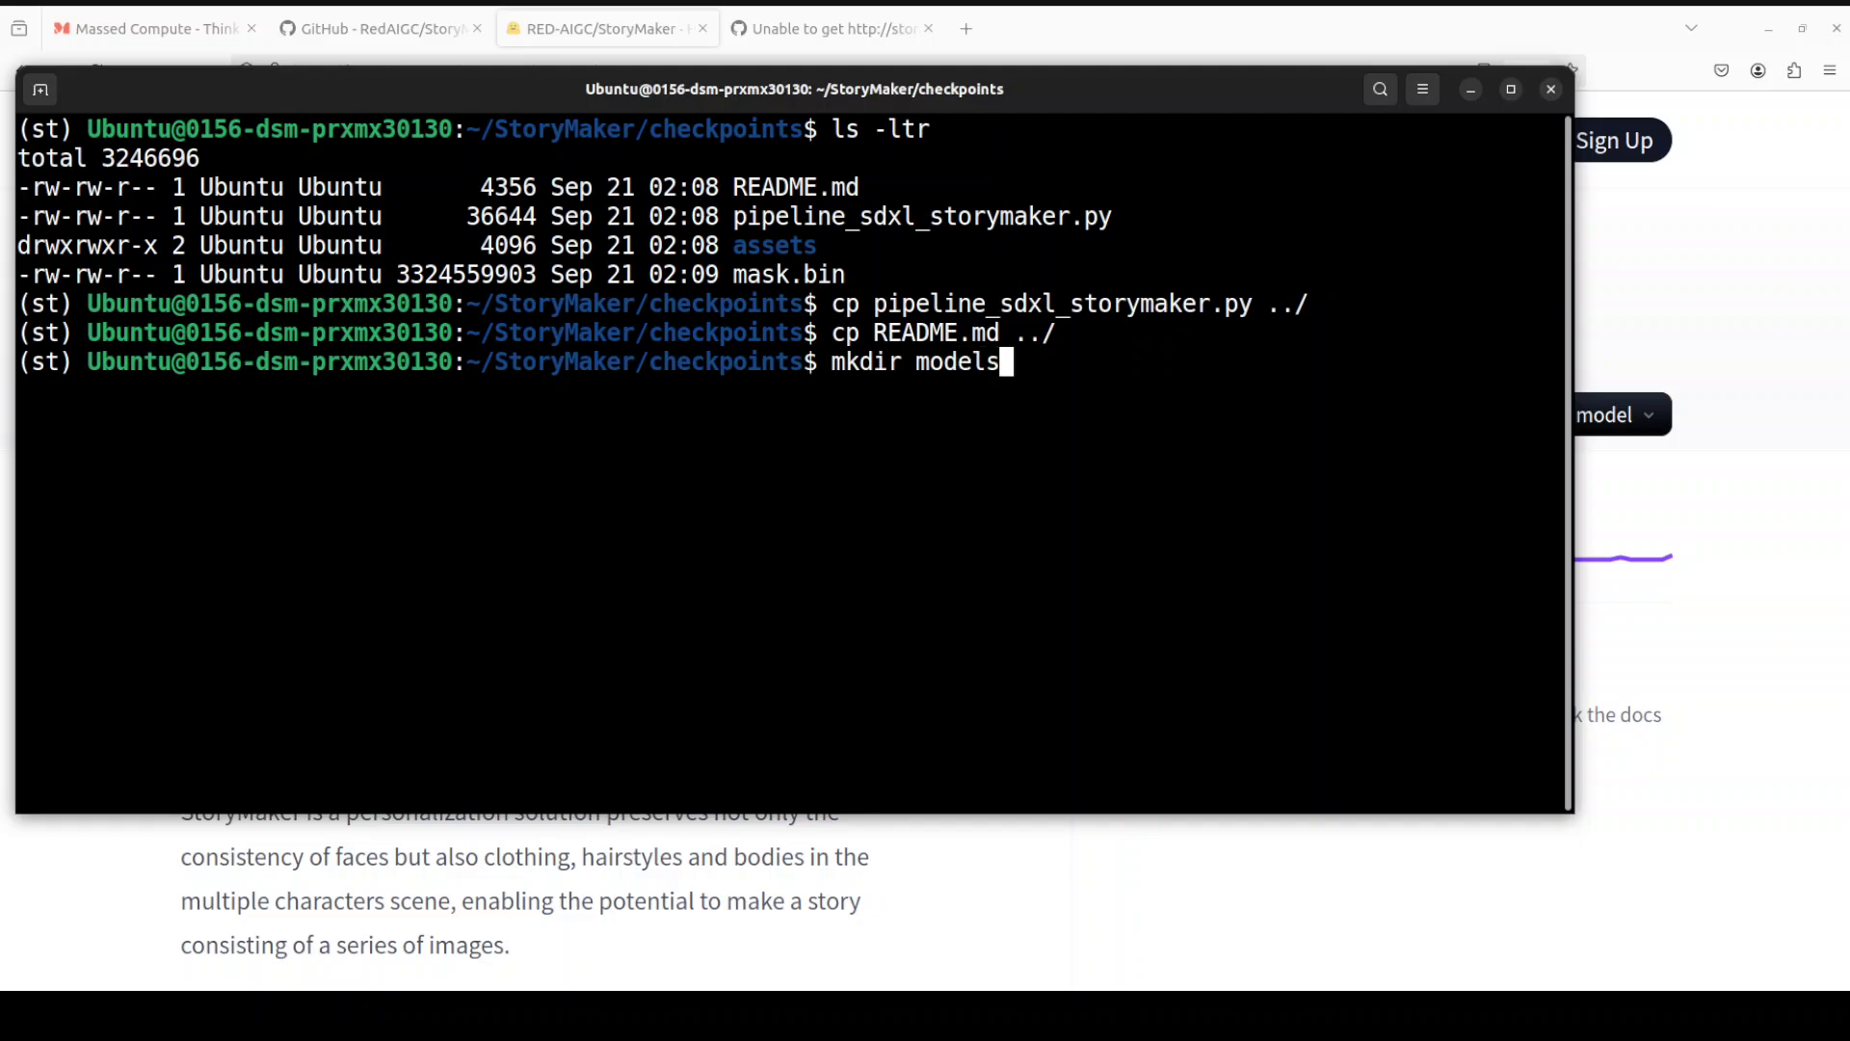
{"action": "key", "text": "Return"}
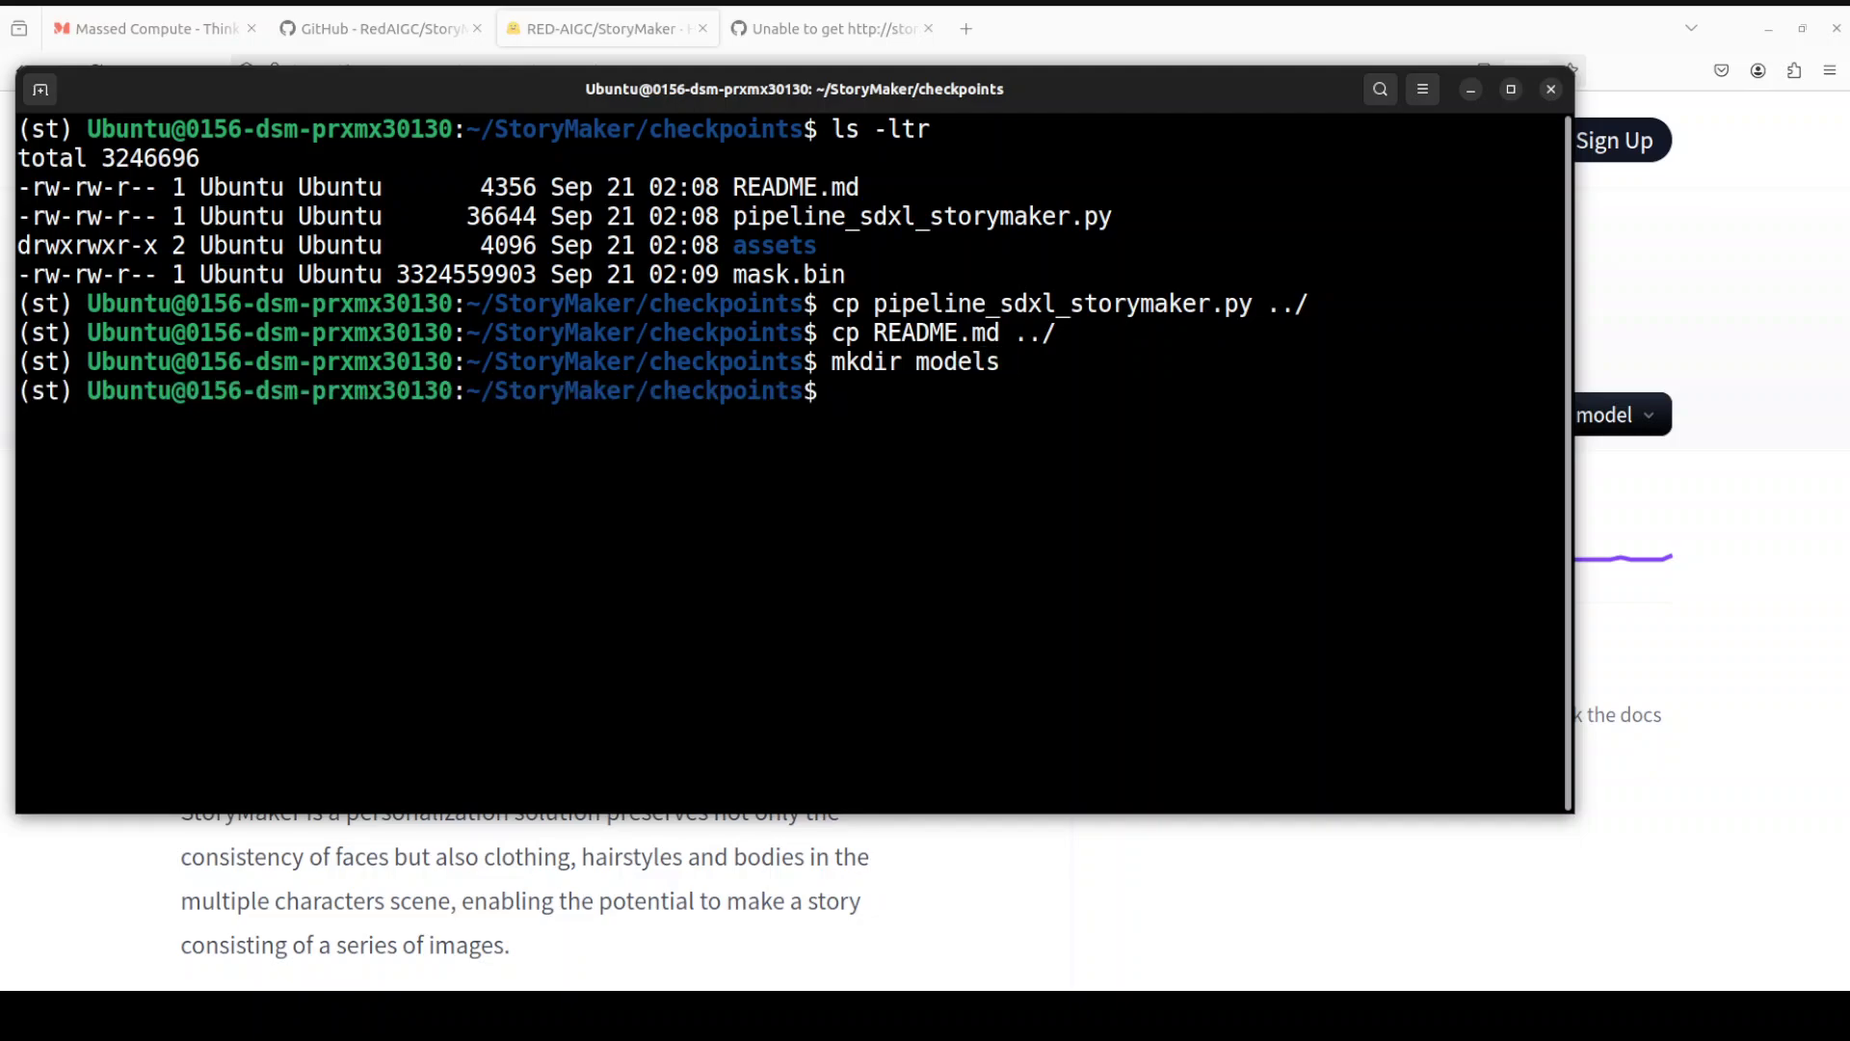
Return to StoryMaker, confirm the copied files with ls -ltr, and clear the screen.
{"action": "type", "text": "clear"}
{"action": "key", "text": "Return"}
{"action": "type", "text": "ls -"}
{"action": "key", "text": "BackSpace"}
{"action": "key", "text": "BackSpace"}
{"action": "key", "text": "BackSpace"}
{"action": "key", "text": "BackSpace"}
{"action": "type", "text": "cd .."}
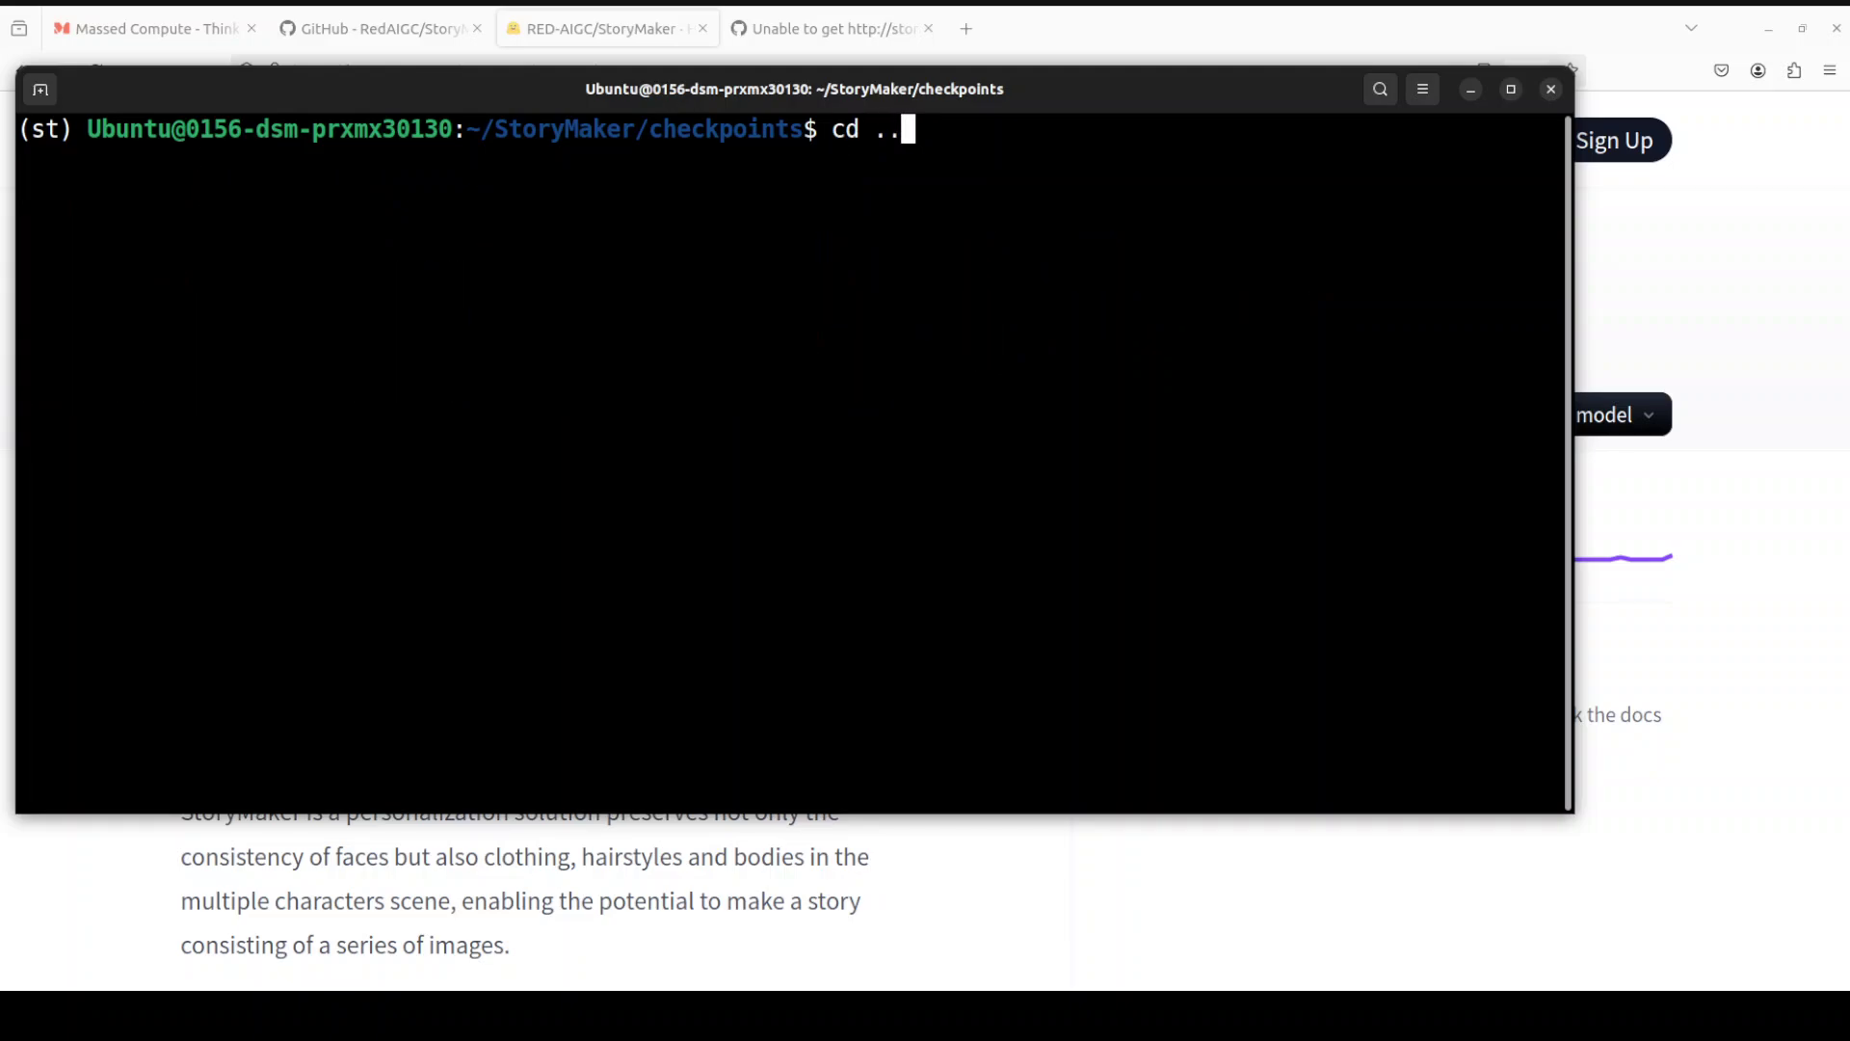
{"action": "key", "text": "Return"}
{"action": "type", "text": "ls =ltr"}
{"action": "key", "text": "Return"}
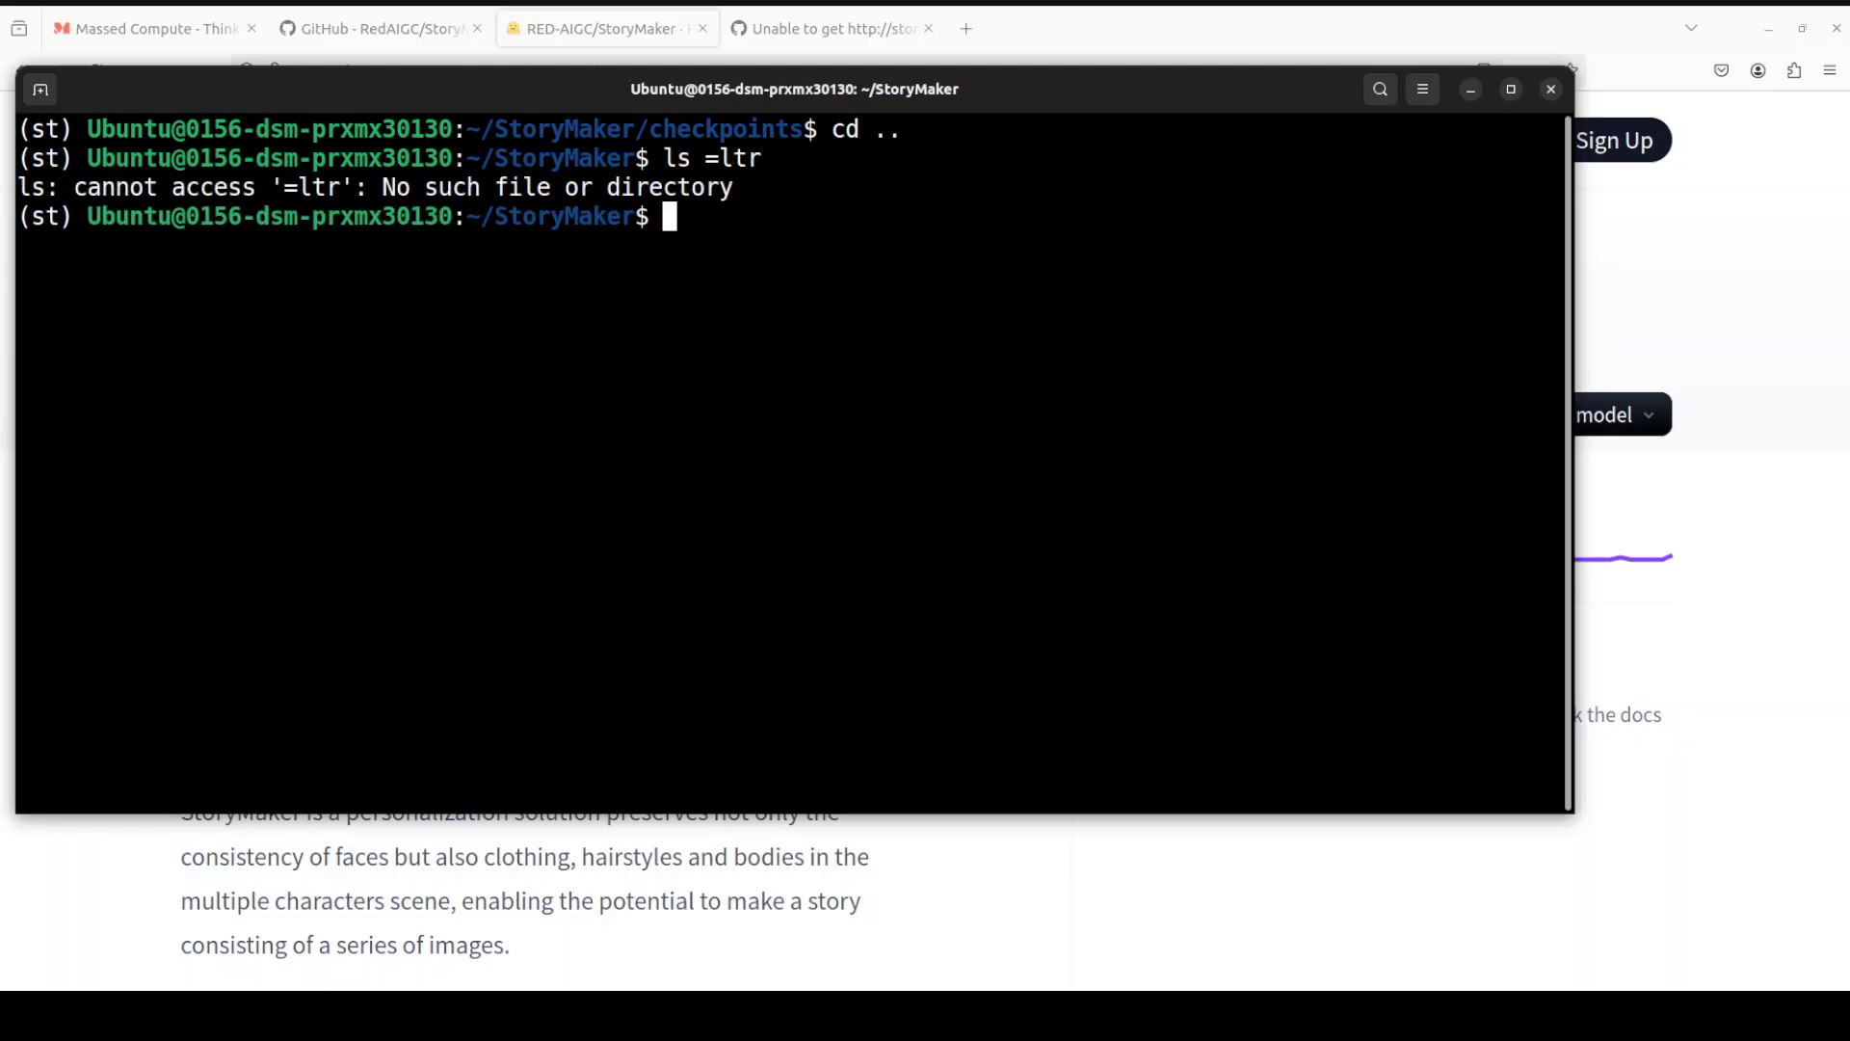
{"action": "type", "text": "ls -ltr"}
{"action": "key", "text": "Return"}
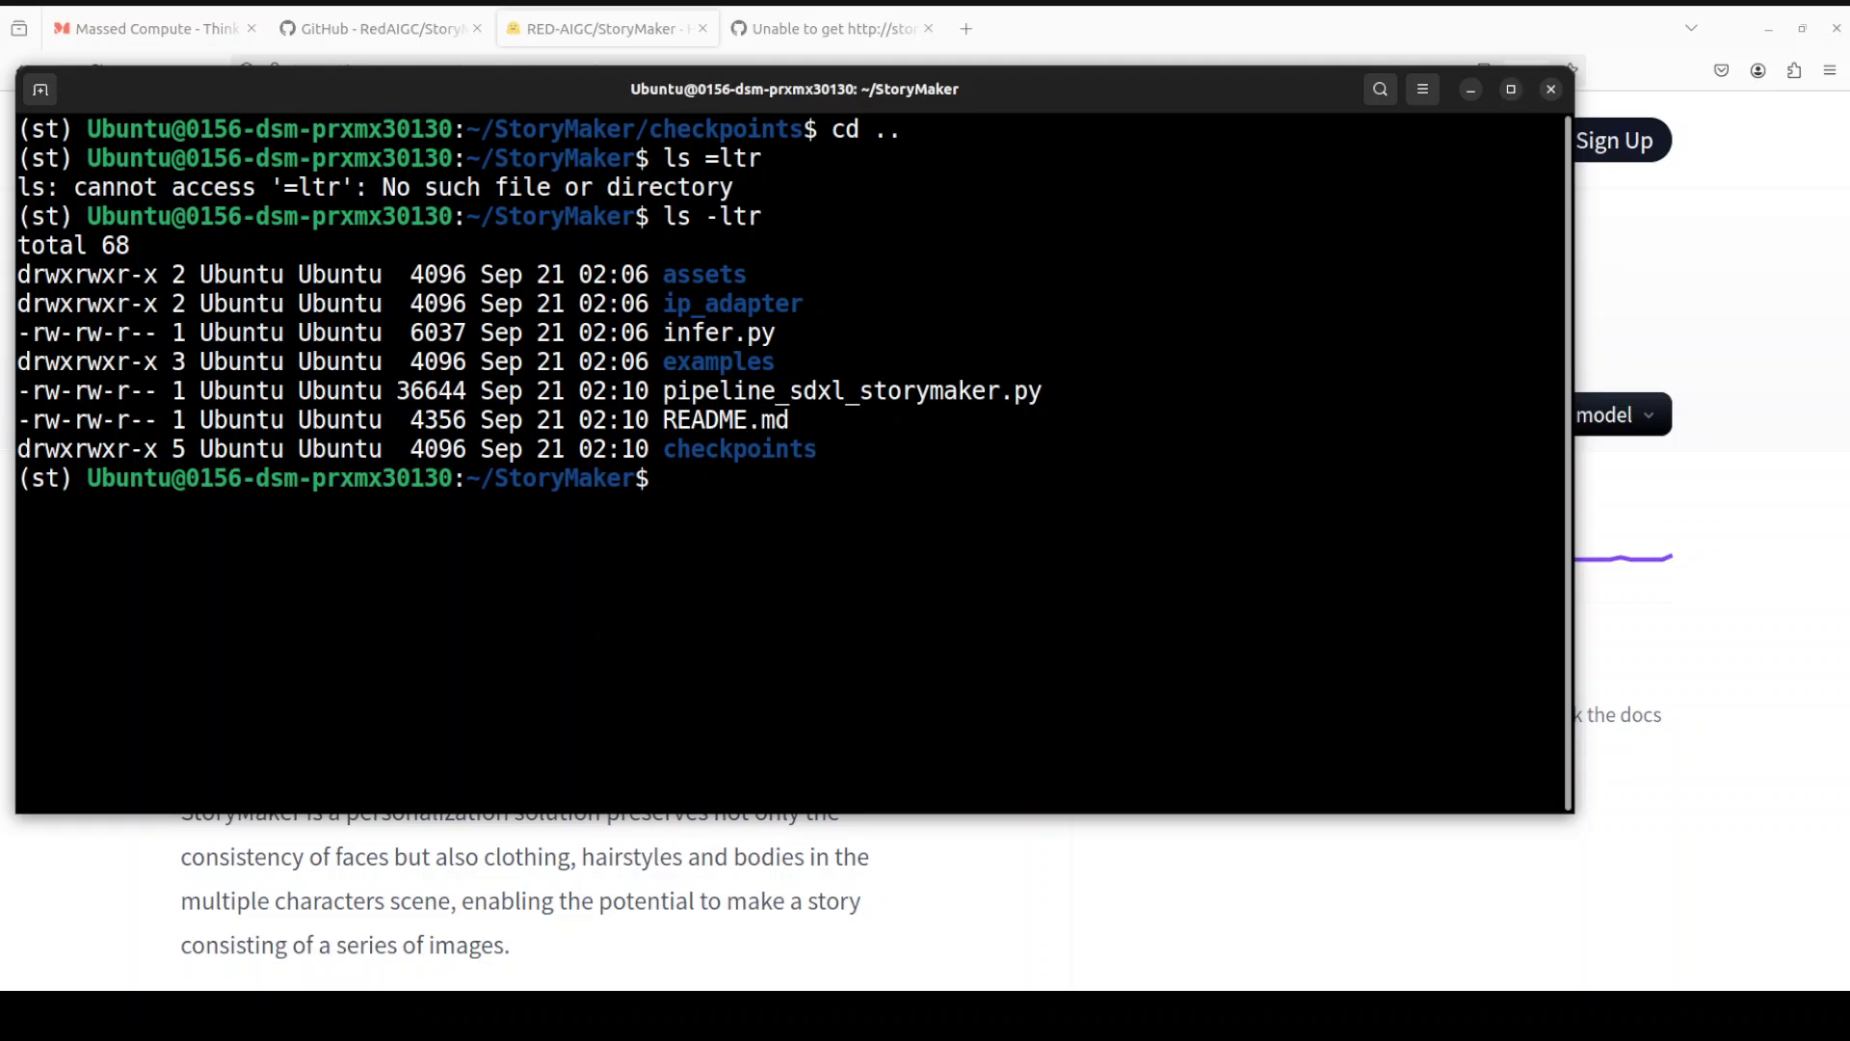
{"action": "type", "text": "clear"}
{"action": "key", "text": "Return"}
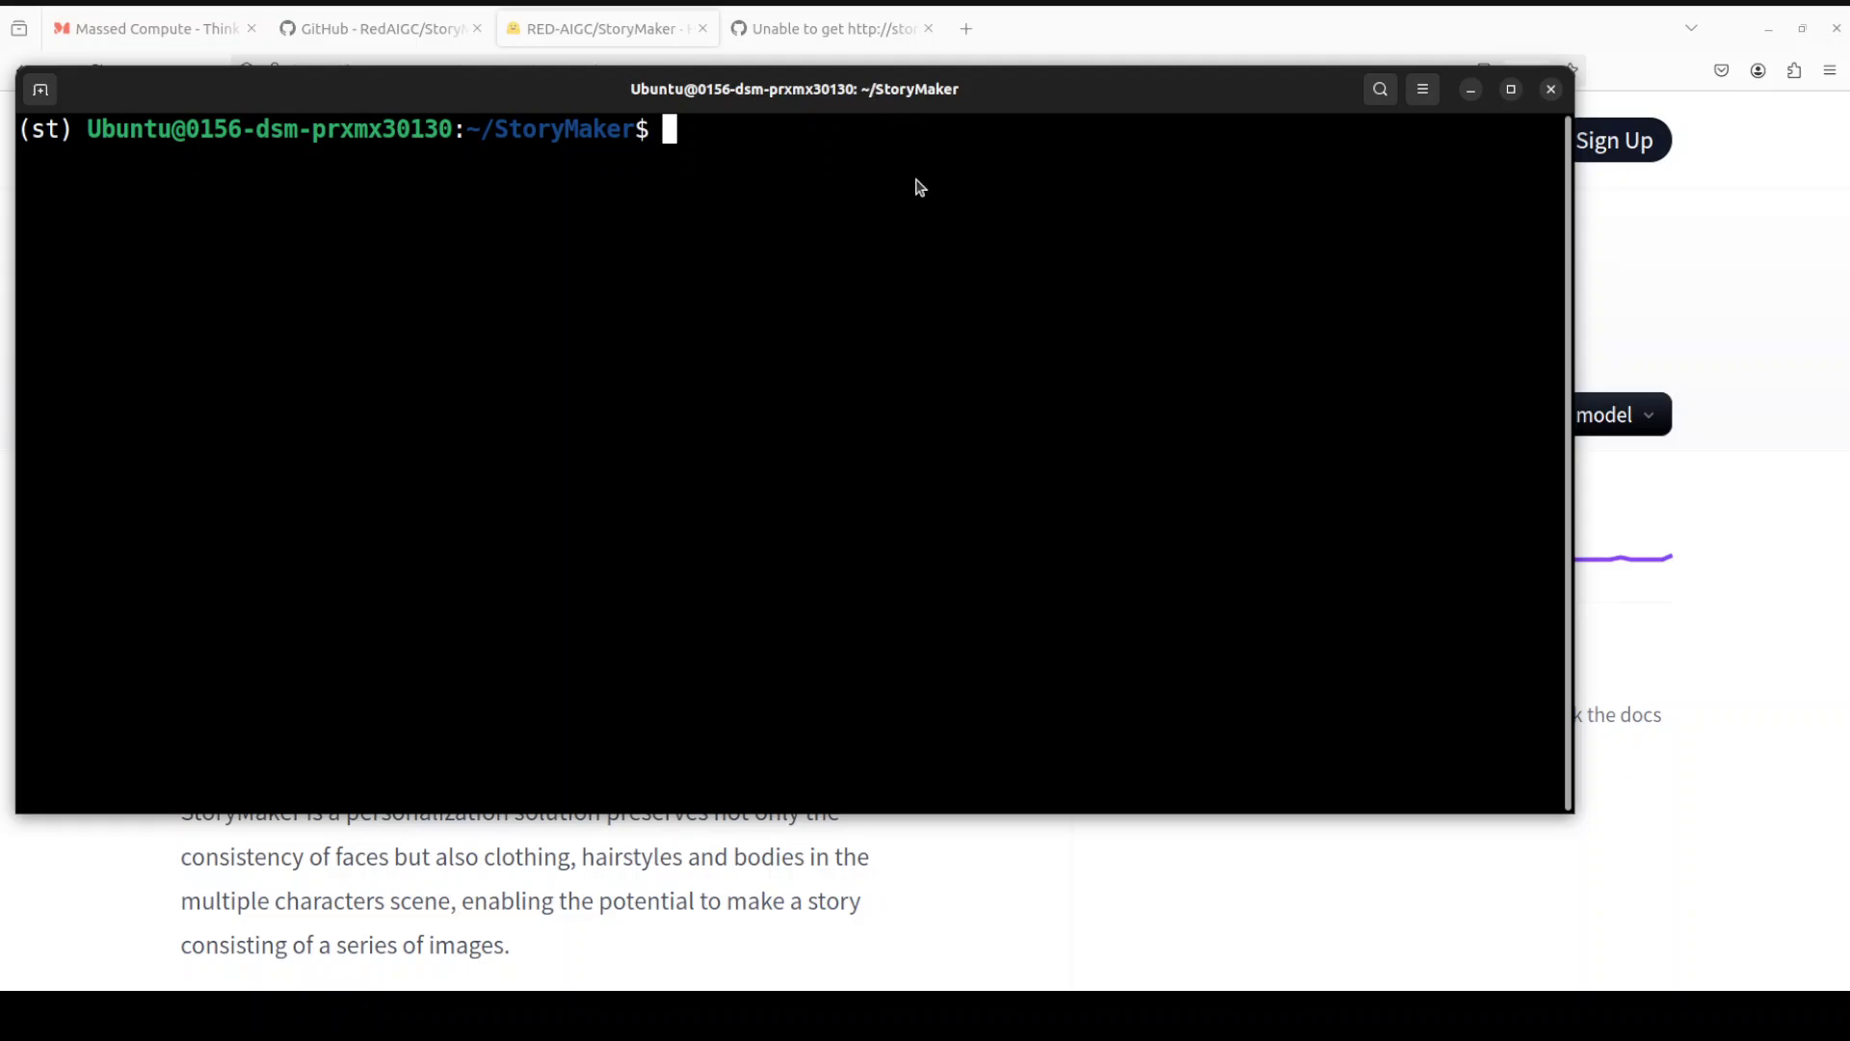
Download buffalo_l.zip from the Drive preview, accepting the virus-scan warning, and dismiss the downloads panel.
{"action": "left_click", "coordinate": [810, 31]}
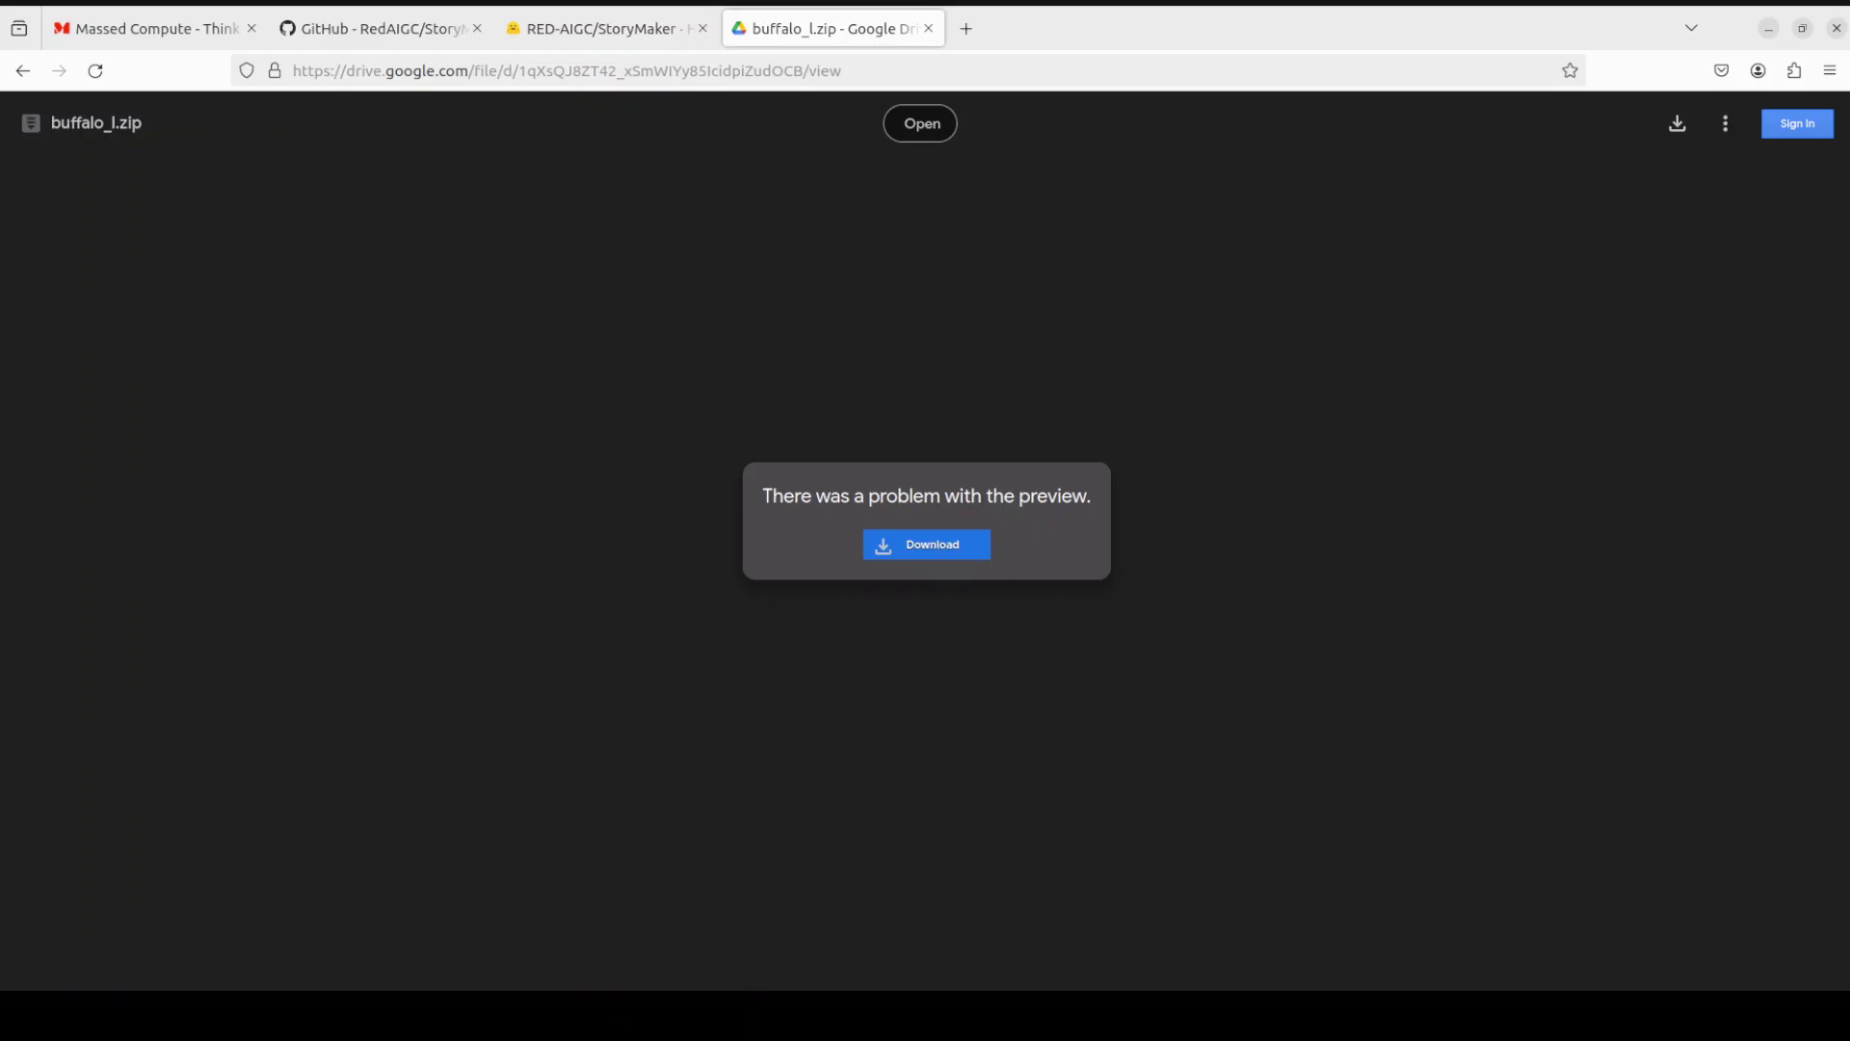
{"action": "left_click", "coordinate": [925, 545]}
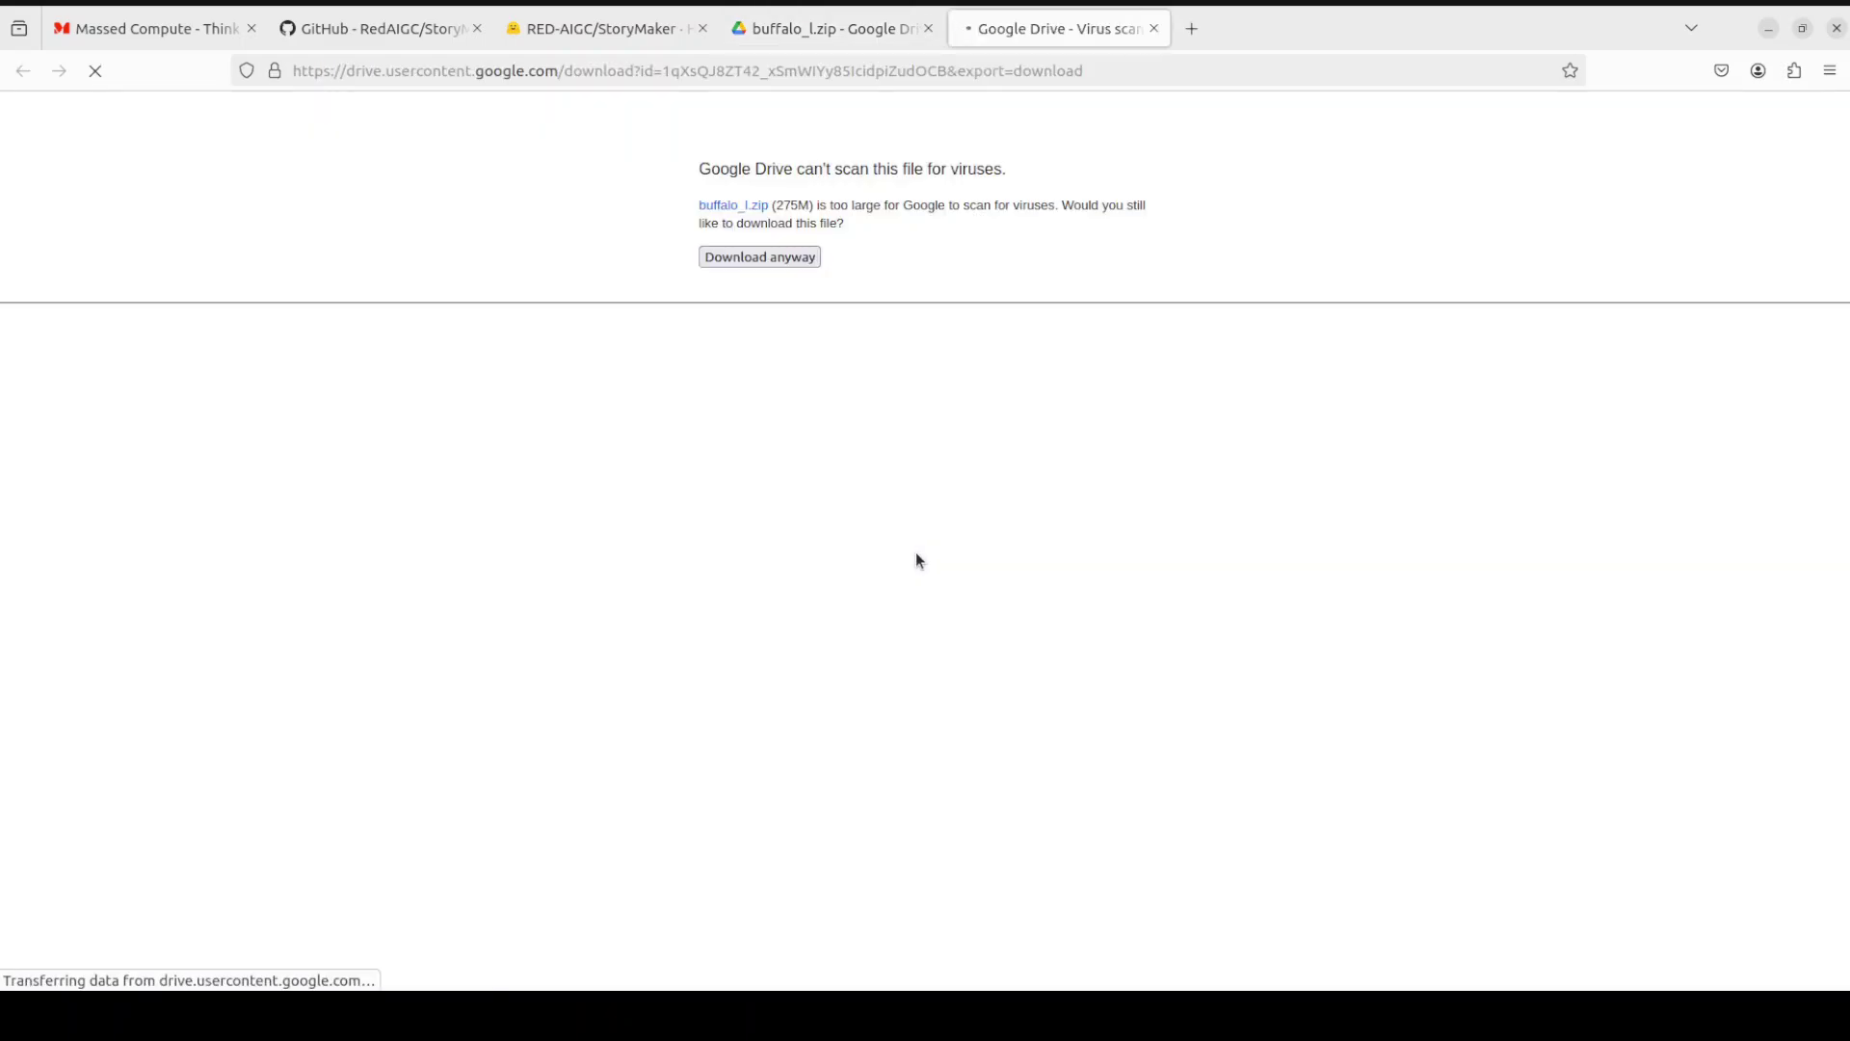
{"action": "left_click", "coordinate": [760, 257]}
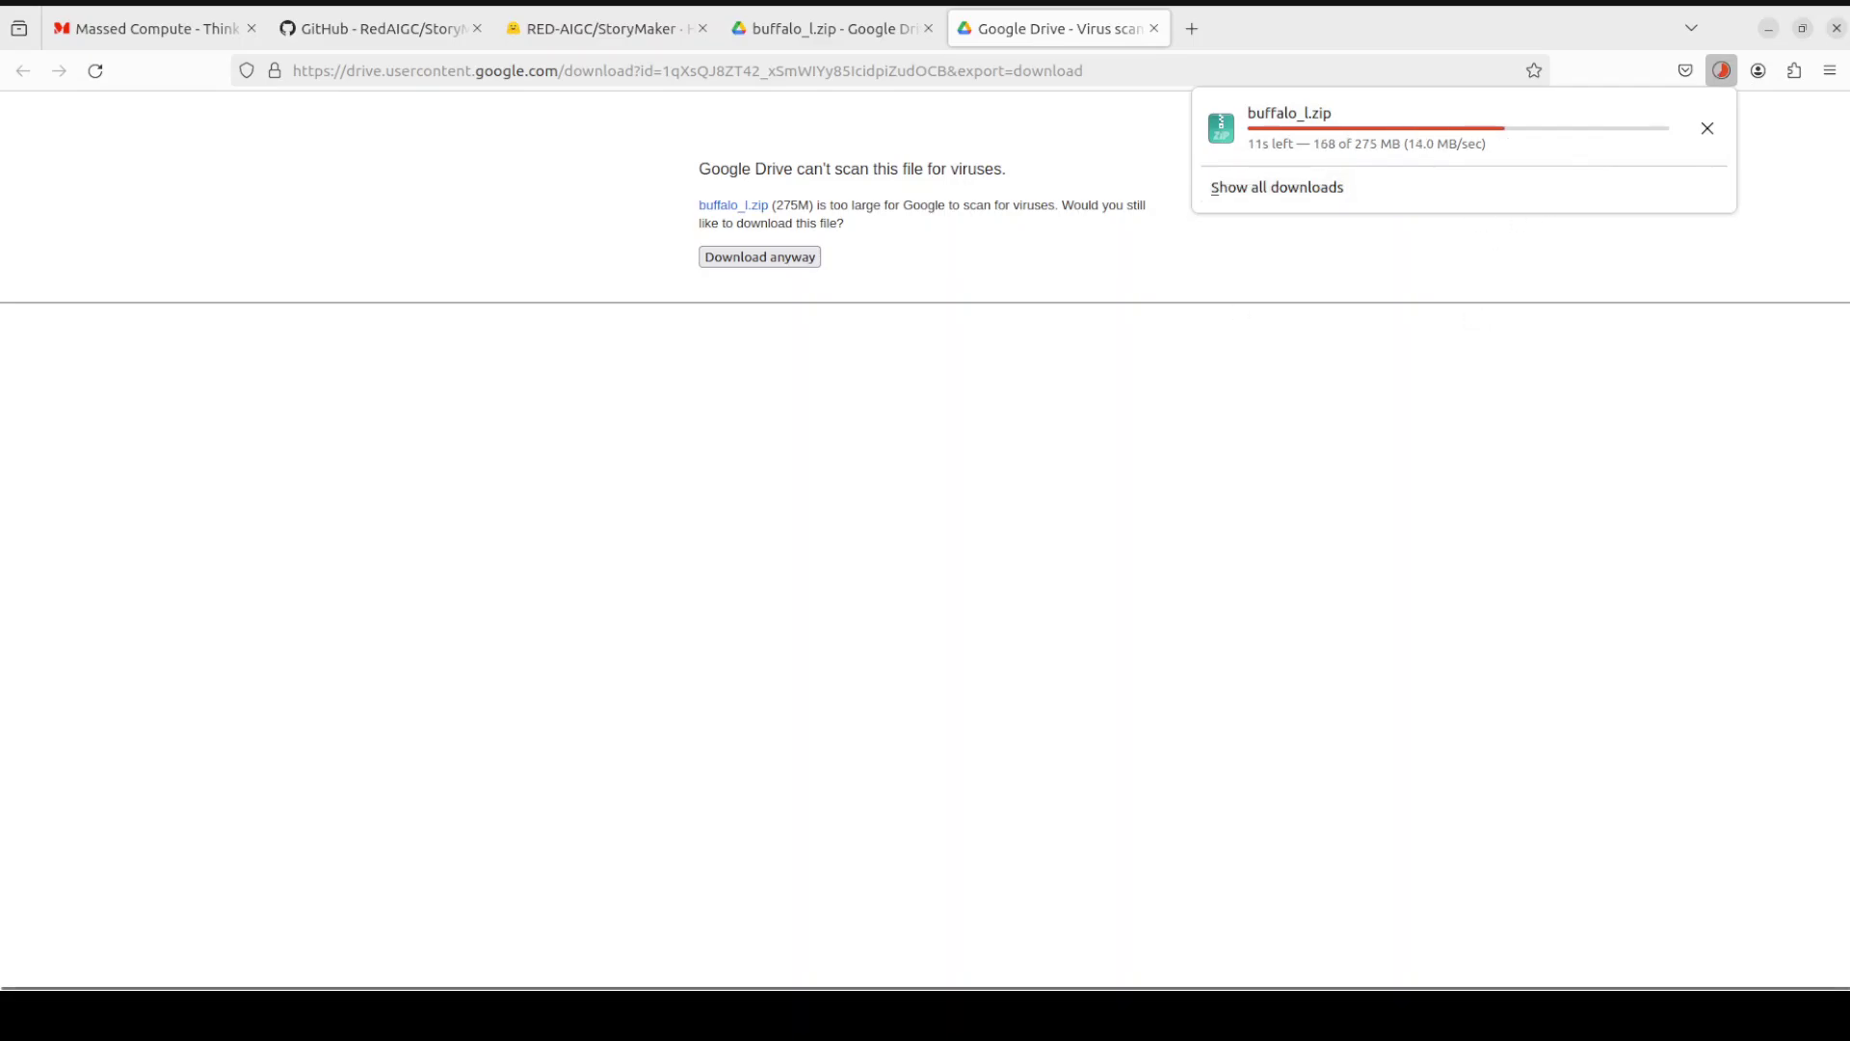
{"action": "key", "text": "Escape"}
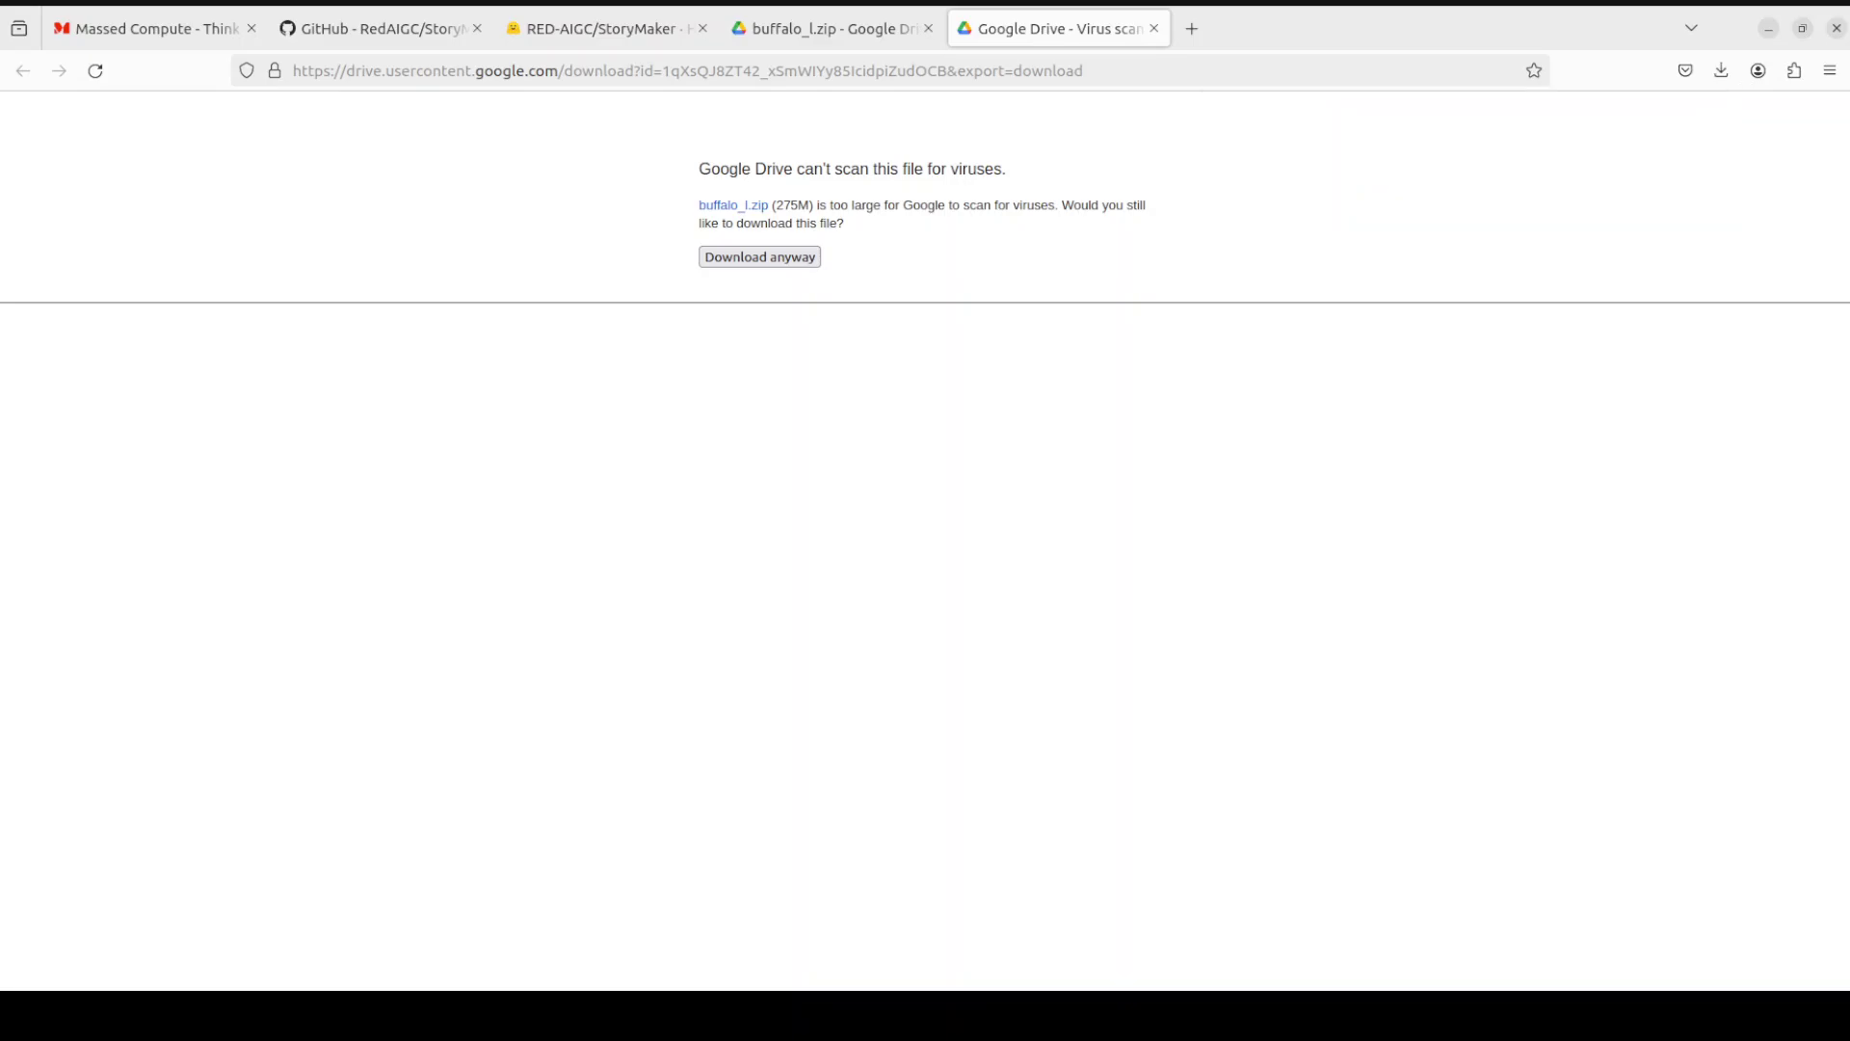
Copy the downloaded buffalo_l.zip from the Downloads folder.
{"action": "left_click", "coordinate": [19, 110]}
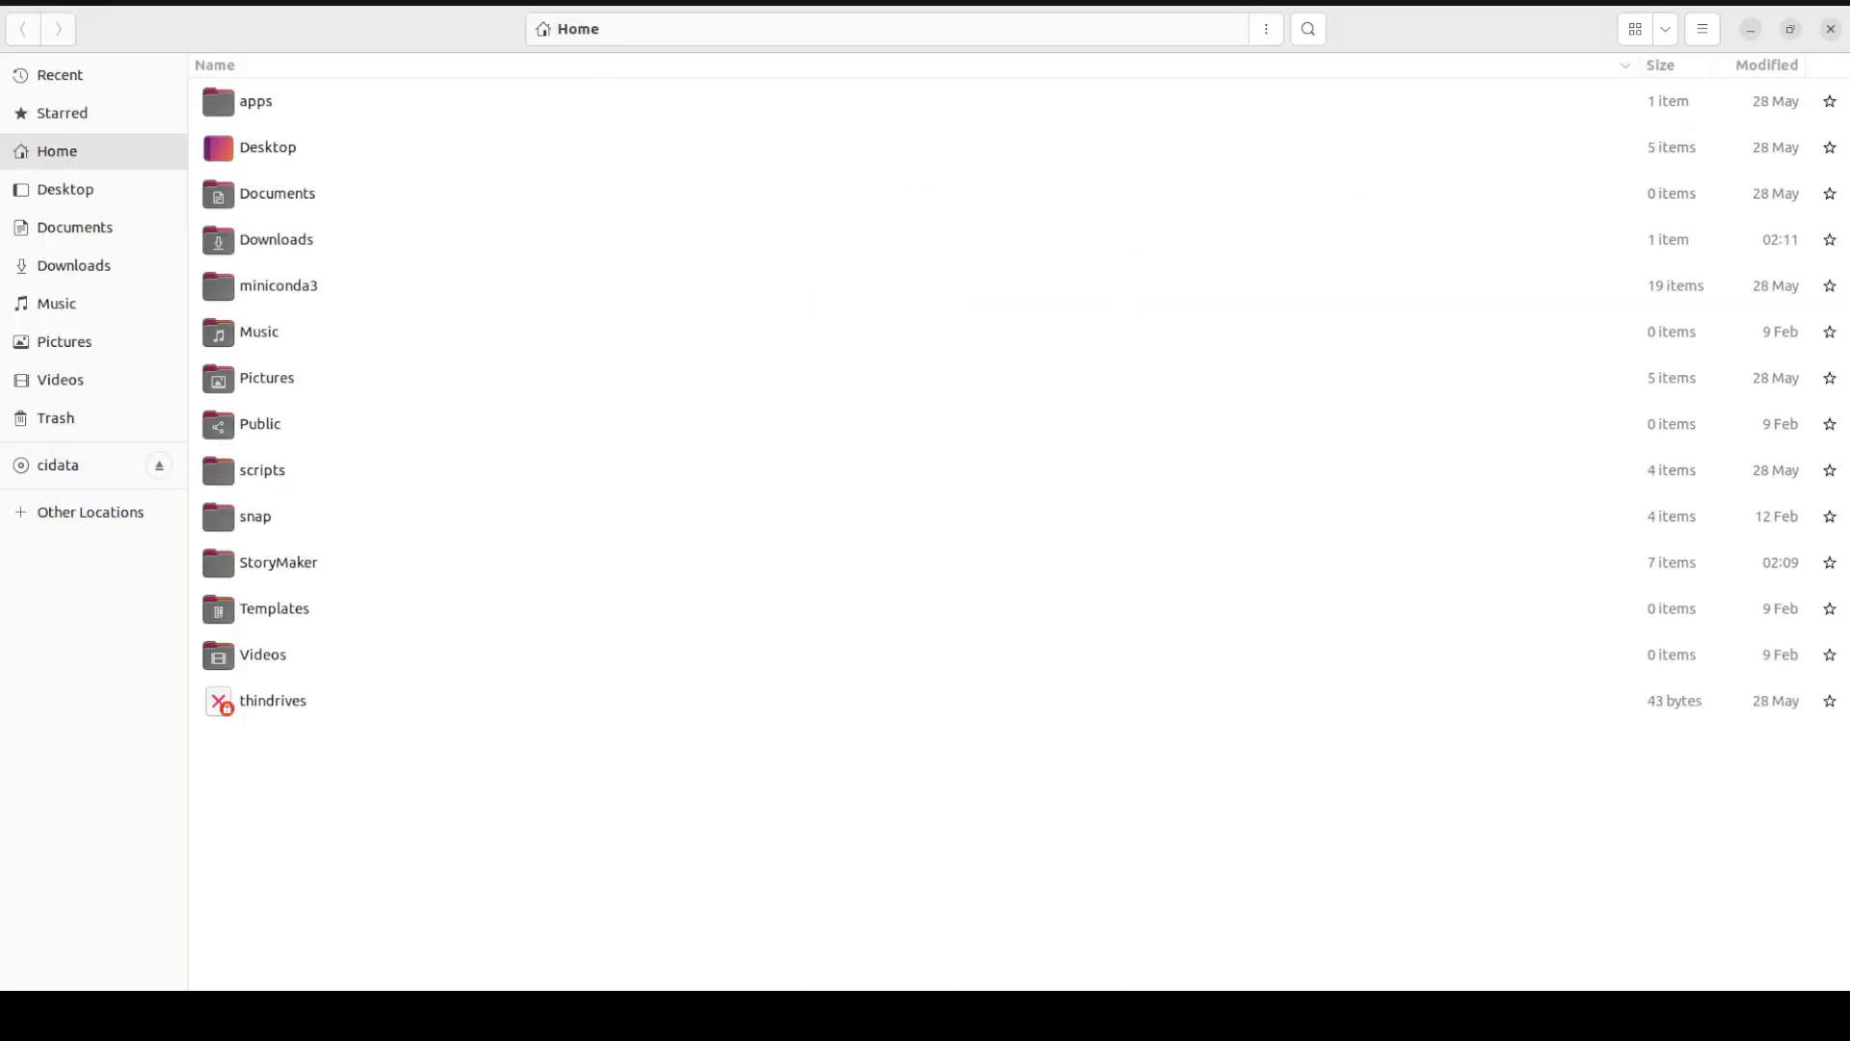
{"action": "left_click", "coordinate": [74, 264]}
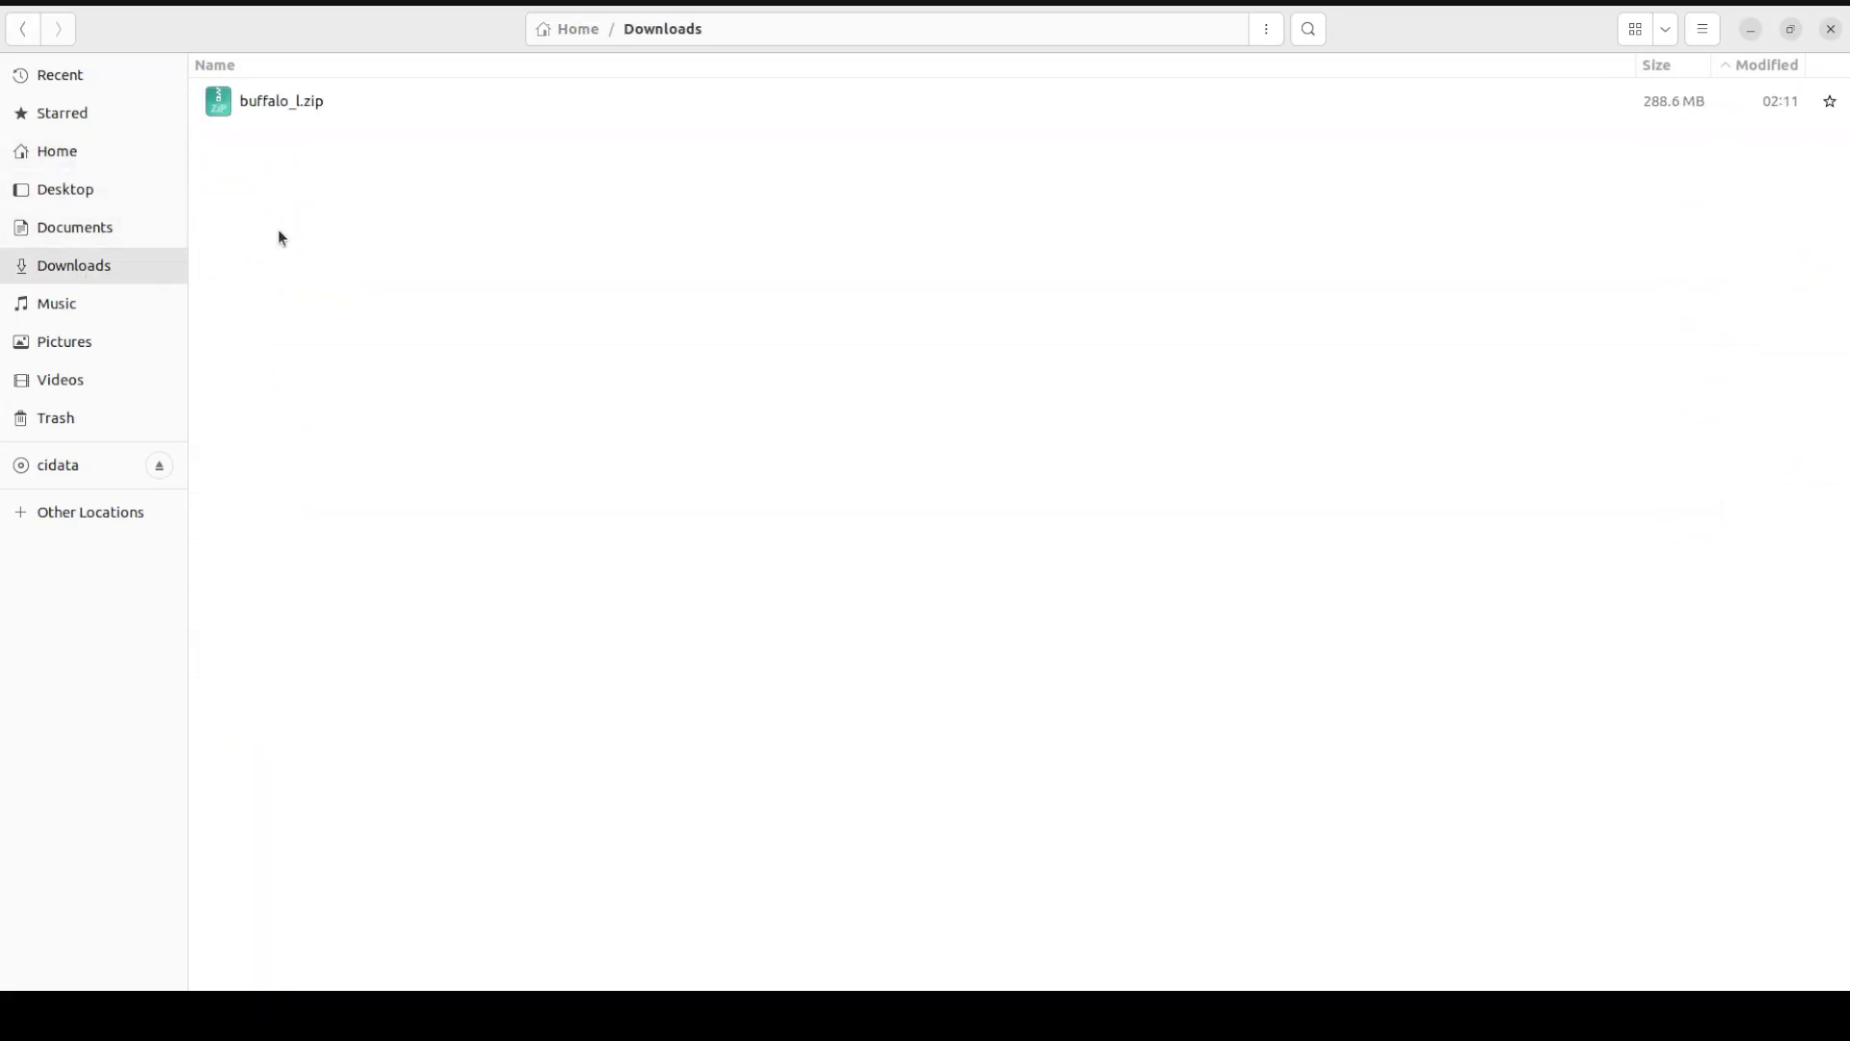
{"action": "left_click", "coordinate": [266, 101]}
{"action": "right_click", "coordinate": [269, 106]}
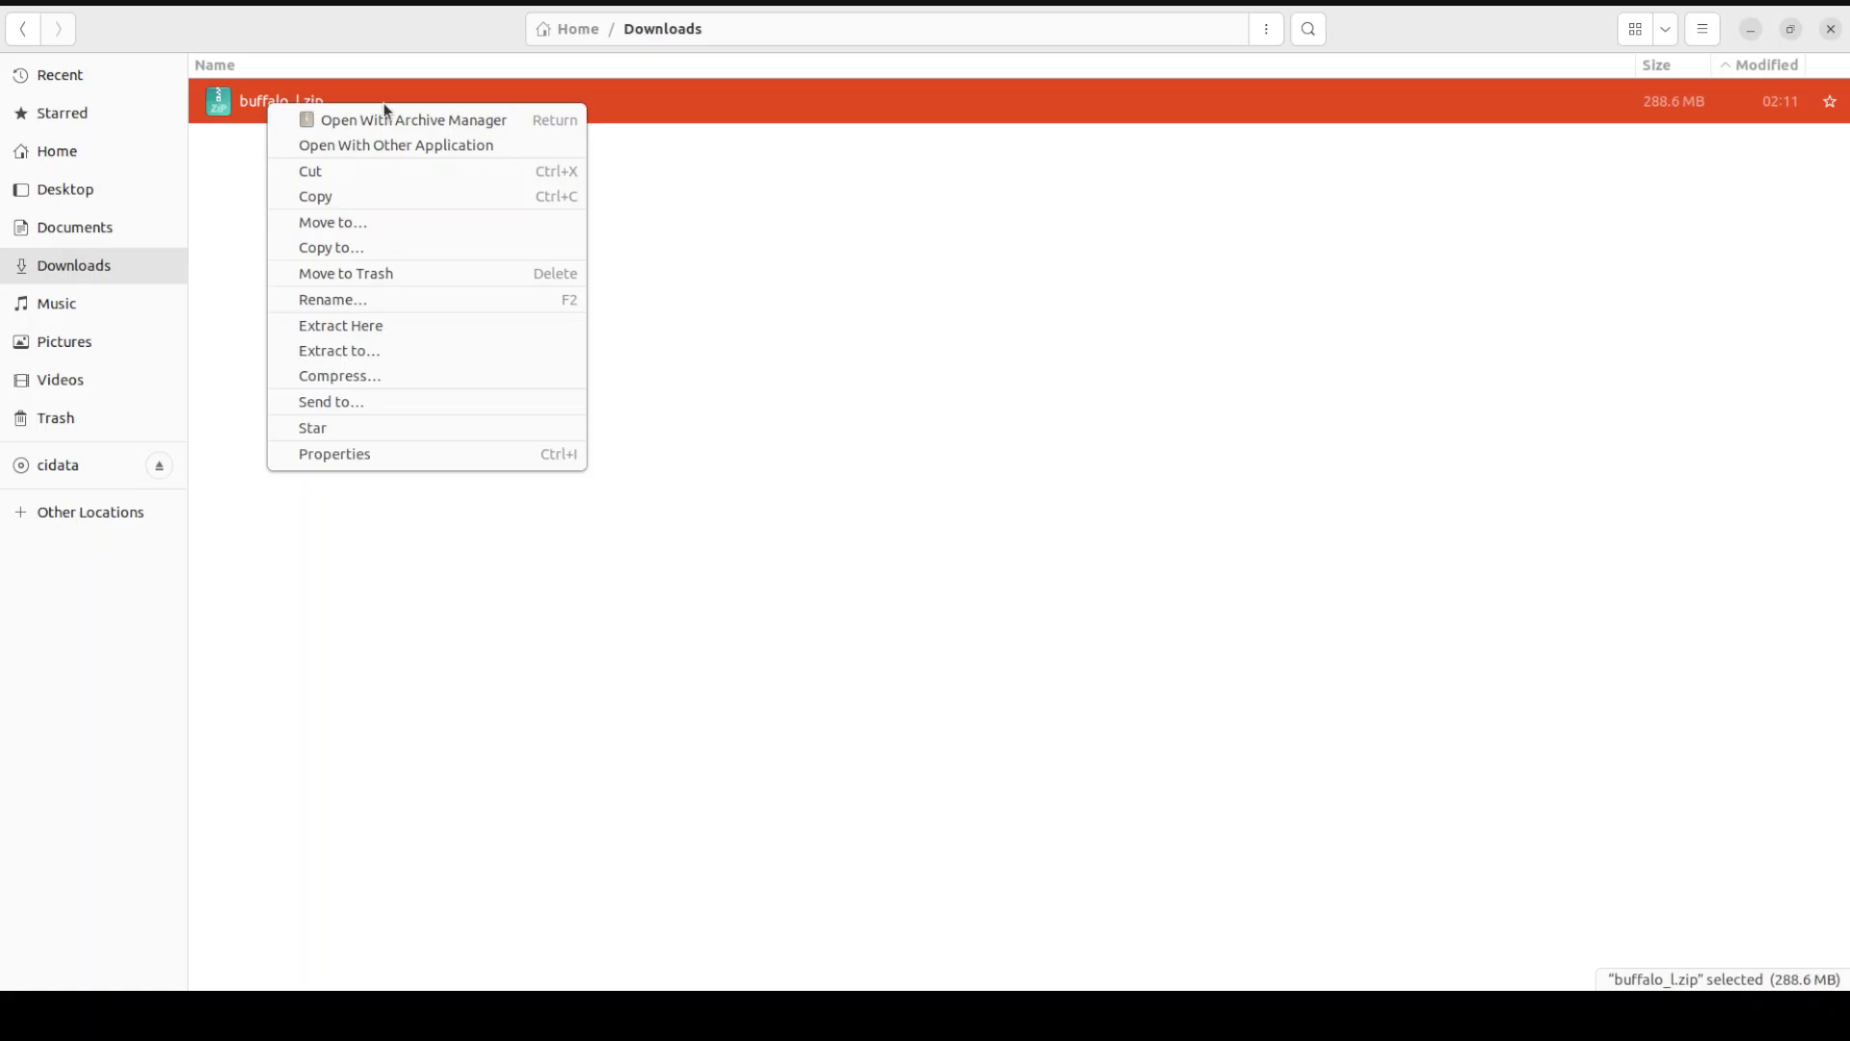
{"action": "left_click", "coordinate": [359, 171]}
Paste buffalo_l.zip into StoryMaker/checkpoints/models.
{"action": "left_click", "coordinate": [62, 159]}
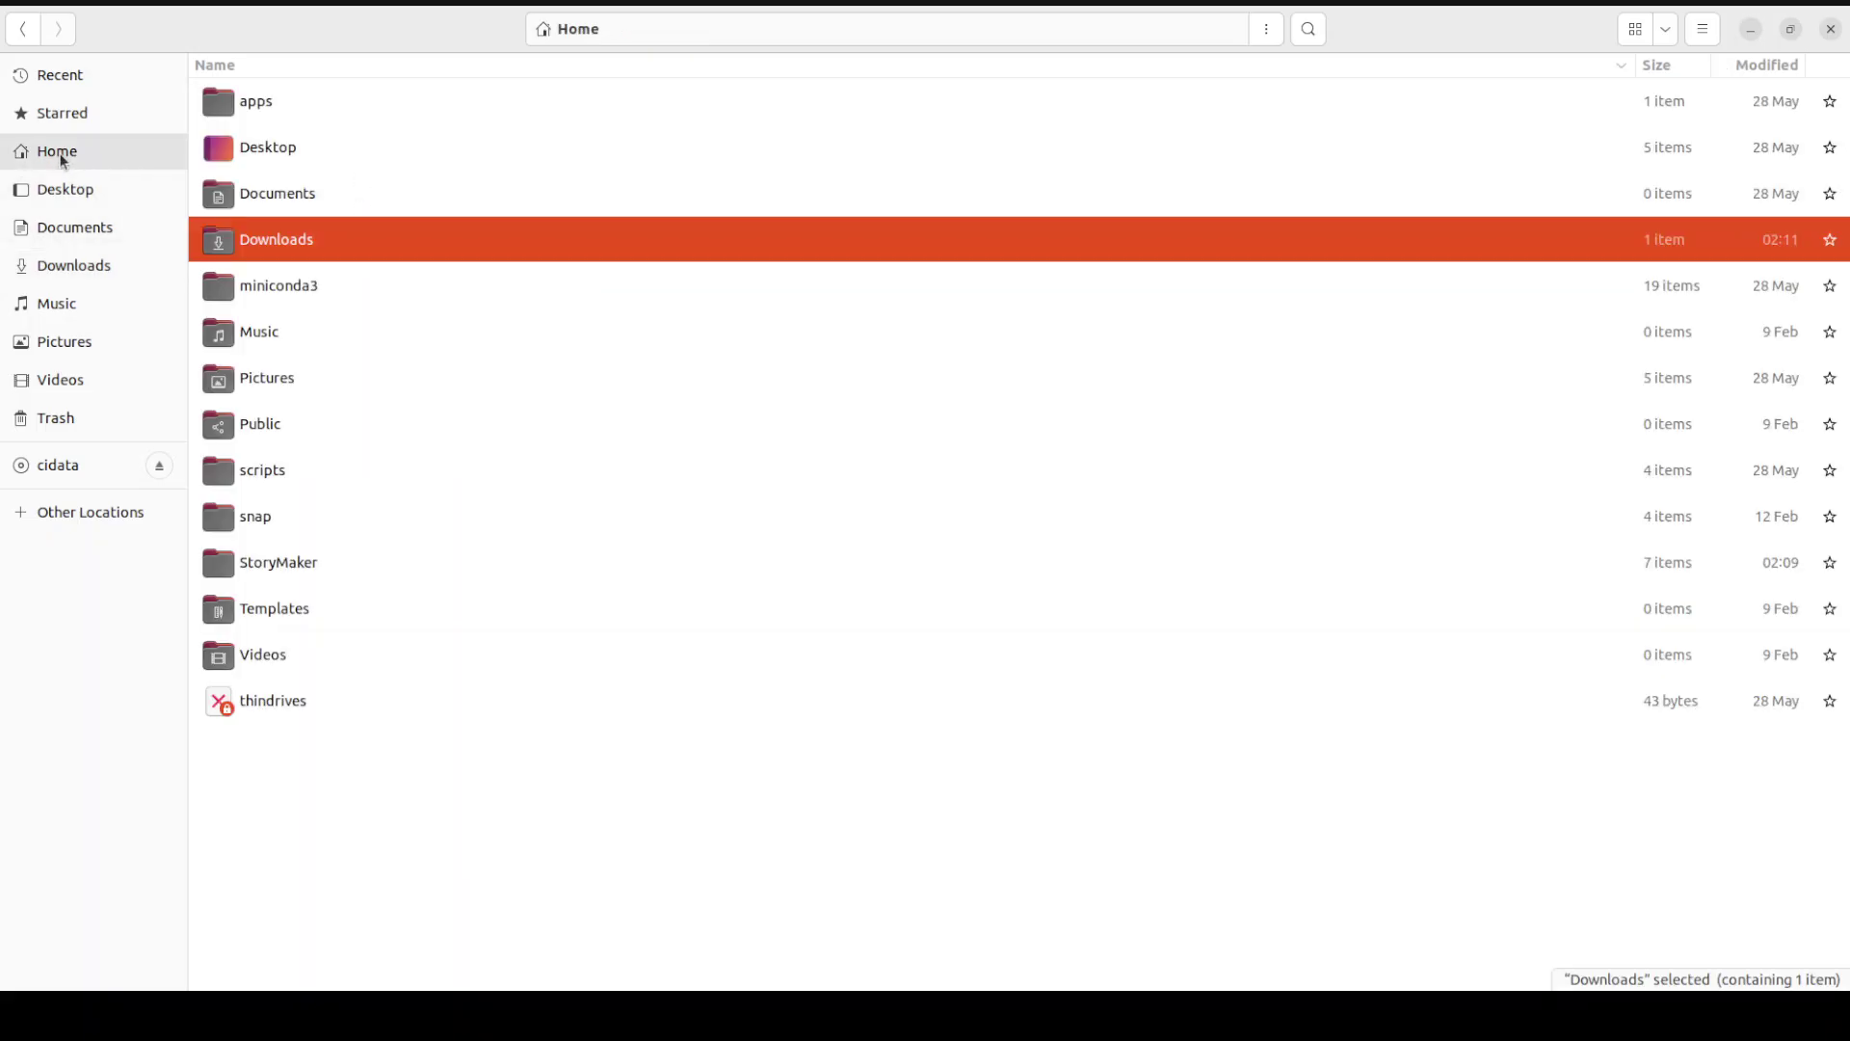
{"action": "double_click", "coordinate": [286, 564]}
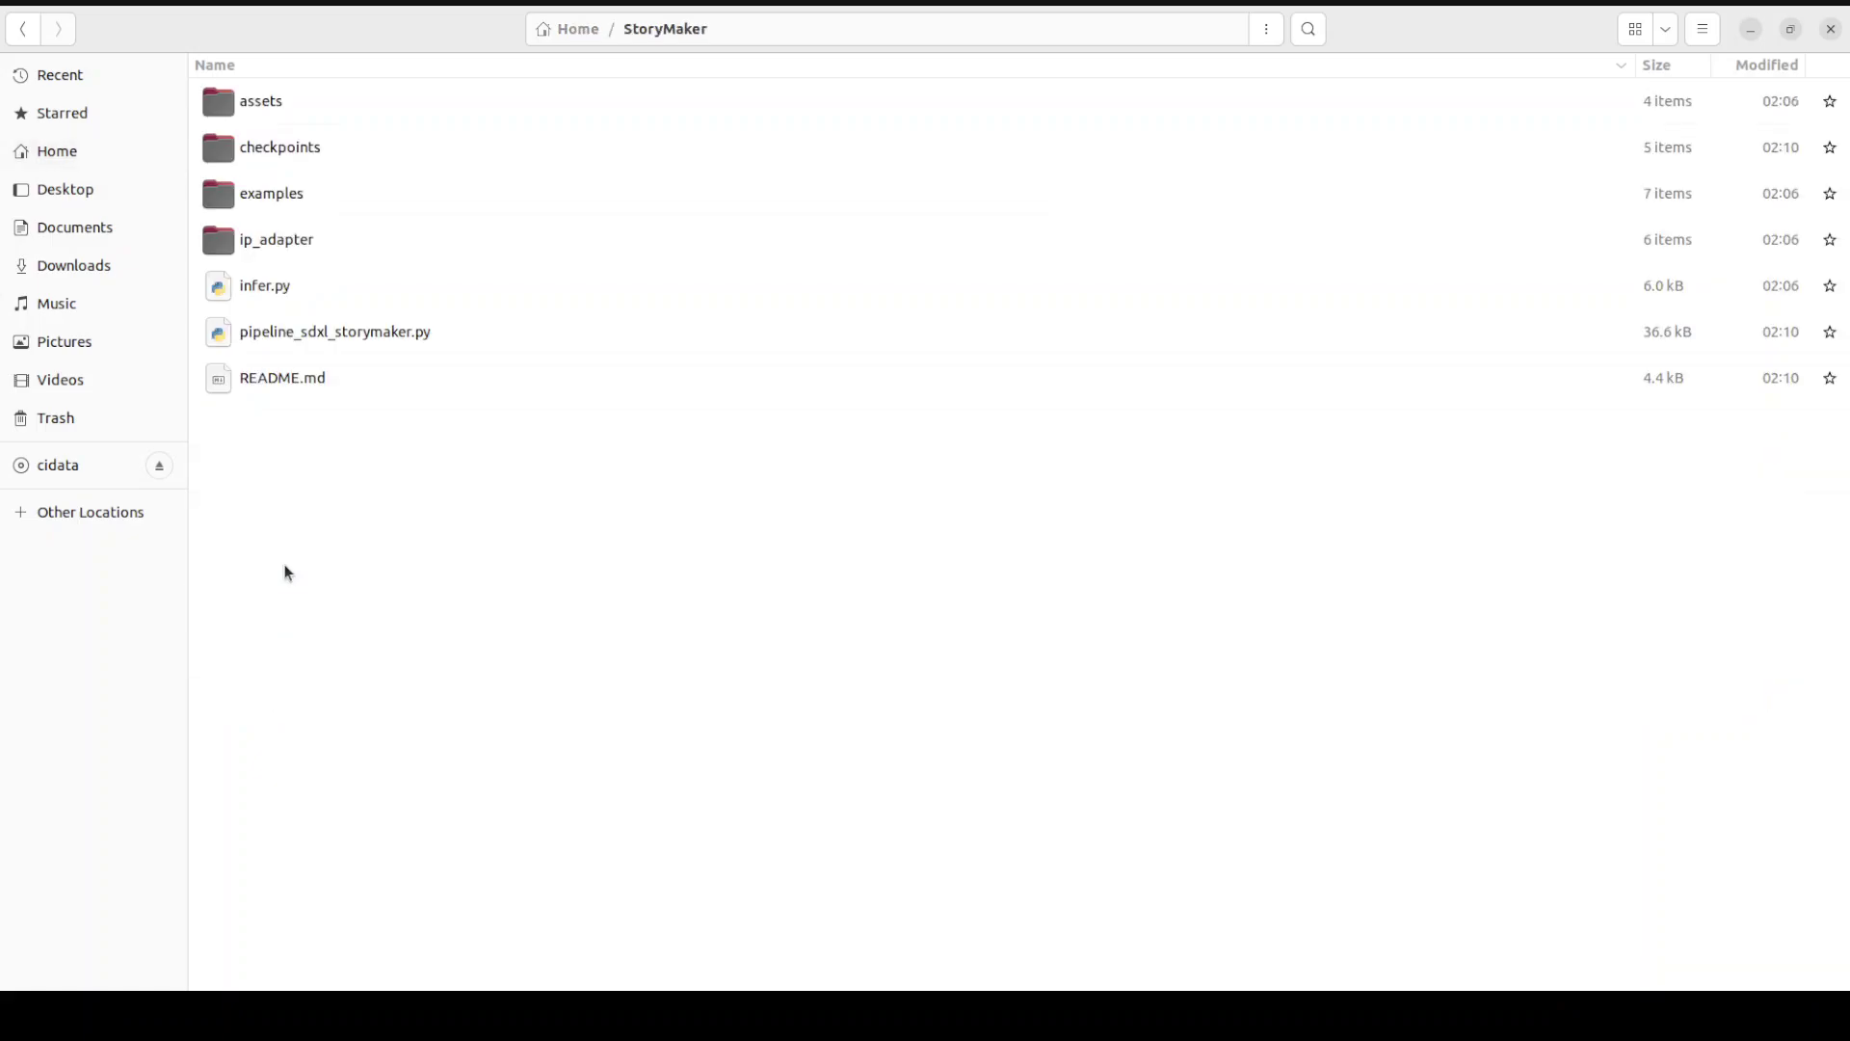
{"action": "double_click", "coordinate": [289, 152]}
{"action": "double_click", "coordinate": [264, 145]}
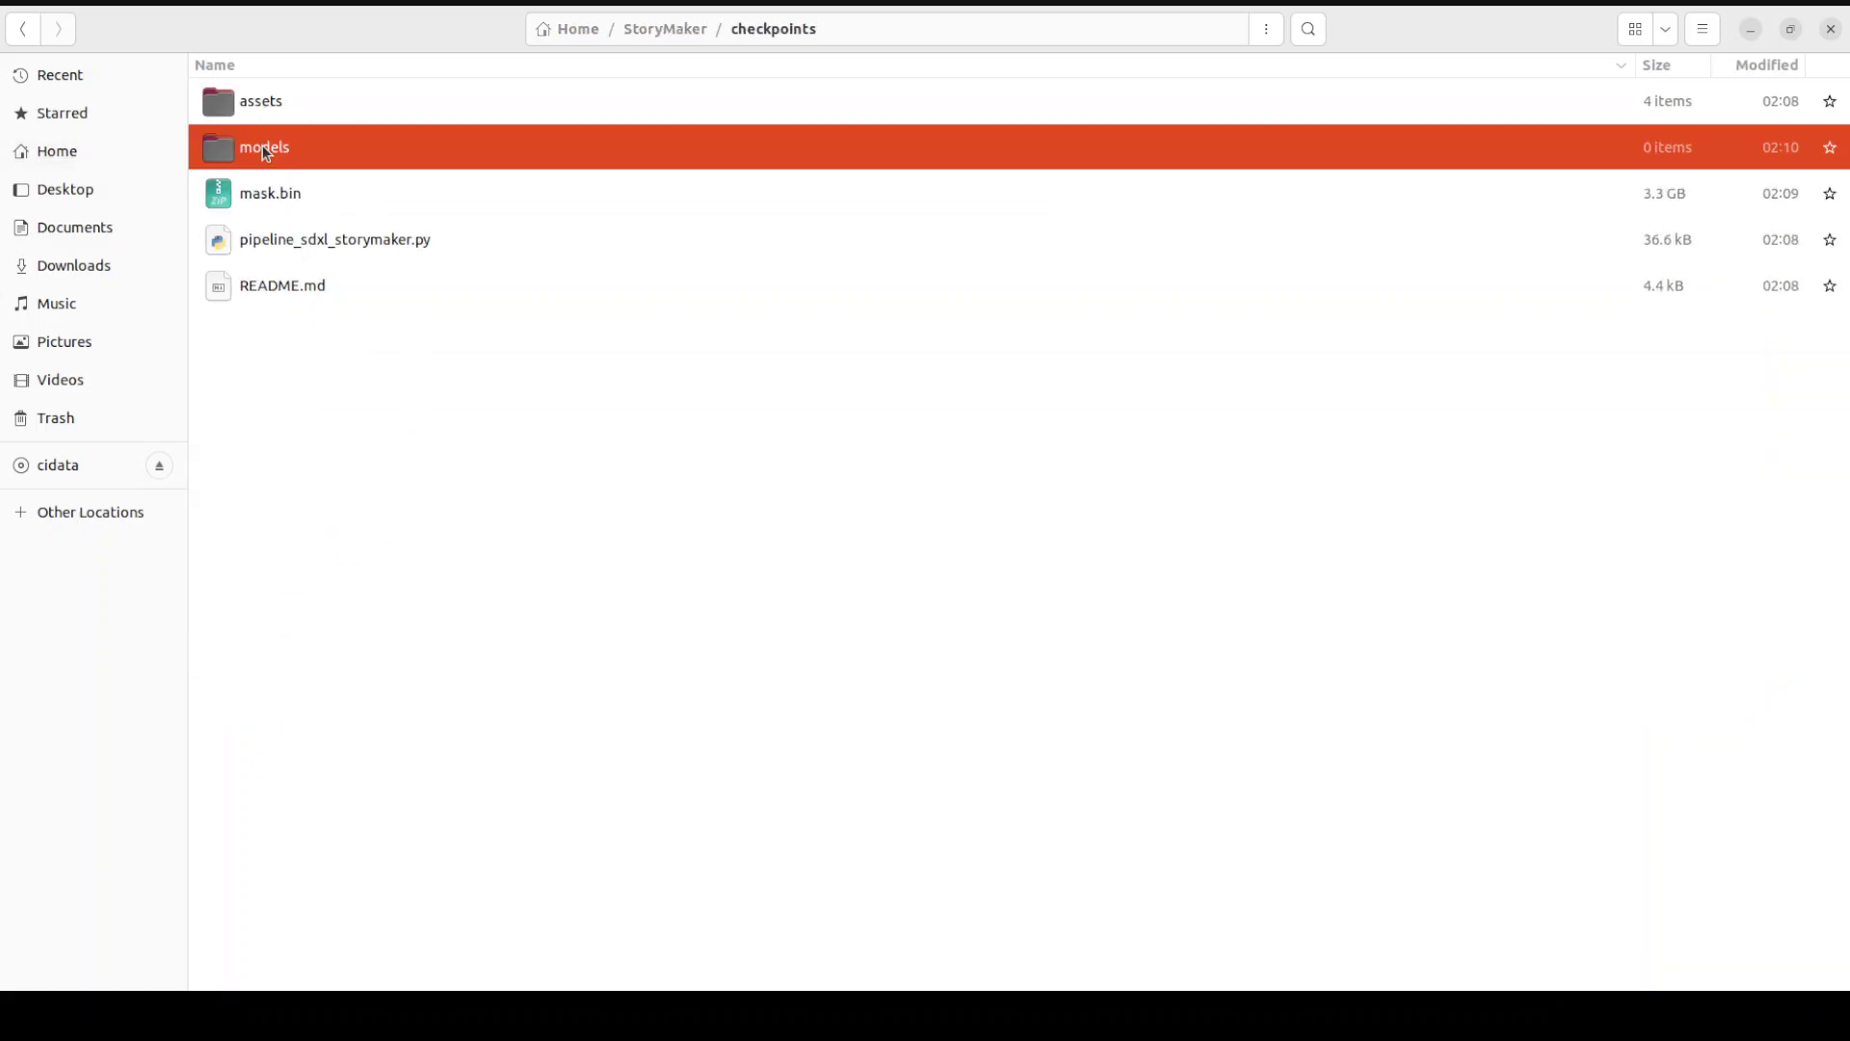
{"action": "right_click", "coordinate": [438, 251]}
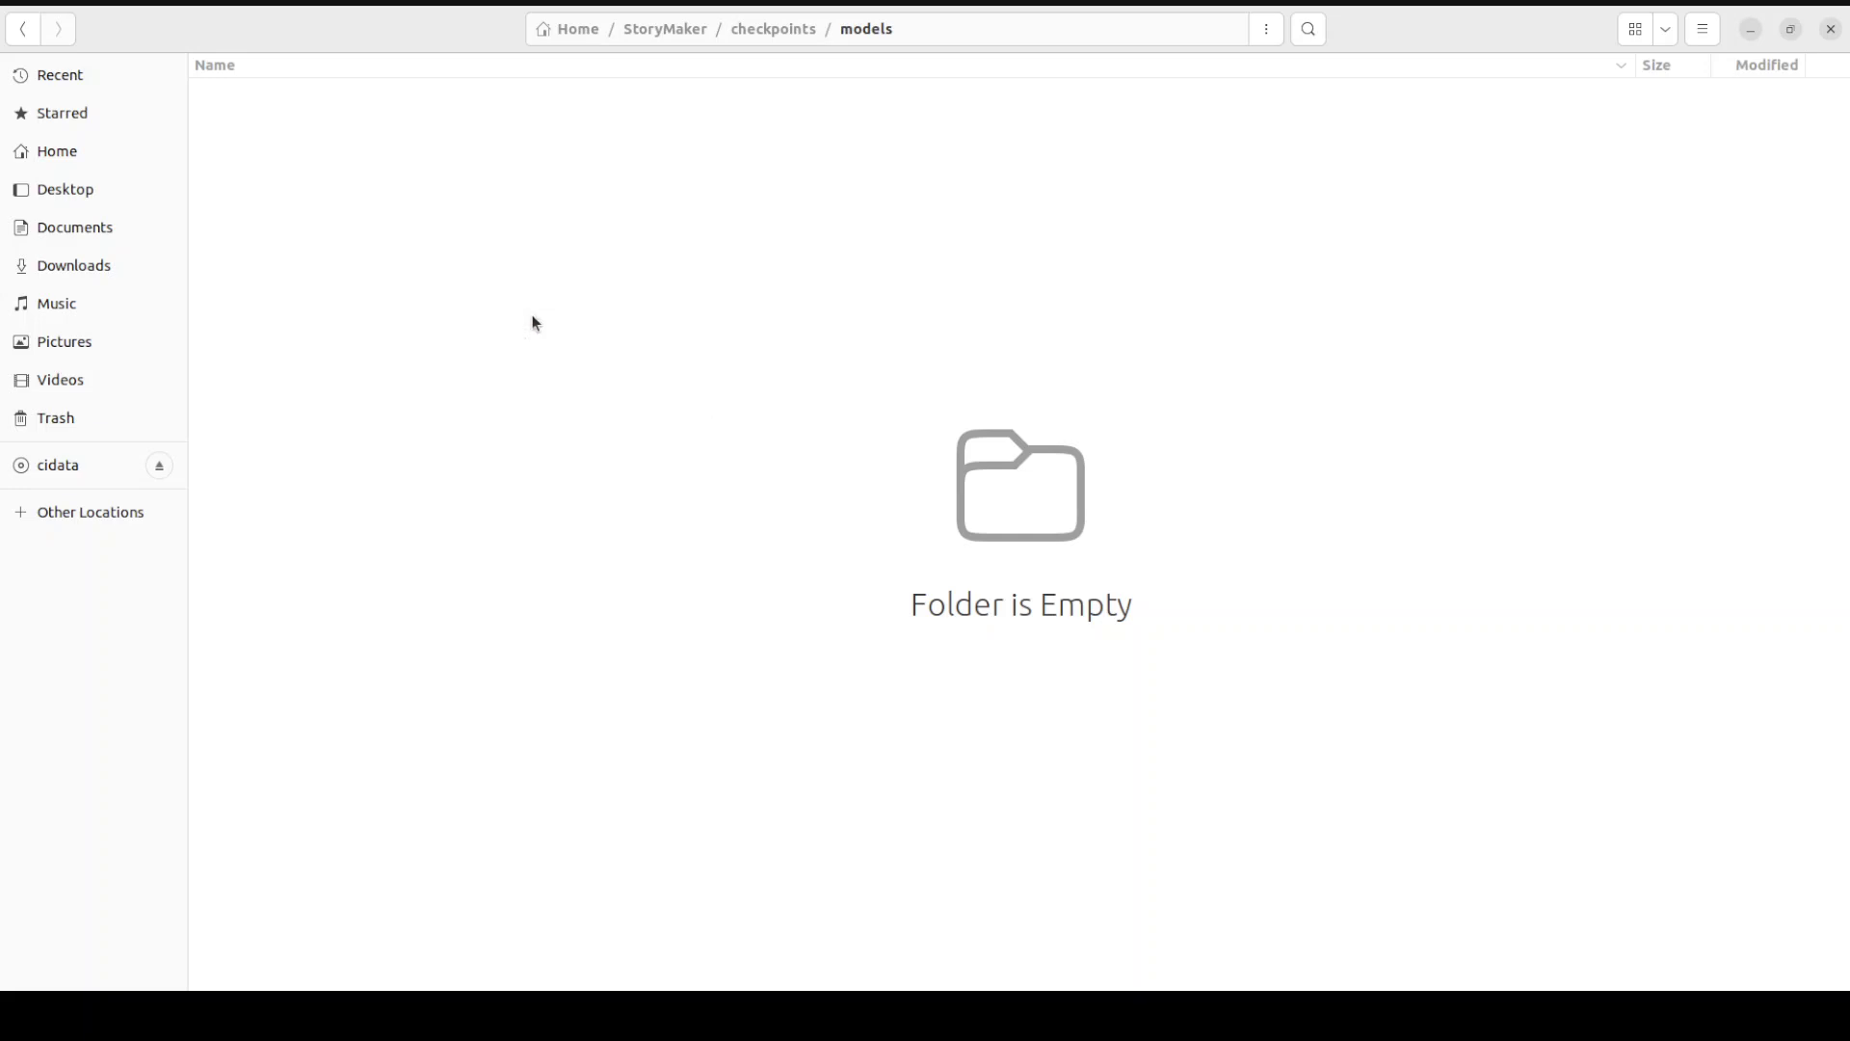
{"action": "left_click", "coordinate": [532, 316]}
Extract buffalo_l.zip, check its five .onnx models, return to checkpoints, and minimize Files.
{"action": "right_click", "coordinate": [270, 105]}
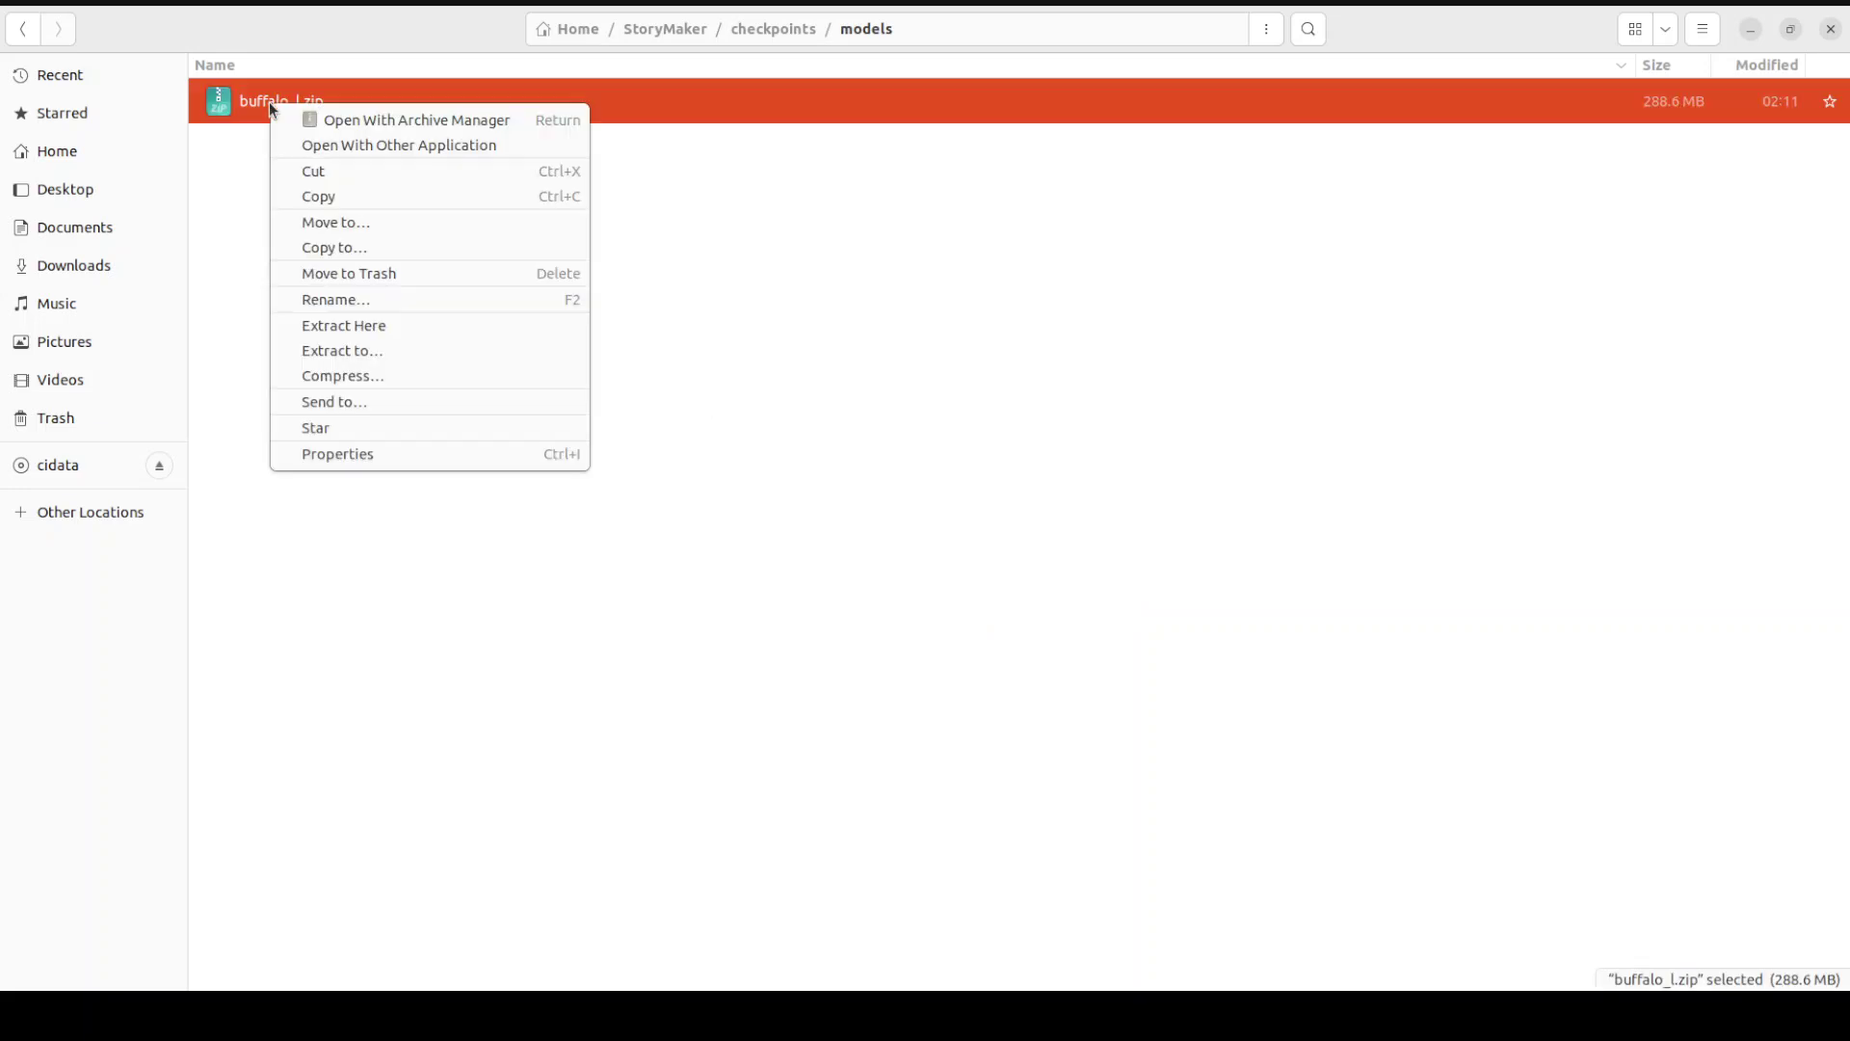
{"action": "left_click", "coordinate": [381, 327]}
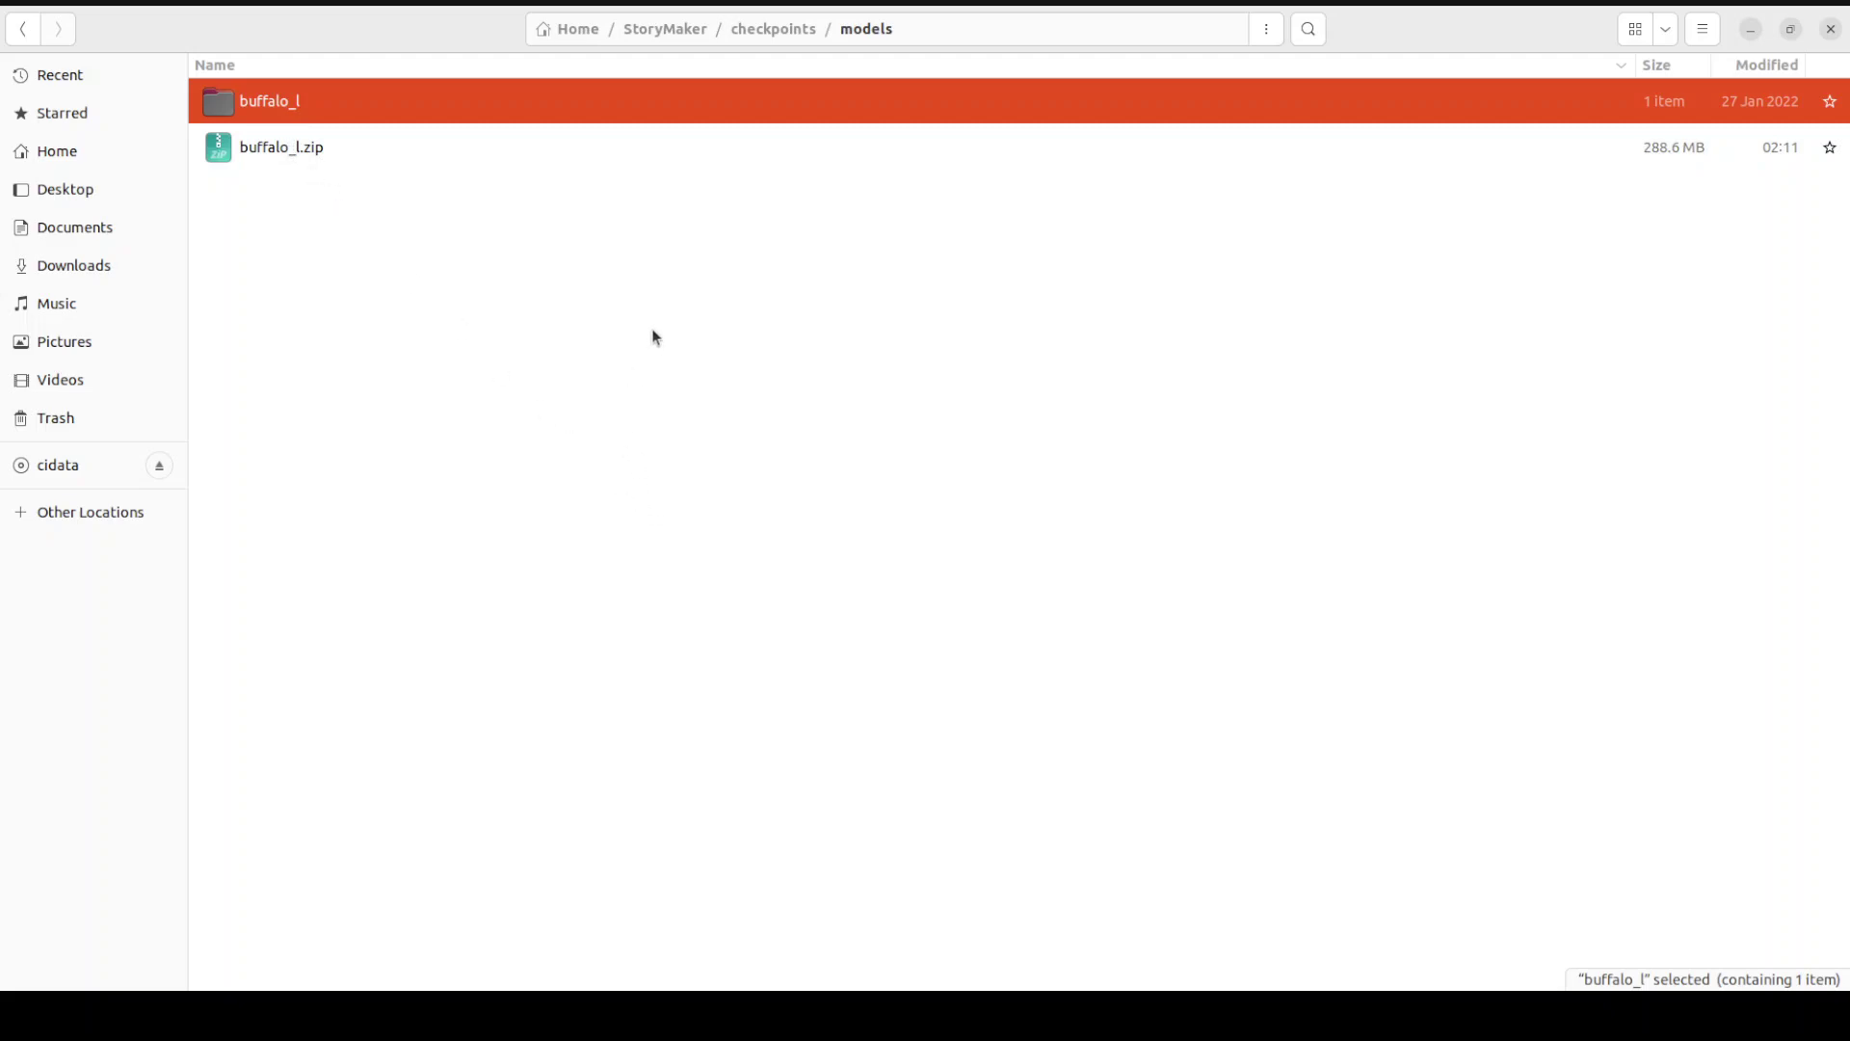
{"action": "double_click", "coordinate": [257, 102]}
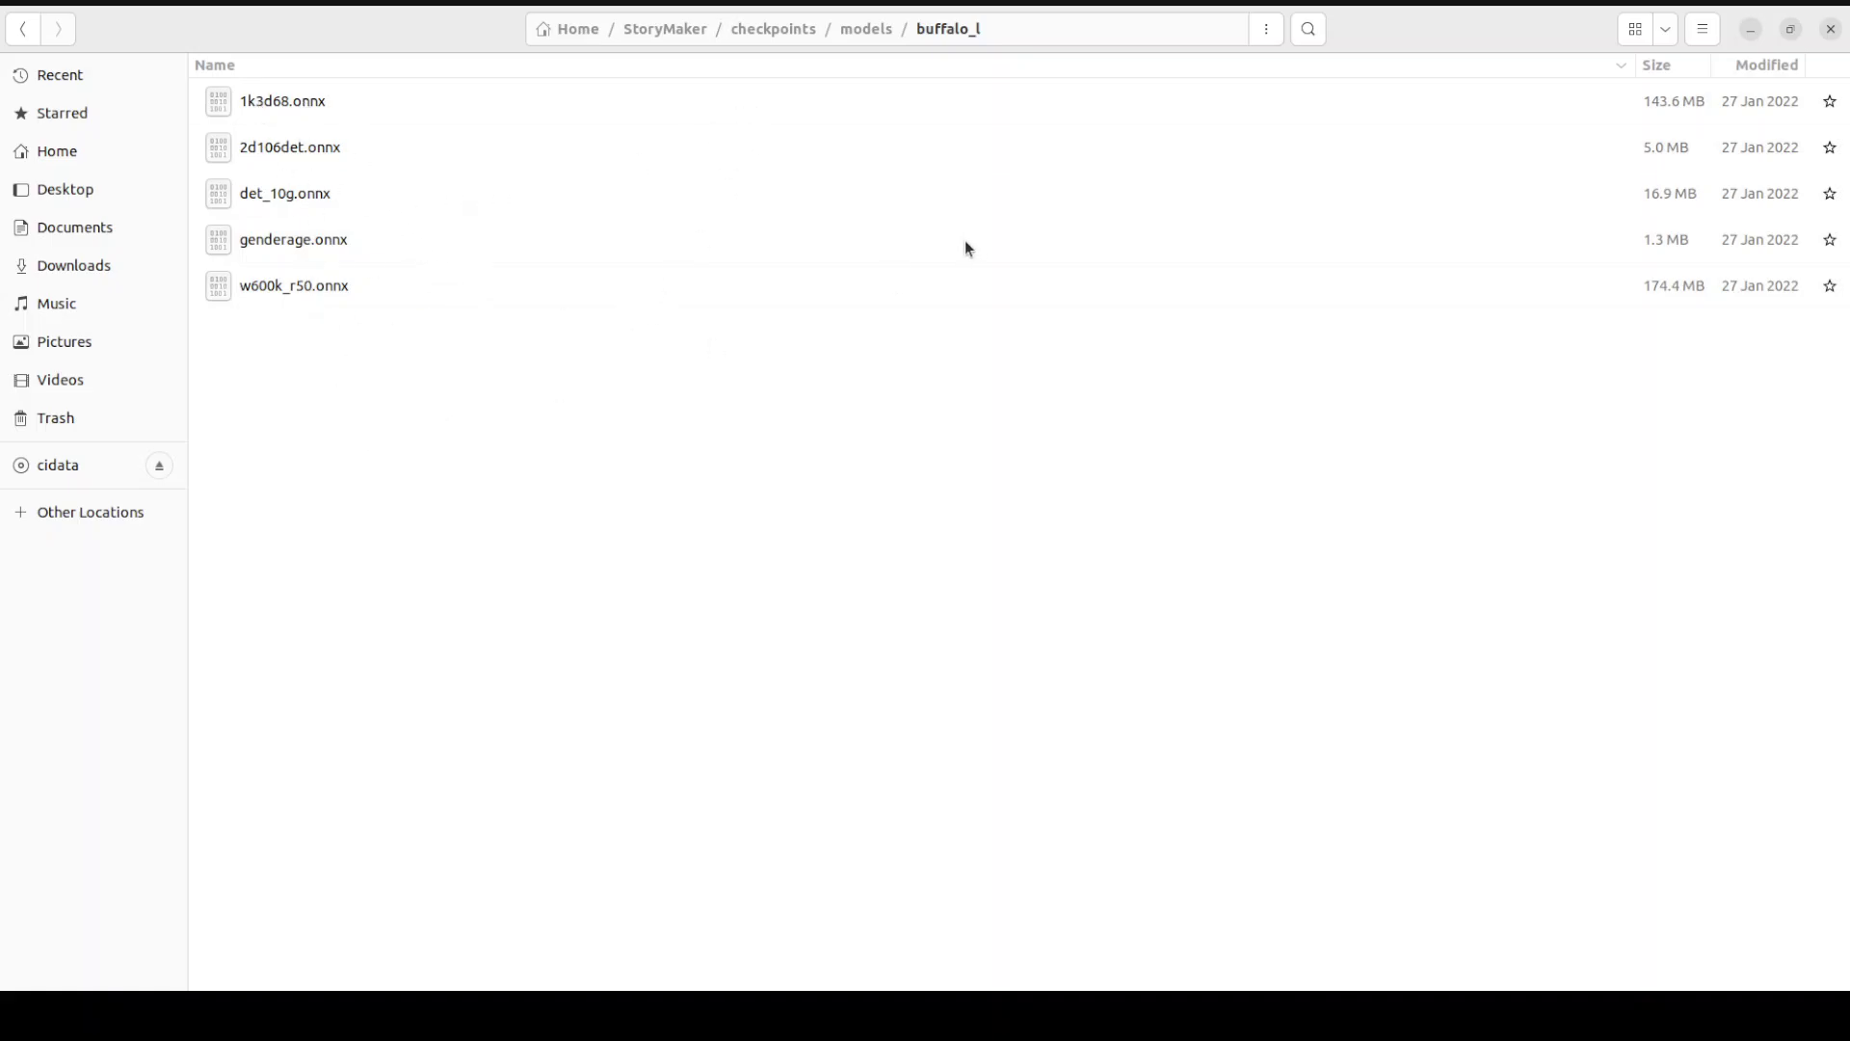
{"action": "left_click", "coordinate": [879, 34]}
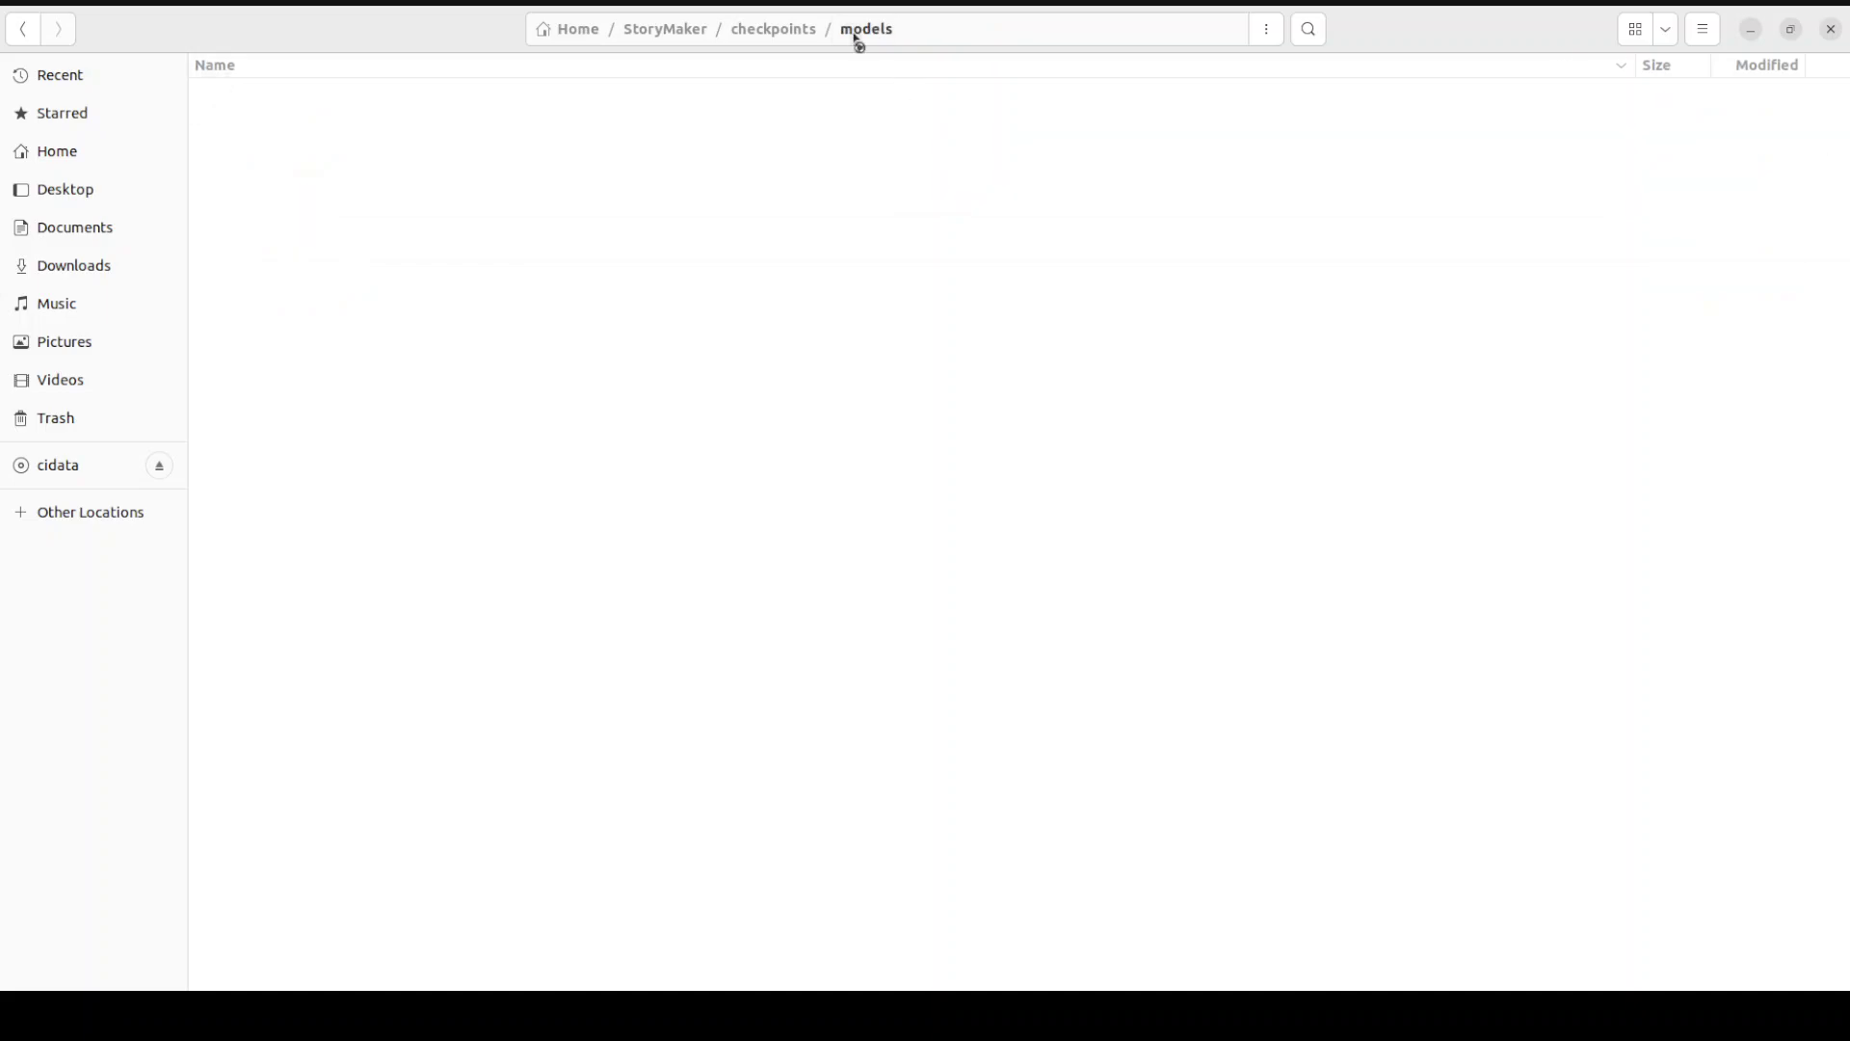
{"action": "left_click", "coordinate": [772, 30]}
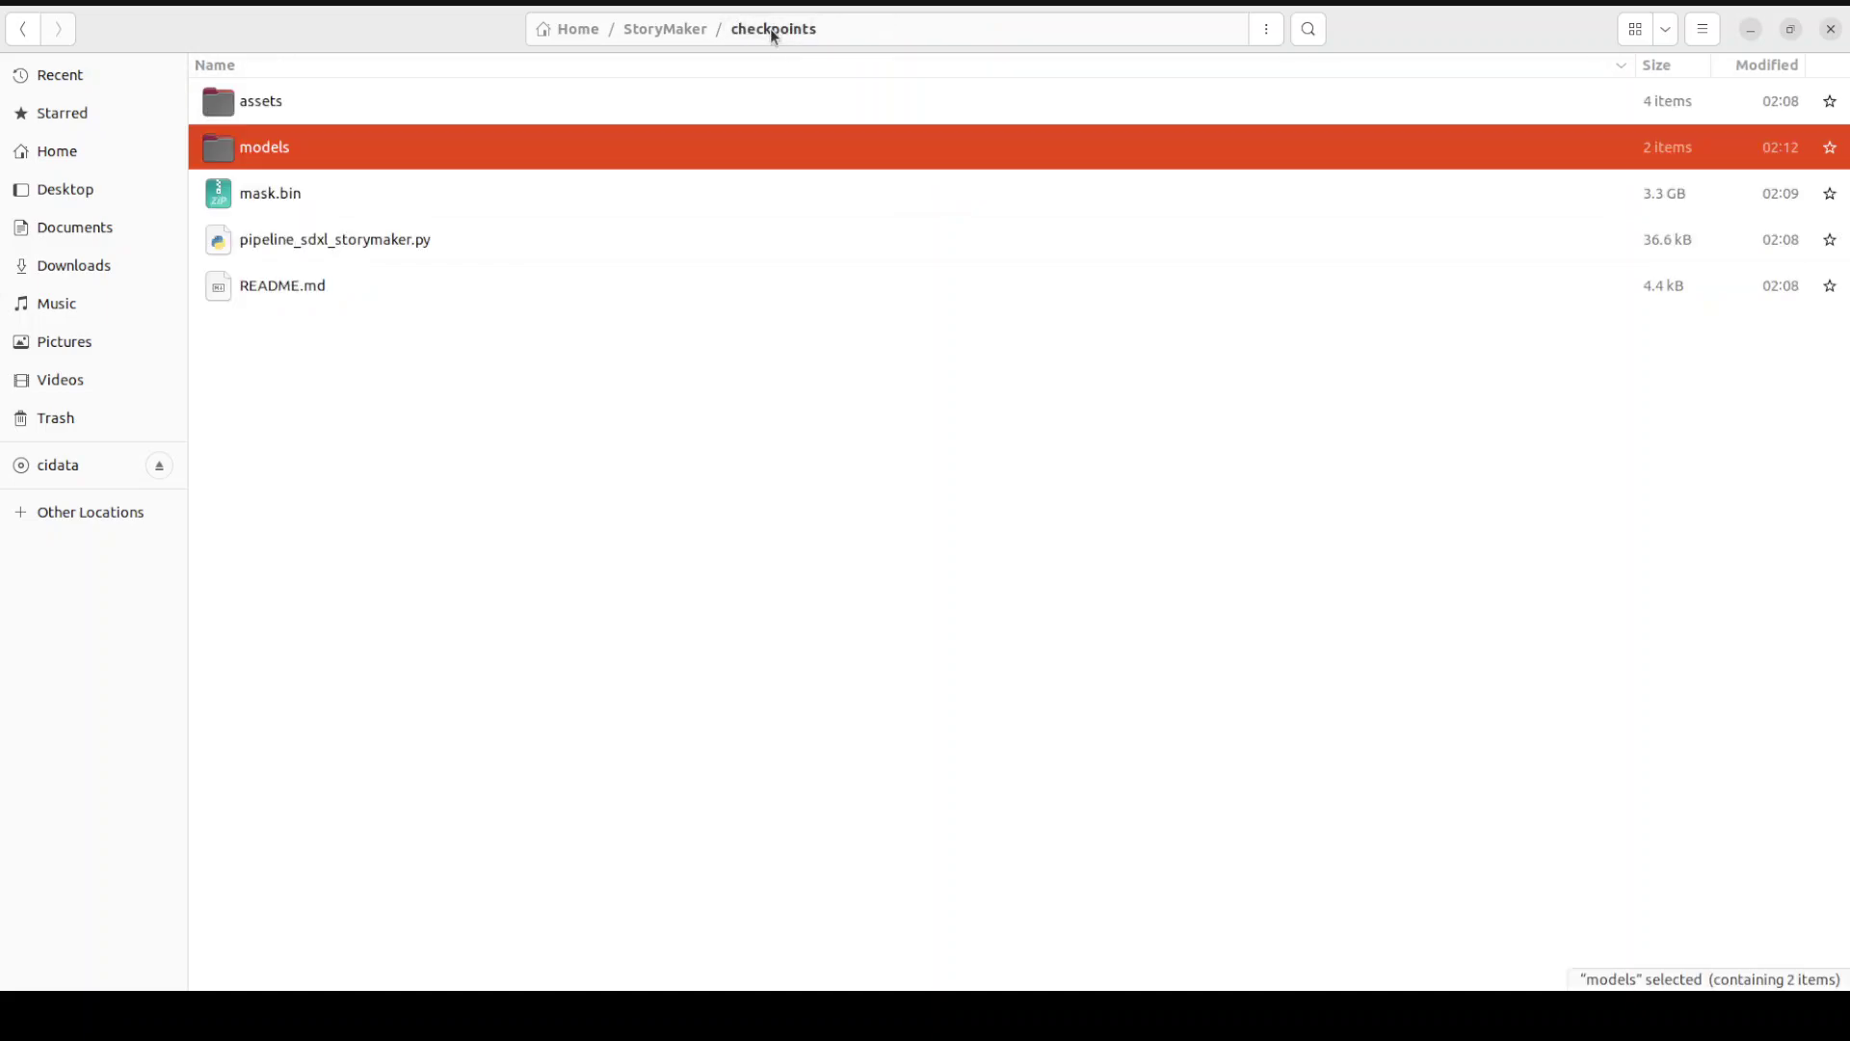
{"action": "key", "text": "Escape"}
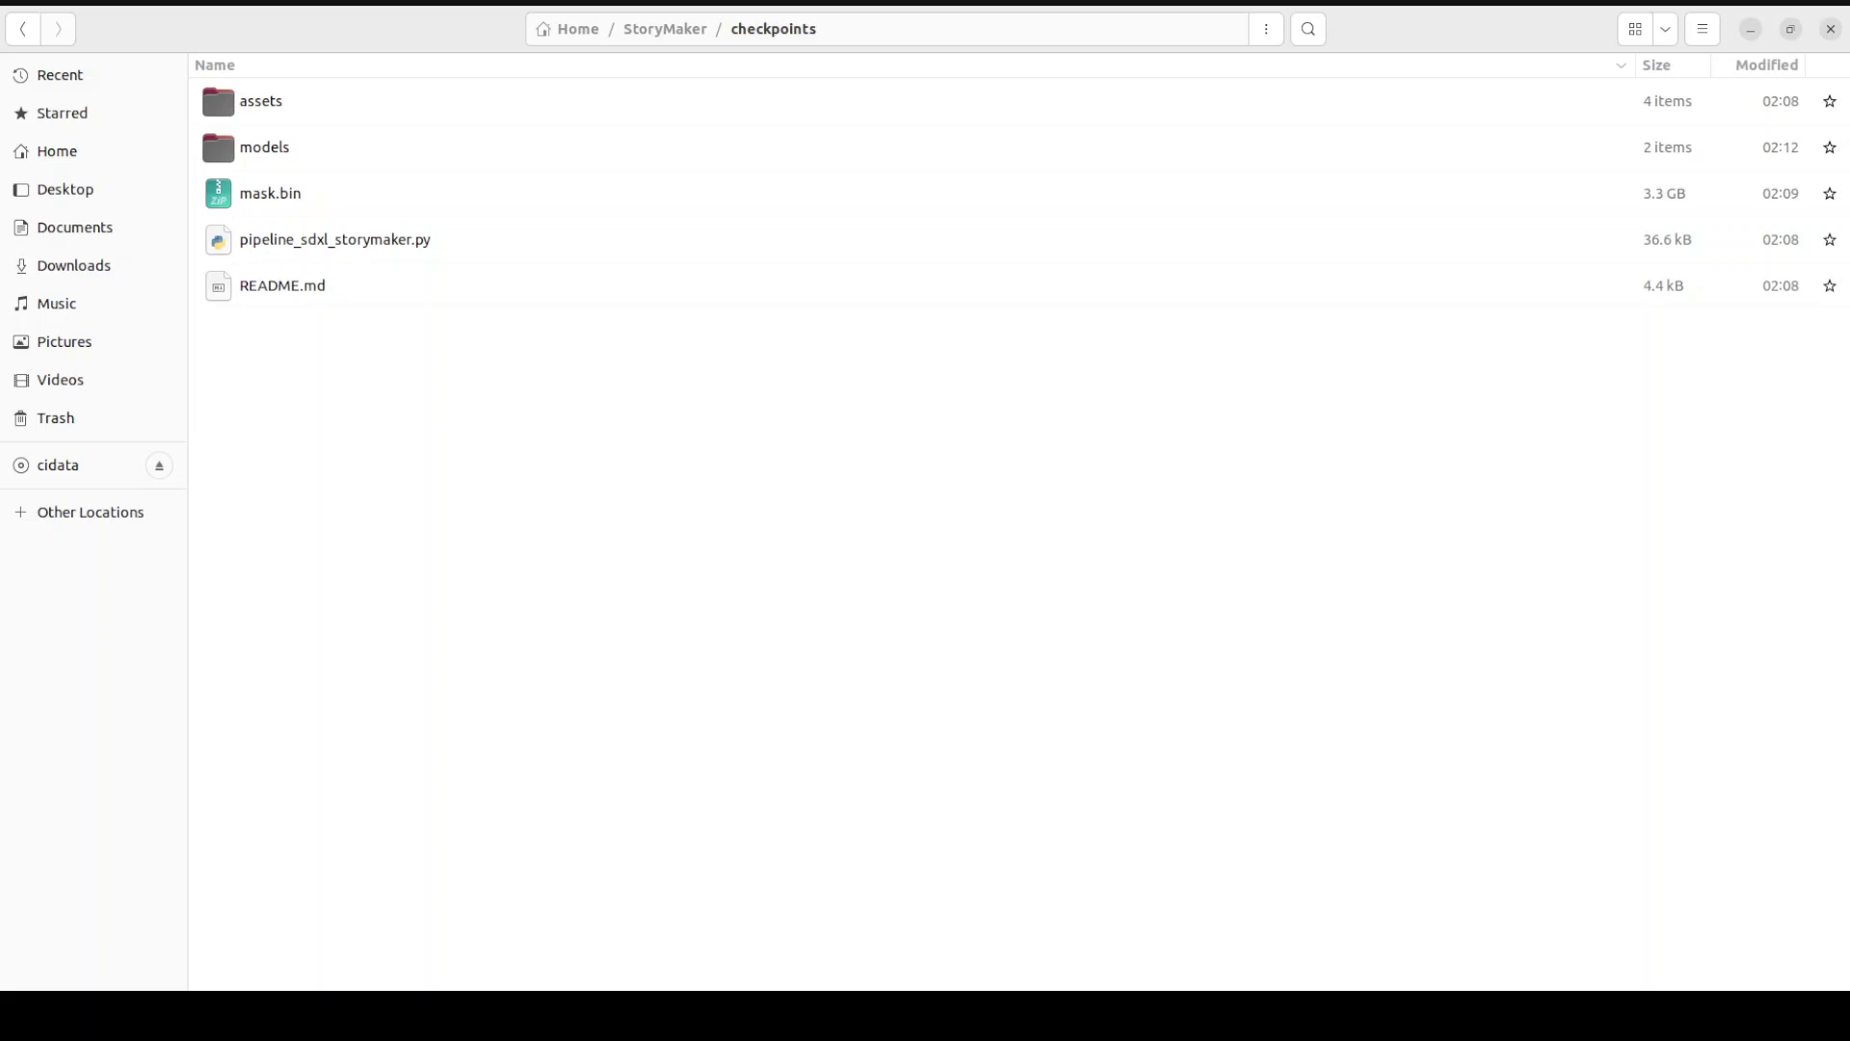
{"action": "left_click", "coordinate": [1751, 30]}
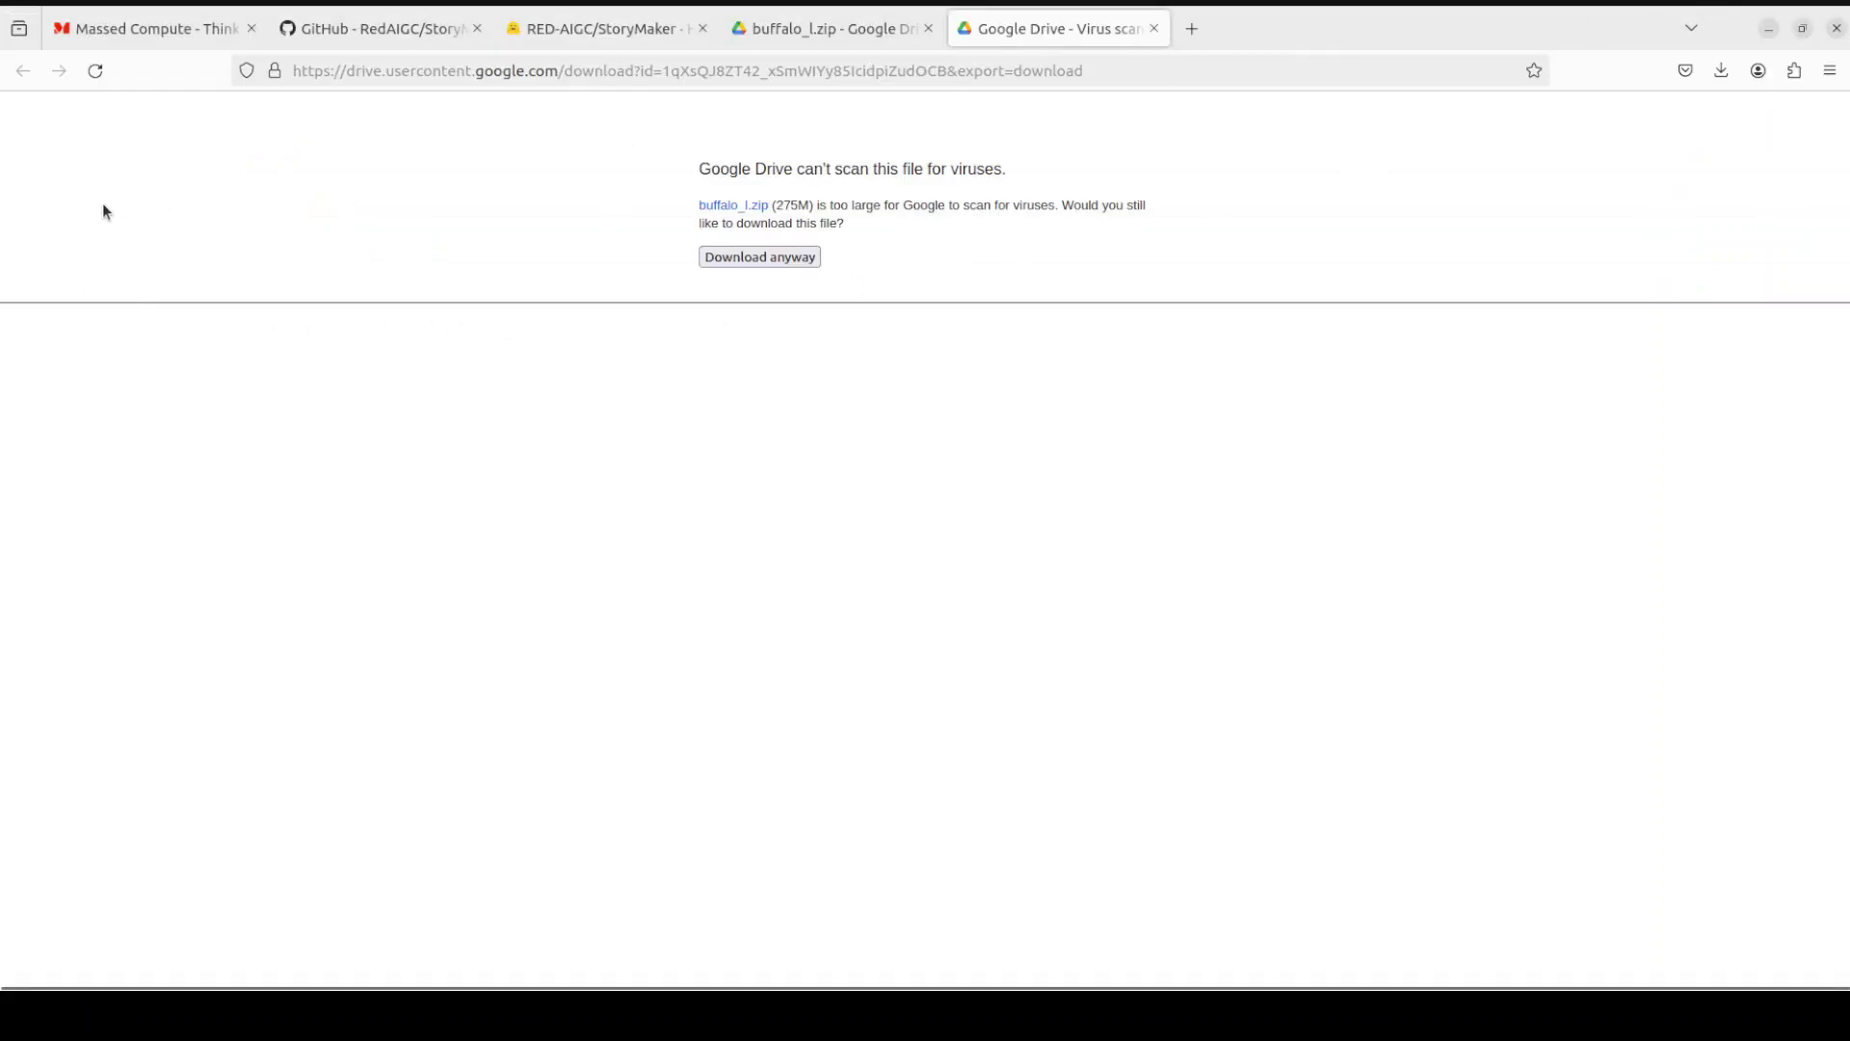
Run the pasted Jupyter install, charset_normalizer reinstall and 'jupyter notebook' launch commands in the terminal.
{"action": "key", "text": "alt+Tab"}
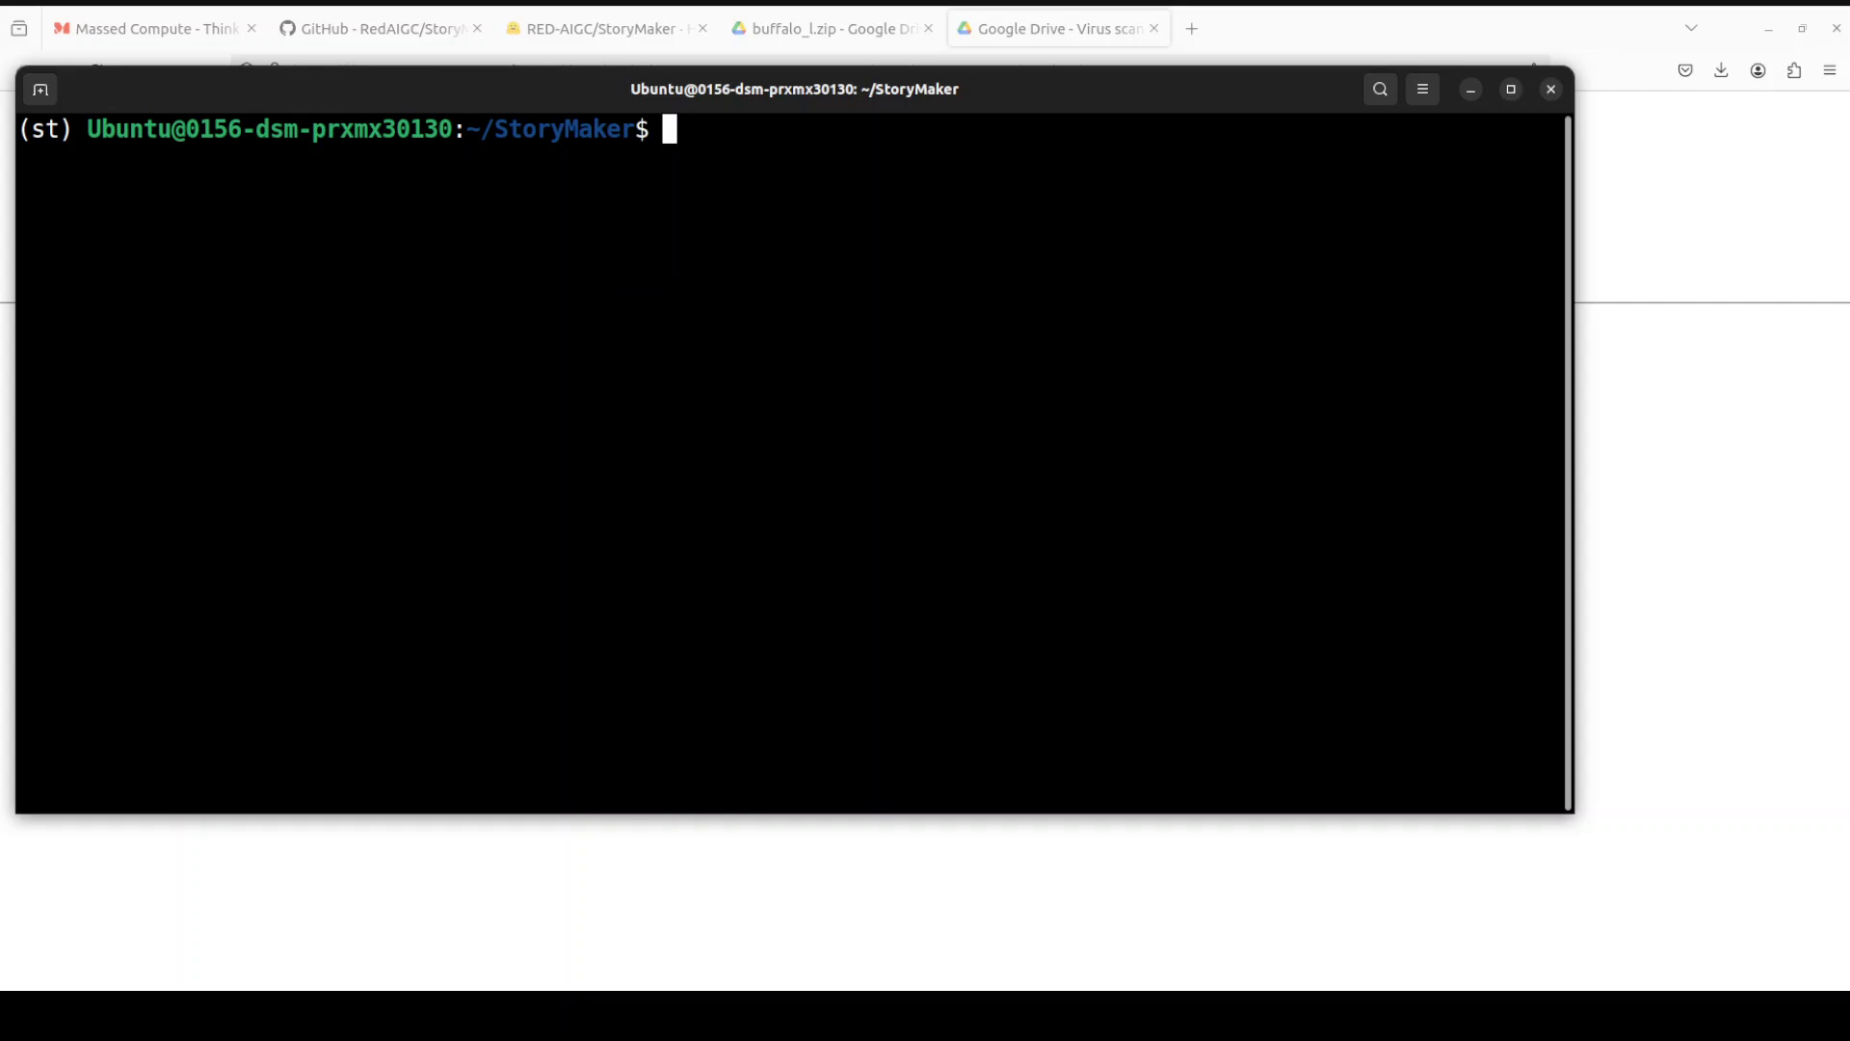
{"action": "type", "text": "conda install jupyter -y pip uninstall charset_normalizer -y pip install charset_normalizer jupyter notebook"}
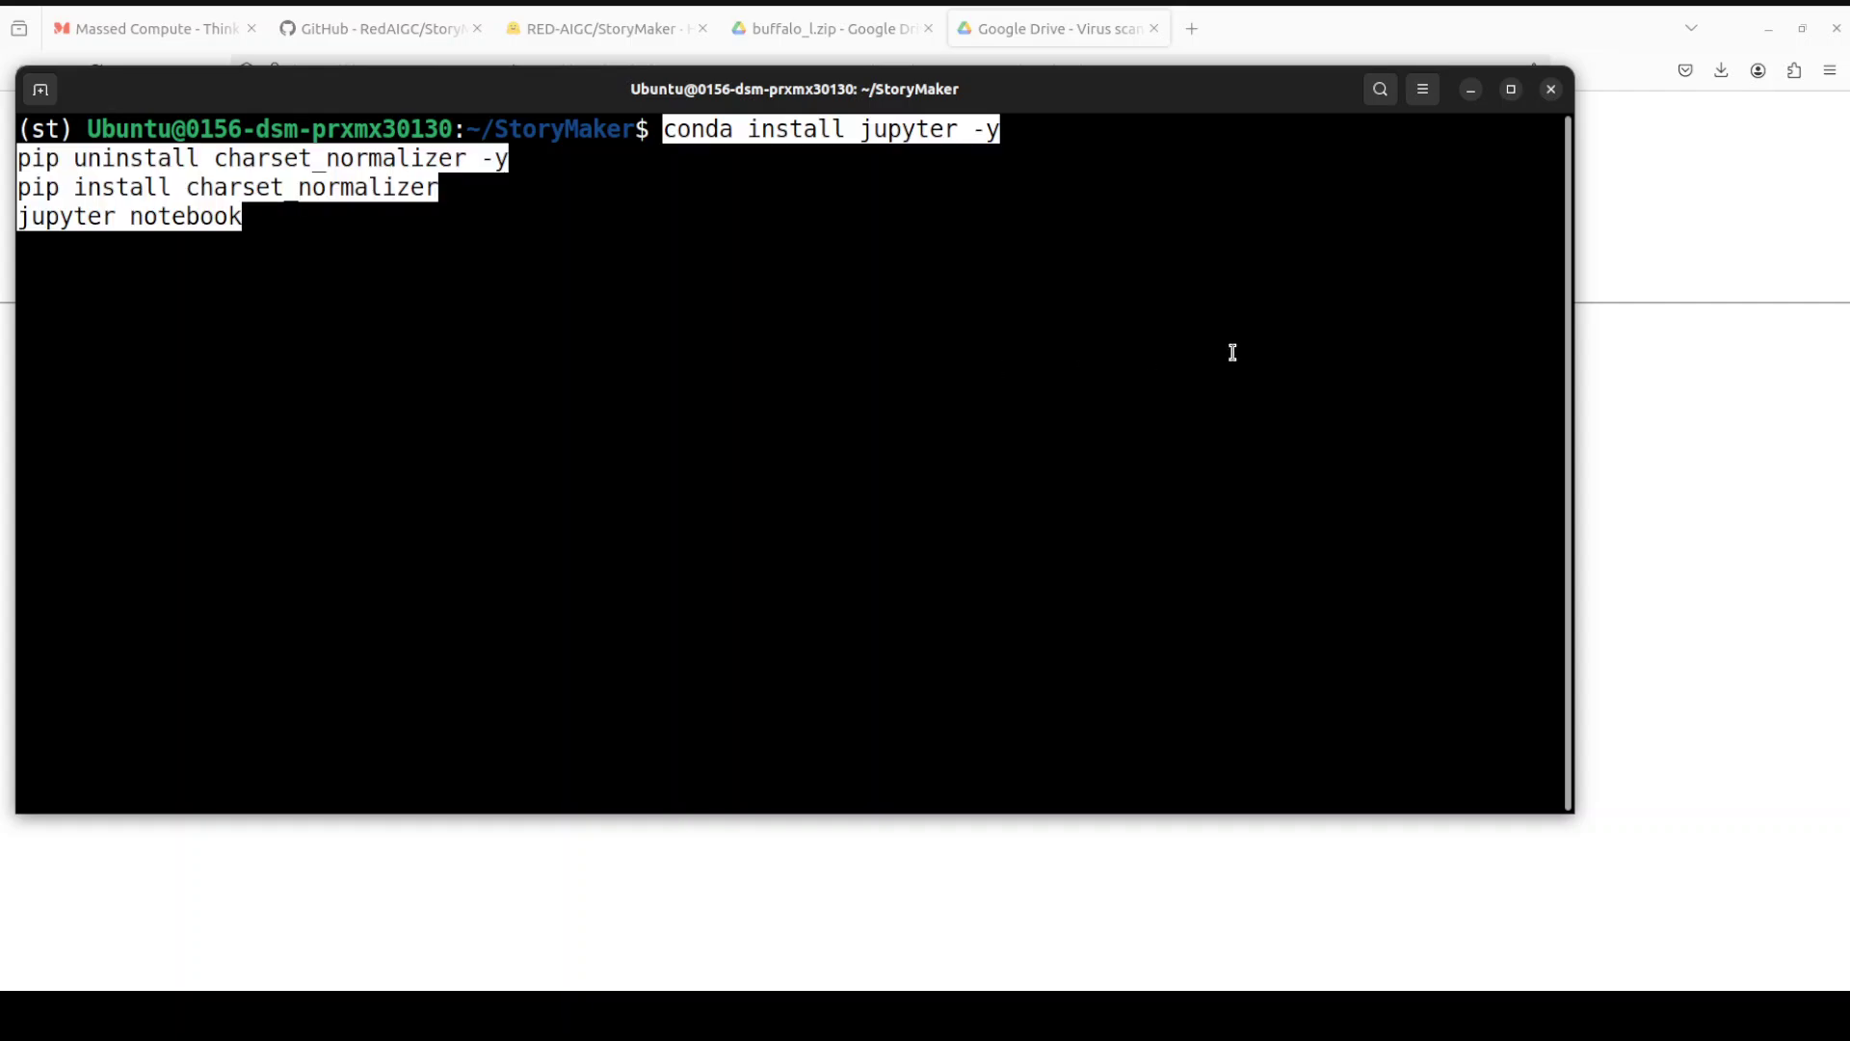
{"action": "key", "text": "Return"}
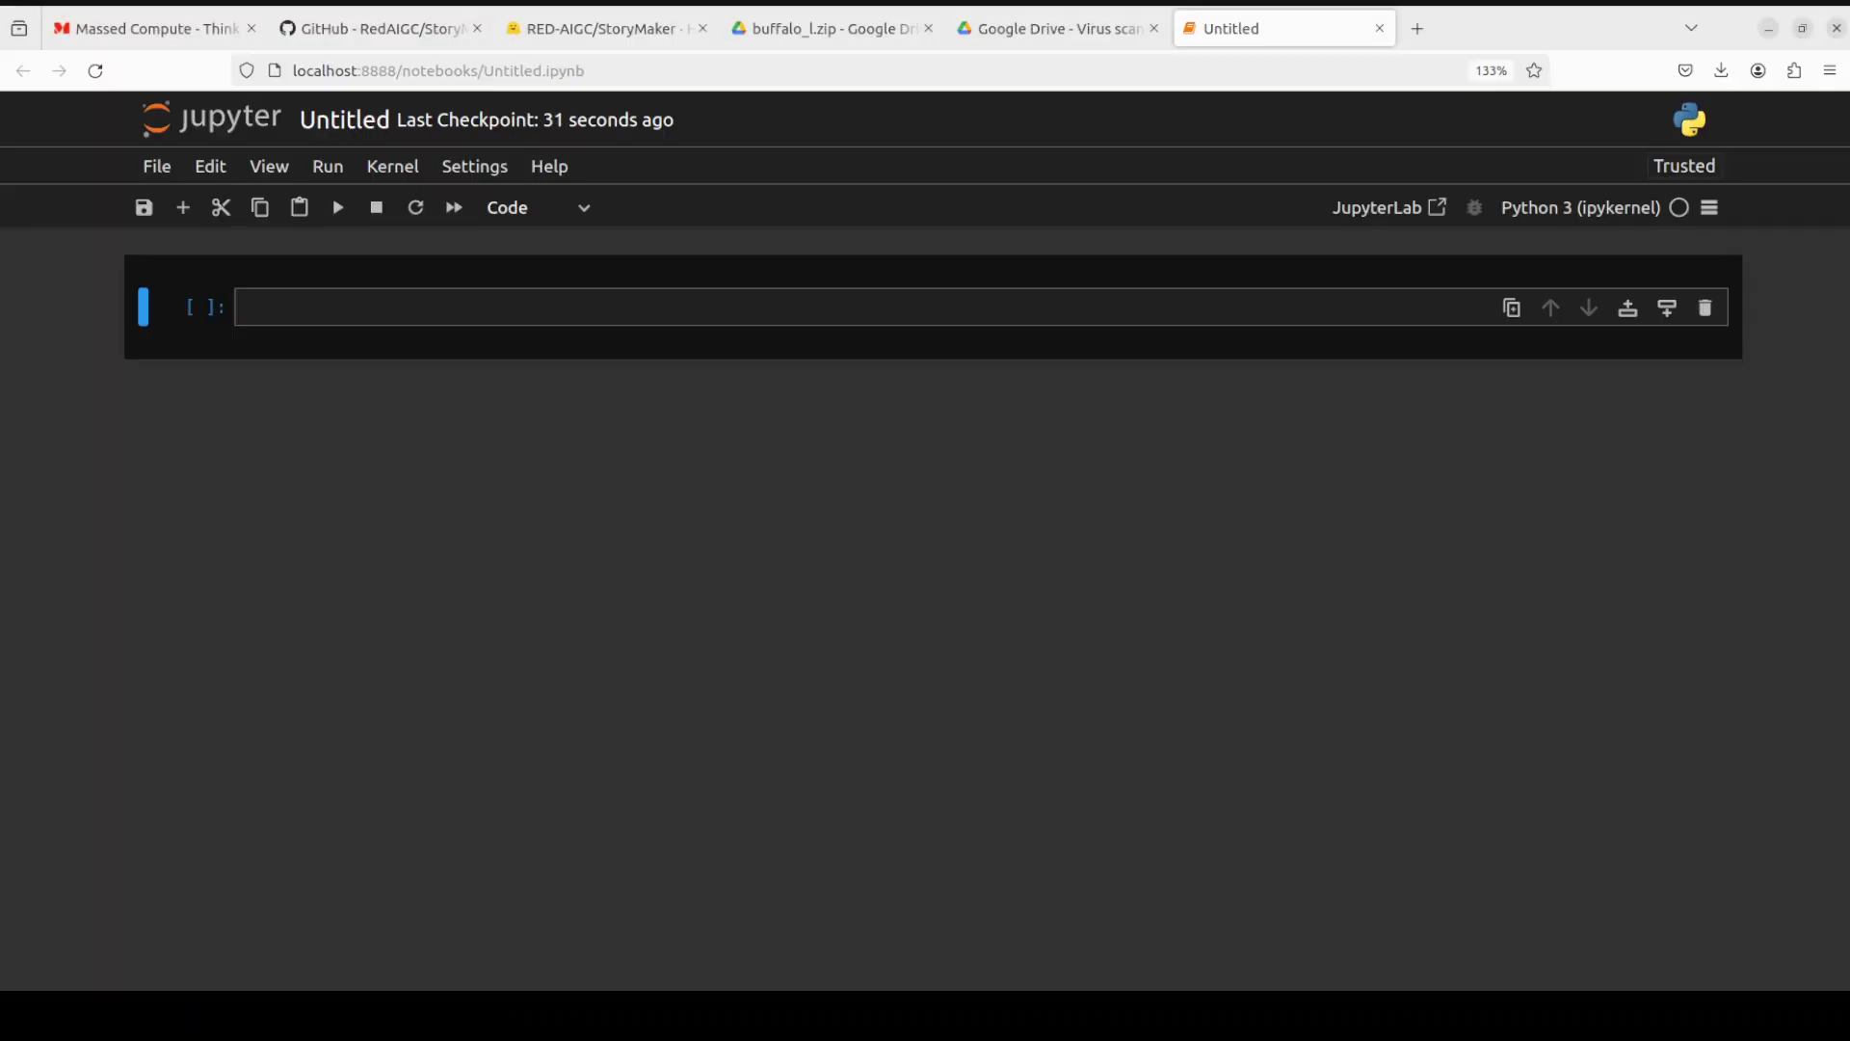
Paste setup code loading buffalo_l, the StoryMaker pipeline and adapter into the first cell, highlighting key lines.
{"action": "key", "text": "Return"}
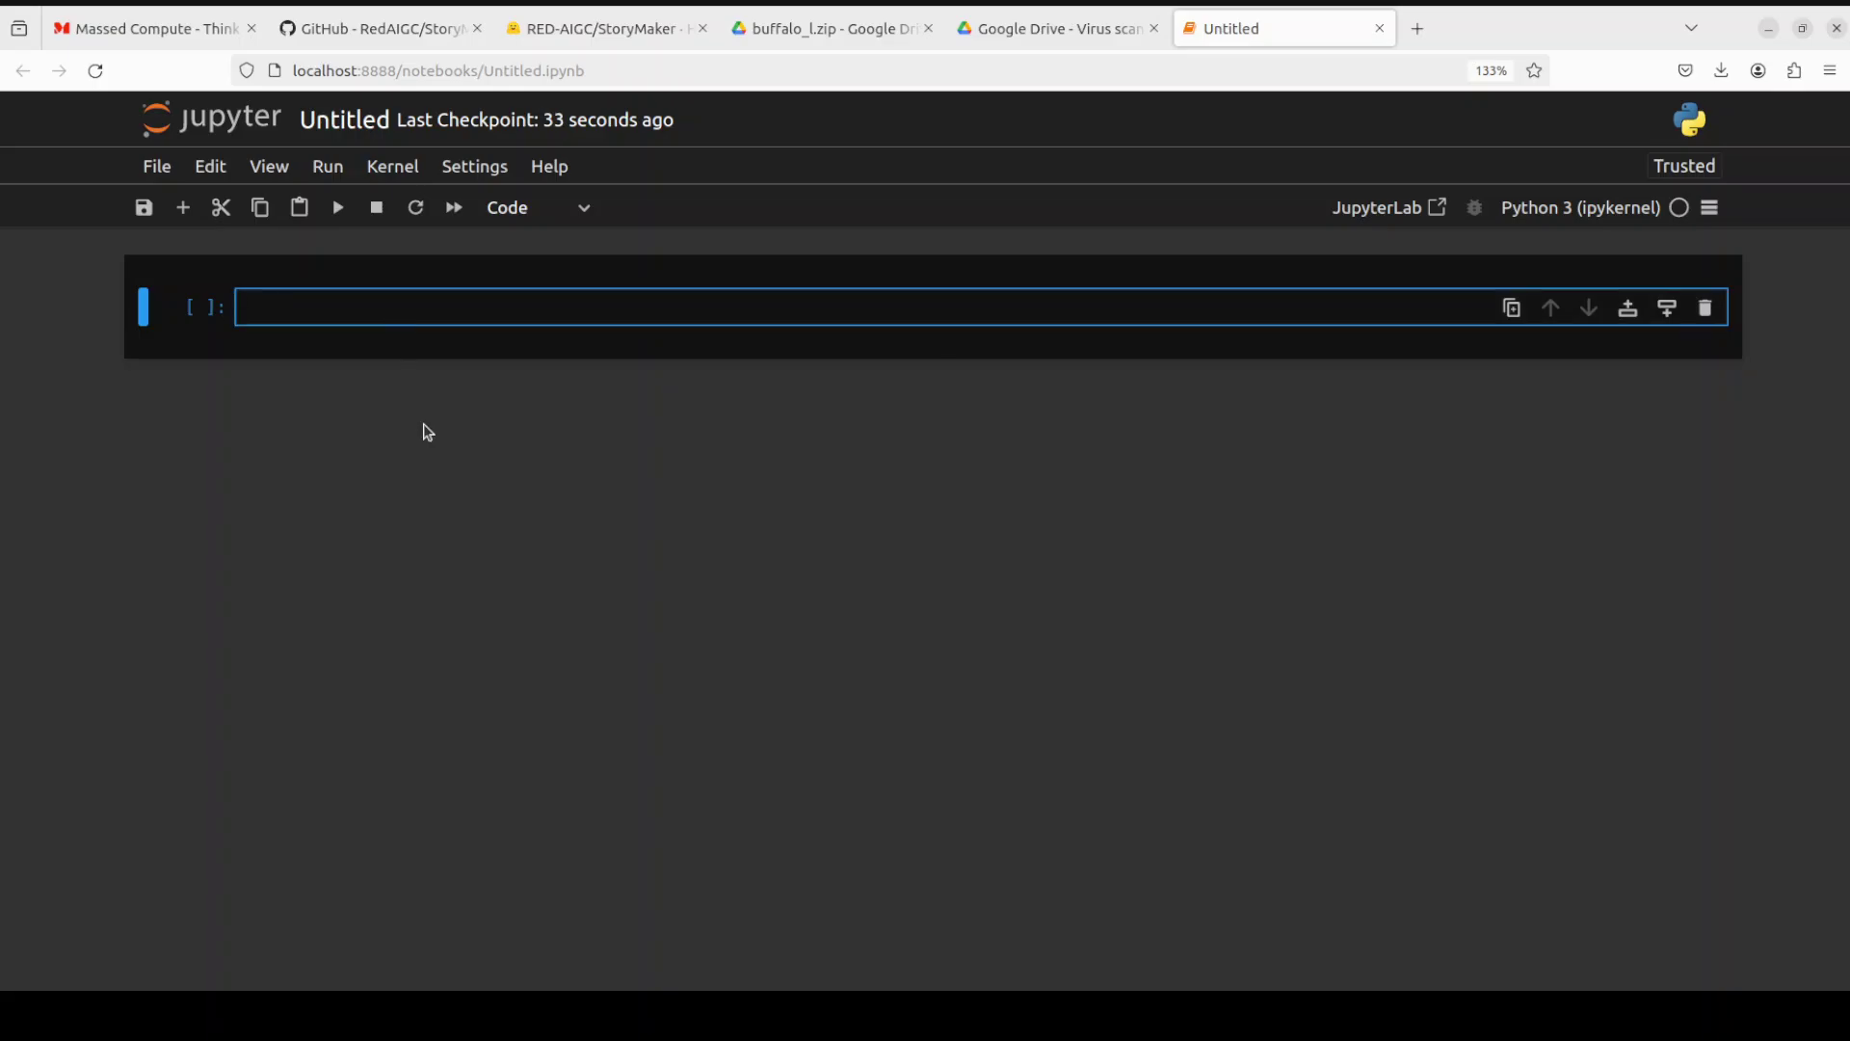
{"action": "type", "text": "import diffusers  import cv2 import torch import numpy as np from PIL import Image  from insightface.app import FaceAnalysis from pipeline_sdxl_storymaker import StableDiffusionXLStoryMakerPipeline  # prepare 'buffalo_l' under ./models app = FaceAnalysis(name='buffalo_l', root='./', providers=['CUDAExecutionProvider', 'CPUExecutionProvider']) app.prepare(ctx_id=0, det_size=(640, 640))  # prepare models under ./checkpoints face_adapter = f'./checkpoints/mask.bin' image_encoder_path = 'laion/CLIP-ViT-H-14-laion2B-s32B-b79K'  #  from https://huggingface.co/laion/CLIP-ViT-H-14-laion2B-s32B-b79K  base_model = 'huaquan/YamerMIX_v11'  # from https://huggingface.co/huaquan/YamerMIX_v11 pipe = StableDiffusionXLStoryMakerPipeline.from_pretrained(     base_model,     torch_dtype=torch.float16 ) pipe.cuda()  # load adapter pipe.load_storymaker_adapter(image_encoder_path, face_adapter, scale=0.8, lora_scale=0.8) pipe.scheduler = UniPCMultistepScheduler.from_config(pipe.scheduler.config)"}
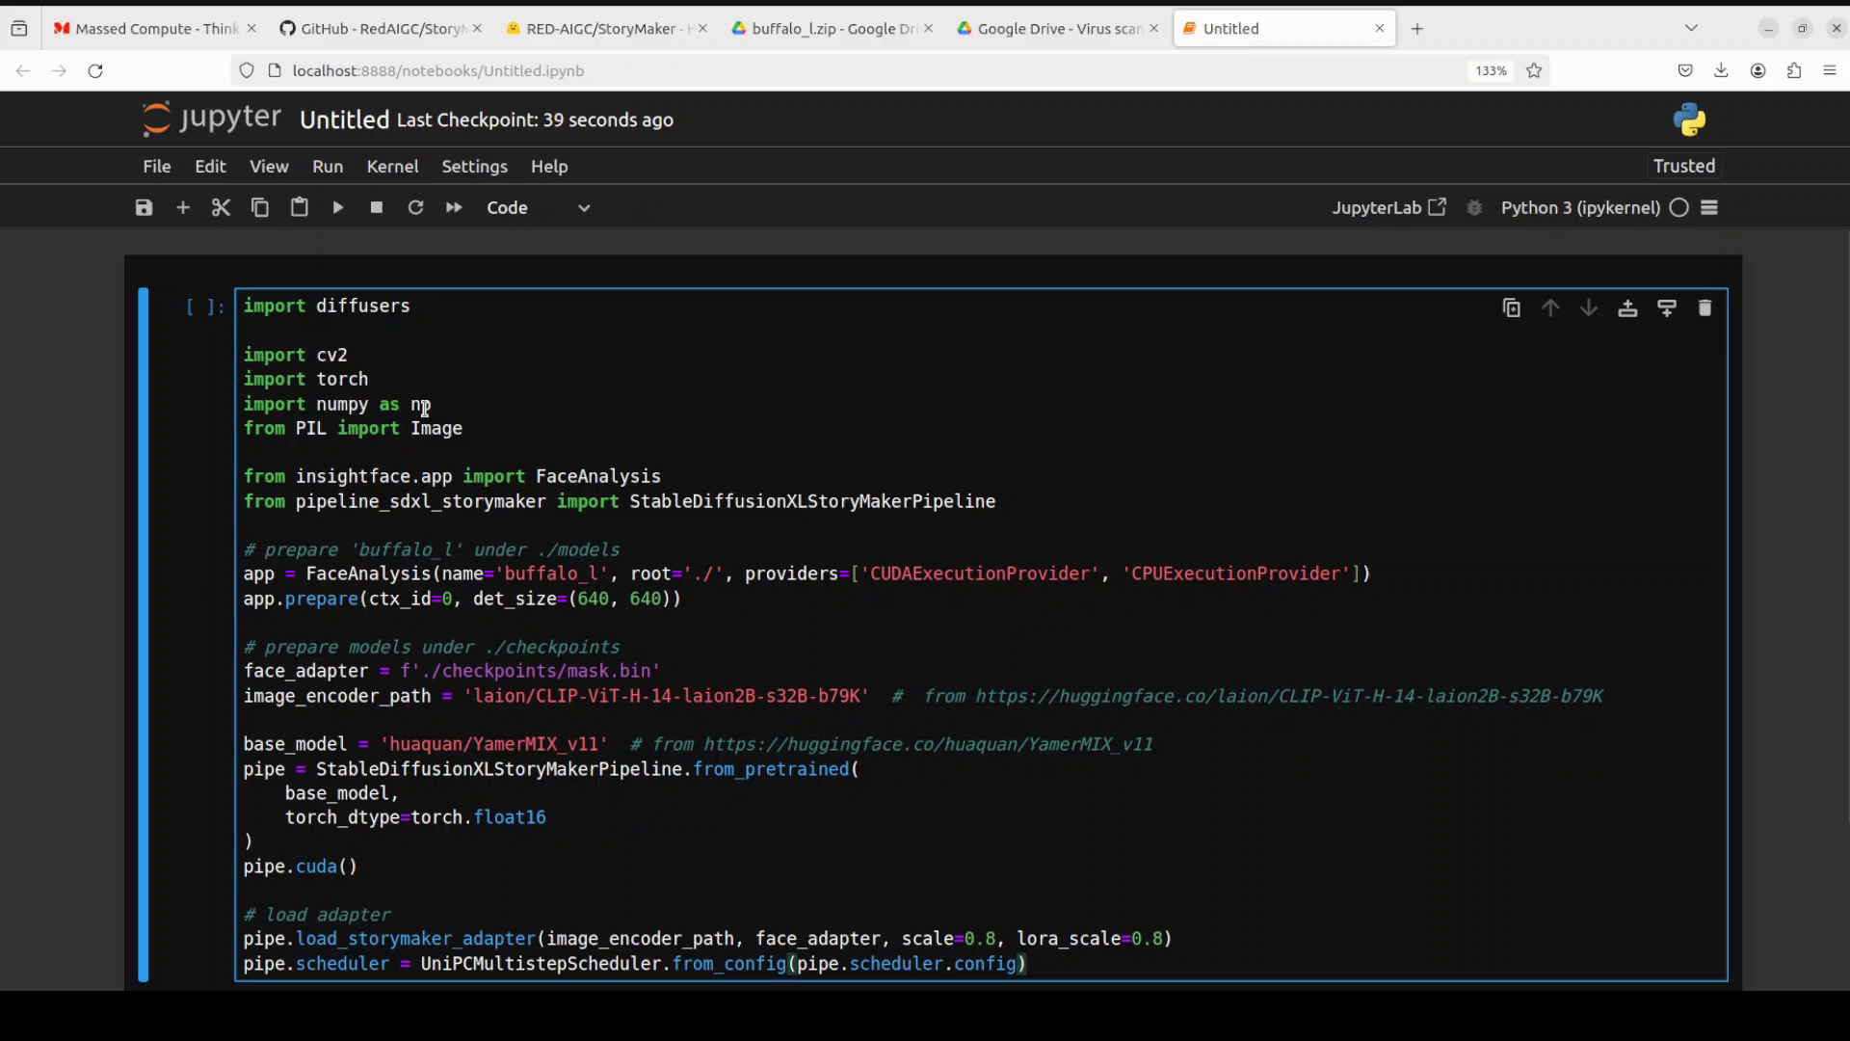
{"action": "left_click_drag", "start_coordinate": [327, 572], "coordinate": [536, 573]}
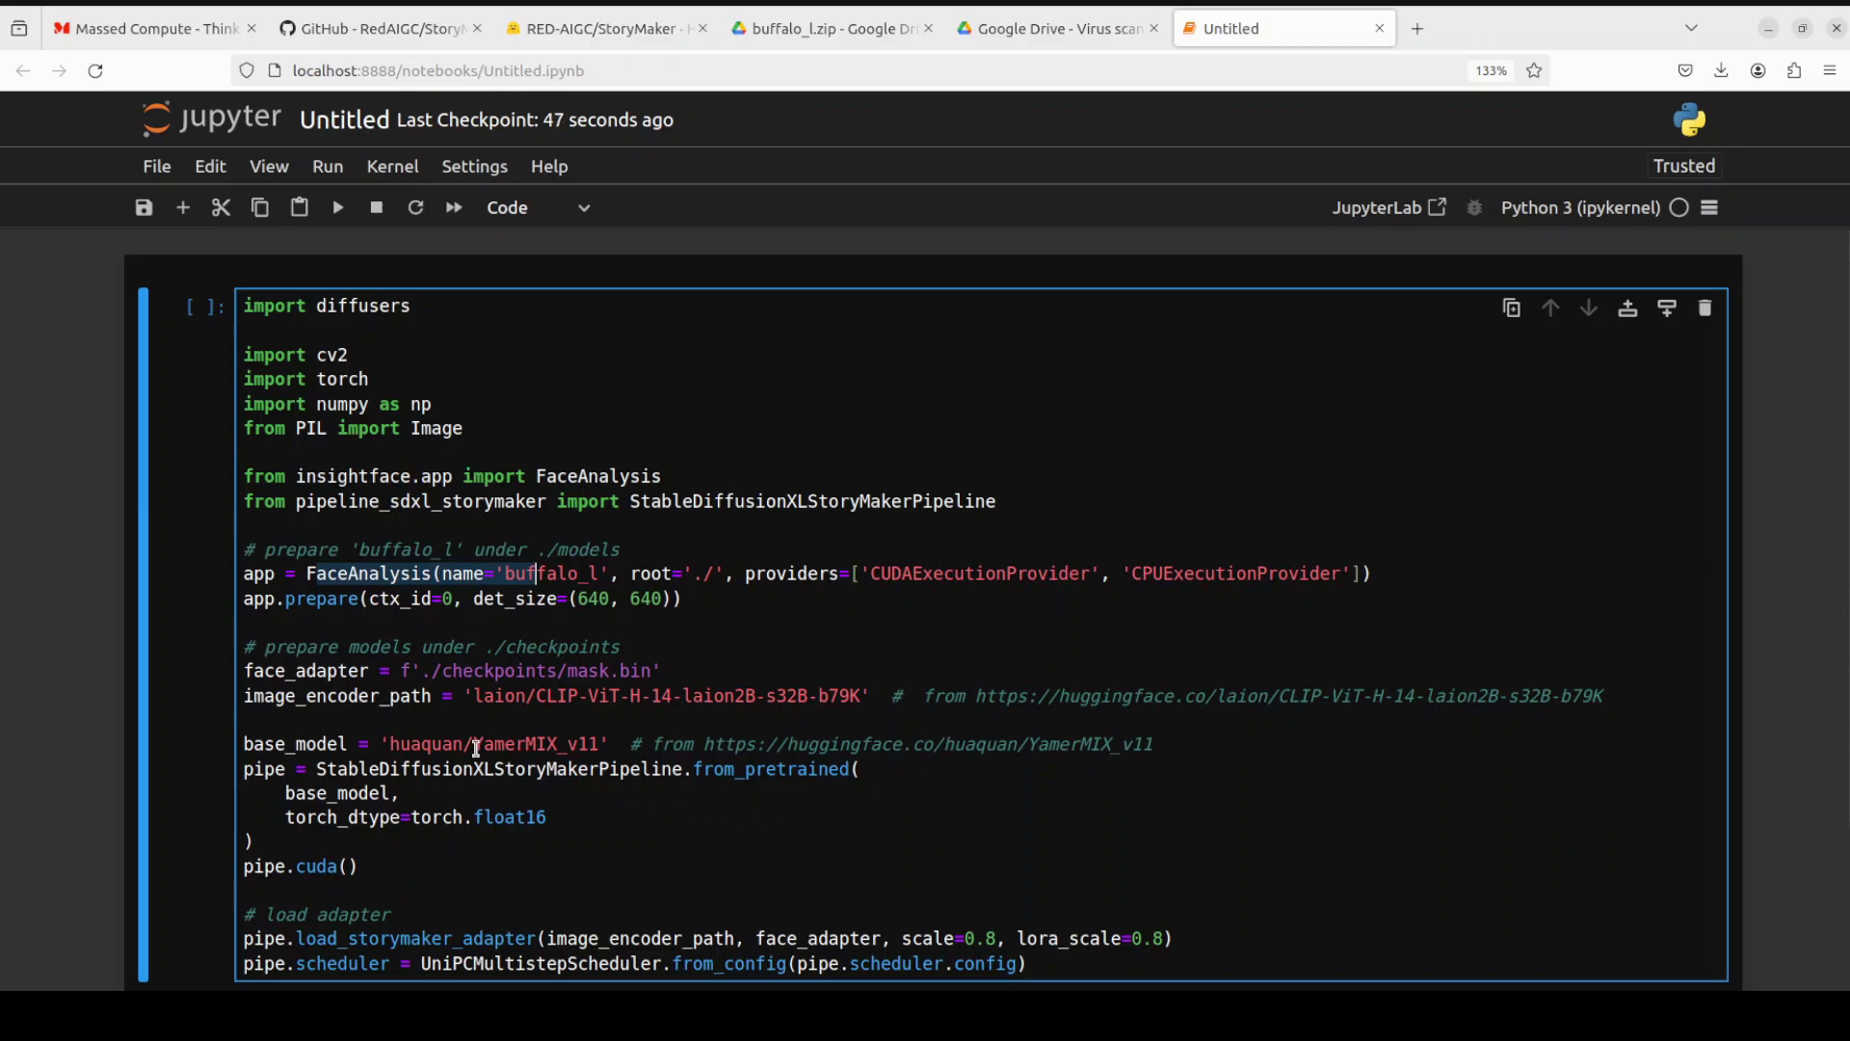
{"action": "scroll", "coordinate": [475, 748], "scroll_direction": "down", "scroll_amount": 2}
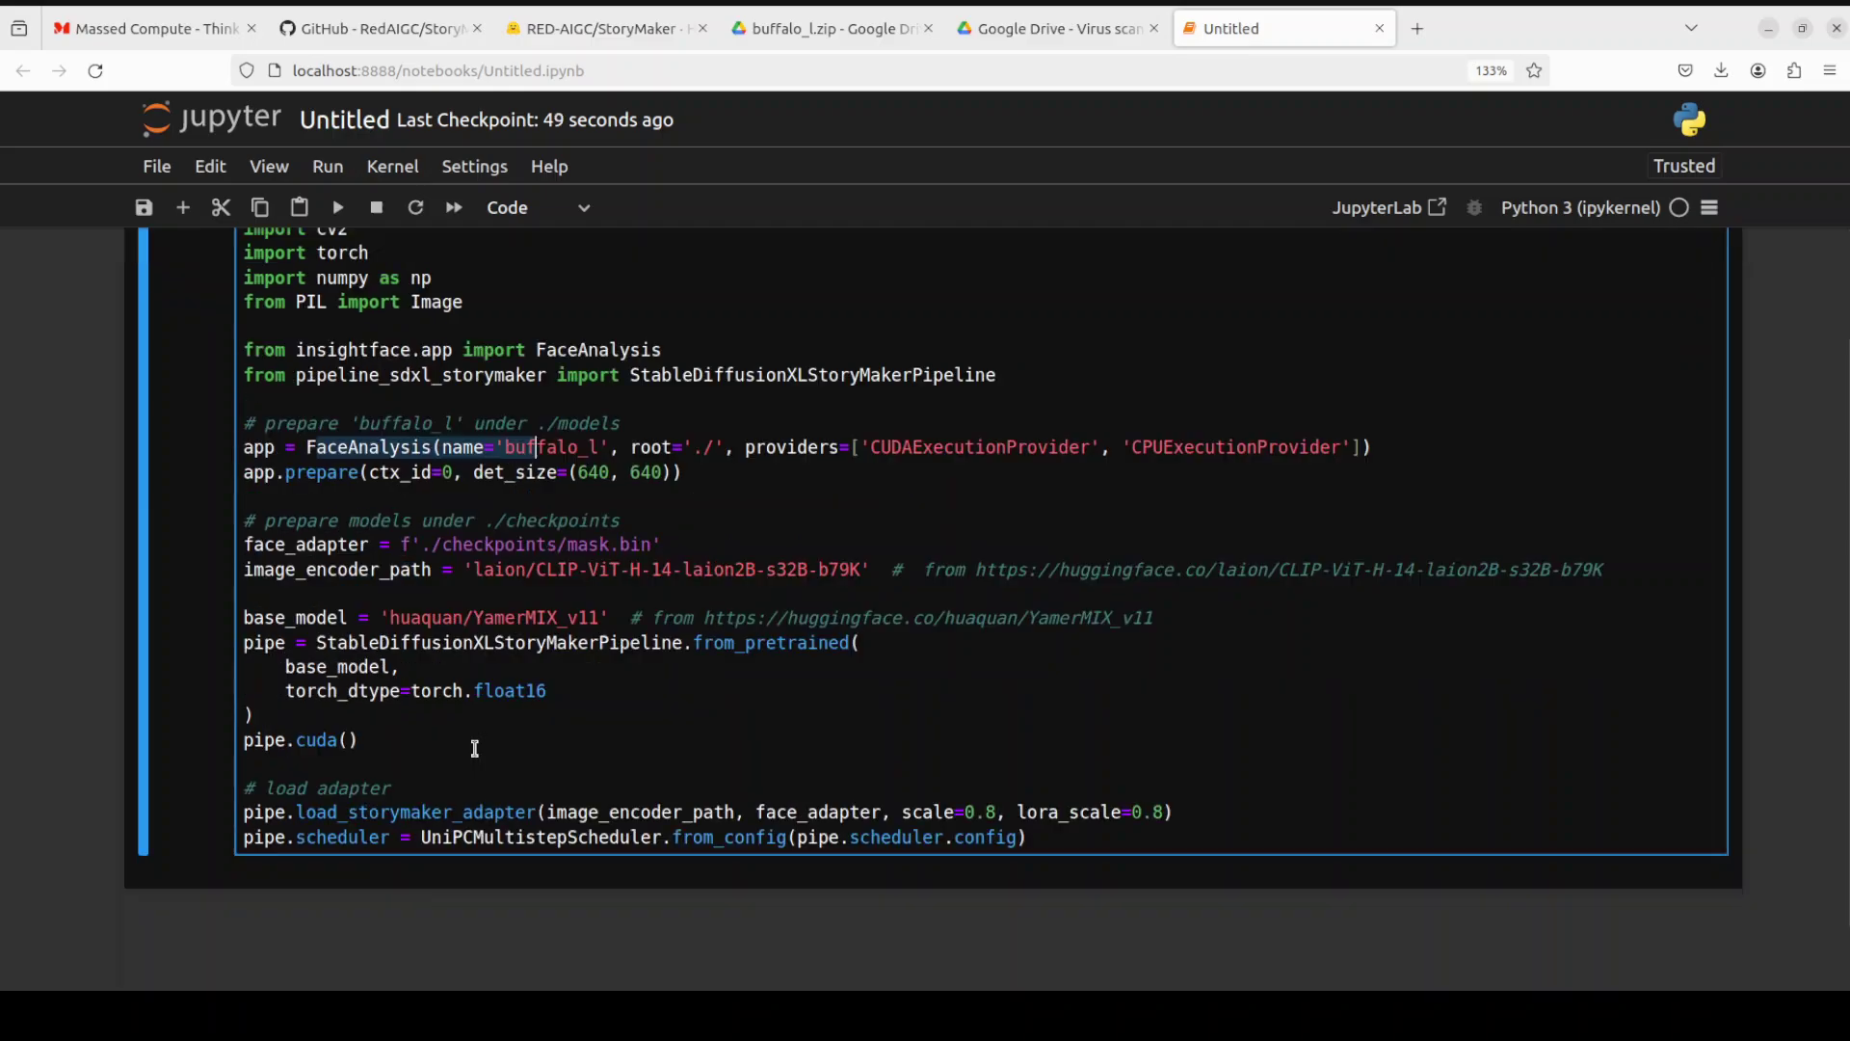
{"action": "left_click_drag", "start_coordinate": [420, 644], "coordinate": [704, 643]}
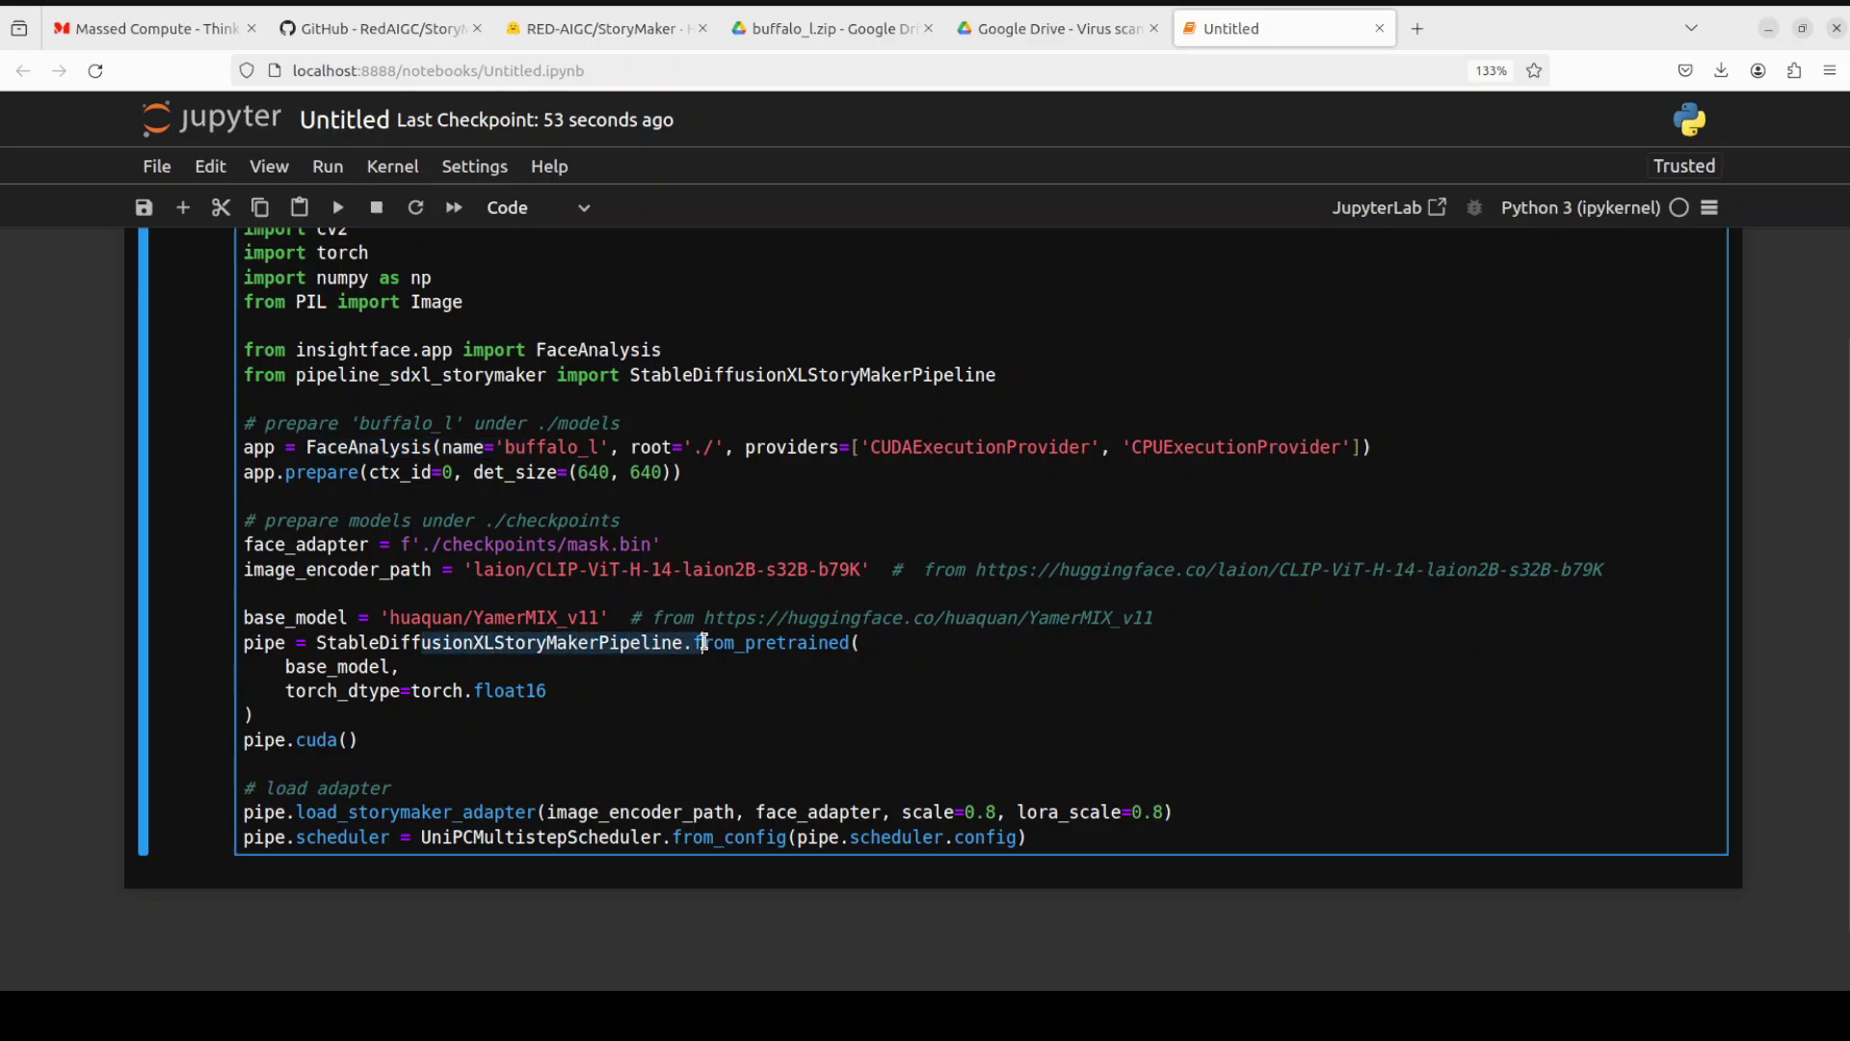
{"action": "left_click_drag", "start_coordinate": [287, 740], "coordinate": [359, 741]}
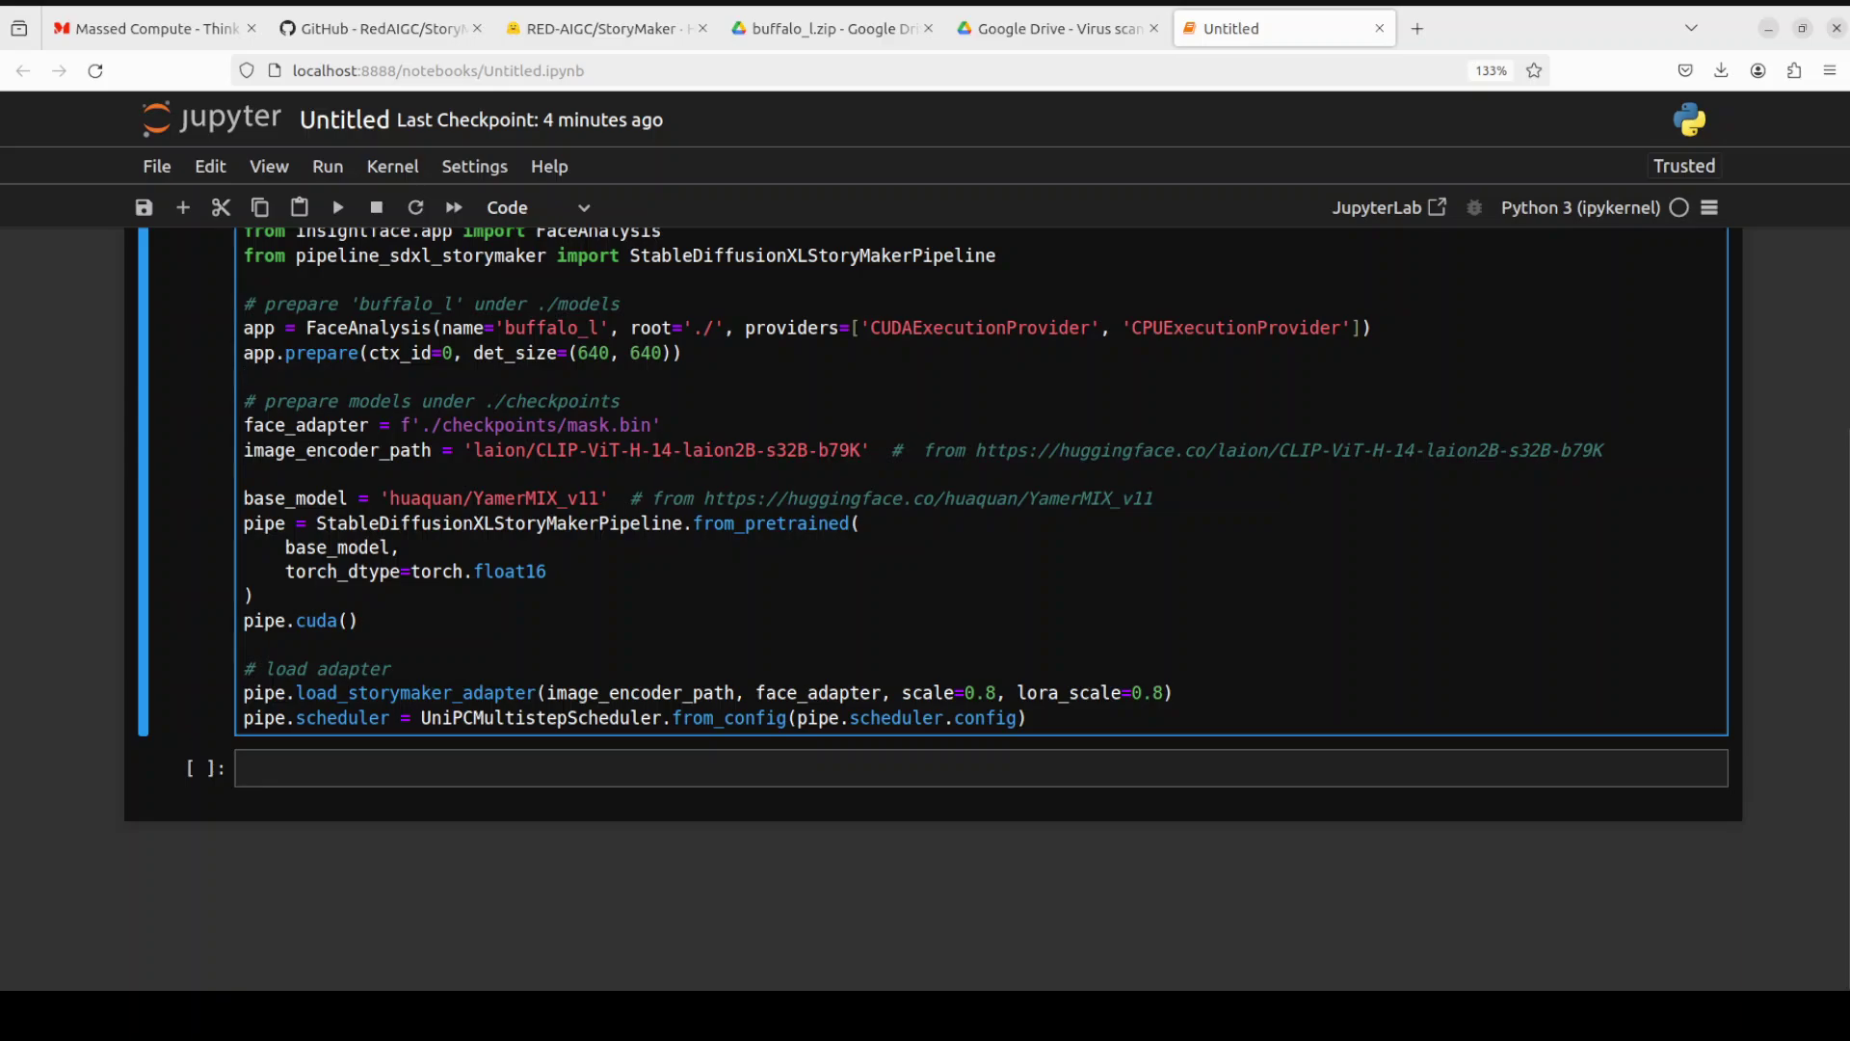
Paste and run code generating four red-hat volcano selfies from ldh.png, after previewing ldh.png.
{"action": "left_click", "coordinate": [339, 777]}
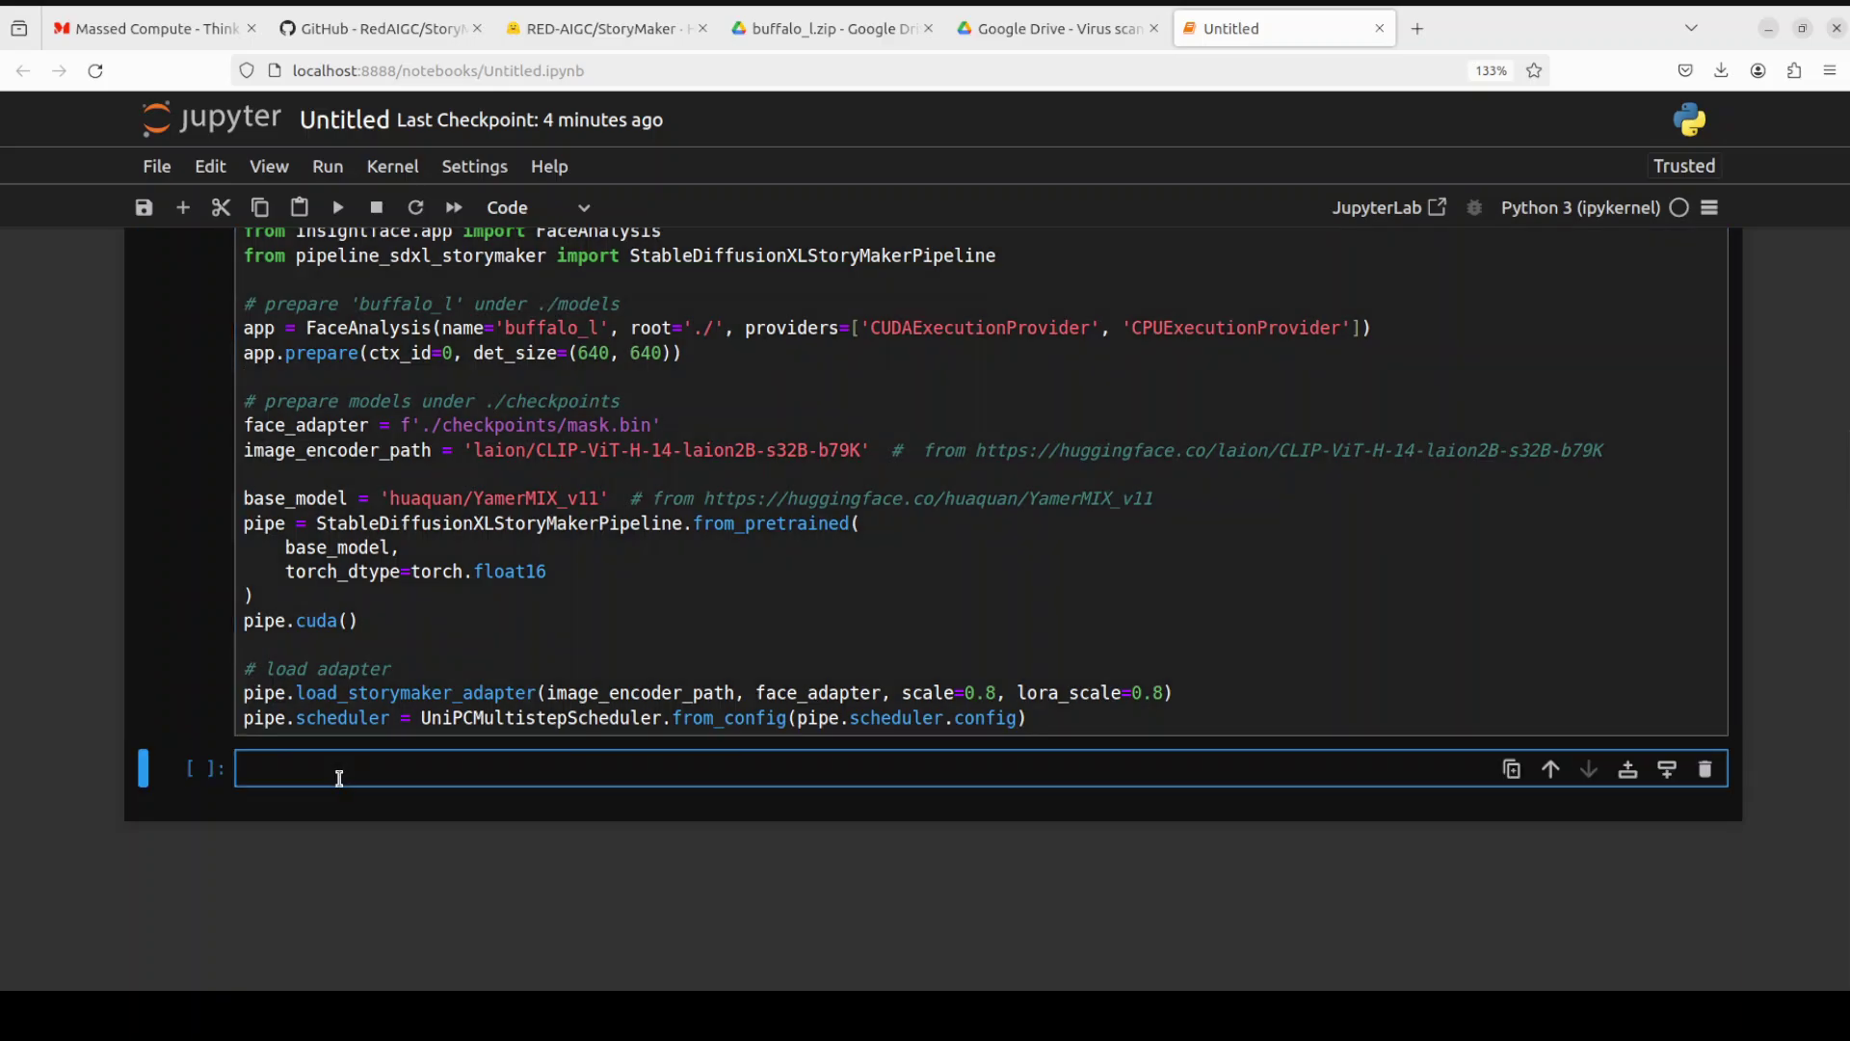
{"action": "type", "text": "face_image = Image.open(\"examples/ldh.png\").convert('RGB') mask_image = Image.open(\"examples/ldh_mask.png\").convert('RGB')  face_info = app.get(cv2.cvtColor(np.array(image), cv2.COLOR_RGB2BGR)) face_info = sorted(face_info, key=lambda x:(x['bbox'][2]-x['bbox'][0])*(x['bbox'][3]-x['bbox'][1]))[-1] # only use the maximum face  prompt = \"a person is taking a selfie, the person is wearing a red hat, and a volcano is in the distance\" n_prompt = \"bad quality, NSFW, low quality, ugly, disfigured, deformed\"  generator = torch.Generator(device='cuda').manual_seed(666) for i in range(4):     output = pipe(         image=image, mask_image=mask_image, face_info=face_info,         prompt=prompt,         negative_prompt=n_prompt,         ip_adapter_scale=0.8, lora_scale=0.8,         num_inference_steps=25,         guidance_scale=7.5,         height=1280, width=960,         generator=generator,     ).images[0]     output.save(f'examples/results/ldh666_new_{i}.jpg')"}
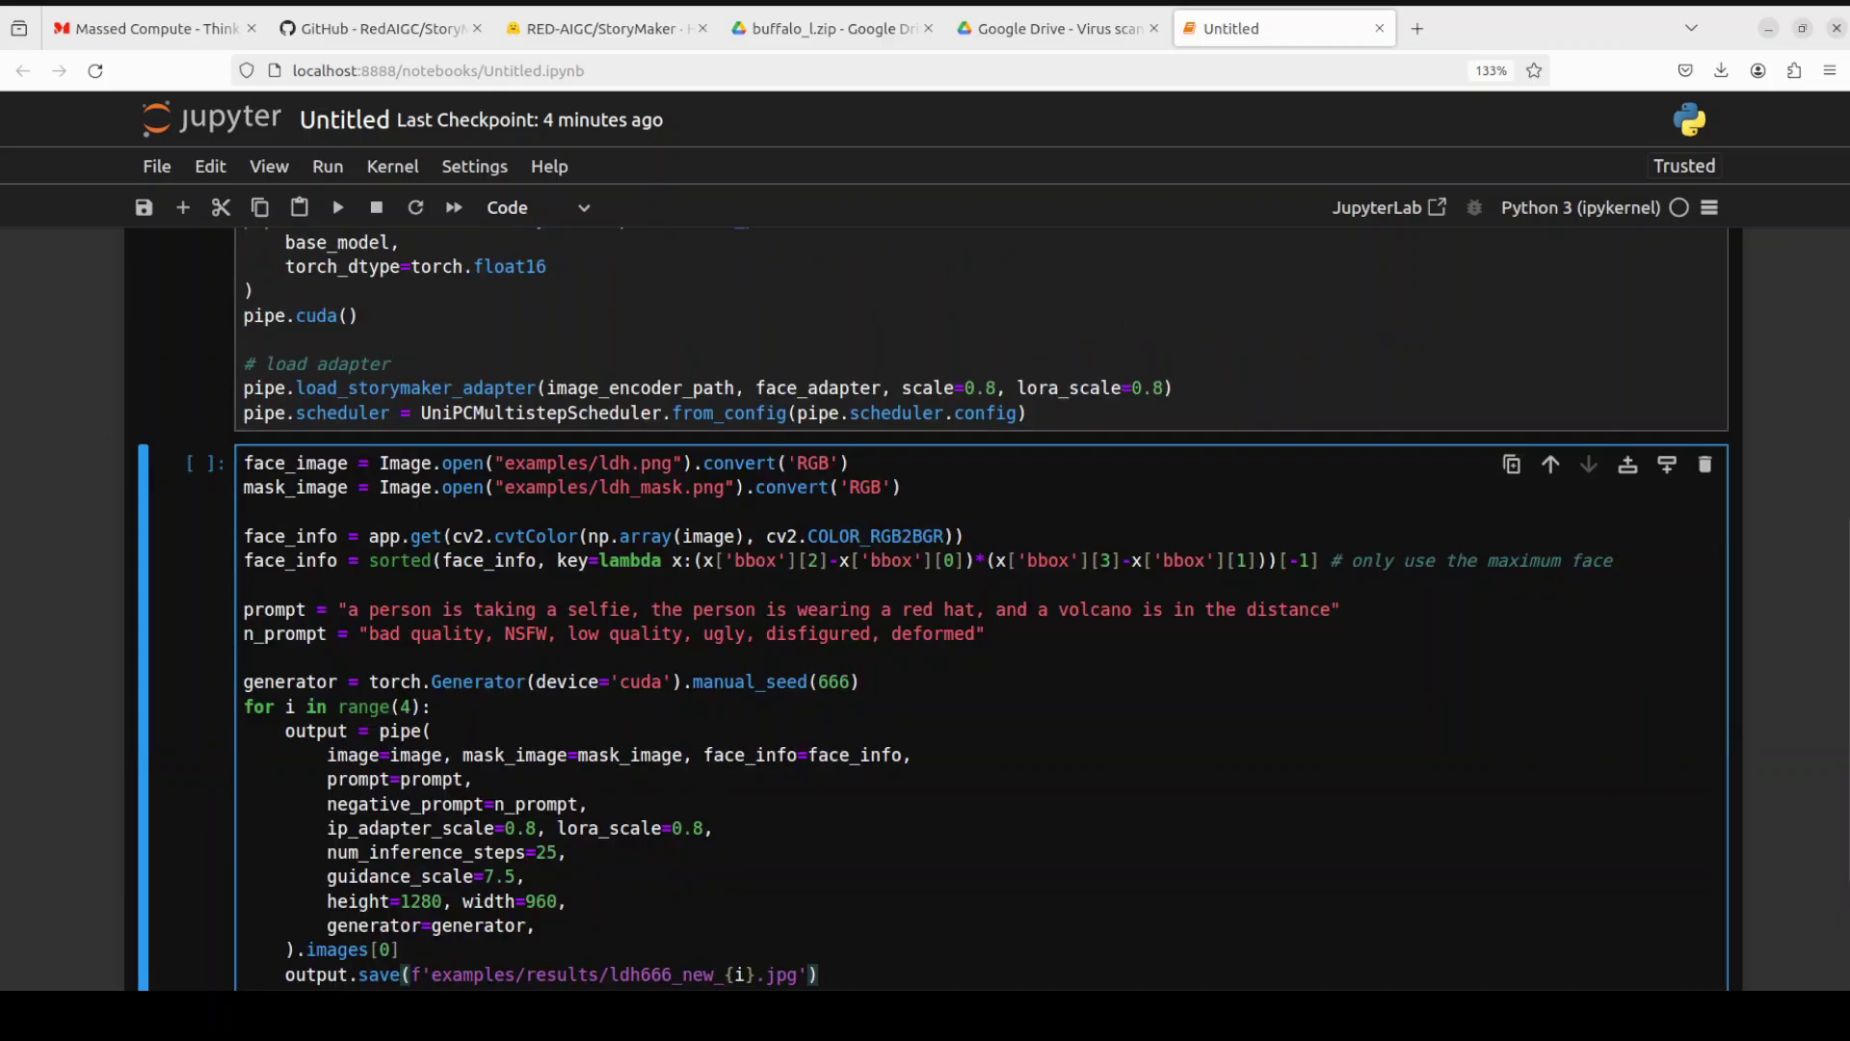
{"action": "left_click", "coordinate": [9, 388]}
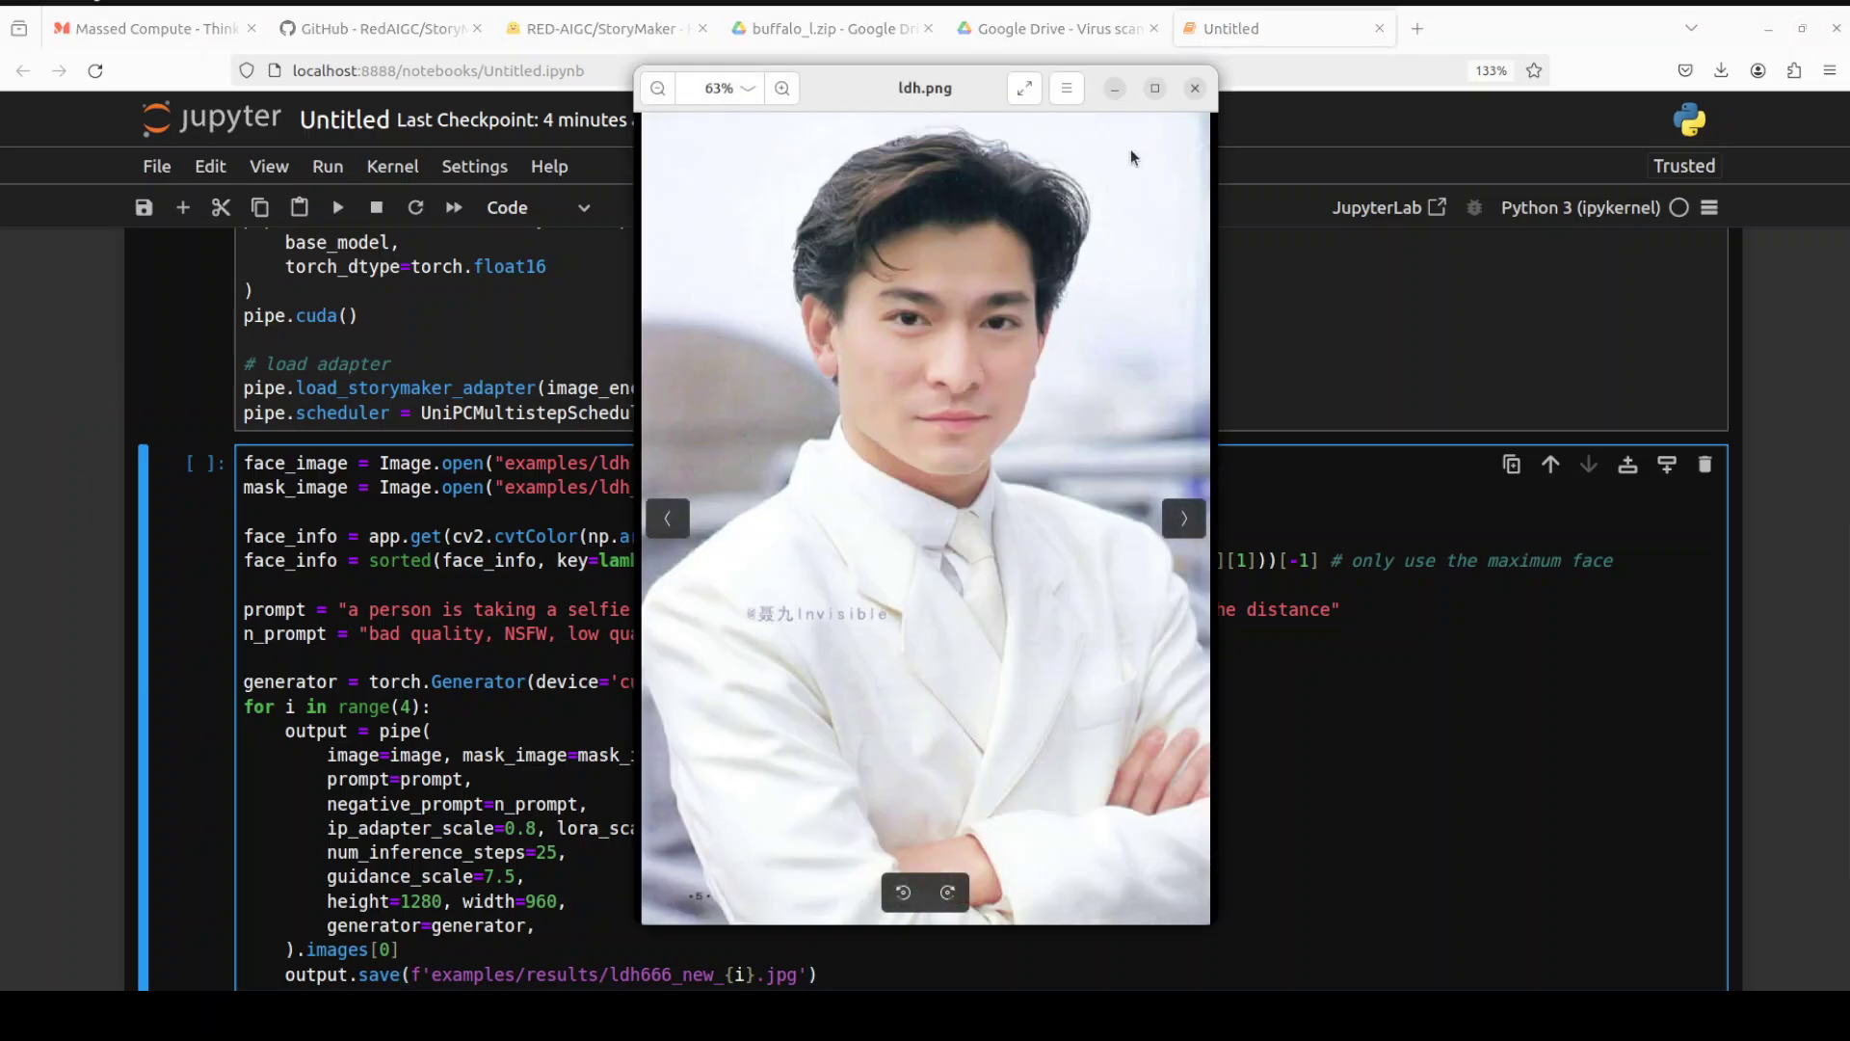
{"action": "left_click", "coordinate": [1115, 89]}
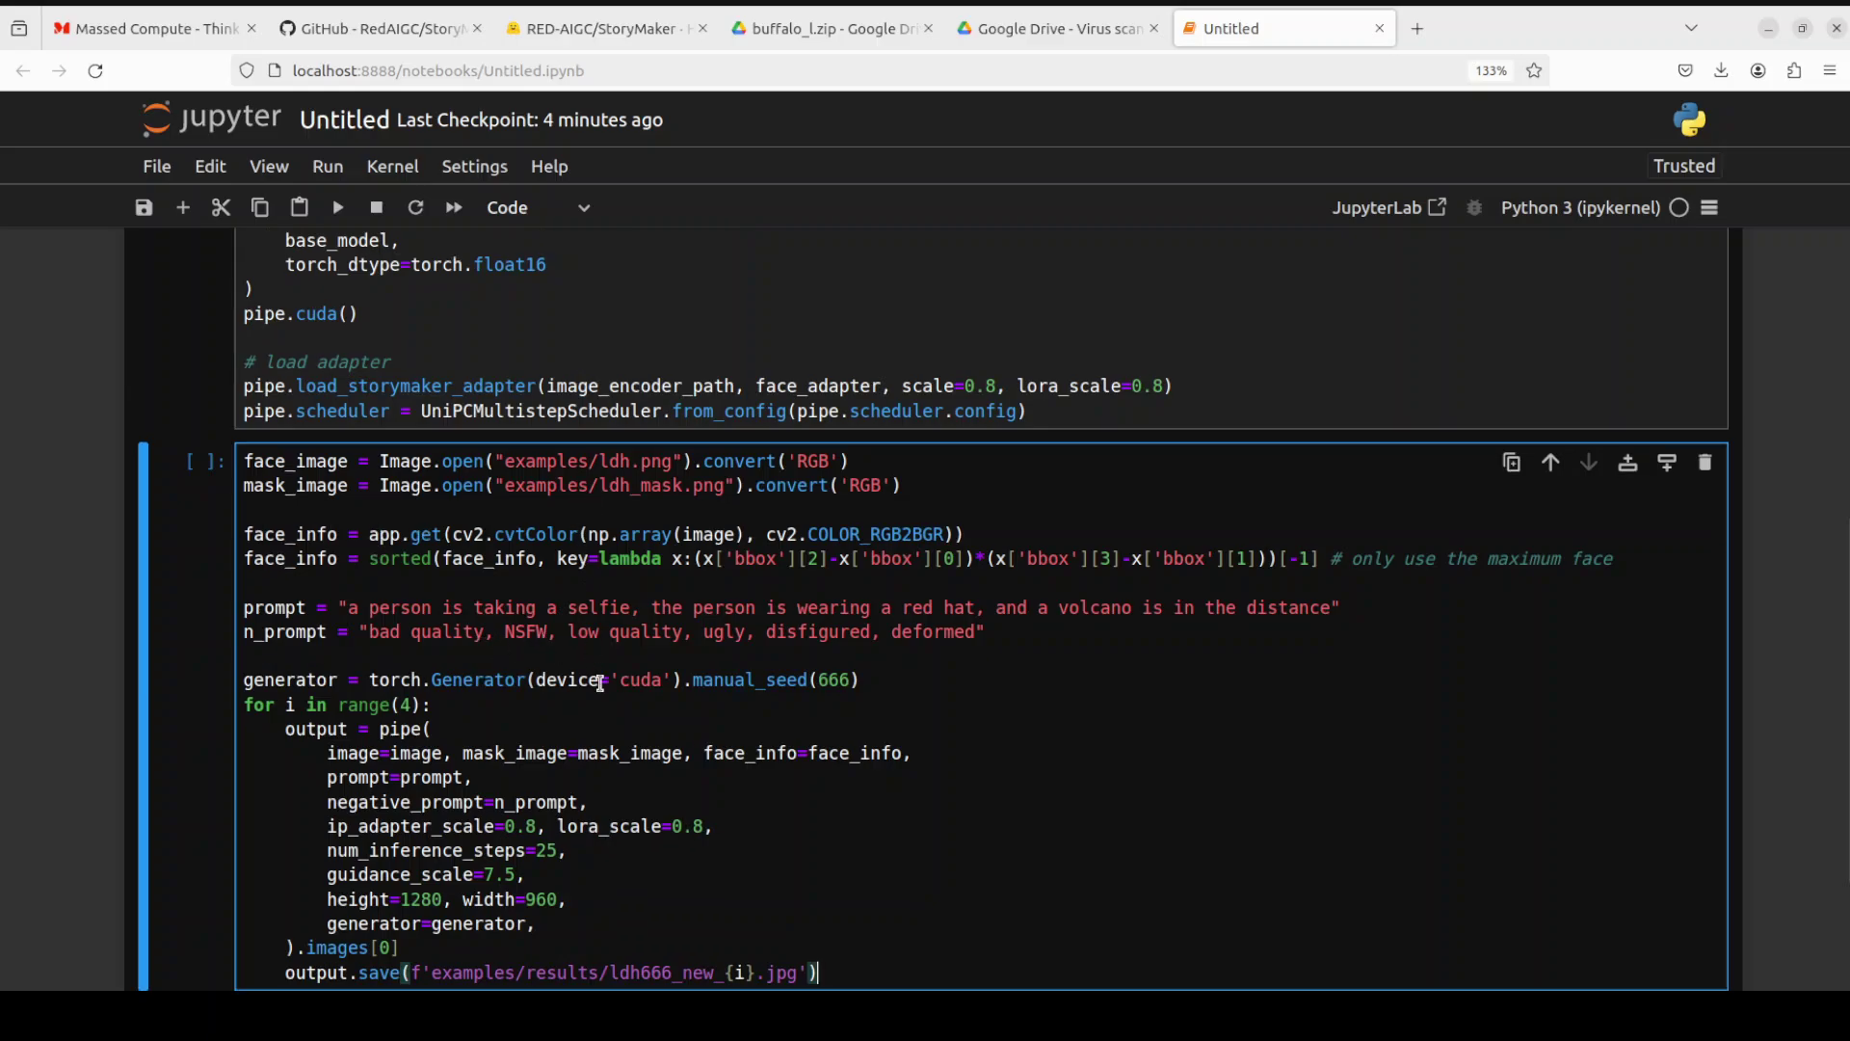
{"action": "scroll", "coordinate": [600, 682], "scroll_direction": "down", "scroll_amount": 3}
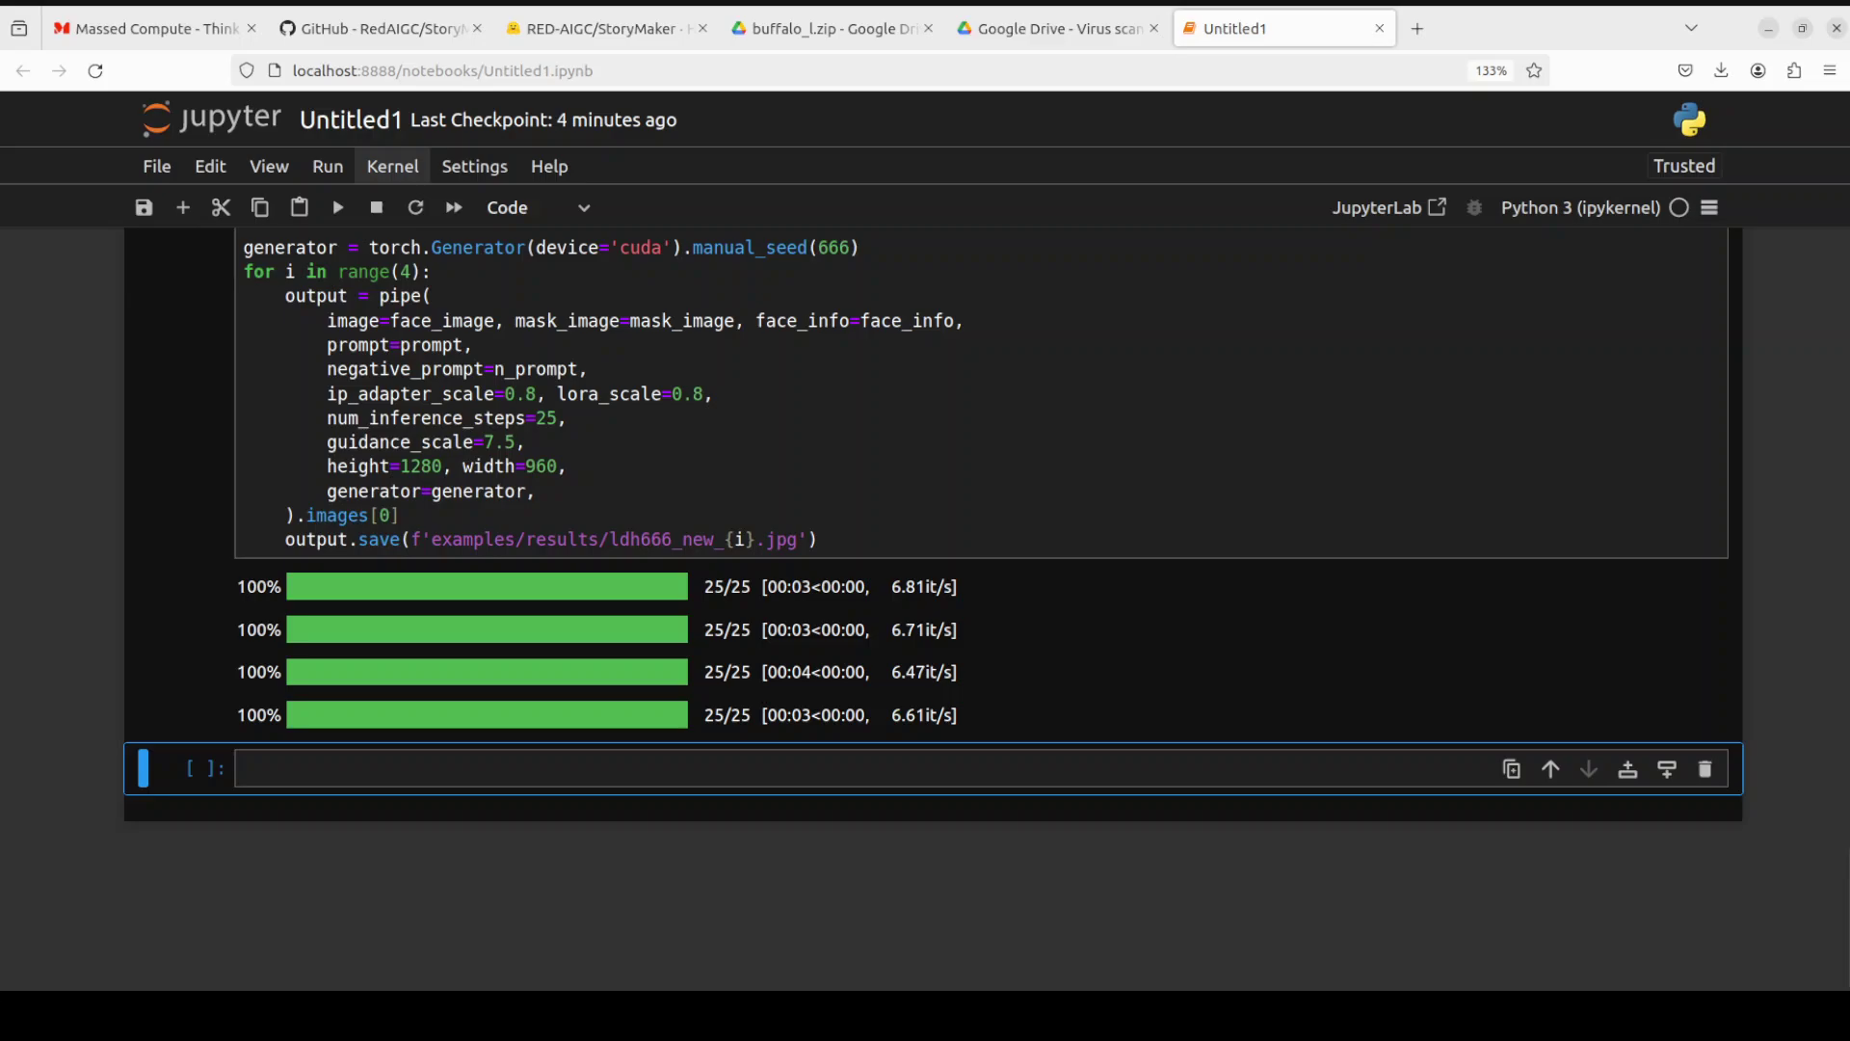
{"action": "key", "text": "alt+Tab"}
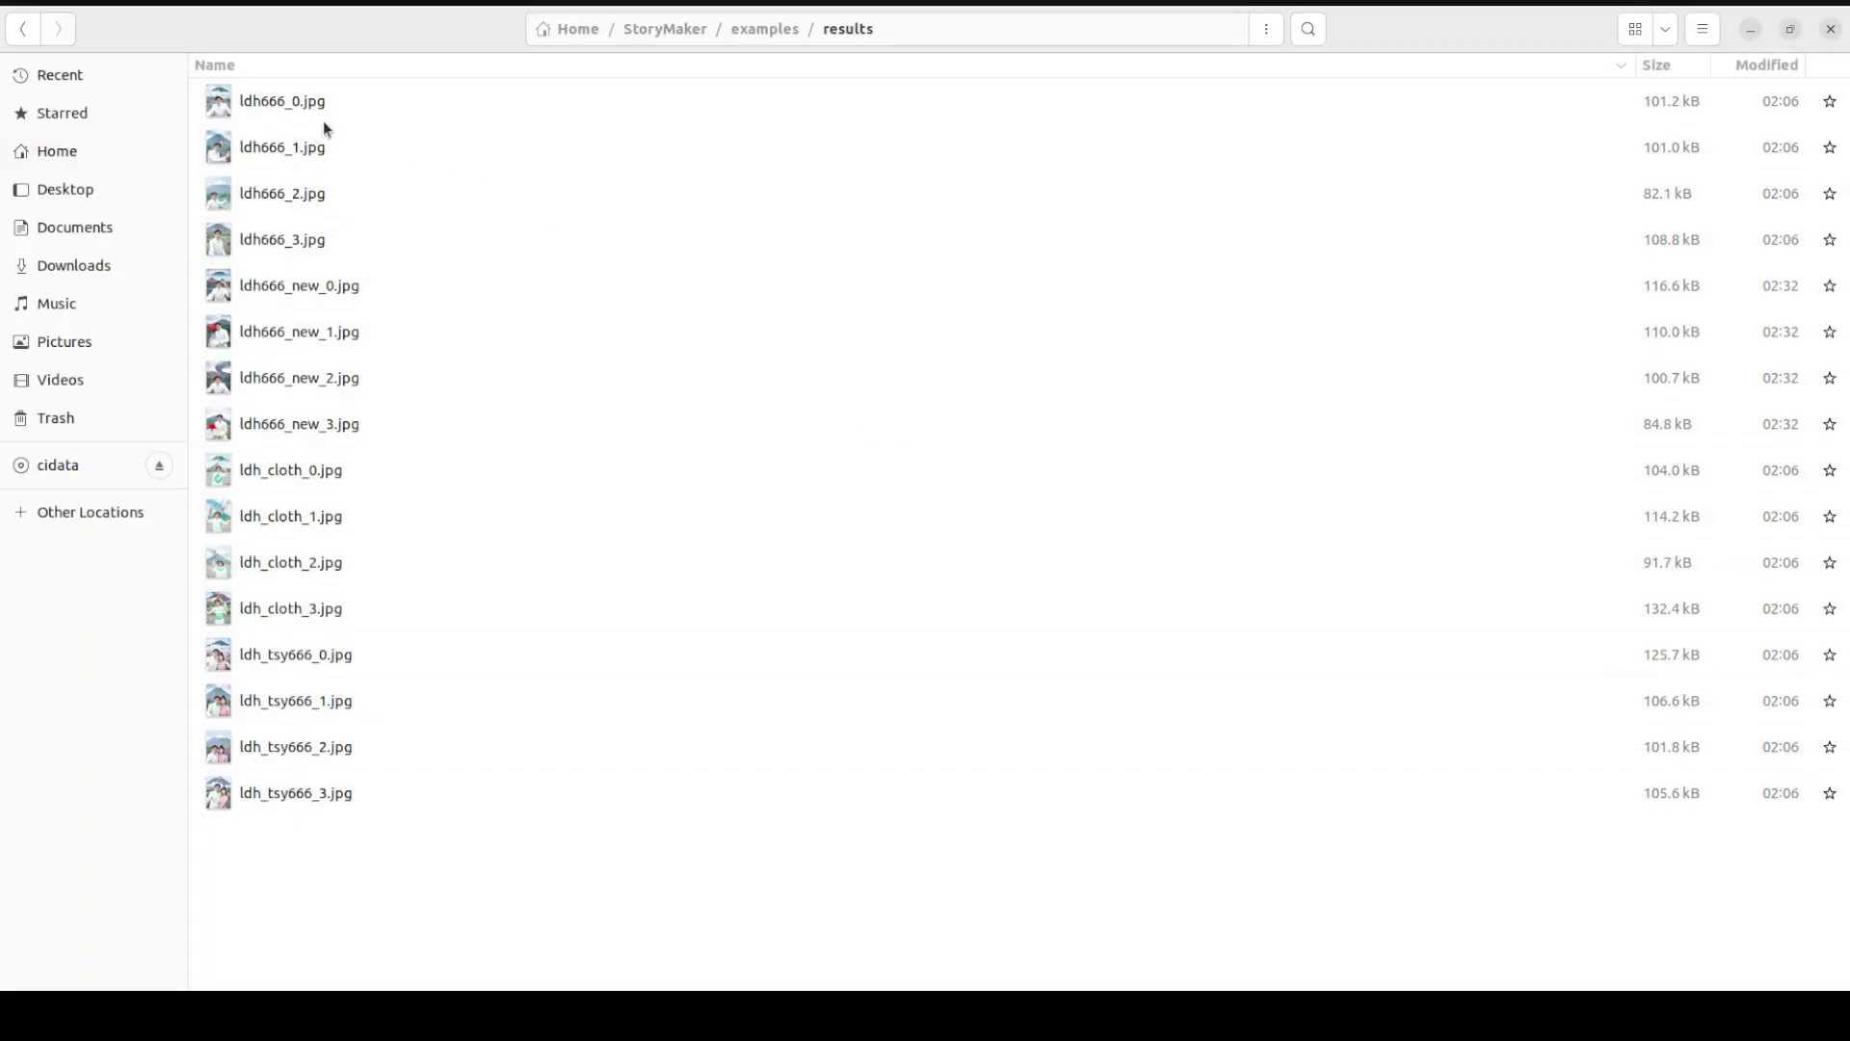
Browse the ldh666_0–3 and ldh666_new_0–3 result images in the image viewer.
{"action": "double_click", "coordinate": [275, 100]}
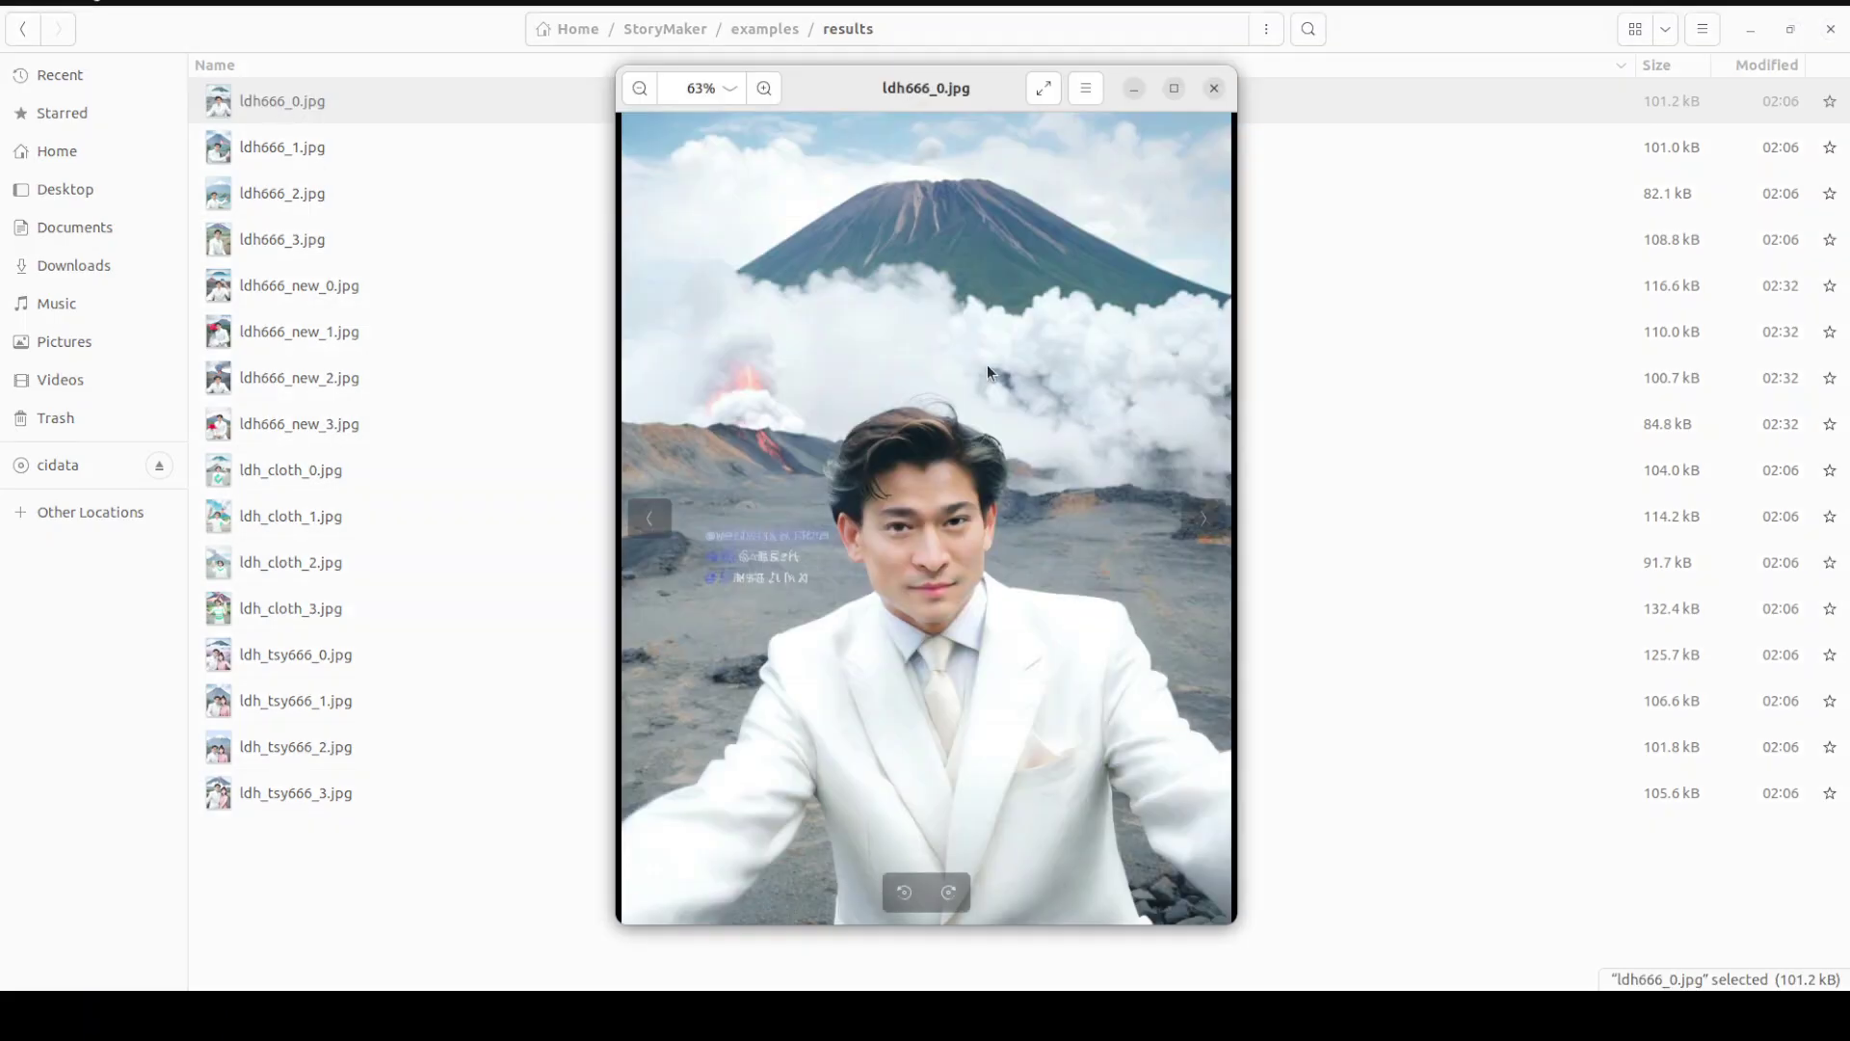
{"action": "left_click", "coordinate": [1206, 524]}
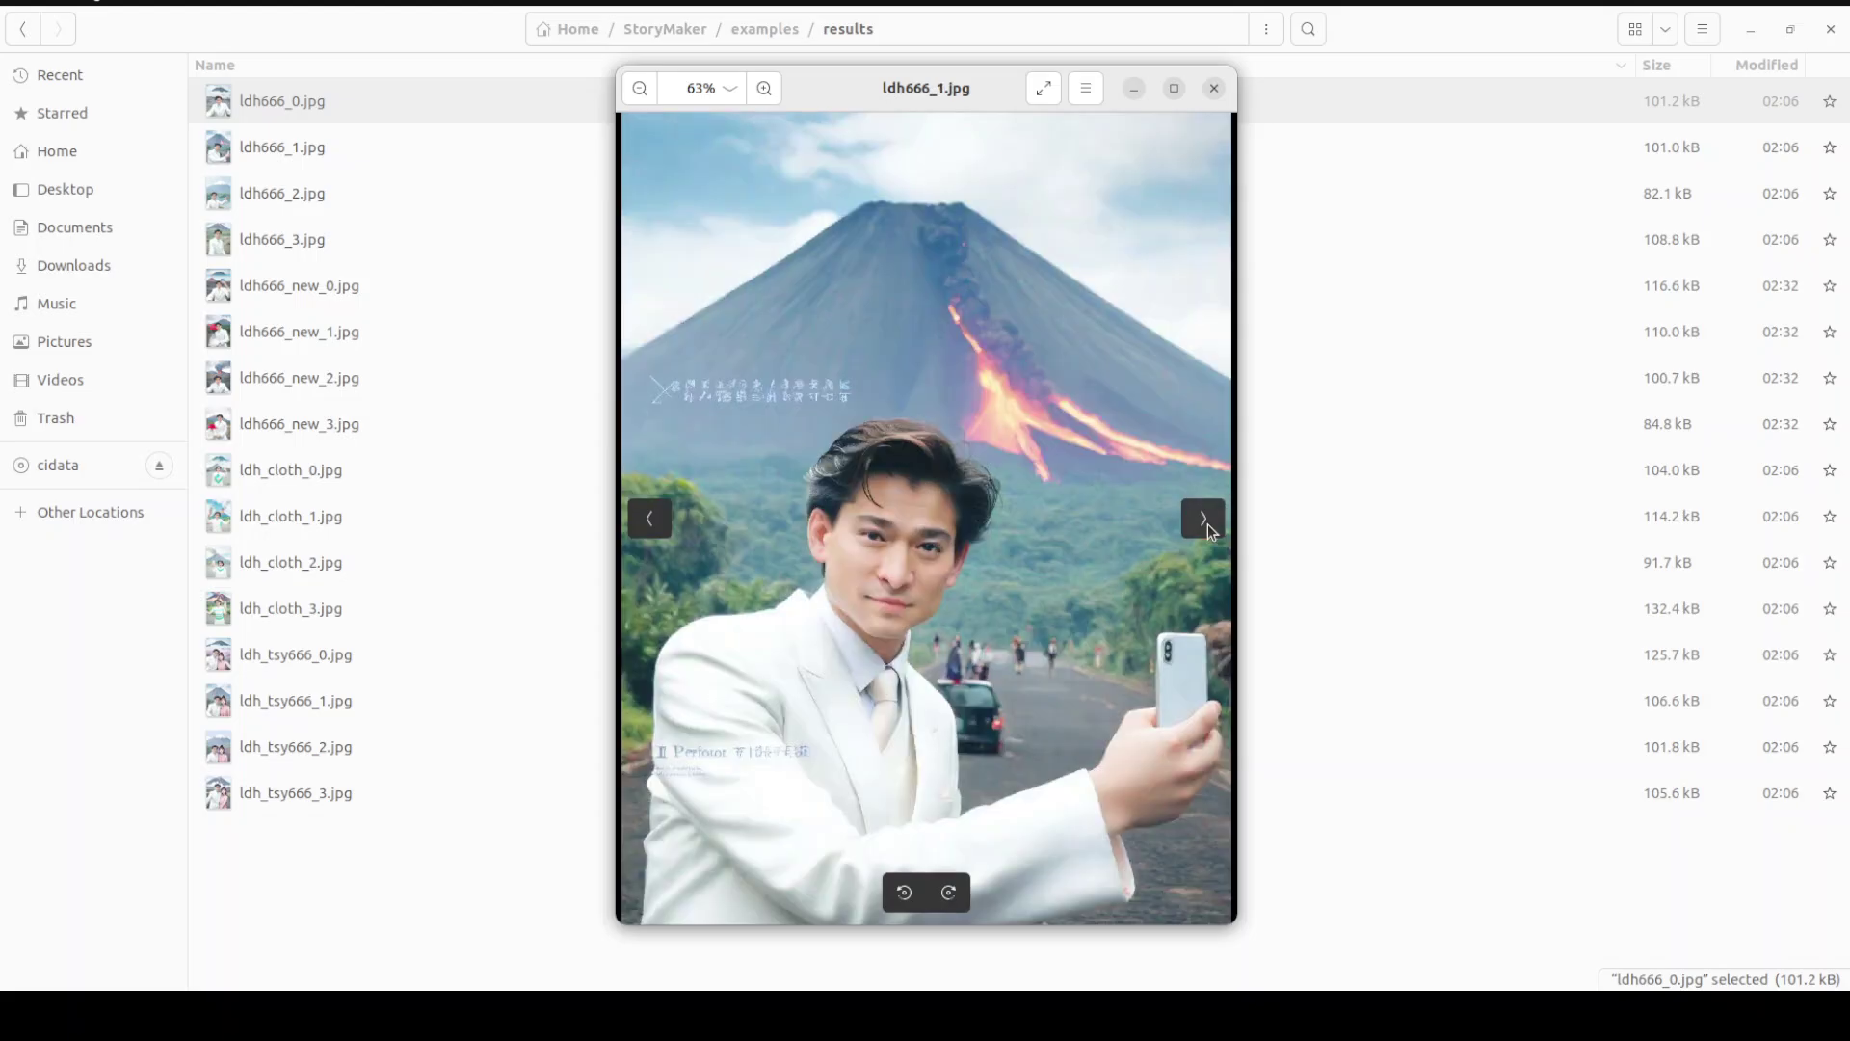
{"action": "left_click", "coordinate": [1207, 524]}
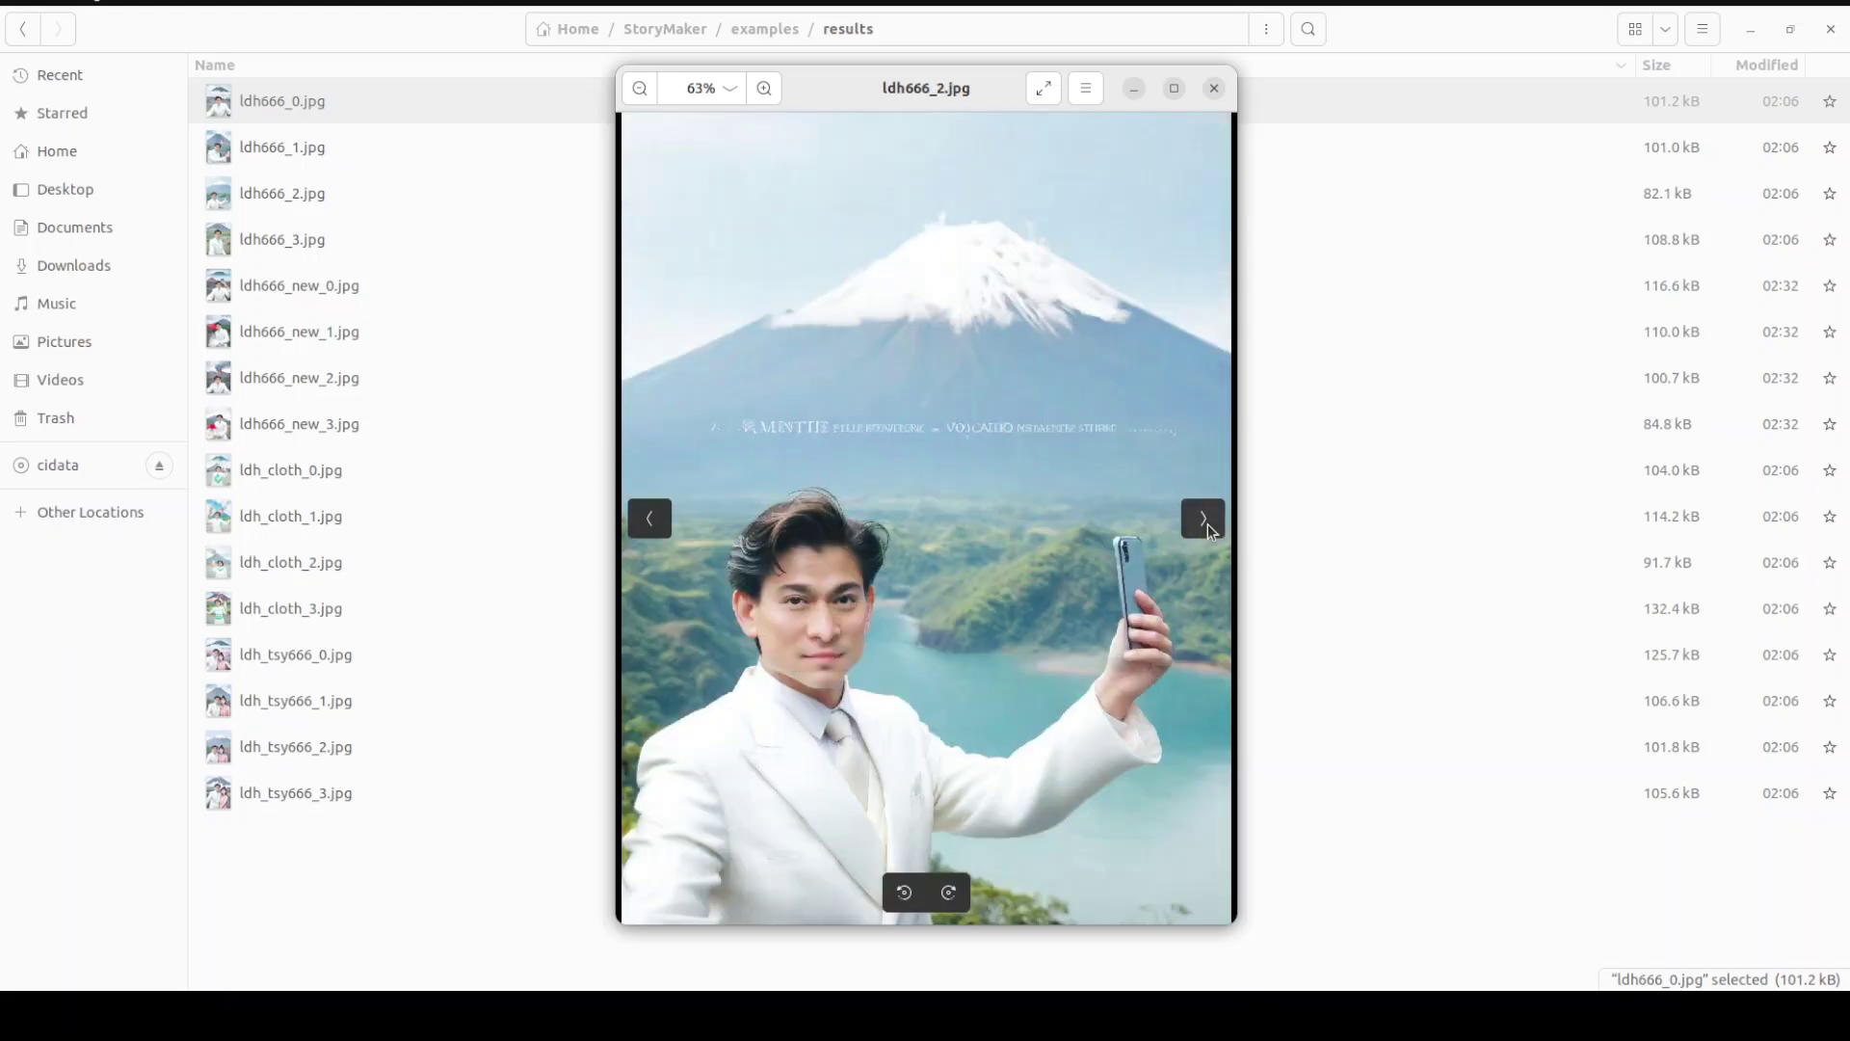
{"action": "left_click", "coordinate": [1207, 524]}
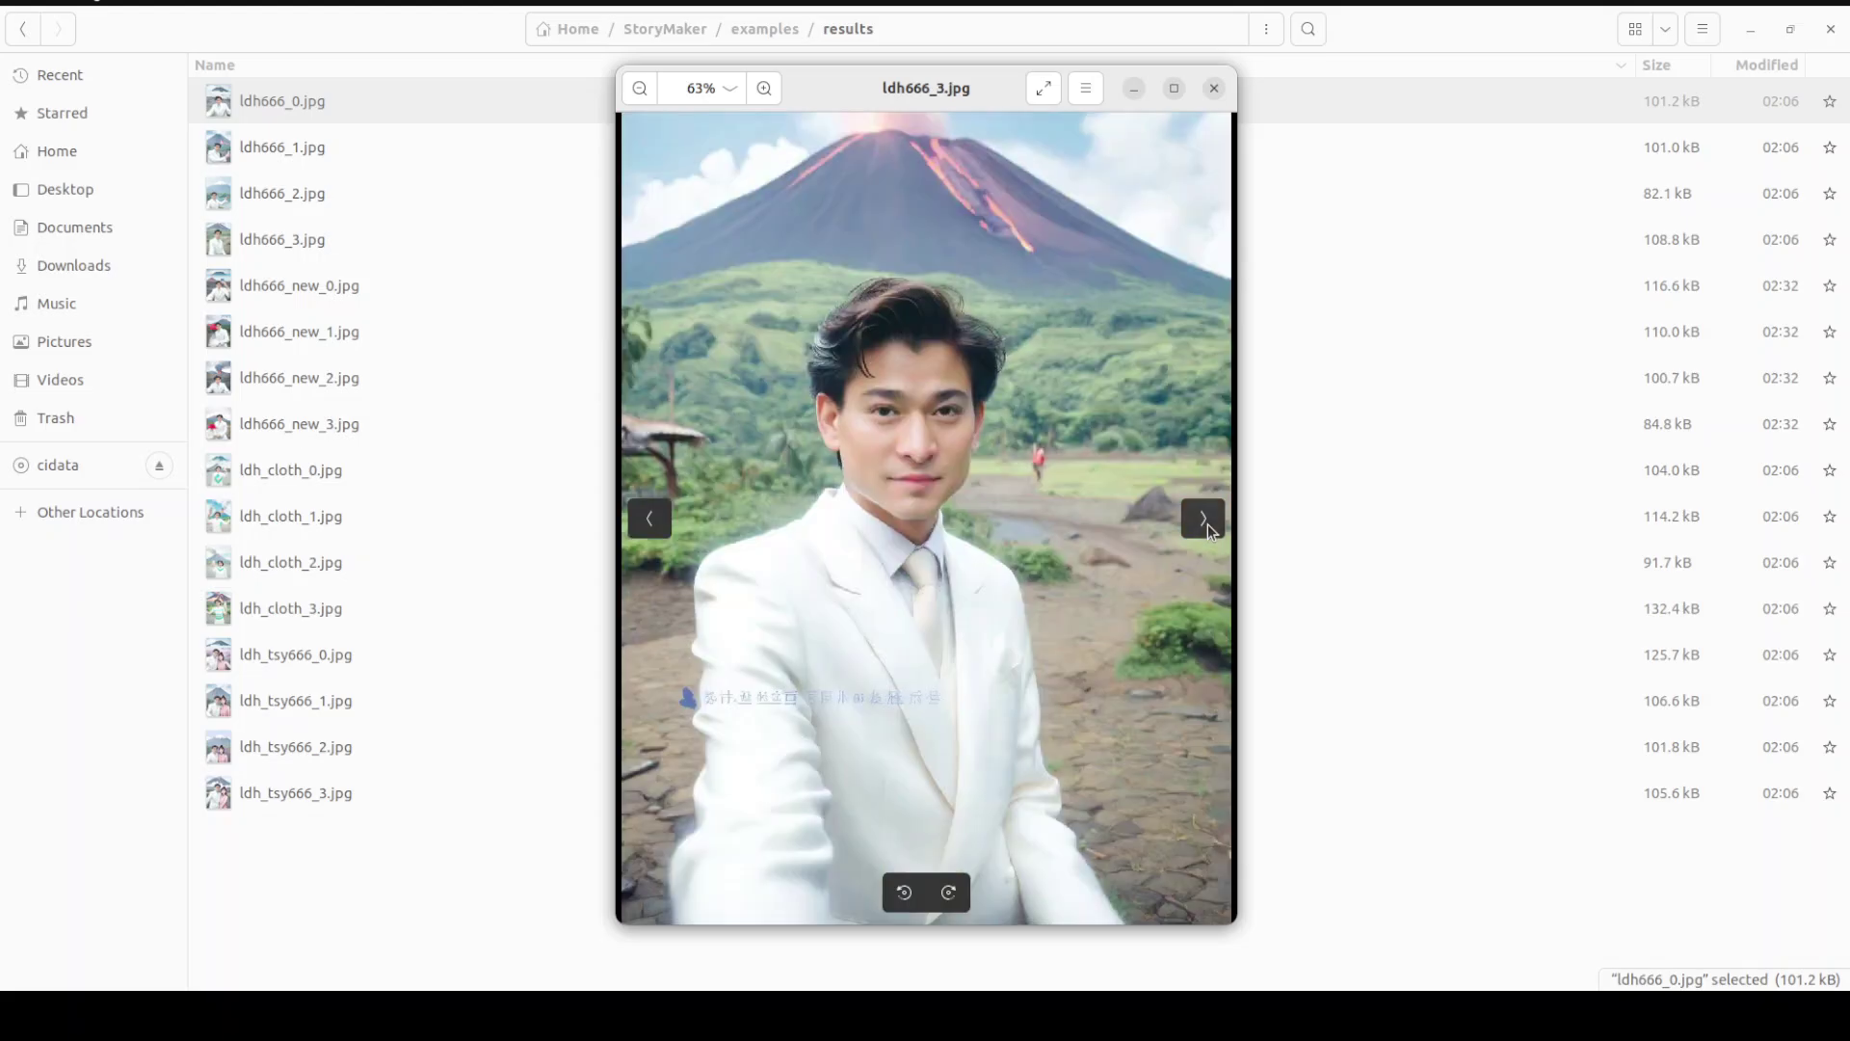
{"action": "left_click", "coordinate": [1206, 524]}
{"action": "left_click", "coordinate": [1206, 524]}
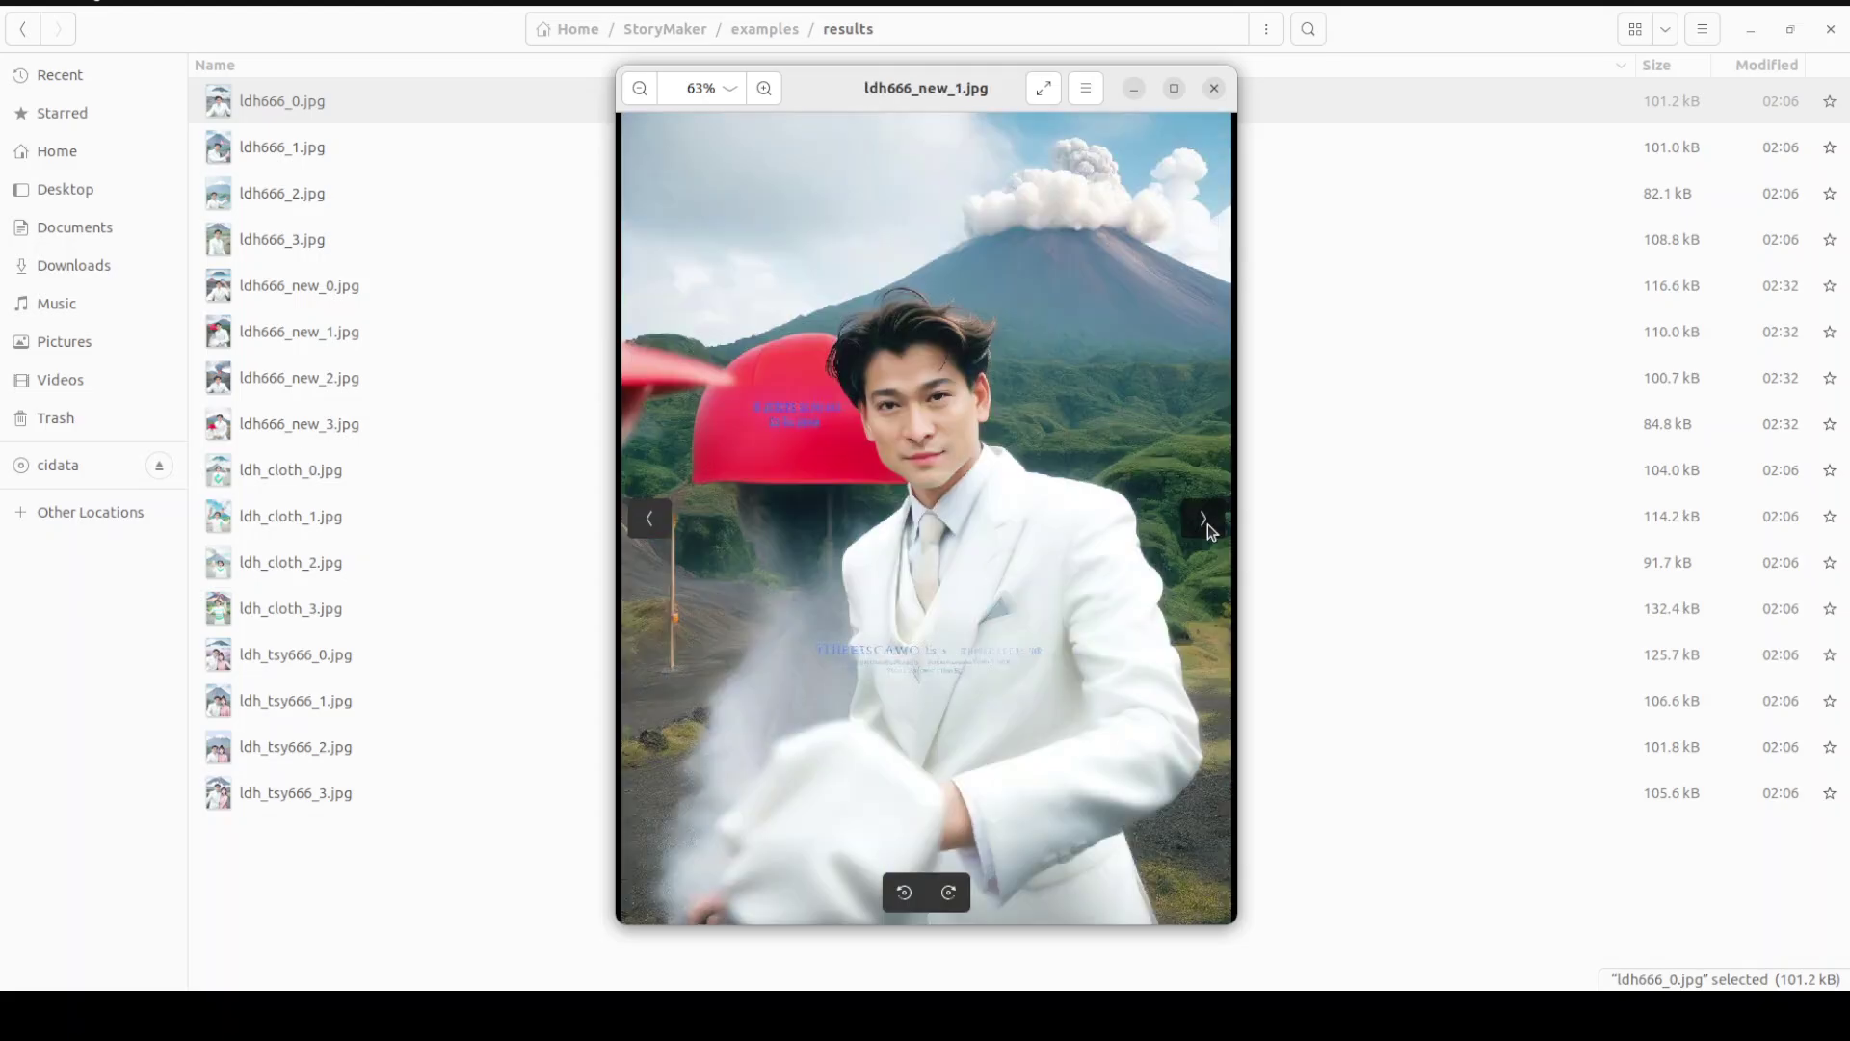
{"action": "left_click", "coordinate": [1204, 523]}
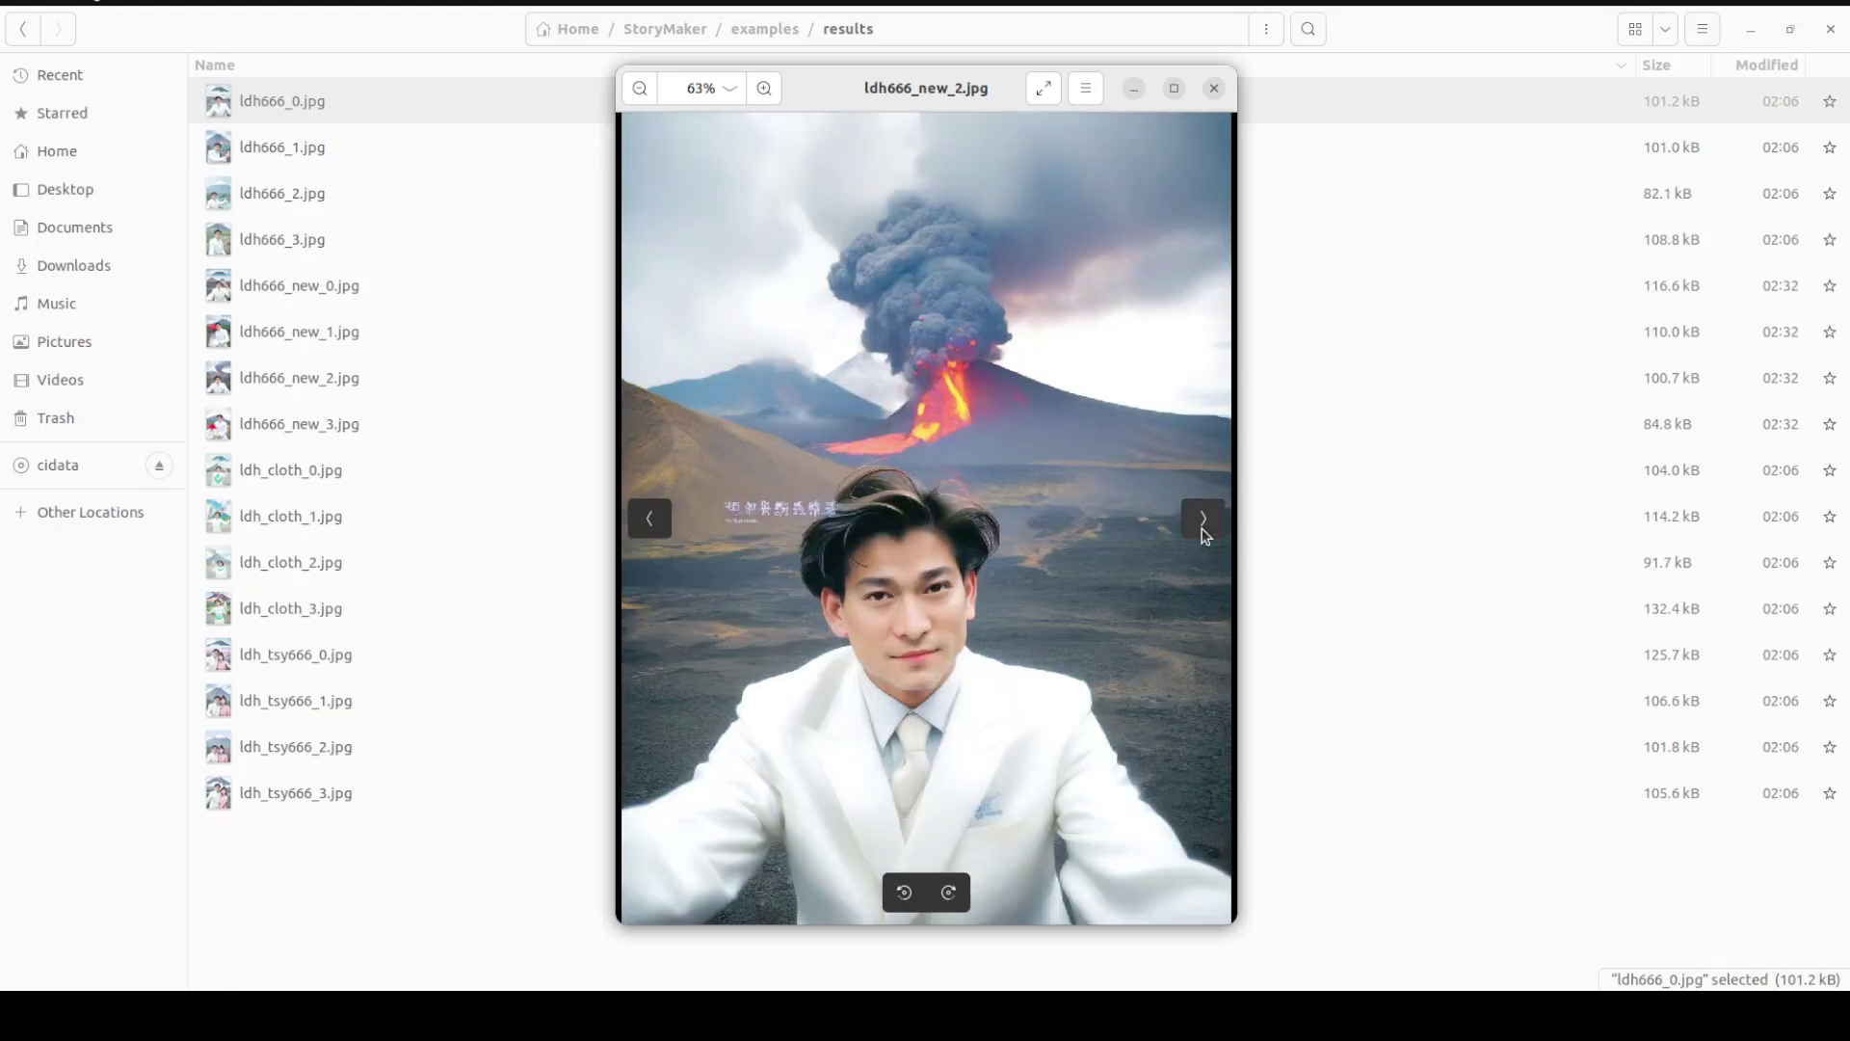
{"action": "left_click", "coordinate": [1204, 525]}
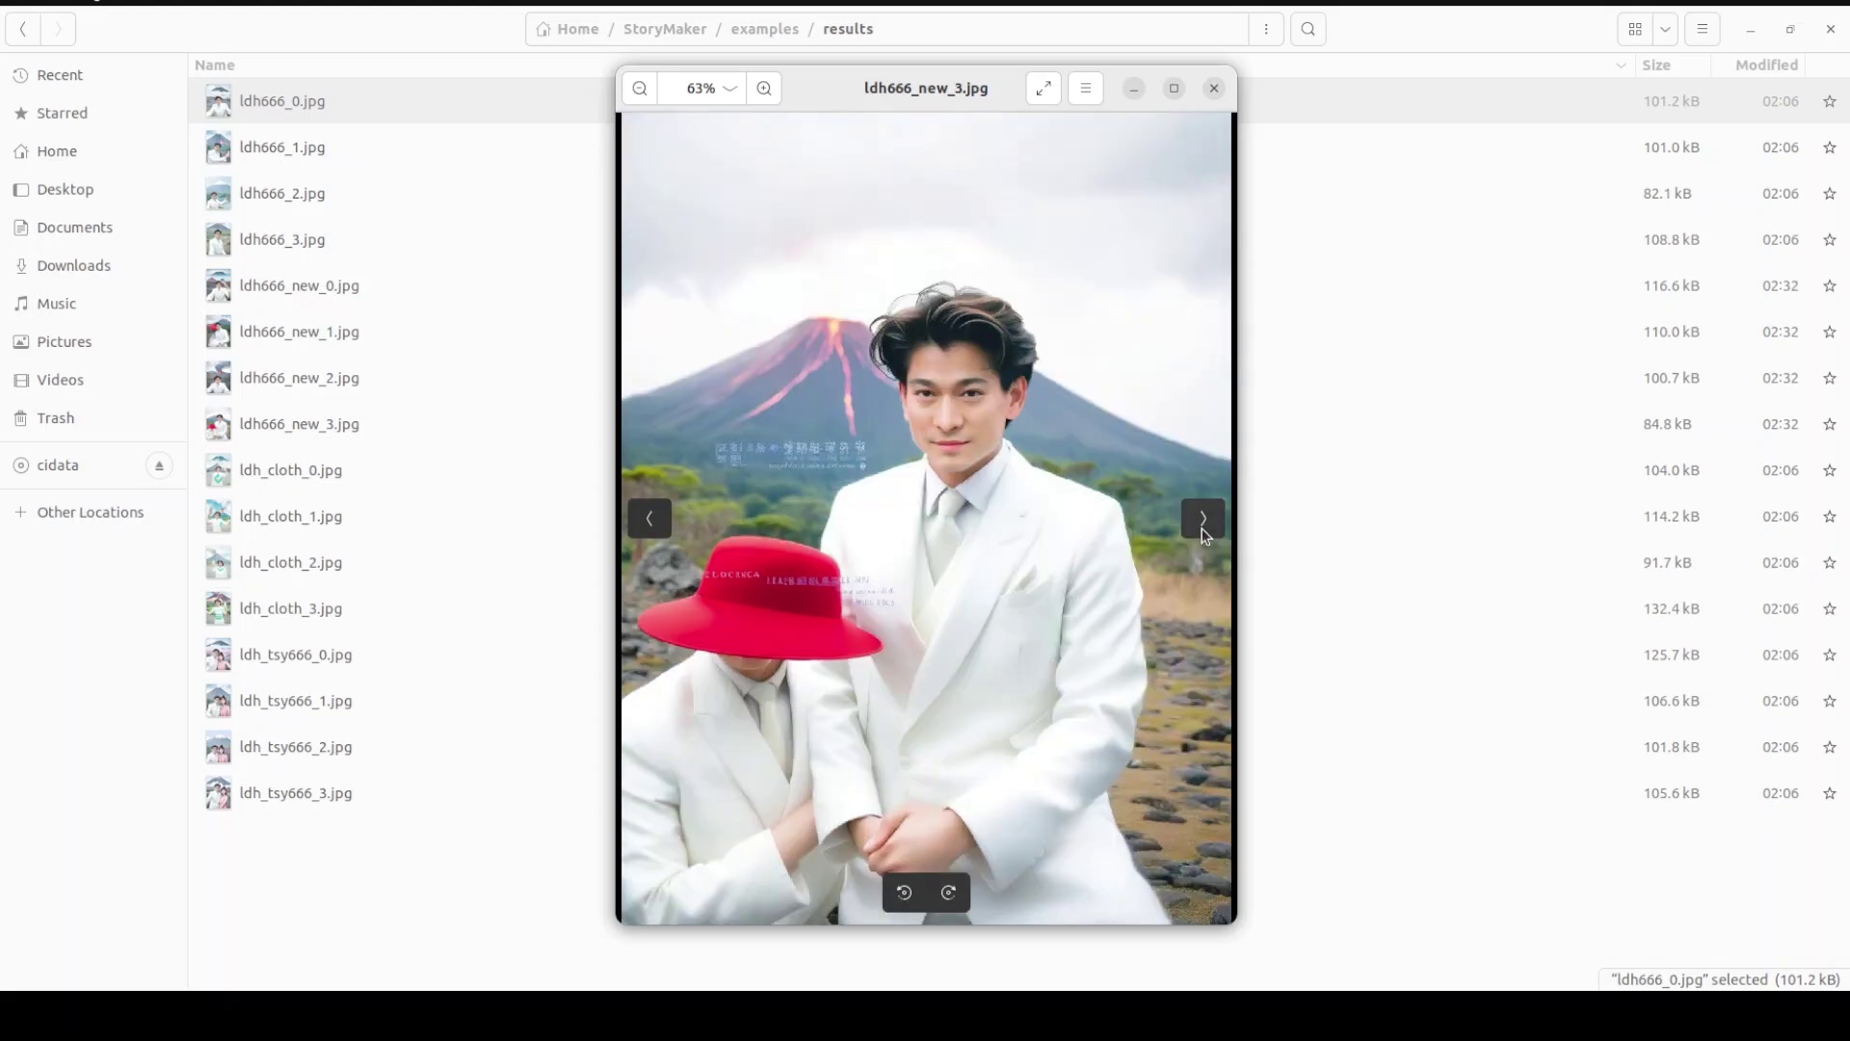
Step through the ldh_cloth and ldh_tsy666 results back to ldh666, then close the viewer.
{"action": "left_click", "coordinate": [1204, 523]}
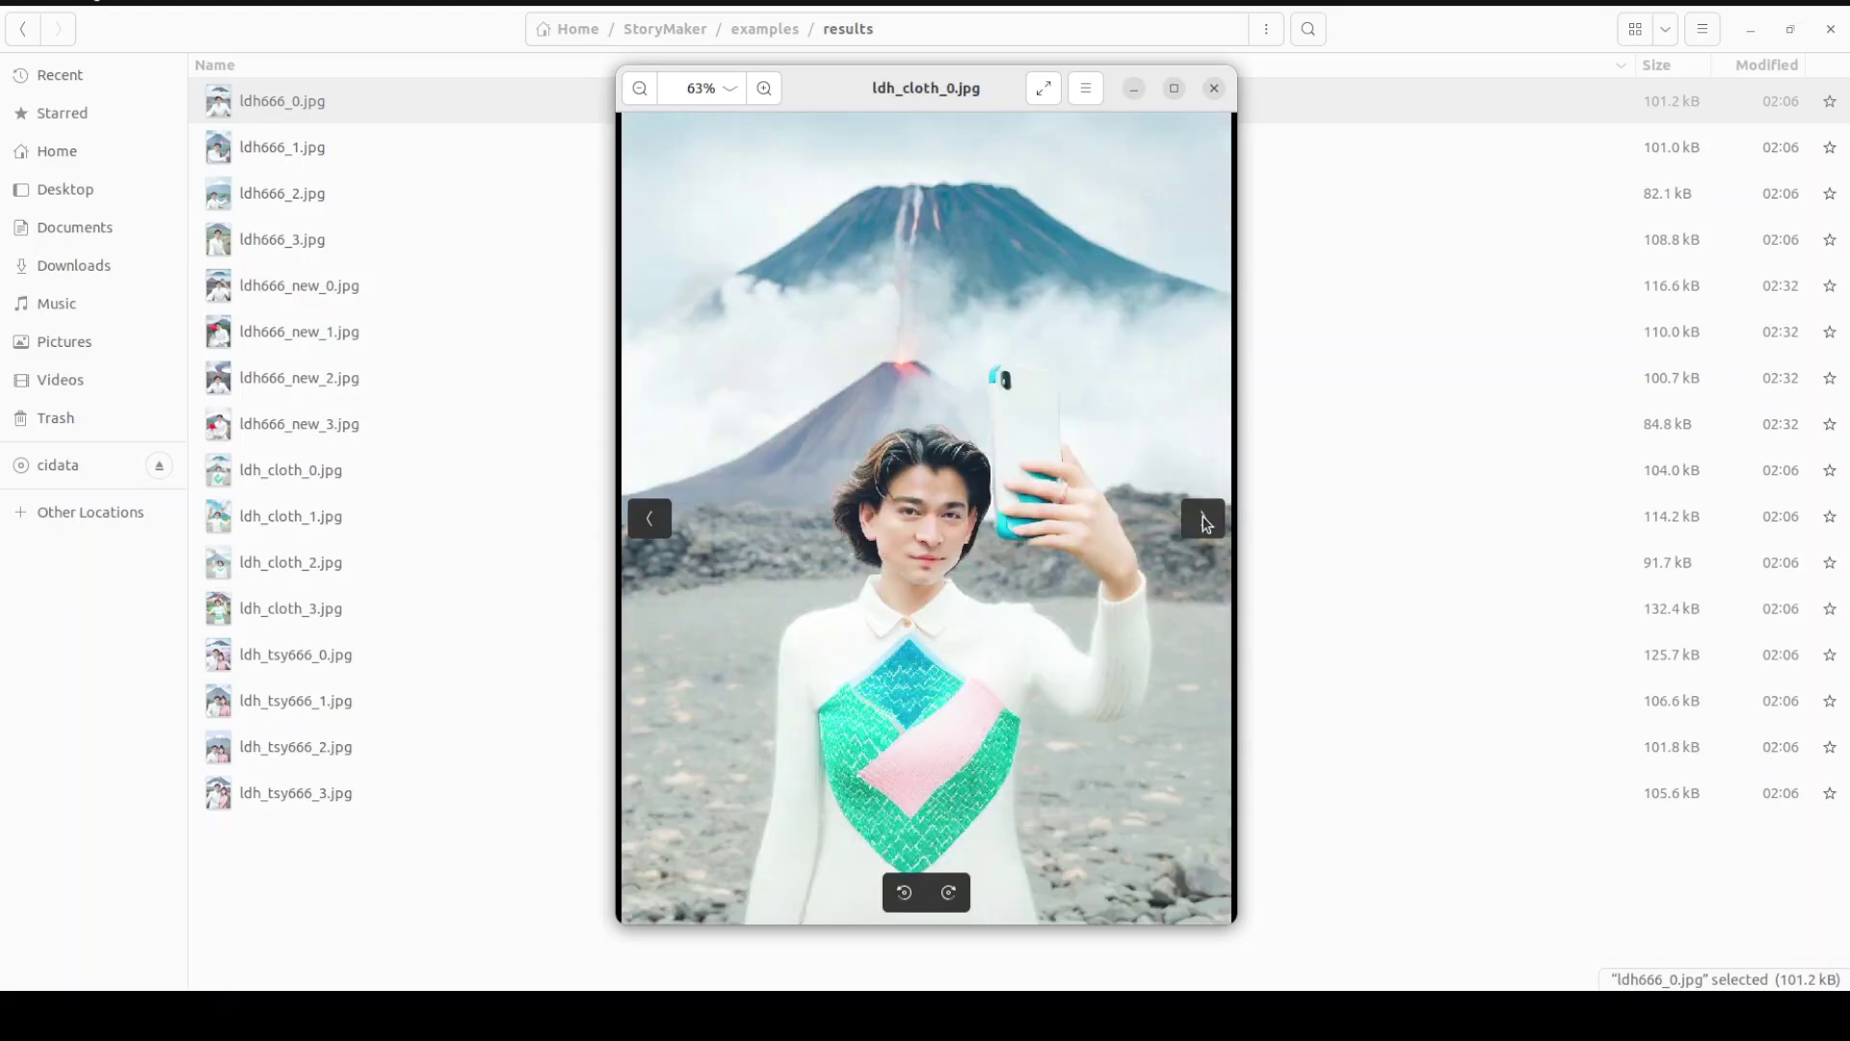
{"action": "left_click", "coordinate": [1202, 528]}
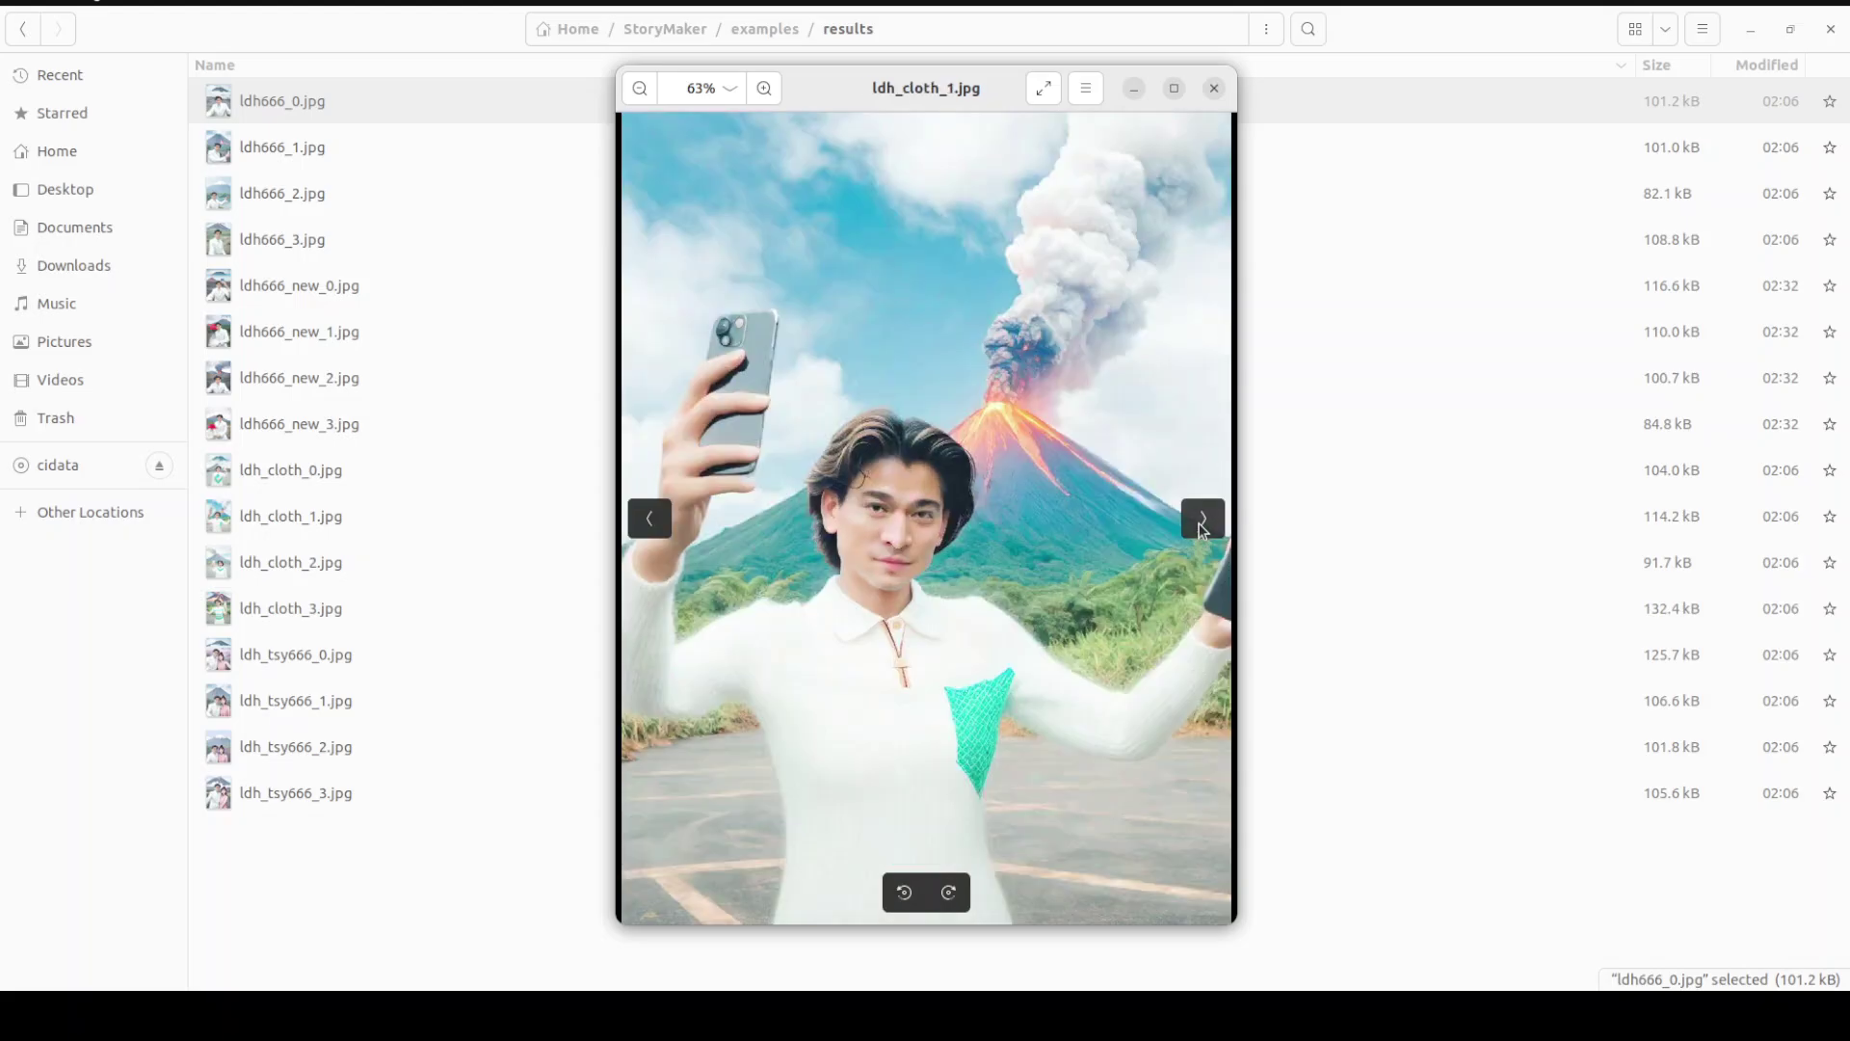
{"action": "left_click", "coordinate": [1203, 525]}
{"action": "left_click", "coordinate": [1202, 525]}
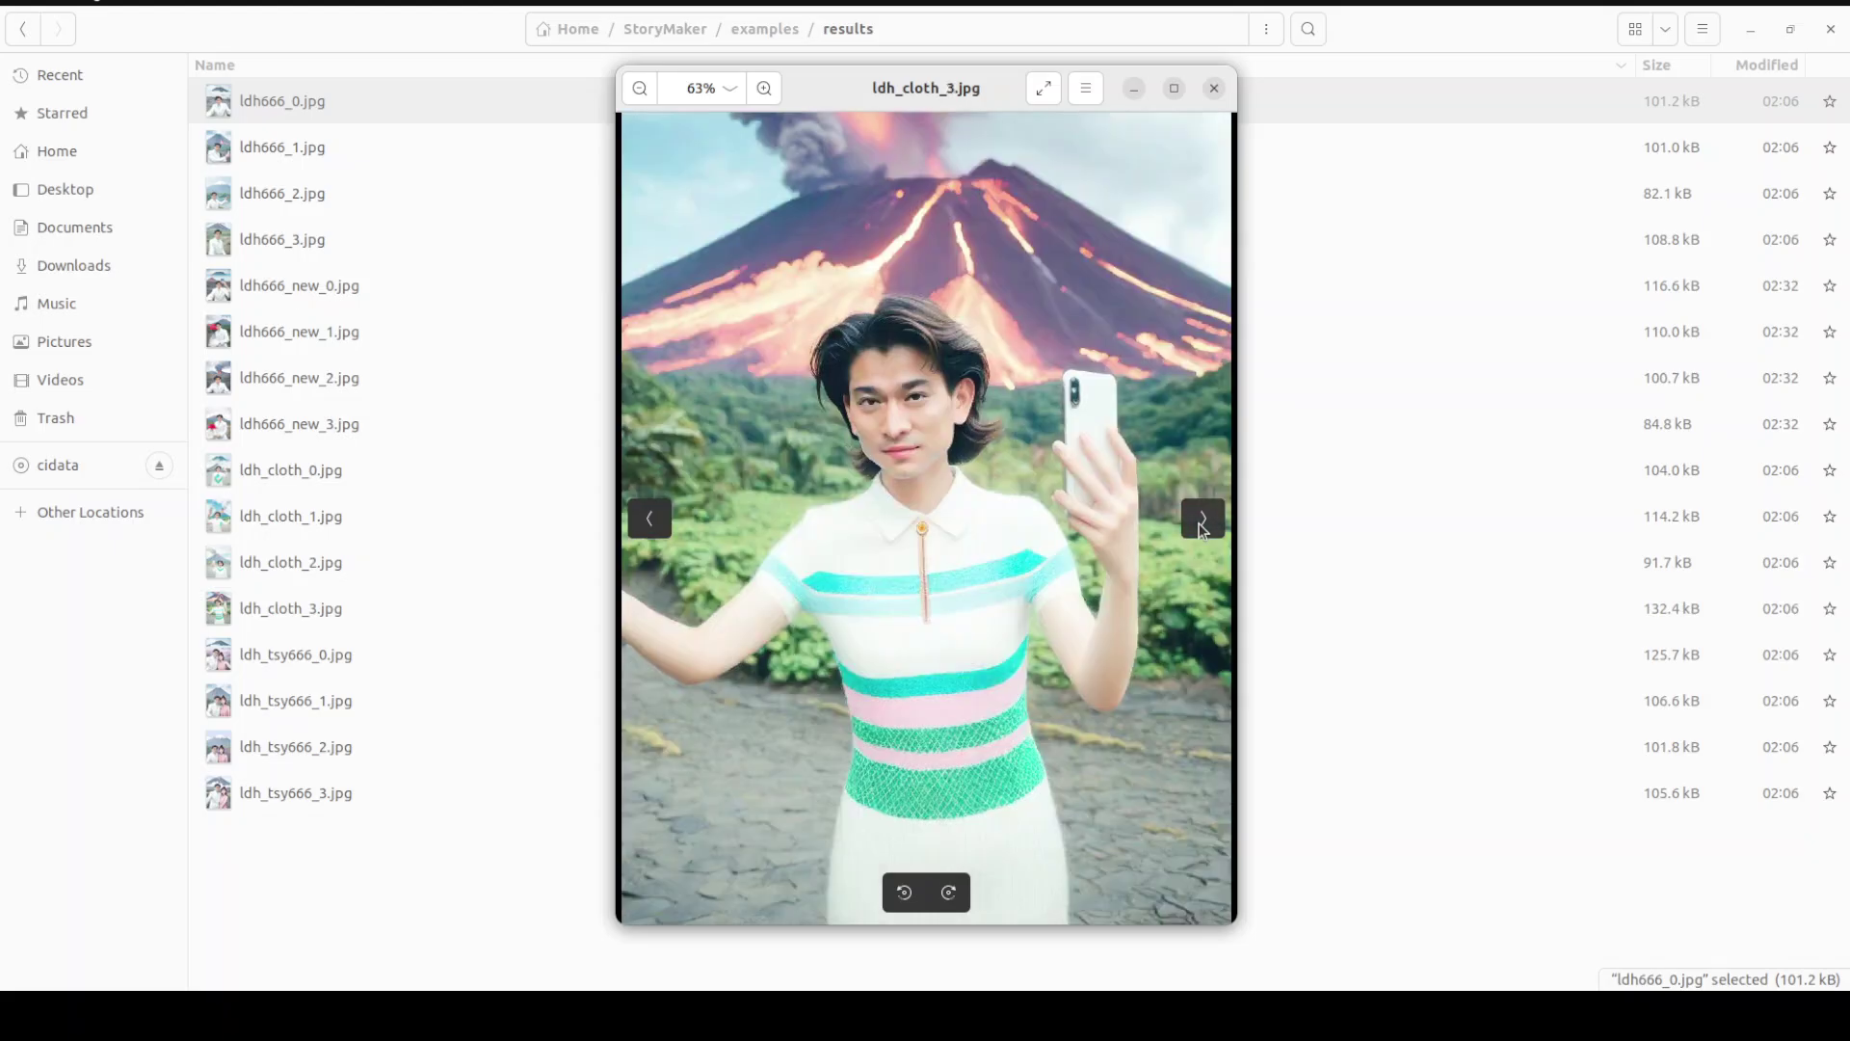
{"action": "left_click", "coordinate": [1203, 525]}
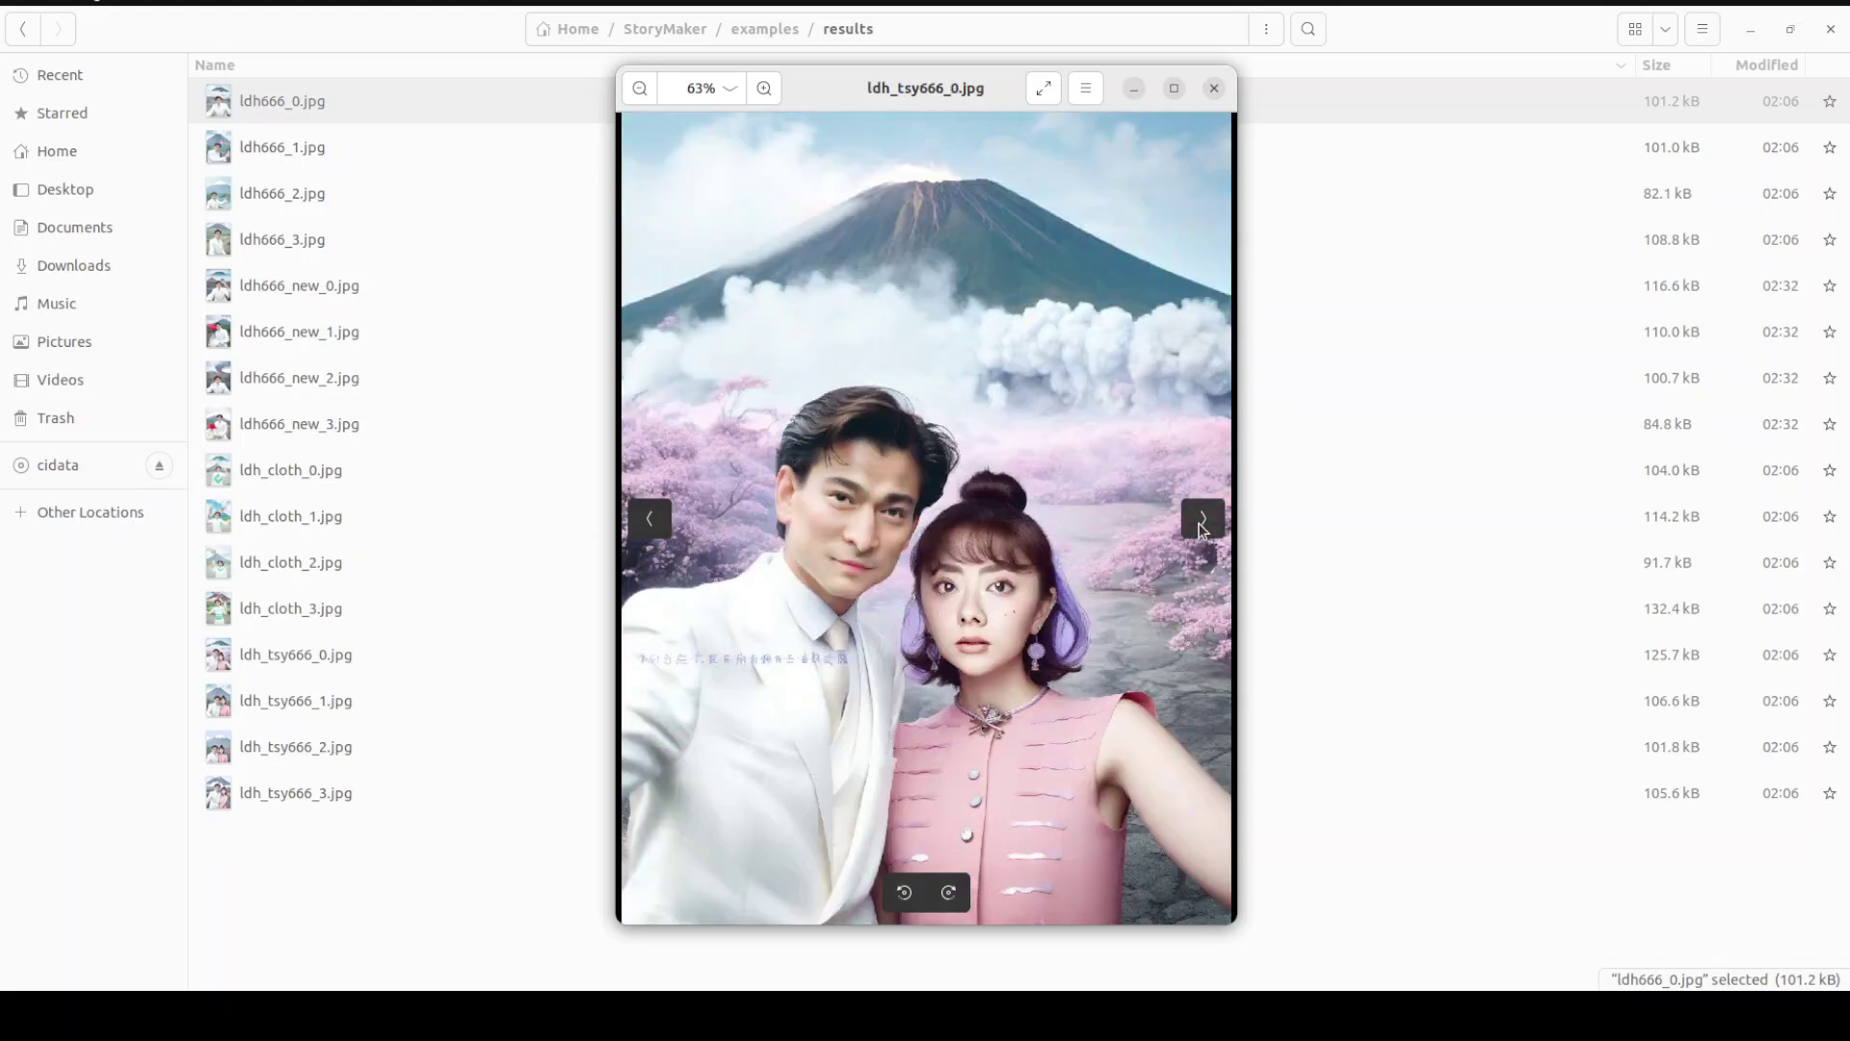
{"action": "left_click", "coordinate": [1202, 526]}
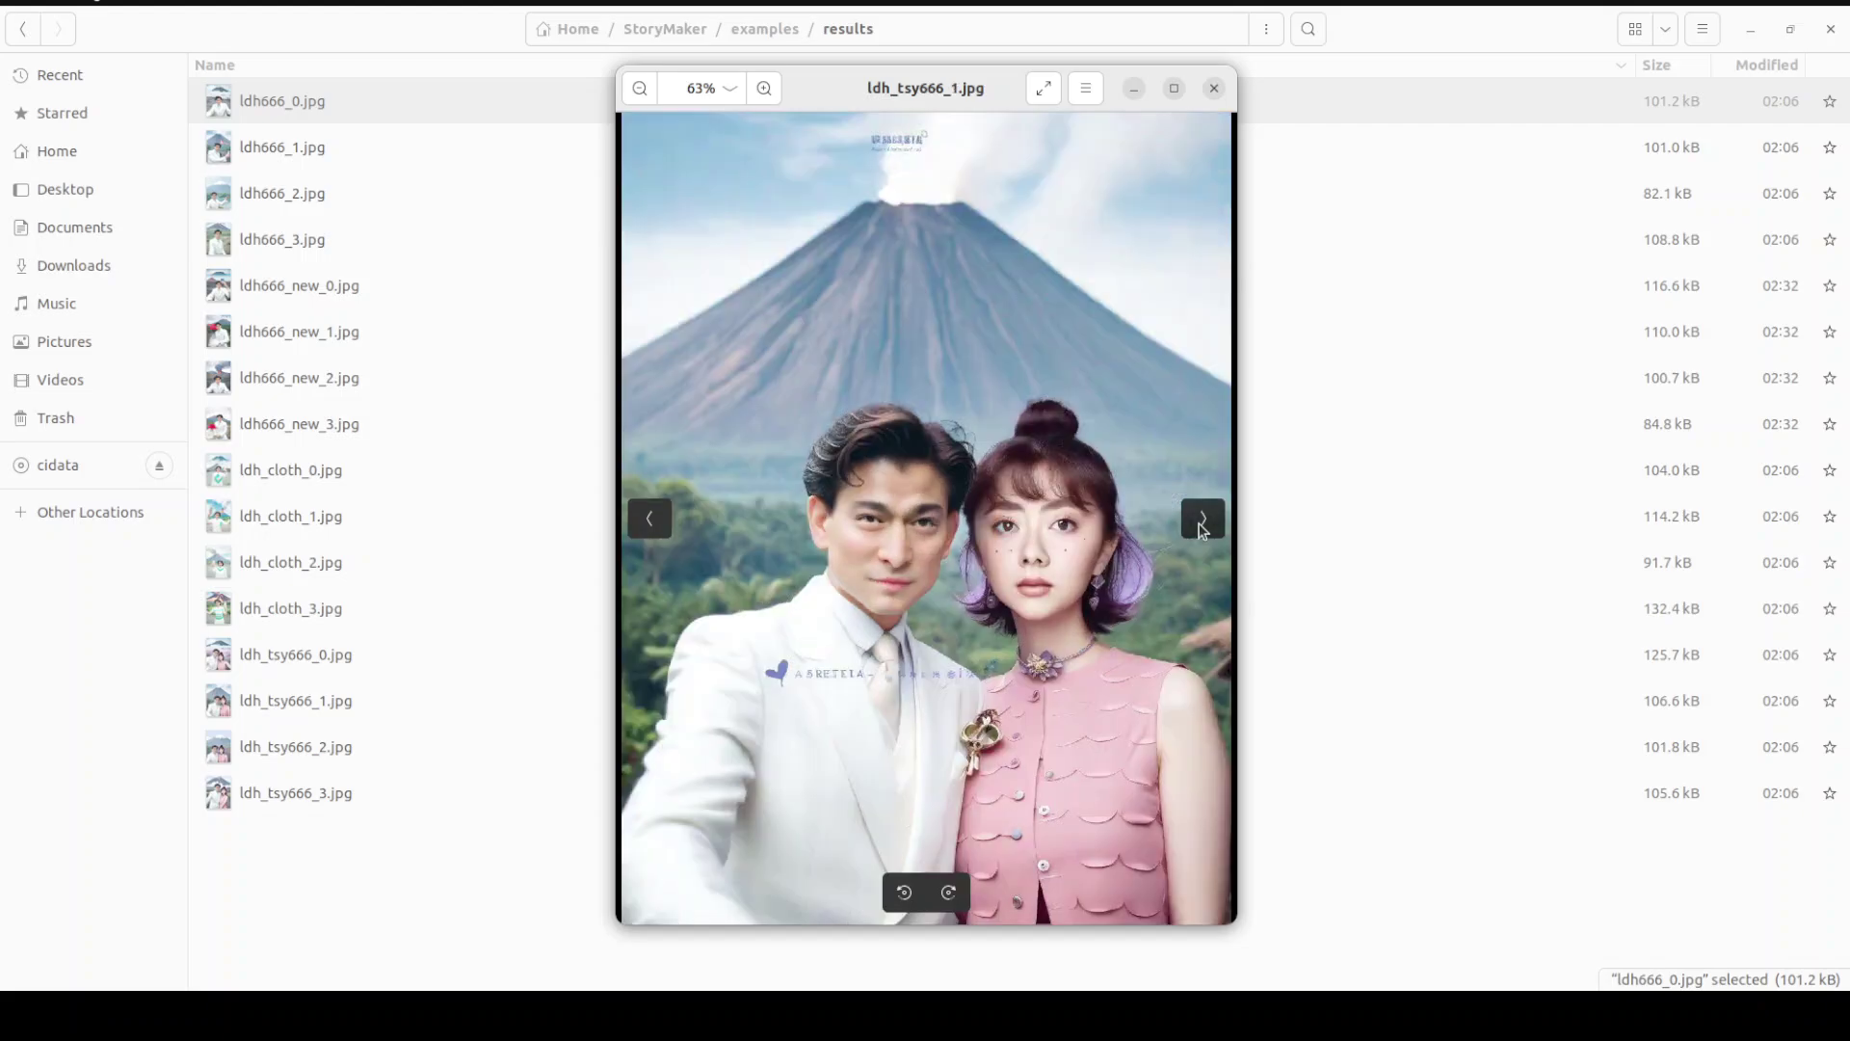
{"action": "left_click", "coordinate": [1202, 525]}
{"action": "left_click", "coordinate": [1202, 525]}
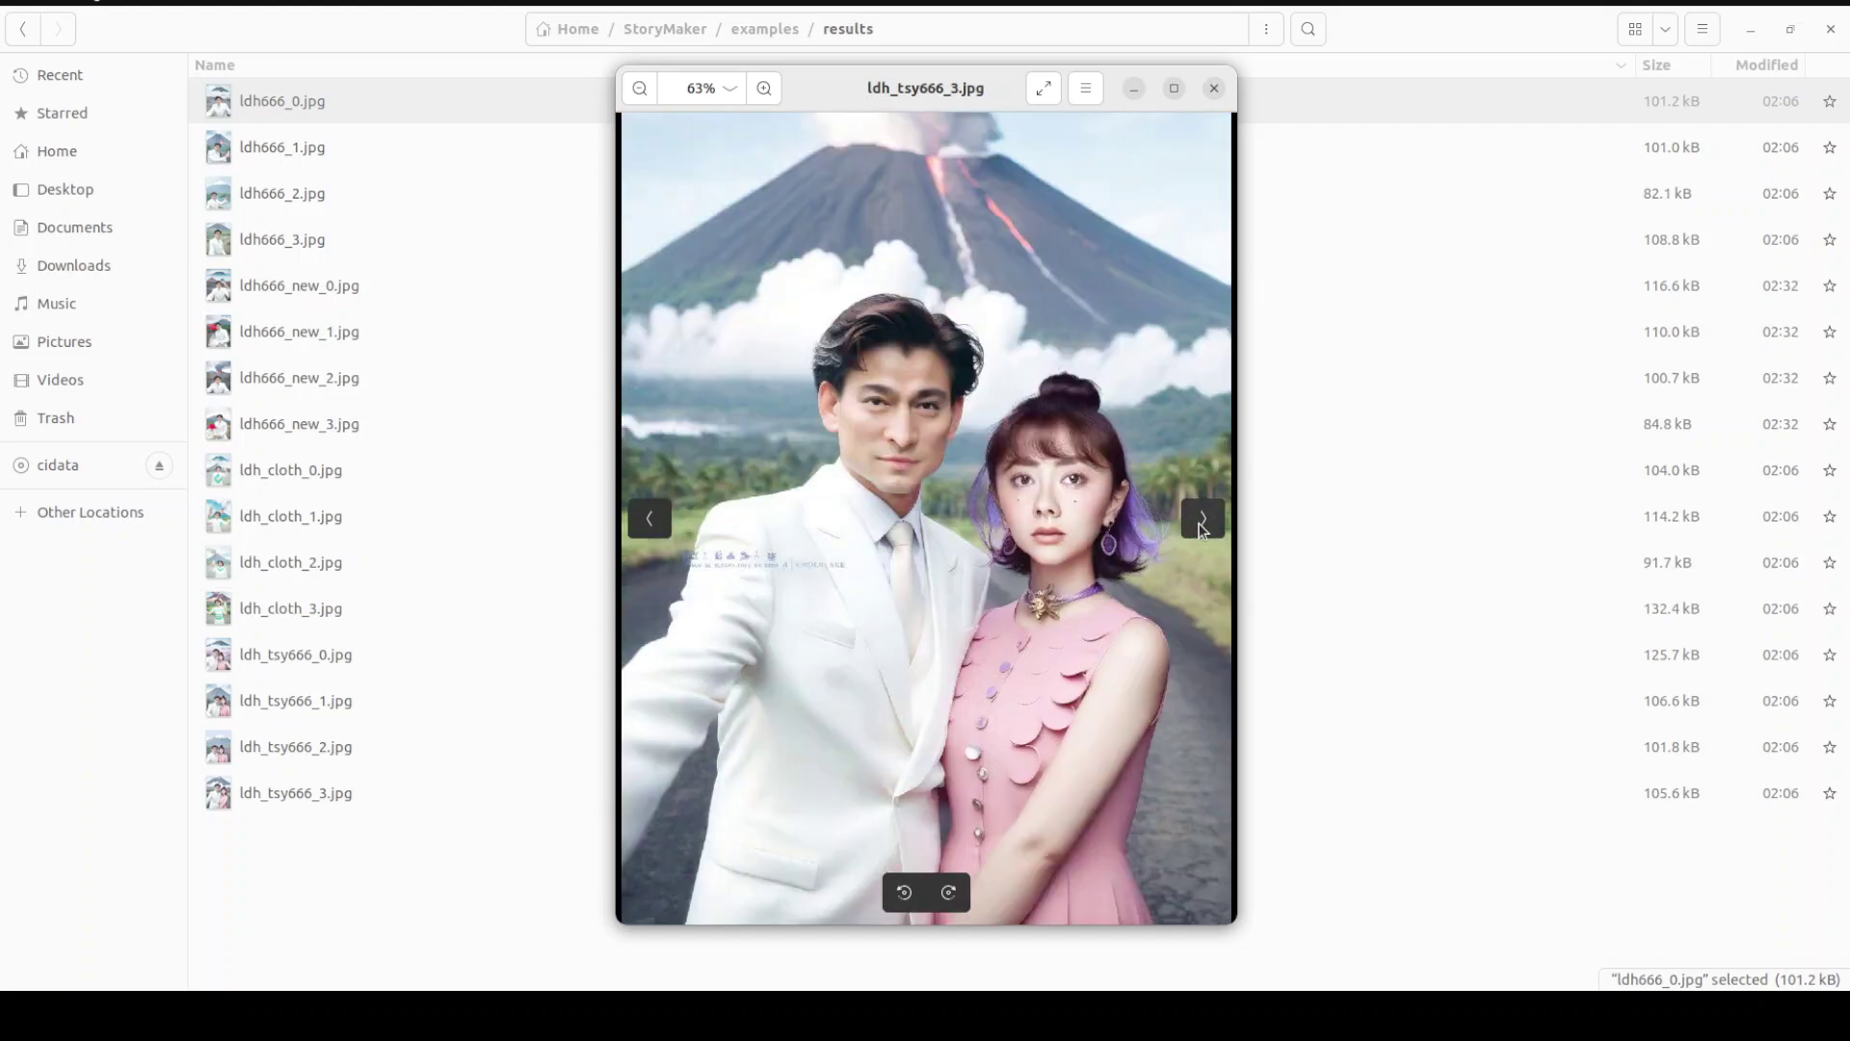
{"action": "left_click", "coordinate": [1202, 525]}
{"action": "left_click", "coordinate": [1202, 526]}
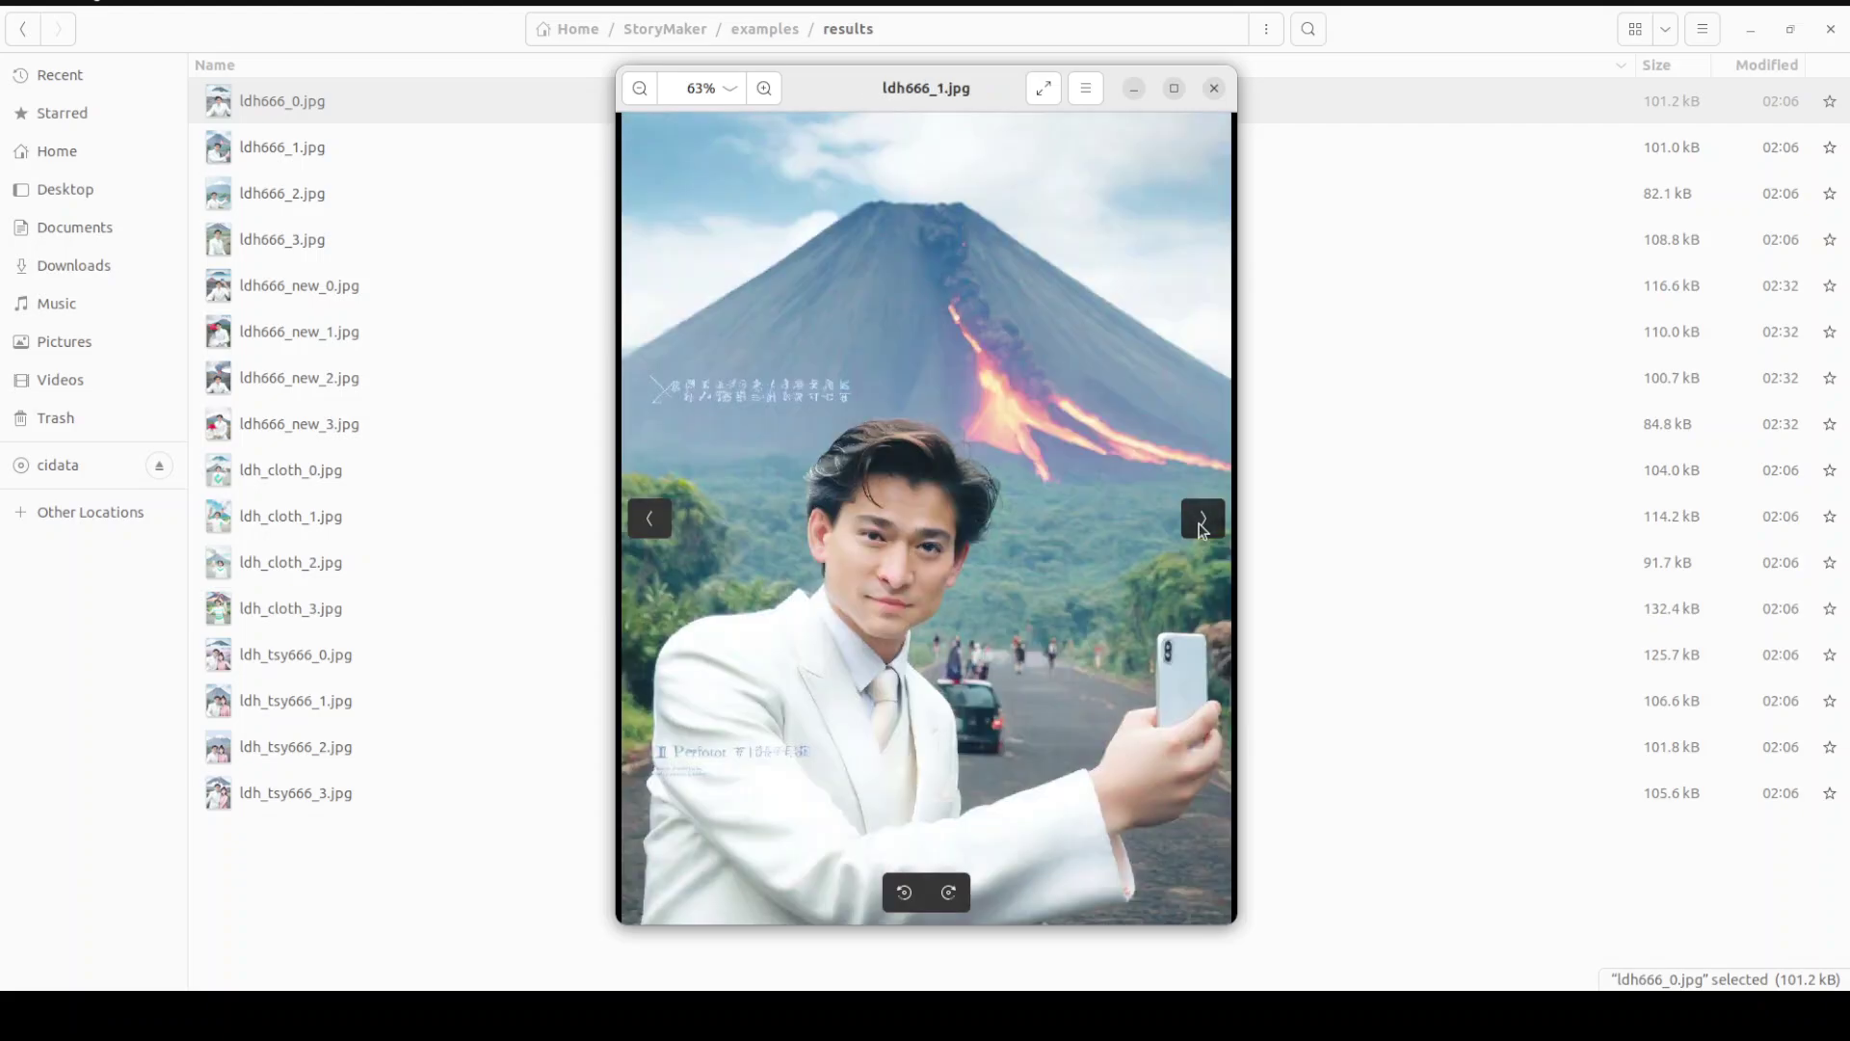
{"action": "left_click", "coordinate": [1202, 525]}
{"action": "left_click", "coordinate": [1215, 89]}
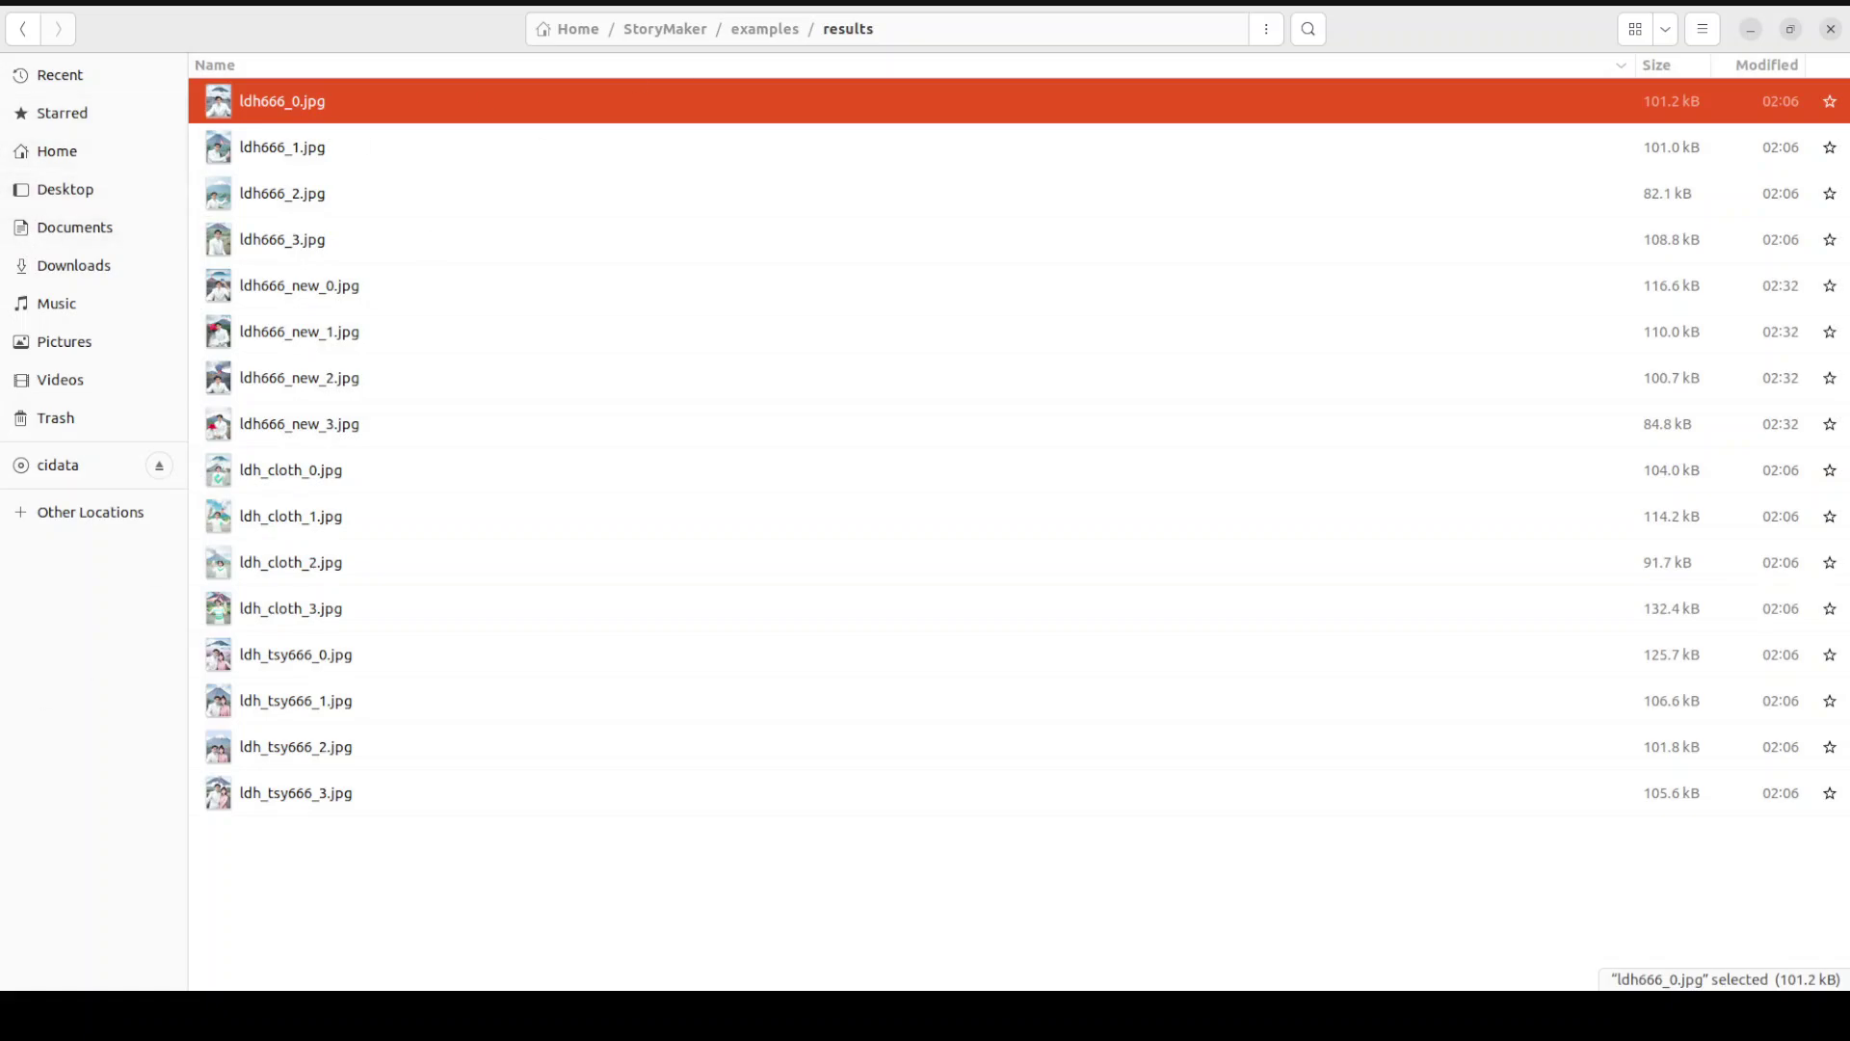
{"action": "key", "text": "alt+Tab"}
Rerun the generation cell with examples/tsy.png and tsy_mask.png until all four 25-step runs finish.
{"action": "scroll", "coordinate": [905, 485], "scroll_direction": "up", "scroll_amount": 5}
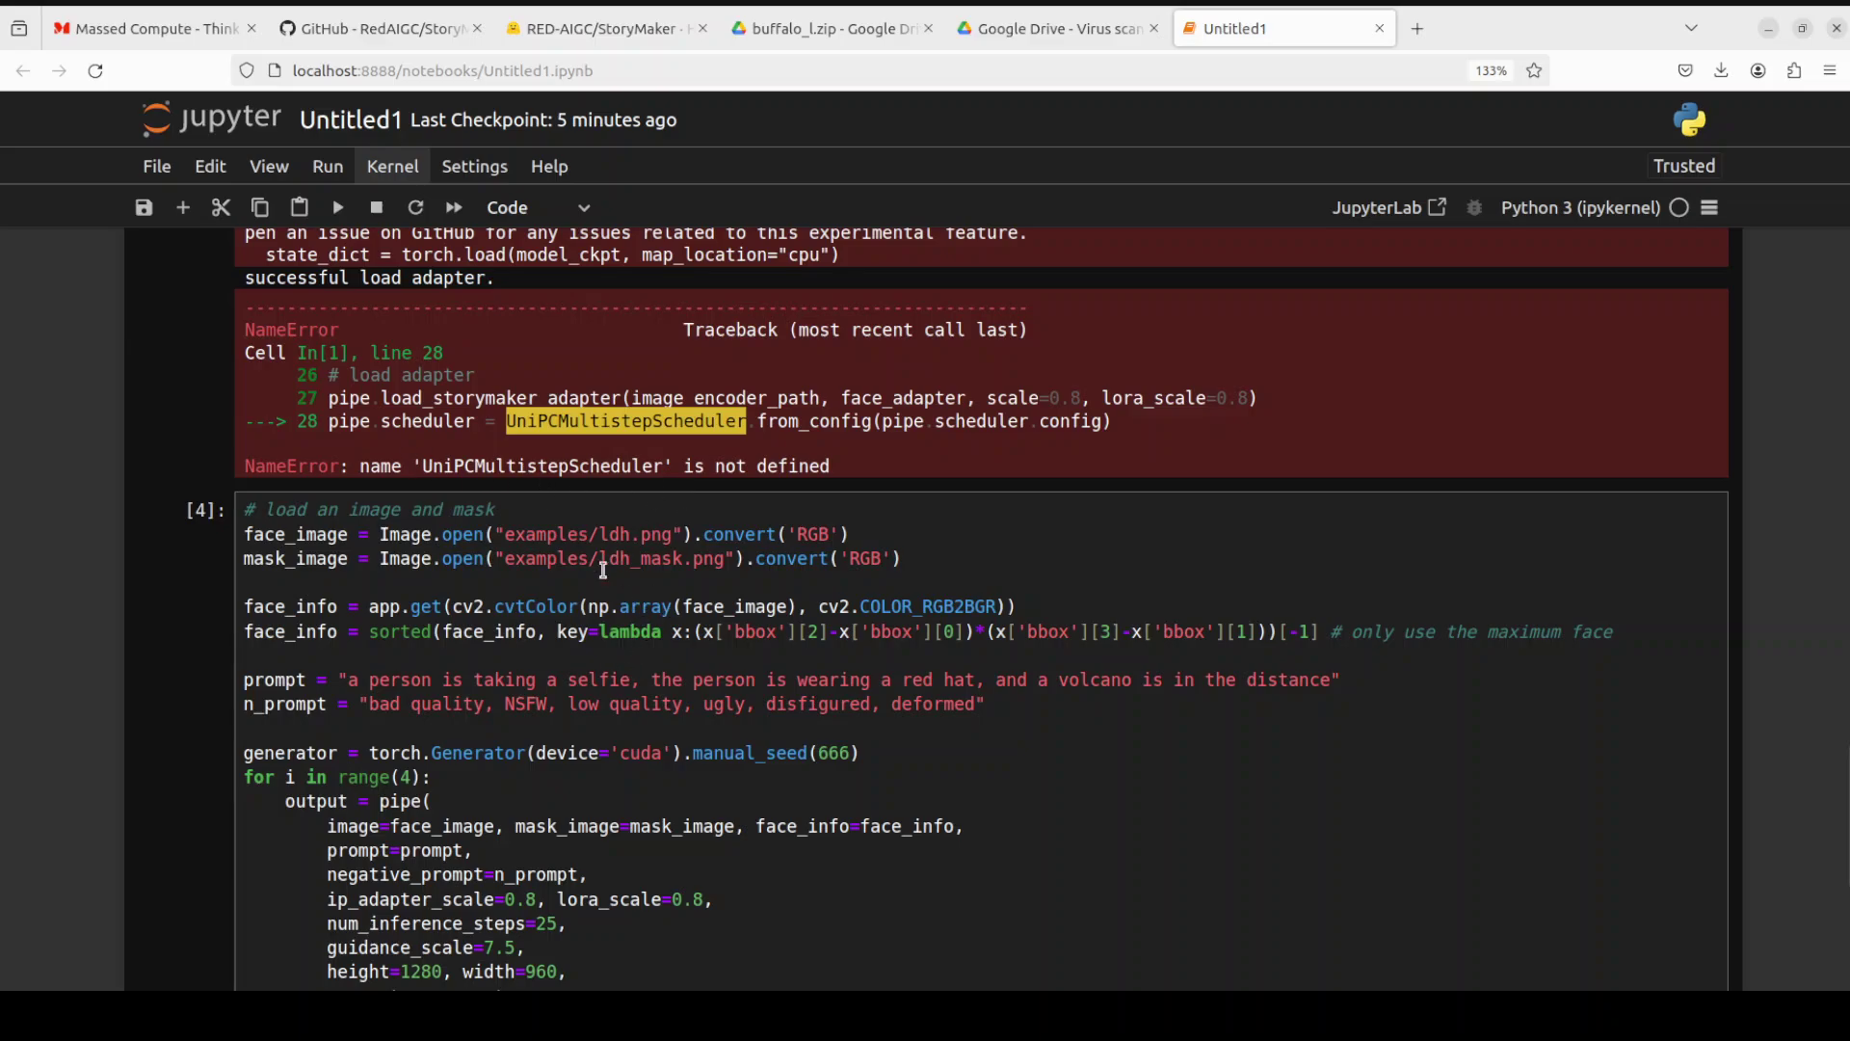
{"action": "left_click_drag", "start_coordinate": [844, 467], "coordinate": [432, 468]}
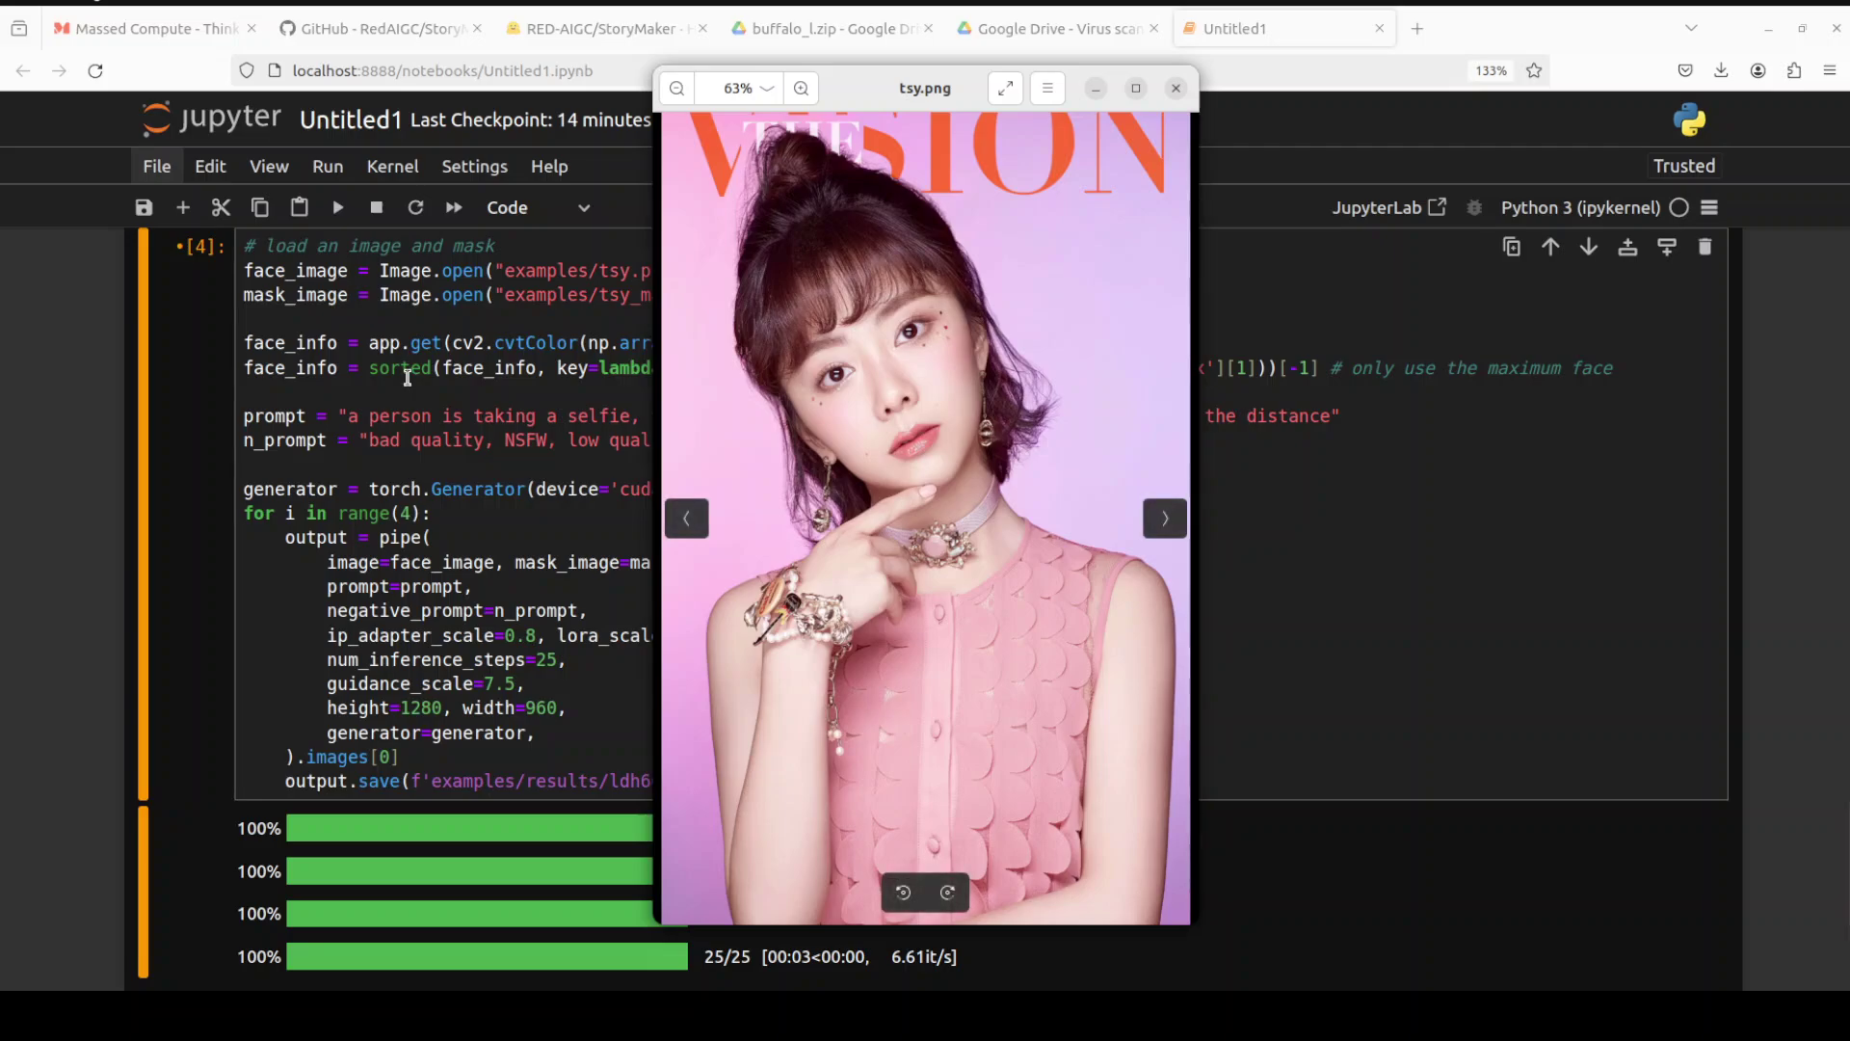
{"action": "left_click", "coordinate": [631, 274]}
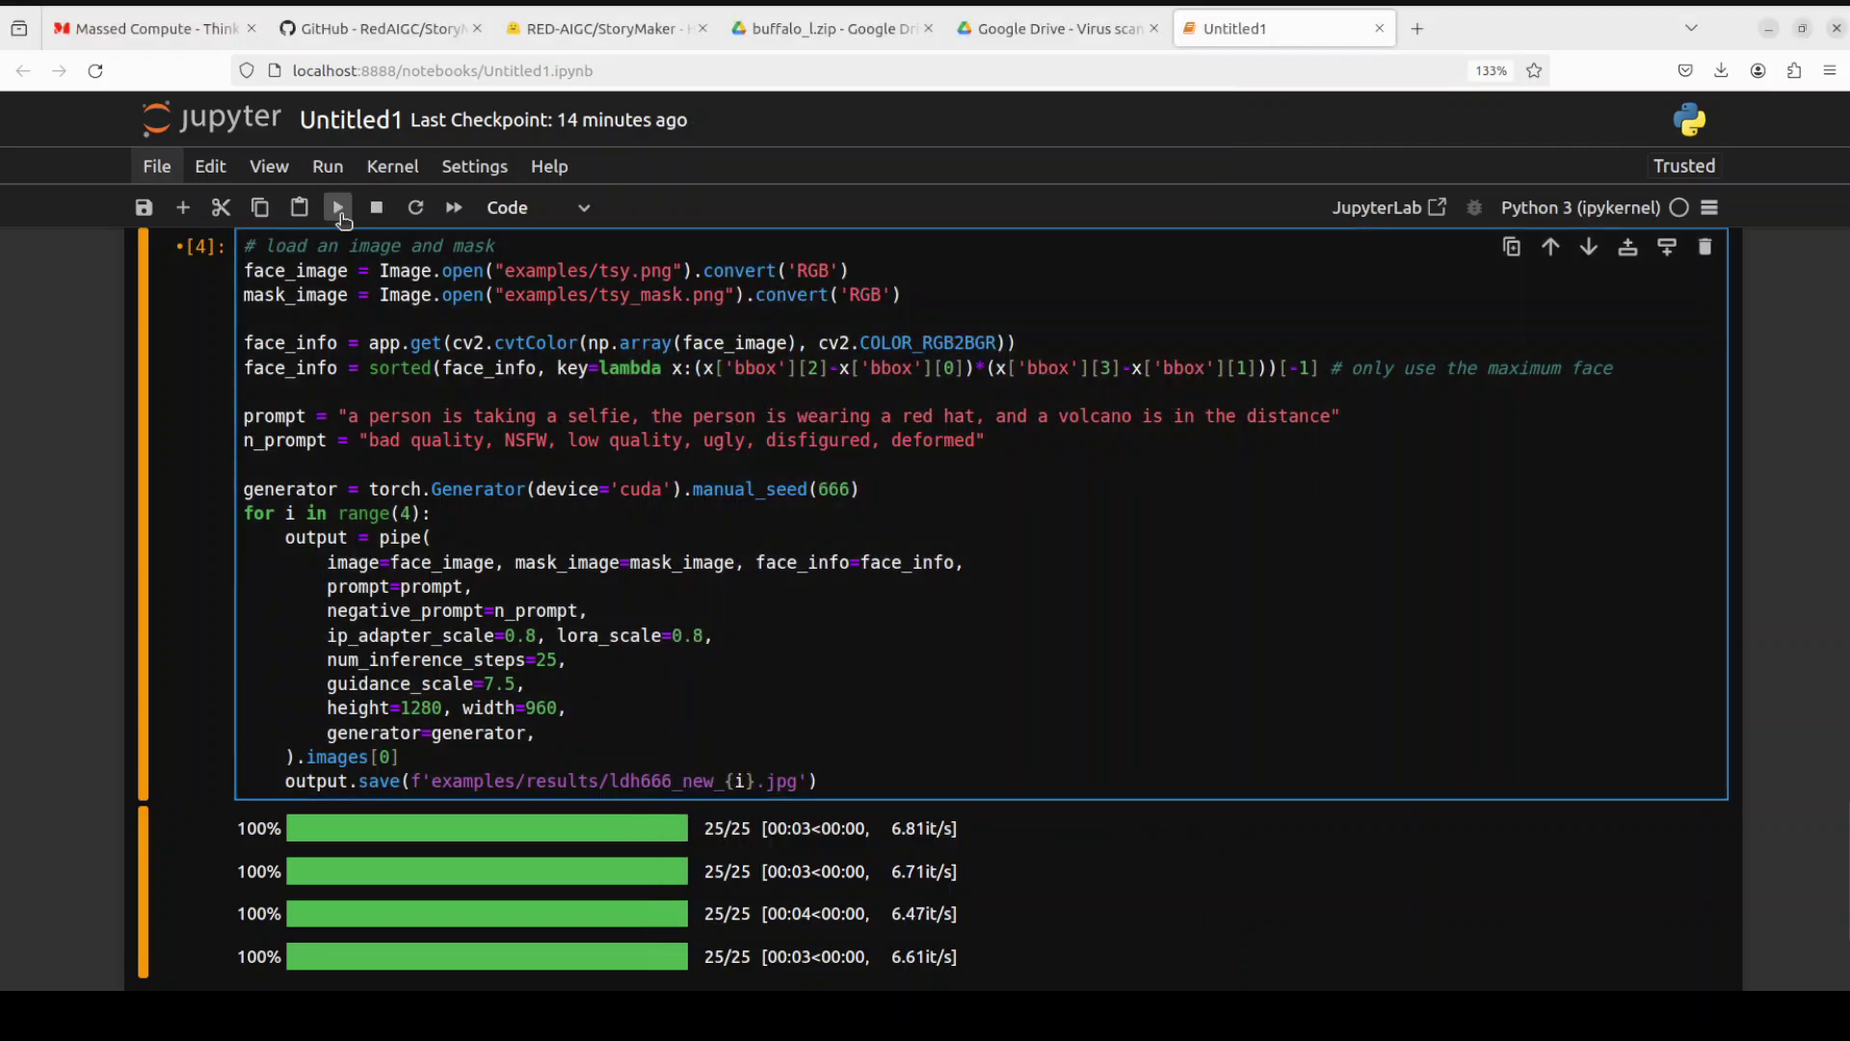
{"action": "left_click", "coordinate": [337, 207]}
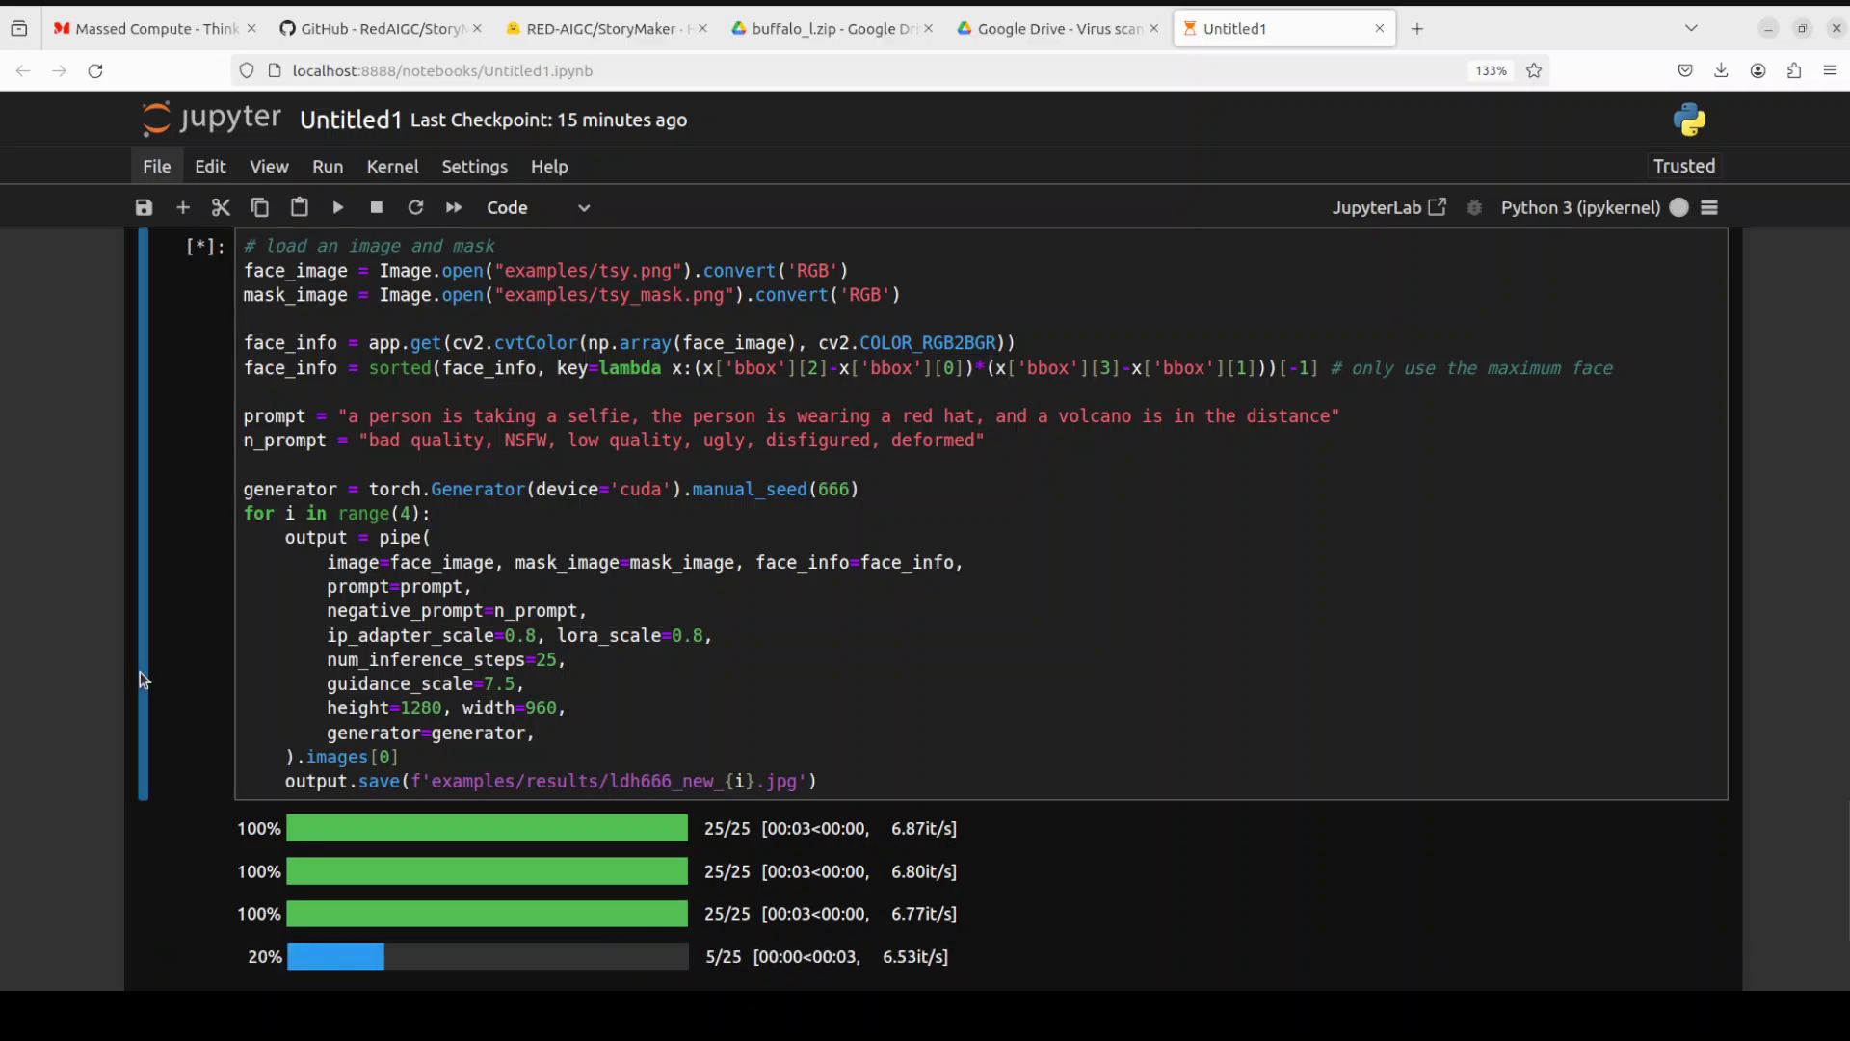
{"action": "scroll", "coordinate": [214, 718], "scroll_direction": "down", "scroll_amount": 3}
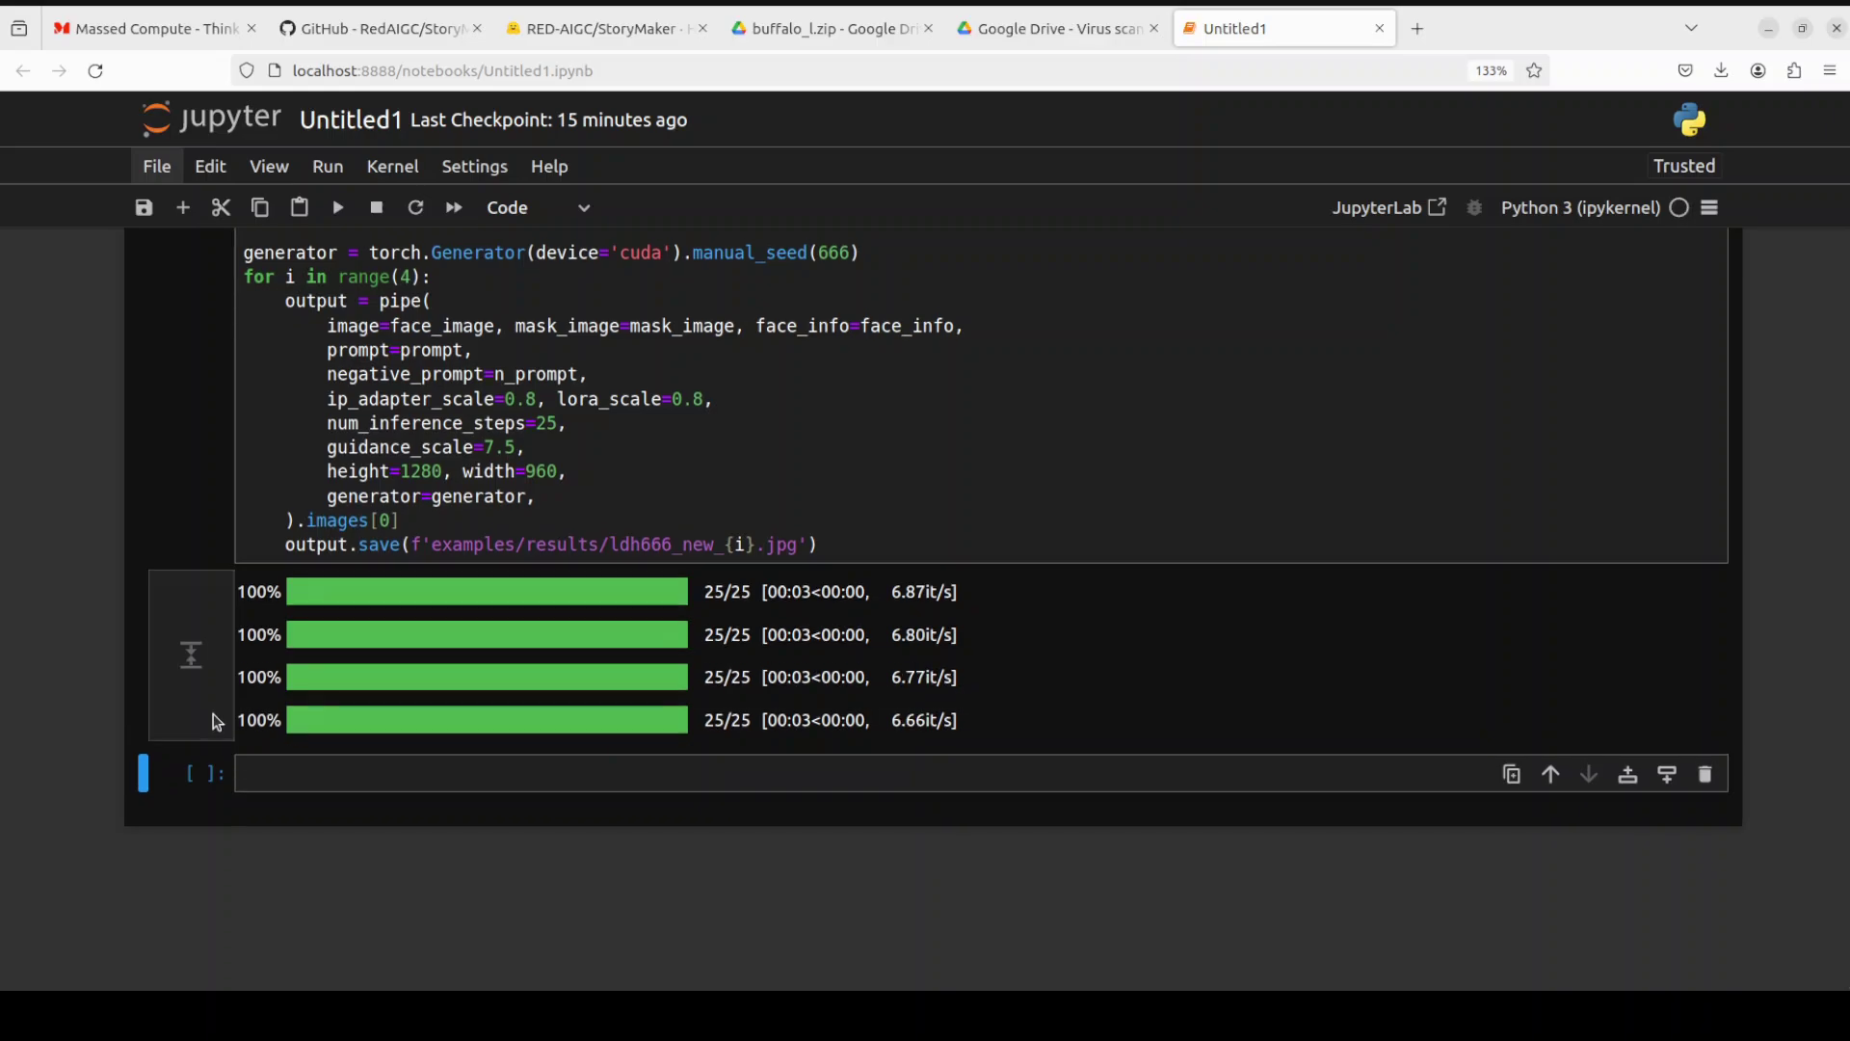
{"action": "scroll", "coordinate": [214, 721], "scroll_direction": "up", "scroll_amount": 5}
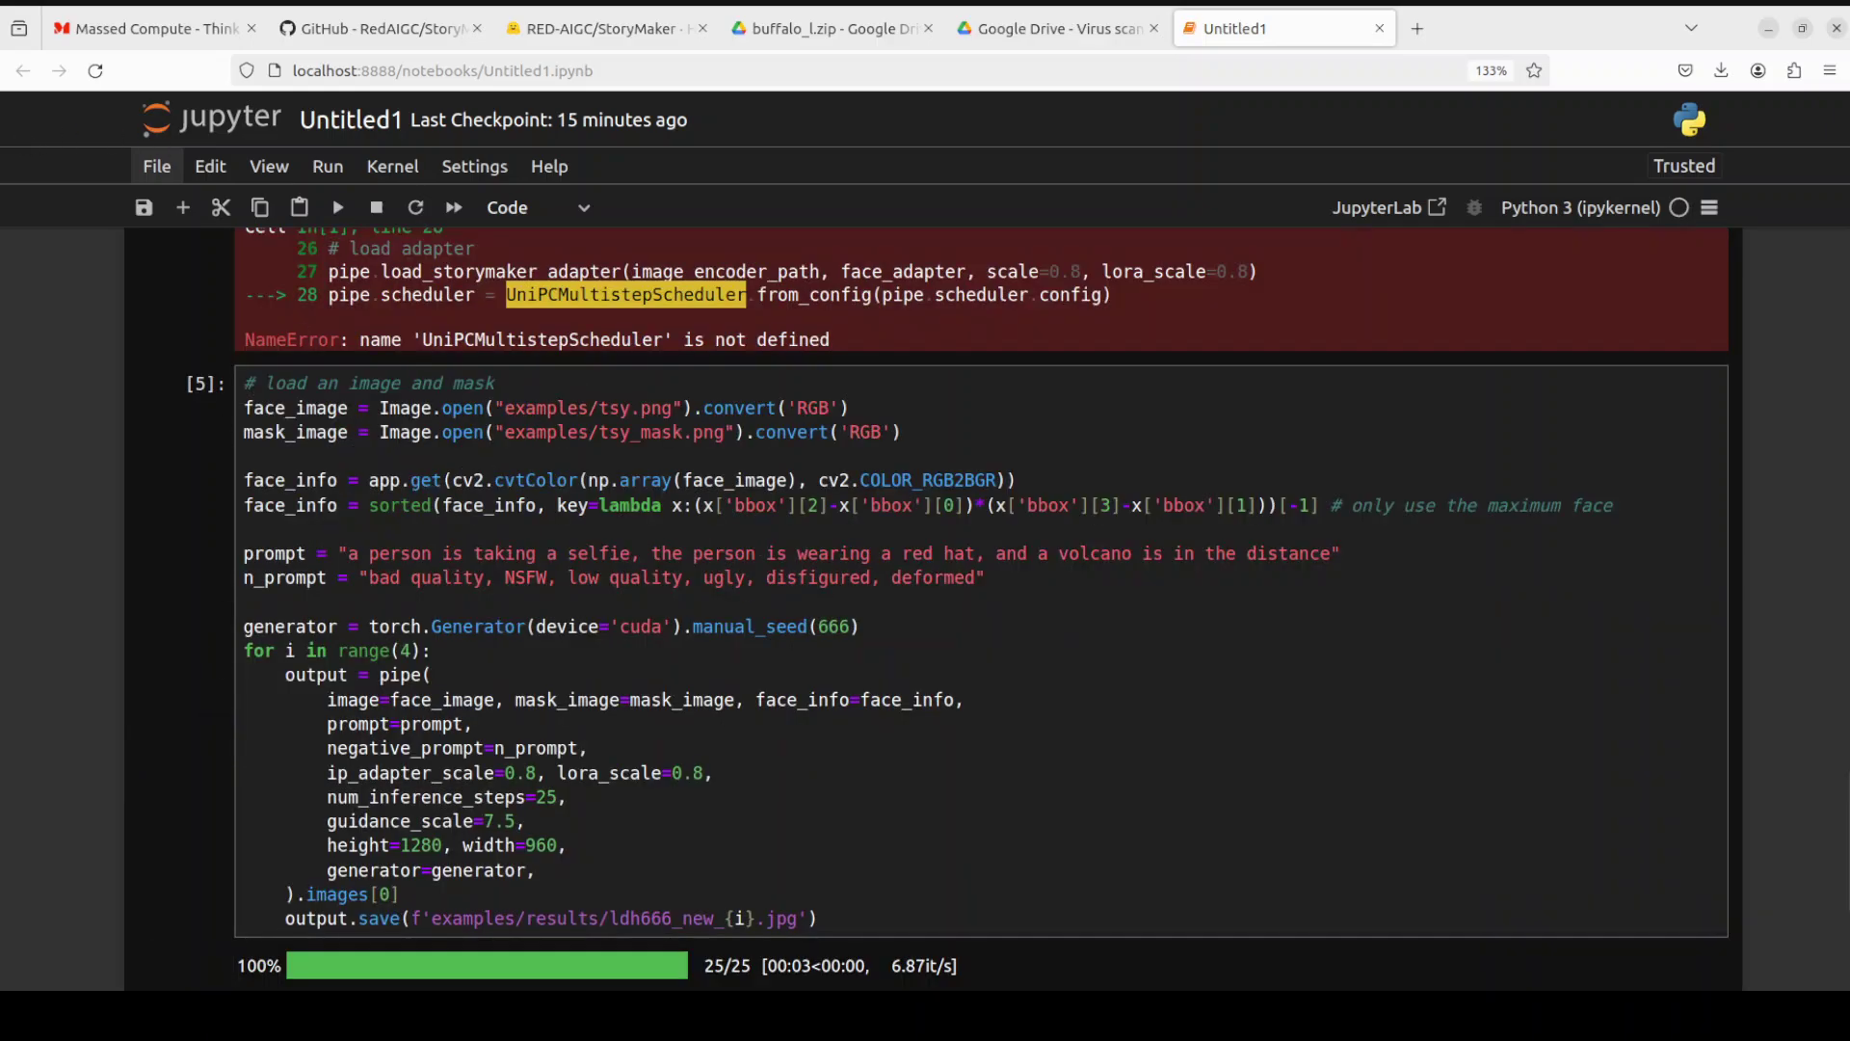
{"action": "left_click", "coordinate": [10, 116]}
Open ldh666_new_0.jpg from the results folder and browse all four regenerated selfies.
{"action": "double_click", "coordinate": [251, 103]}
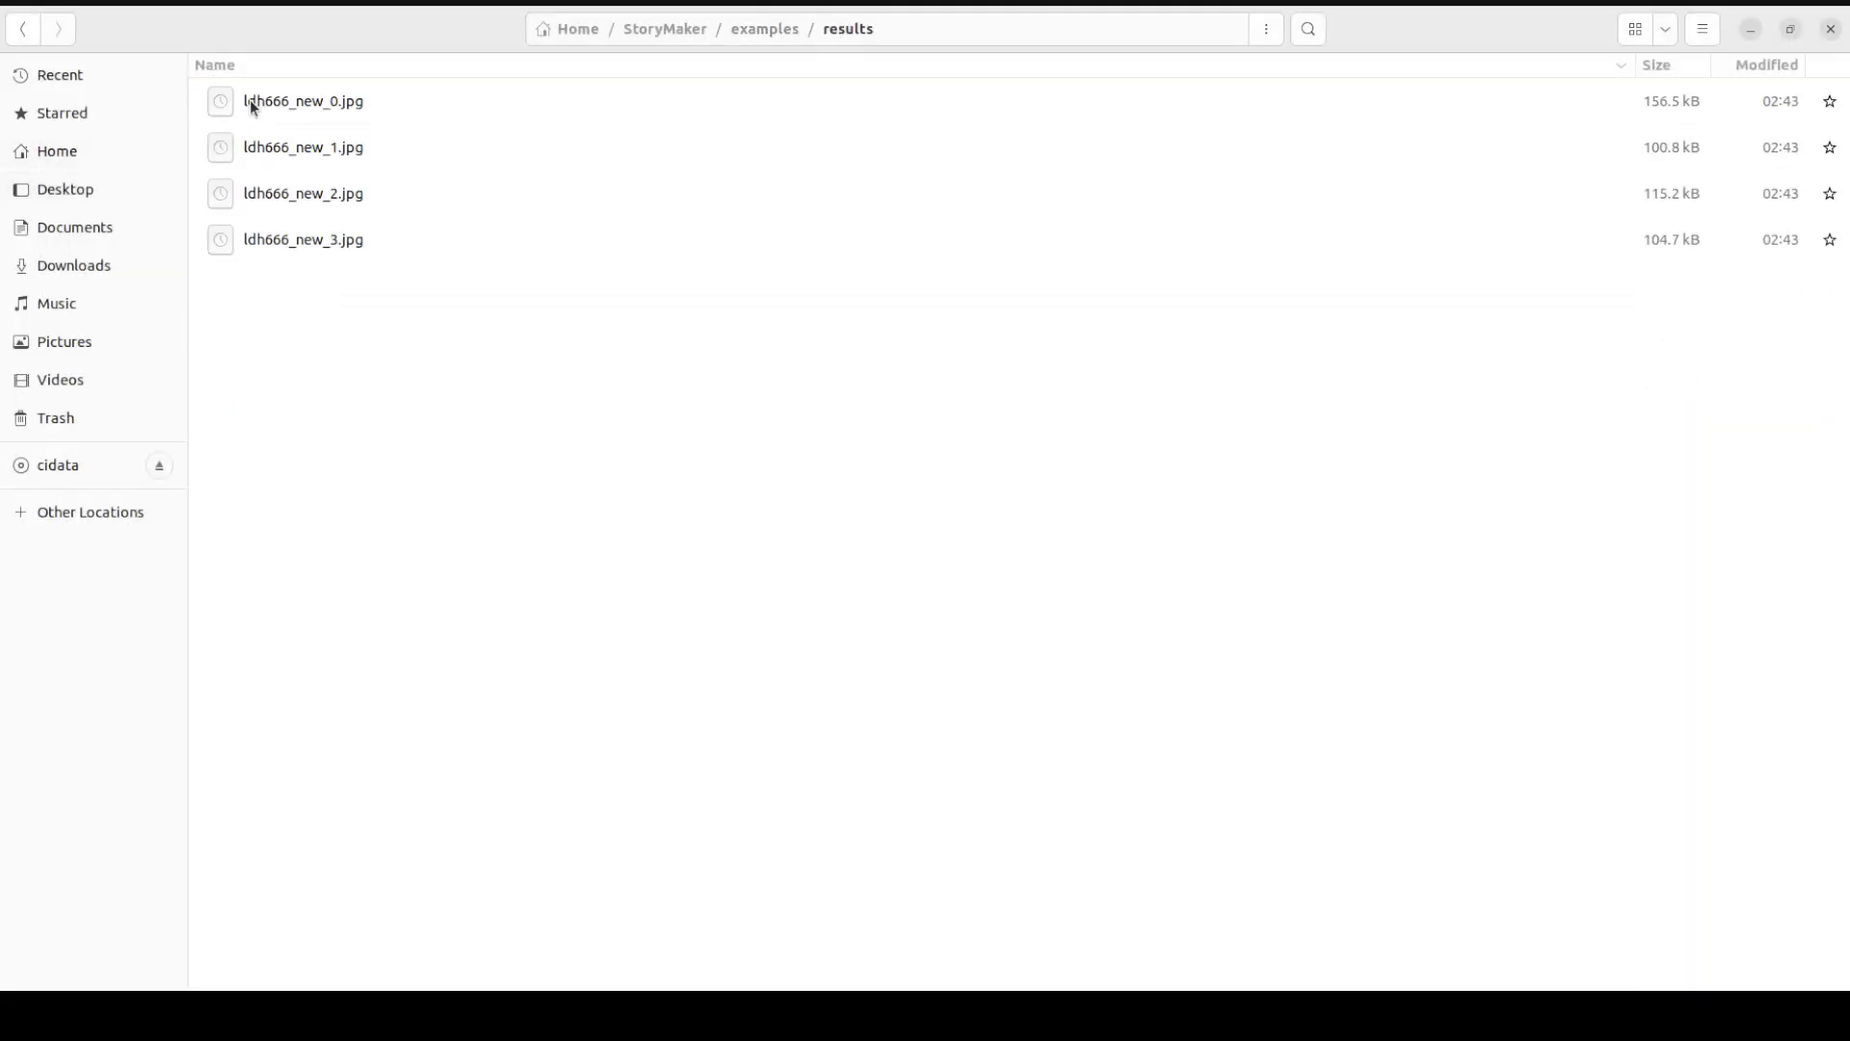
{"action": "double_click", "coordinate": [314, 98]}
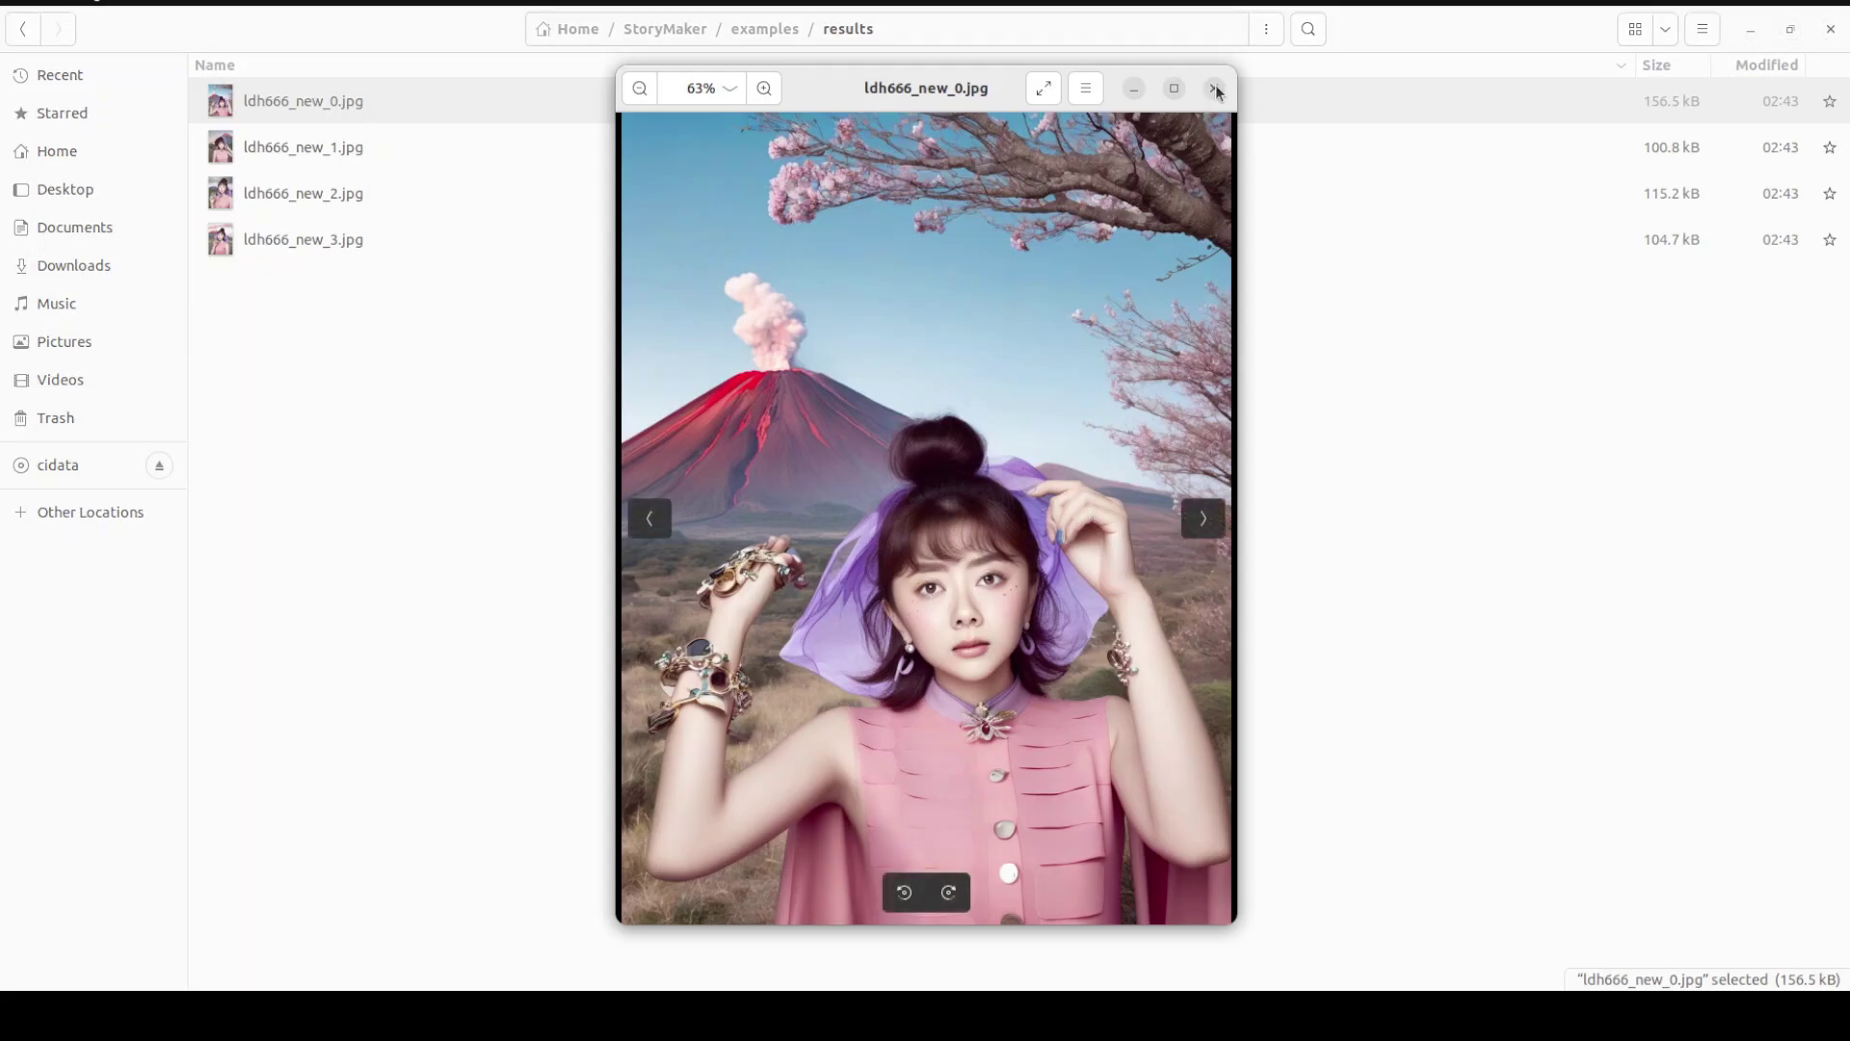
{"action": "left_click", "coordinate": [1204, 520]}
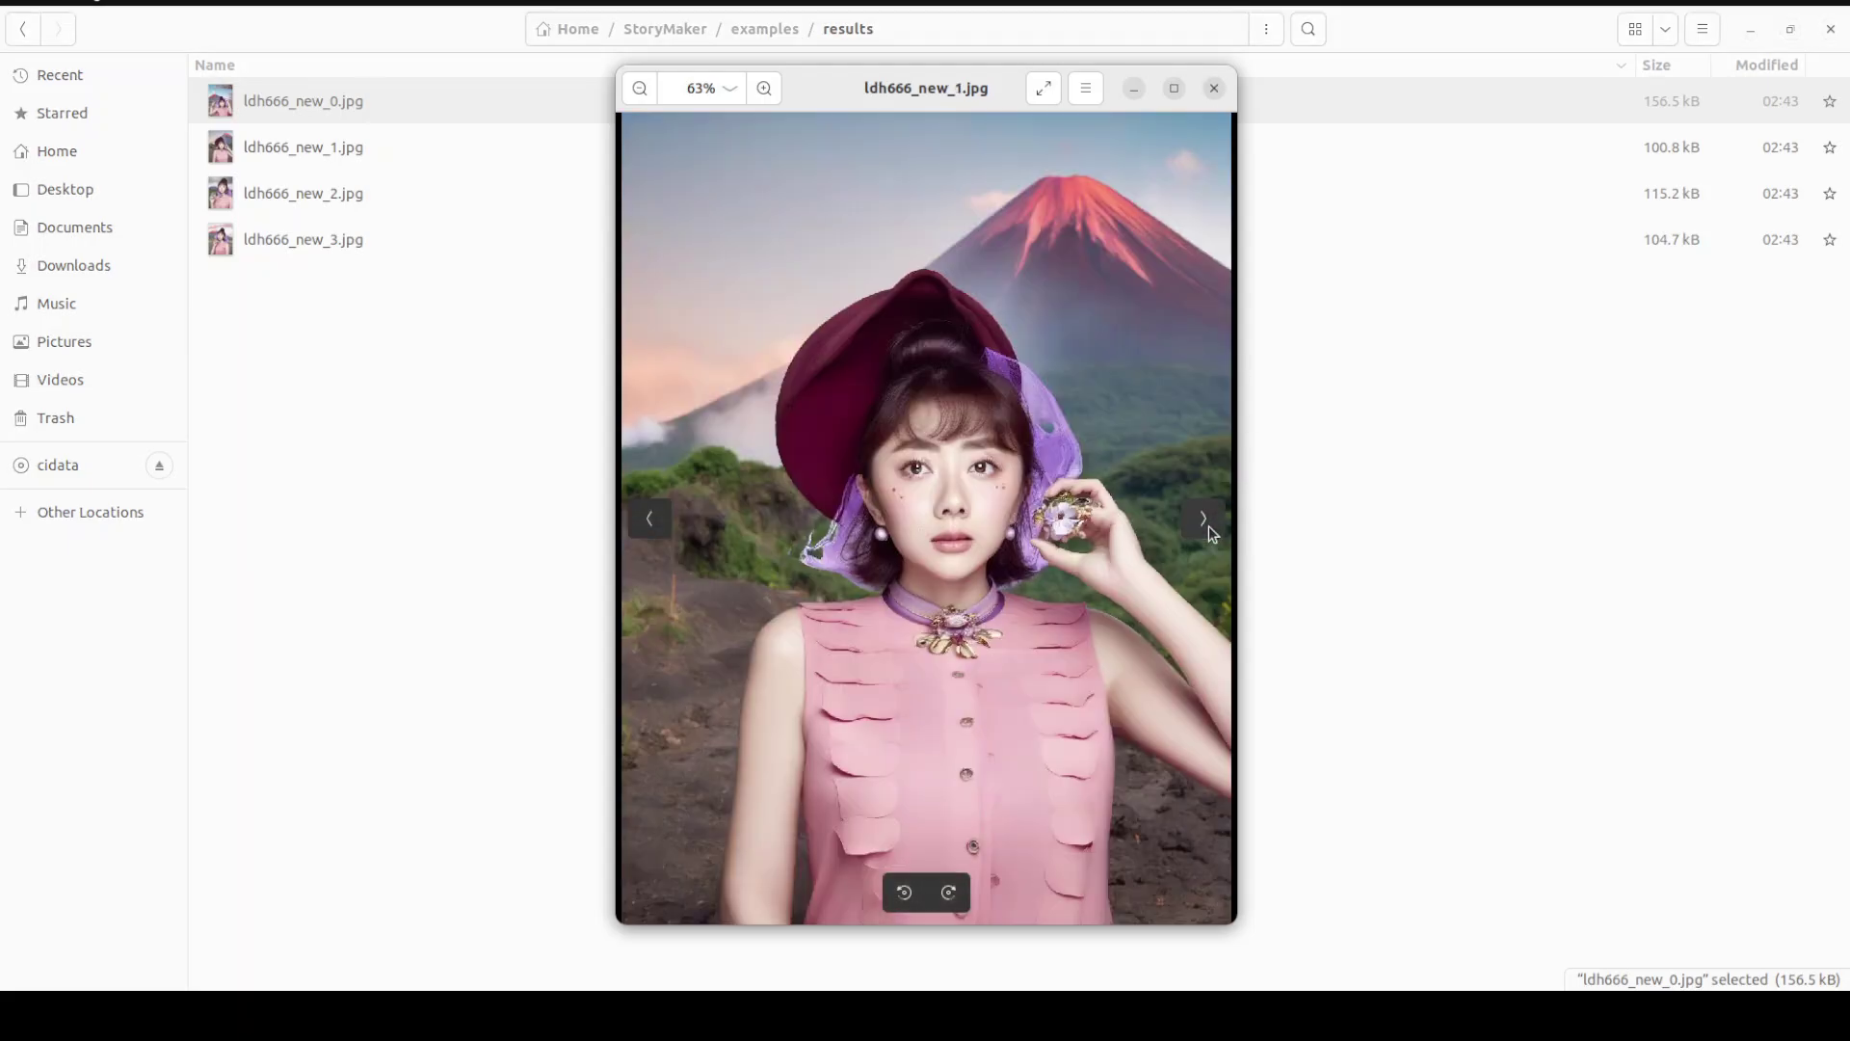
{"action": "left_click", "coordinate": [1204, 521]}
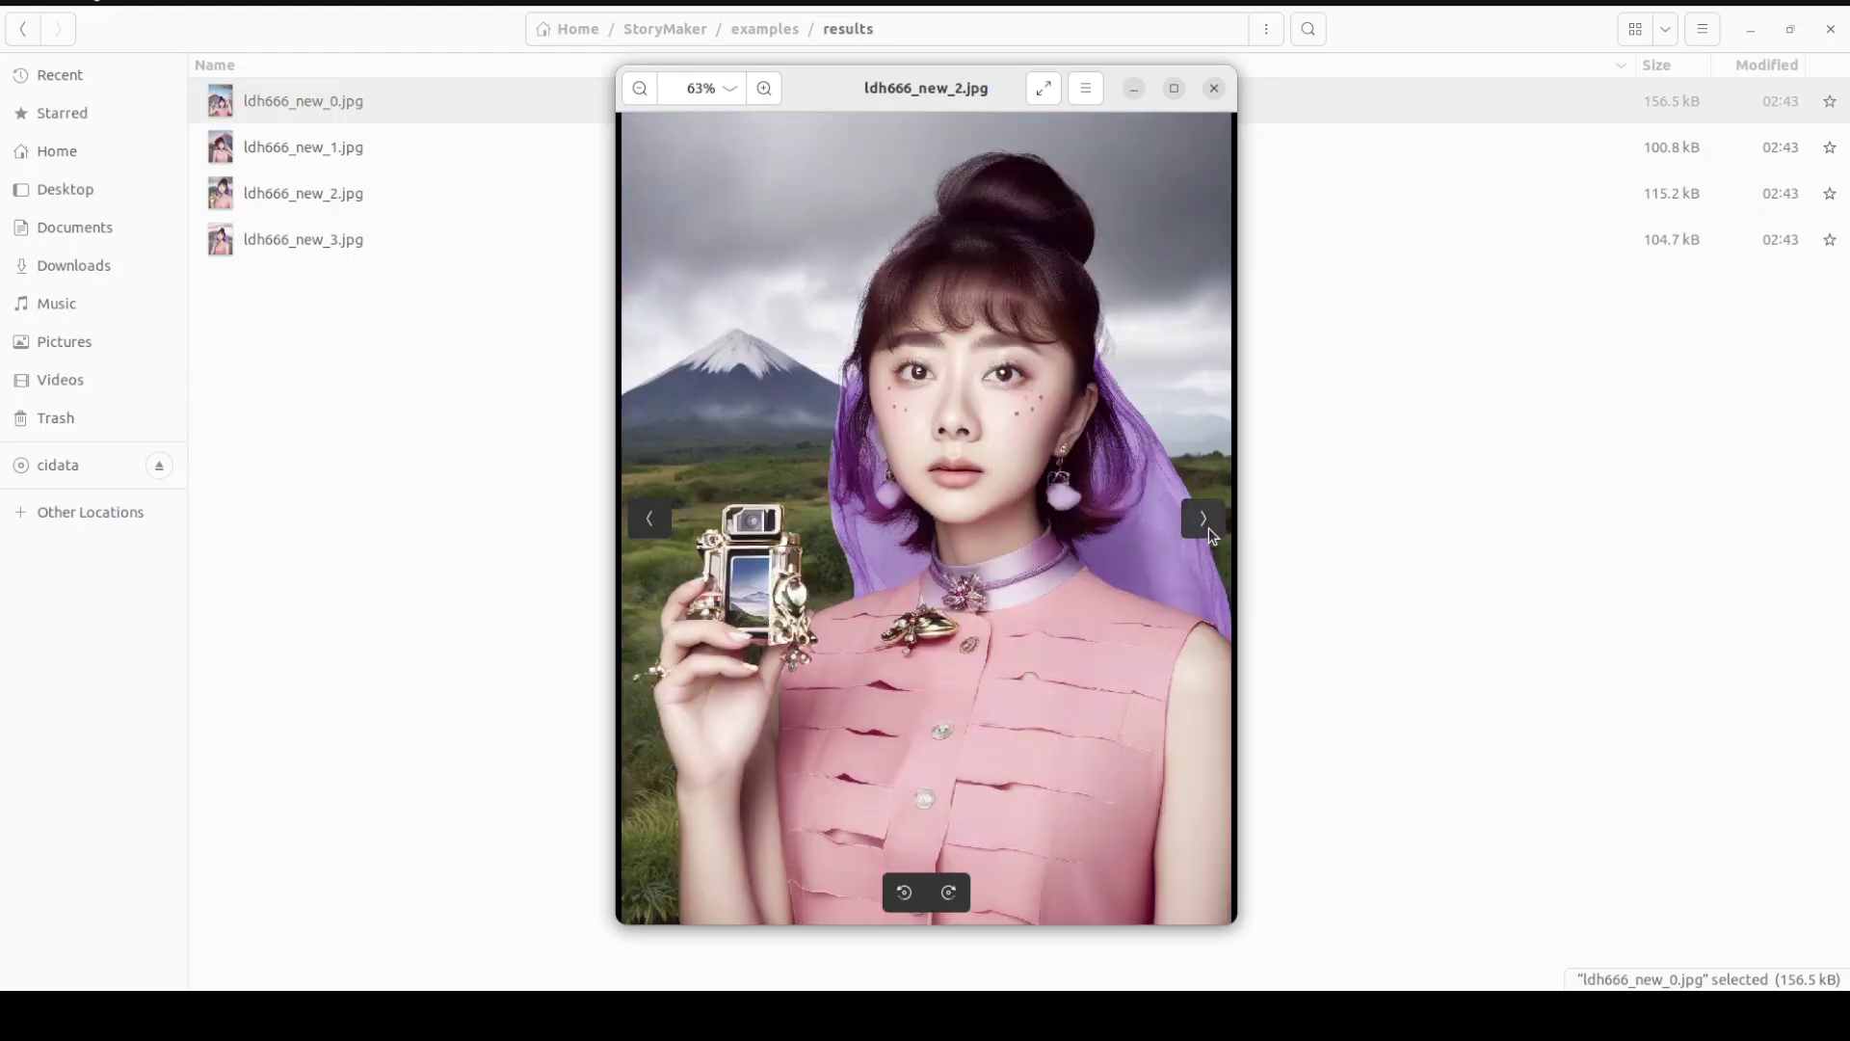
{"action": "left_click", "coordinate": [1204, 520]}
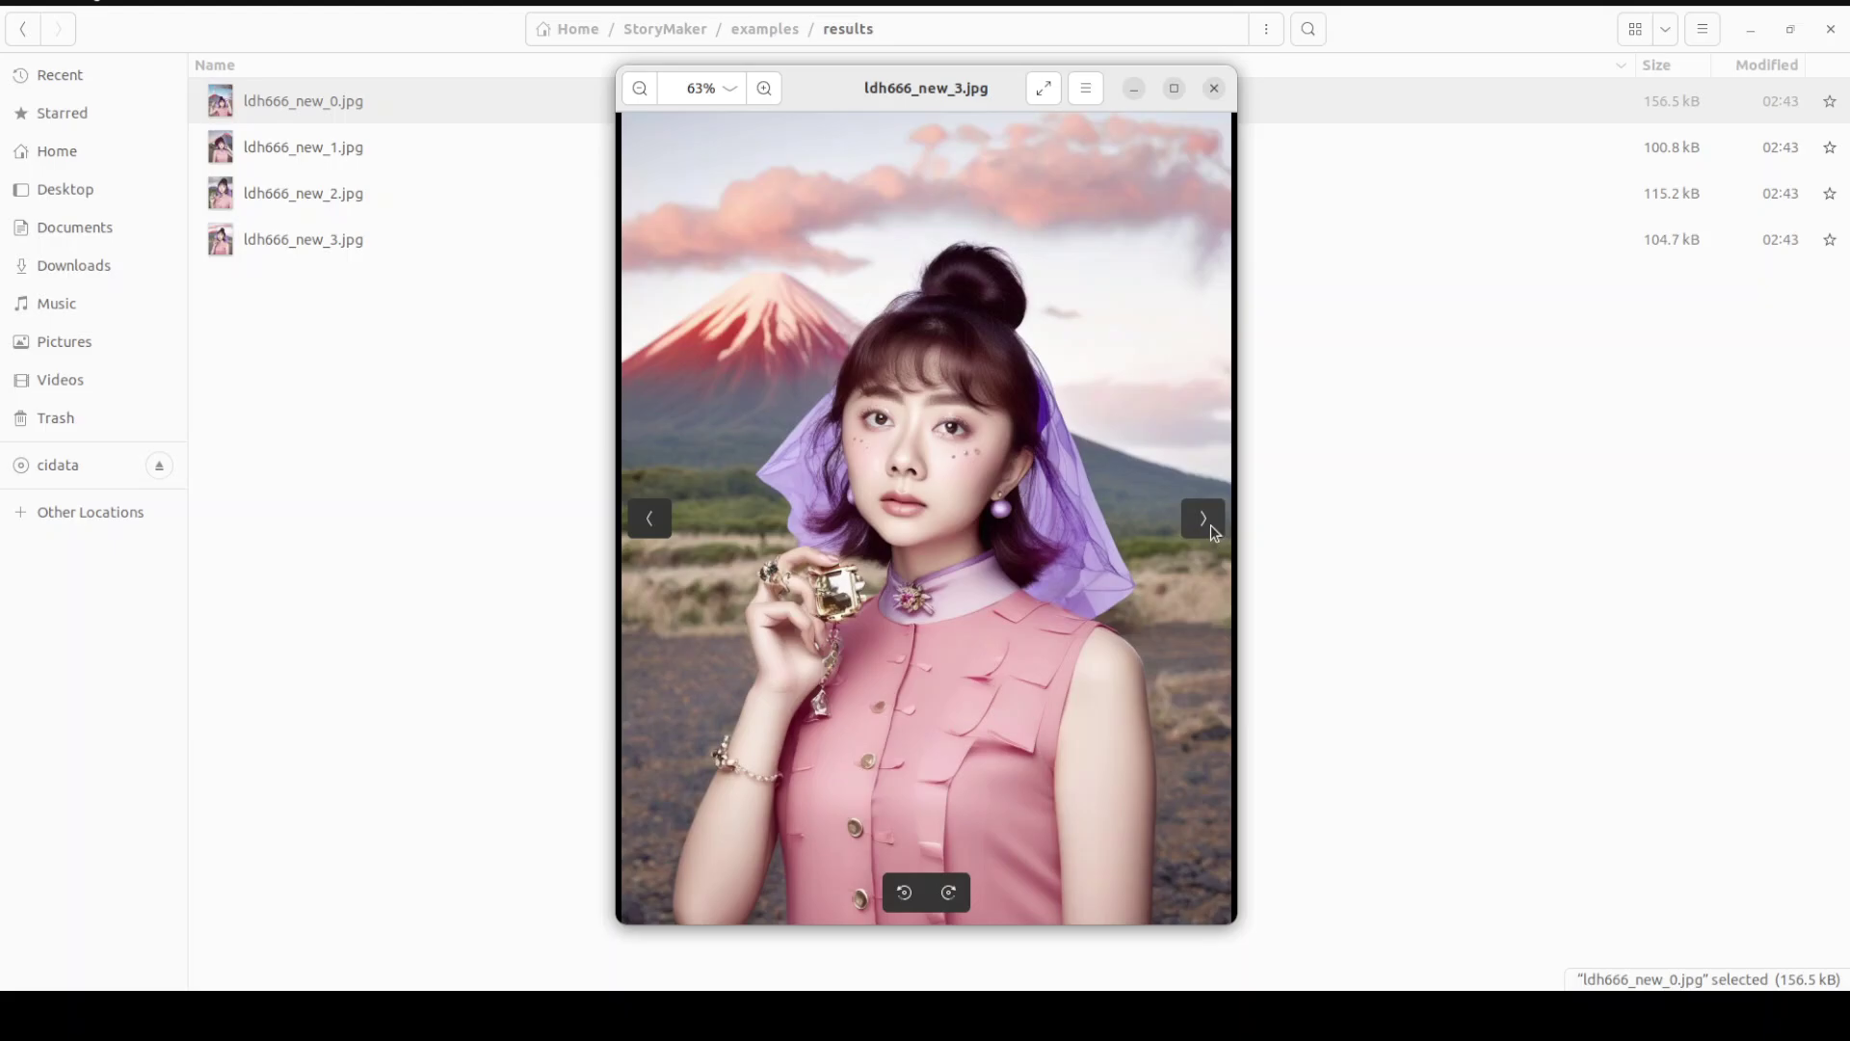
{"action": "left_click", "coordinate": [1206, 521]}
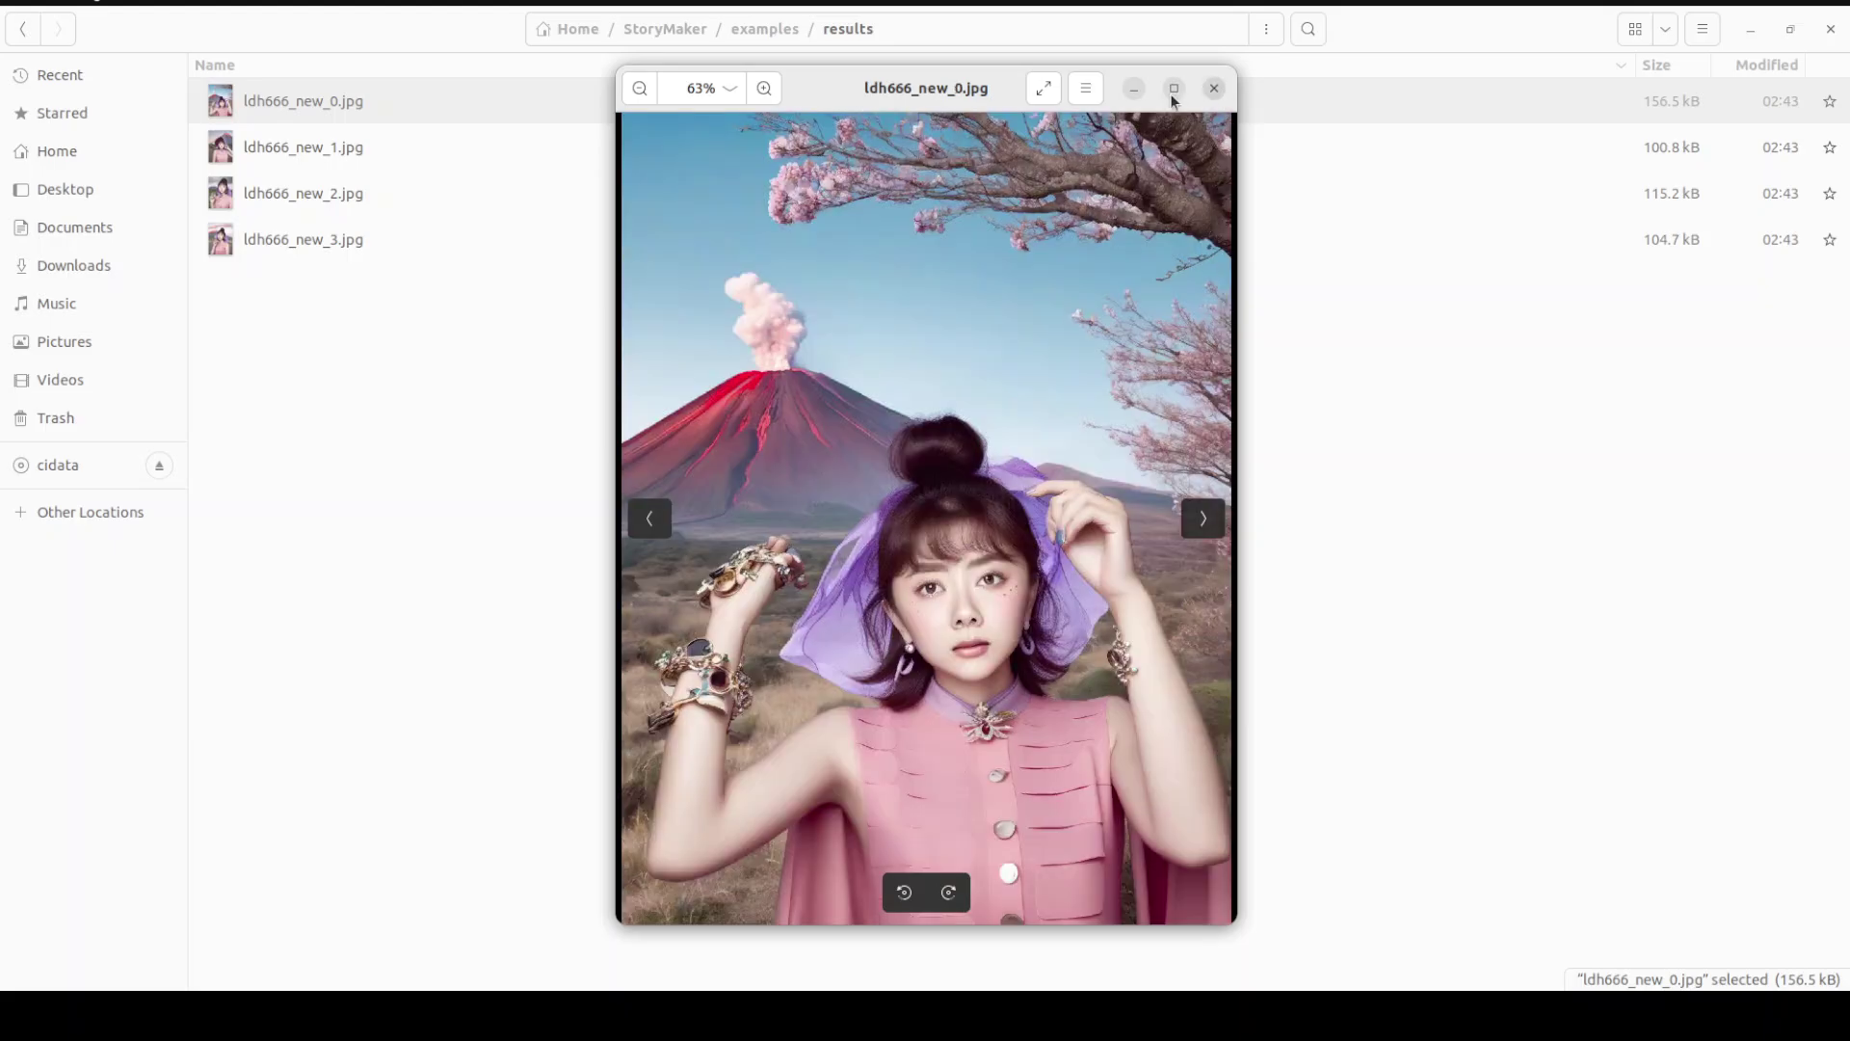
{"action": "key", "text": "alt+Tab"}
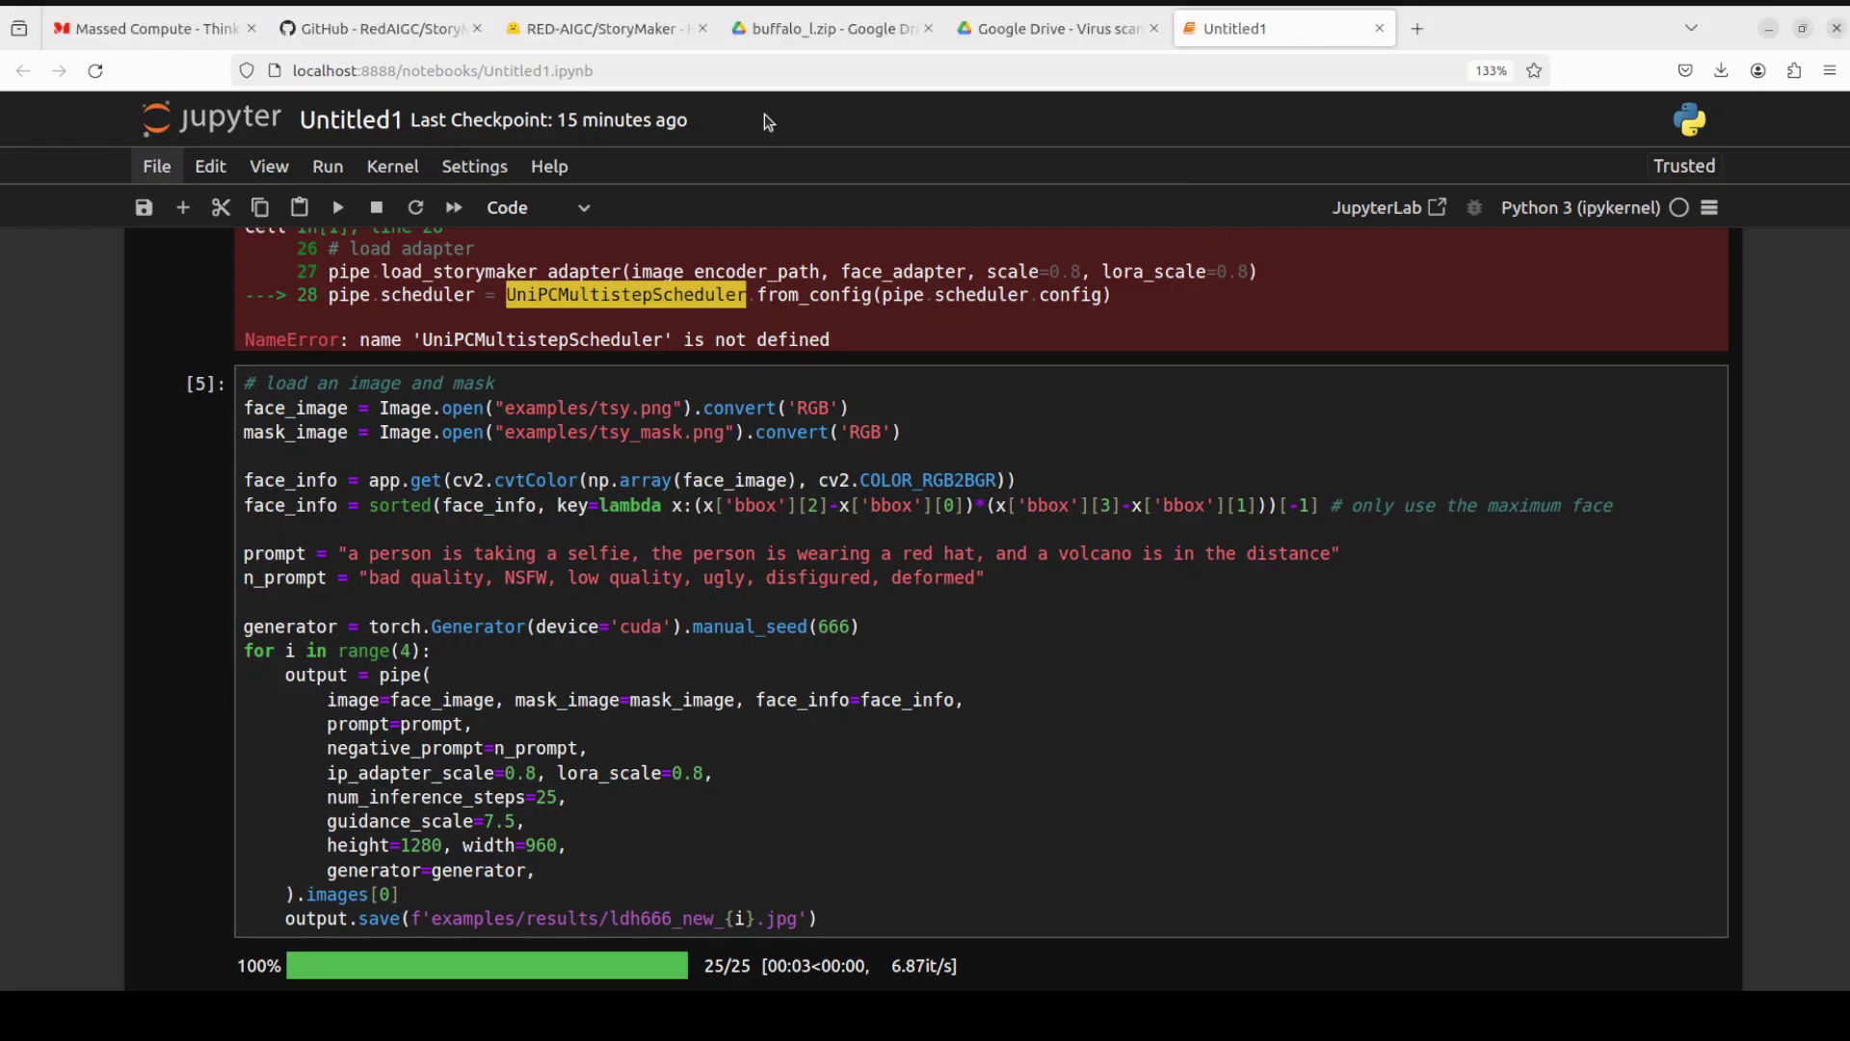
Scroll the GitHub StoryMaker README to its title and open a new terminal window.
{"action": "left_click", "coordinate": [386, 29]}
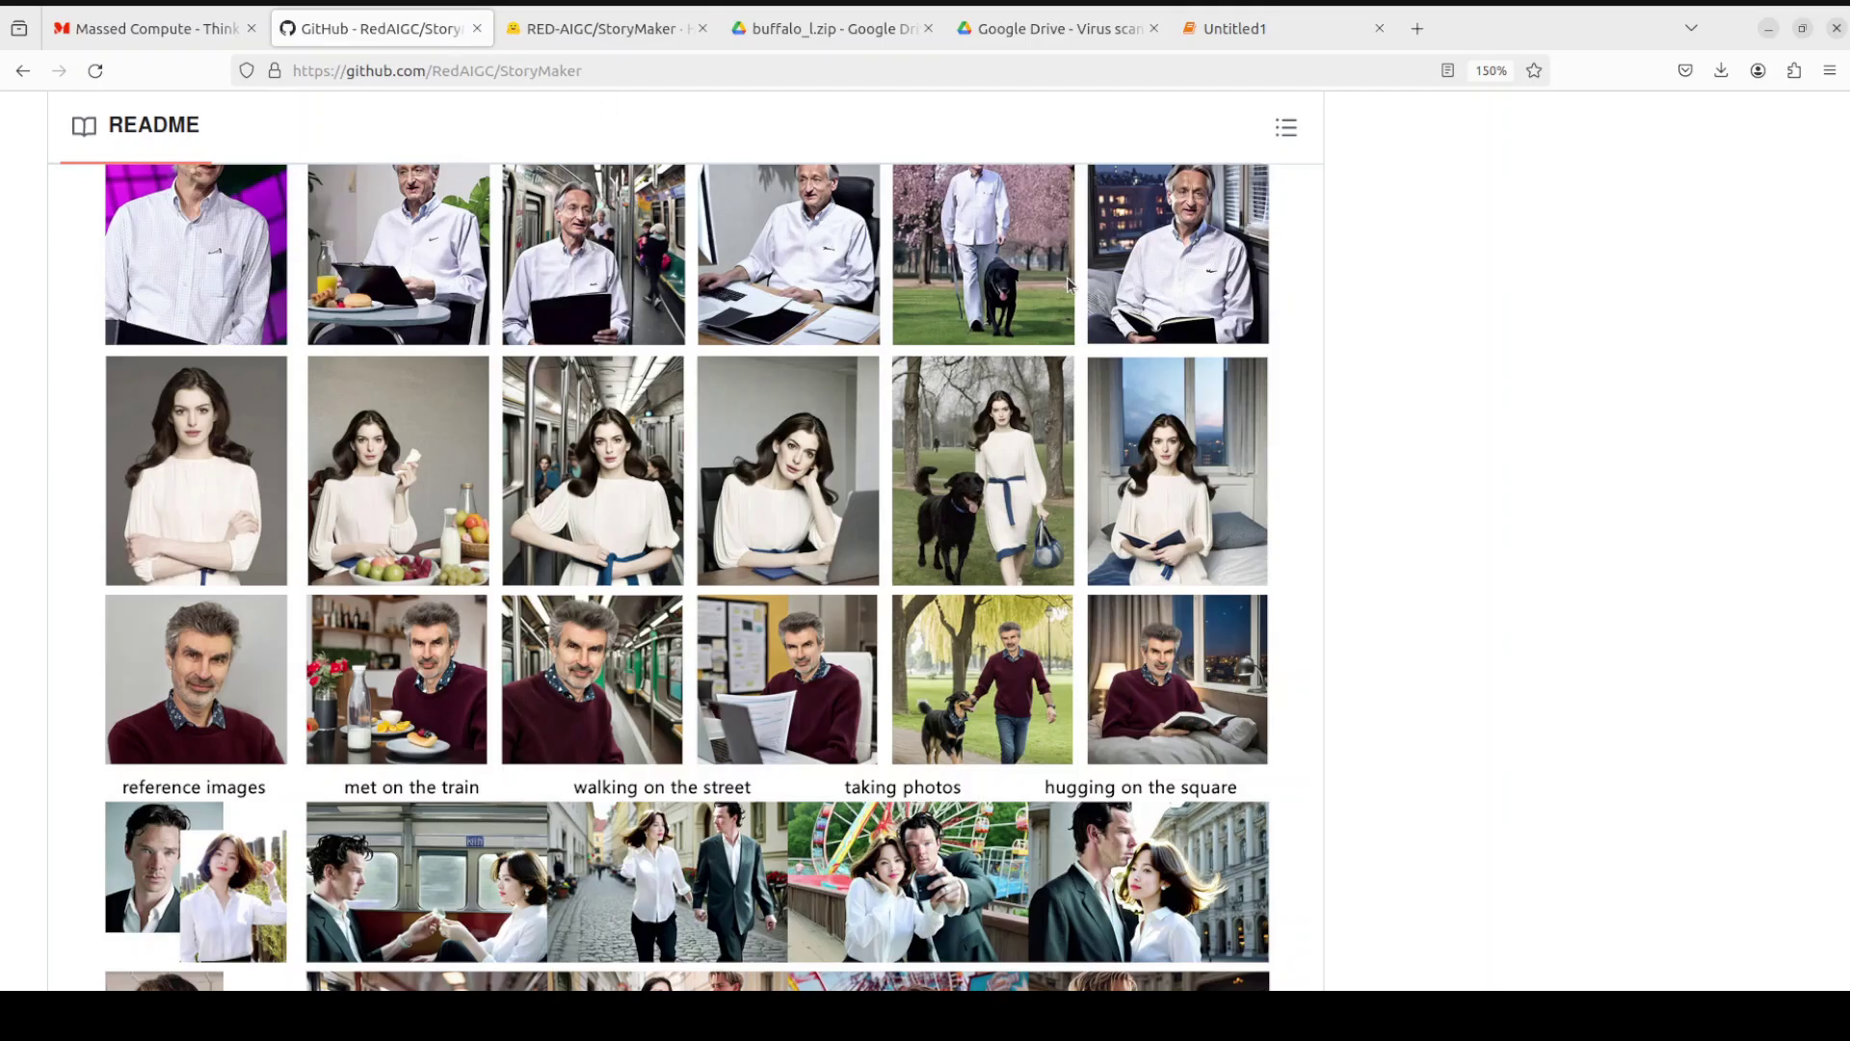
{"action": "scroll", "coordinate": [1687, 432], "scroll_direction": "up", "scroll_amount": 4}
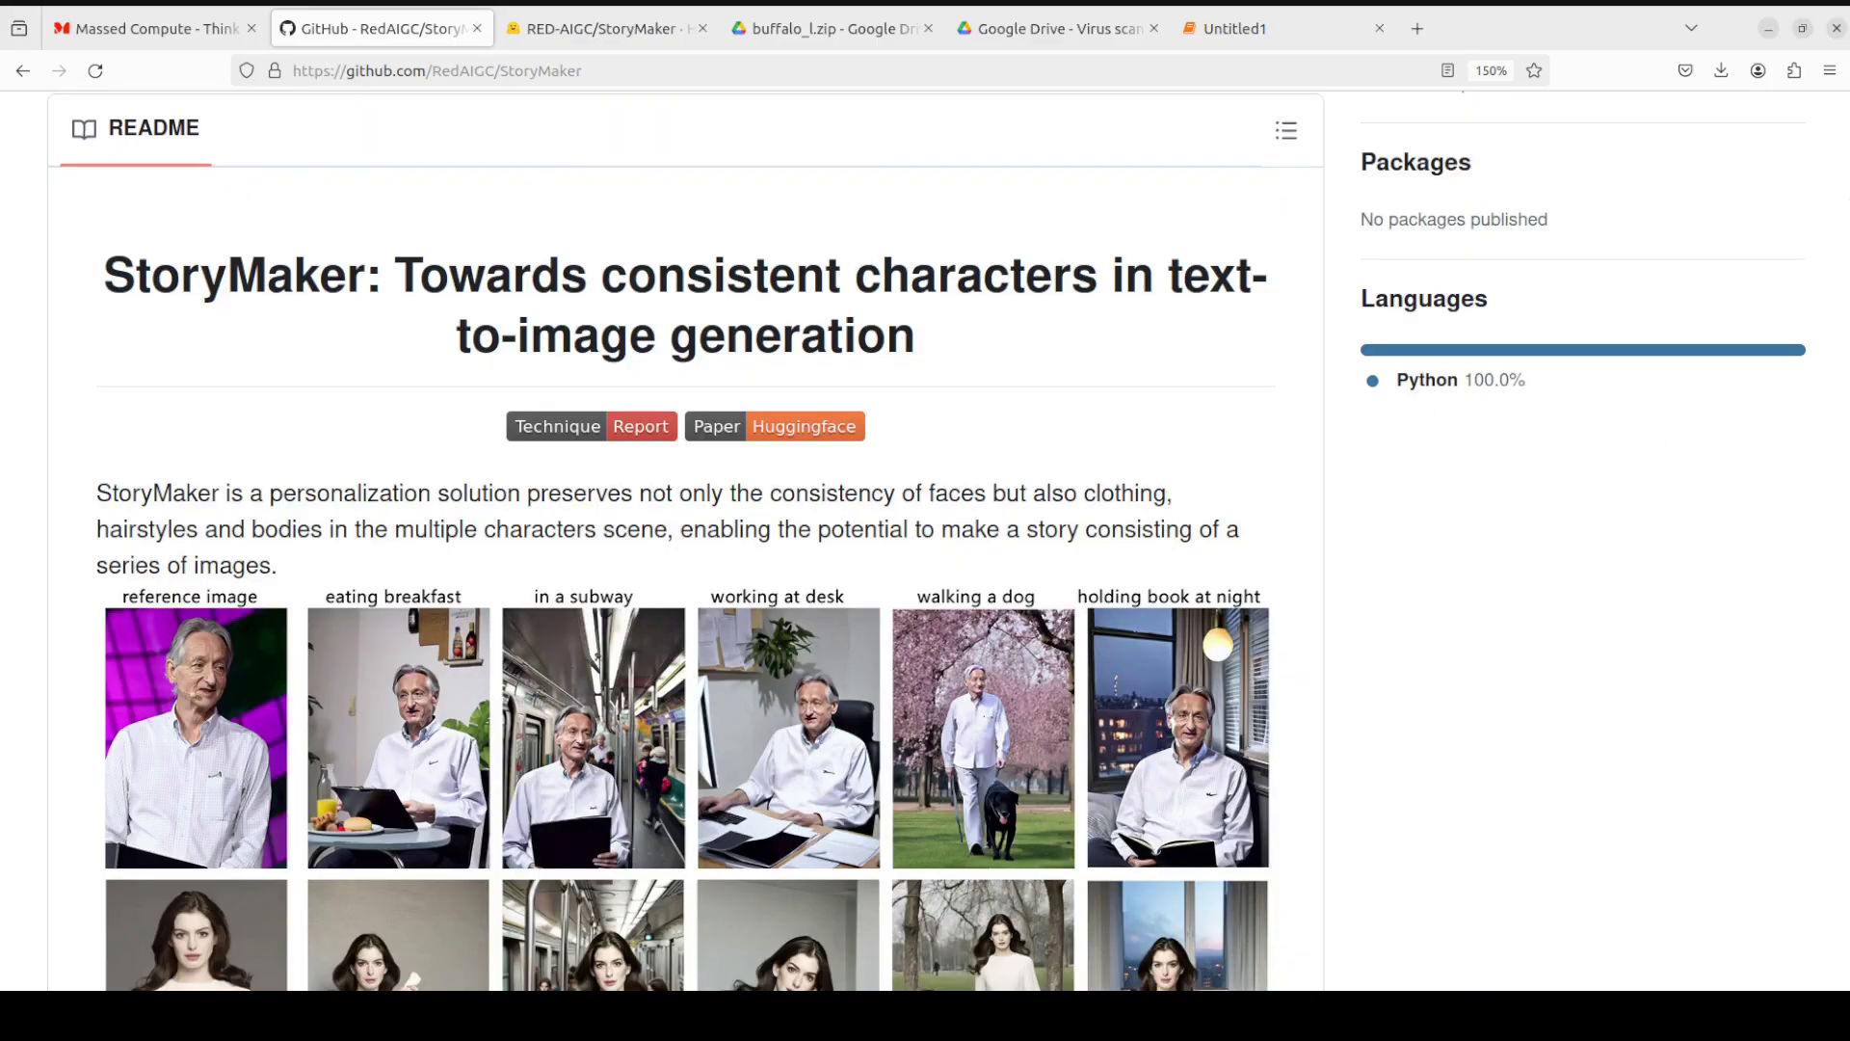
{"action": "right_click", "coordinate": [19, 247]}
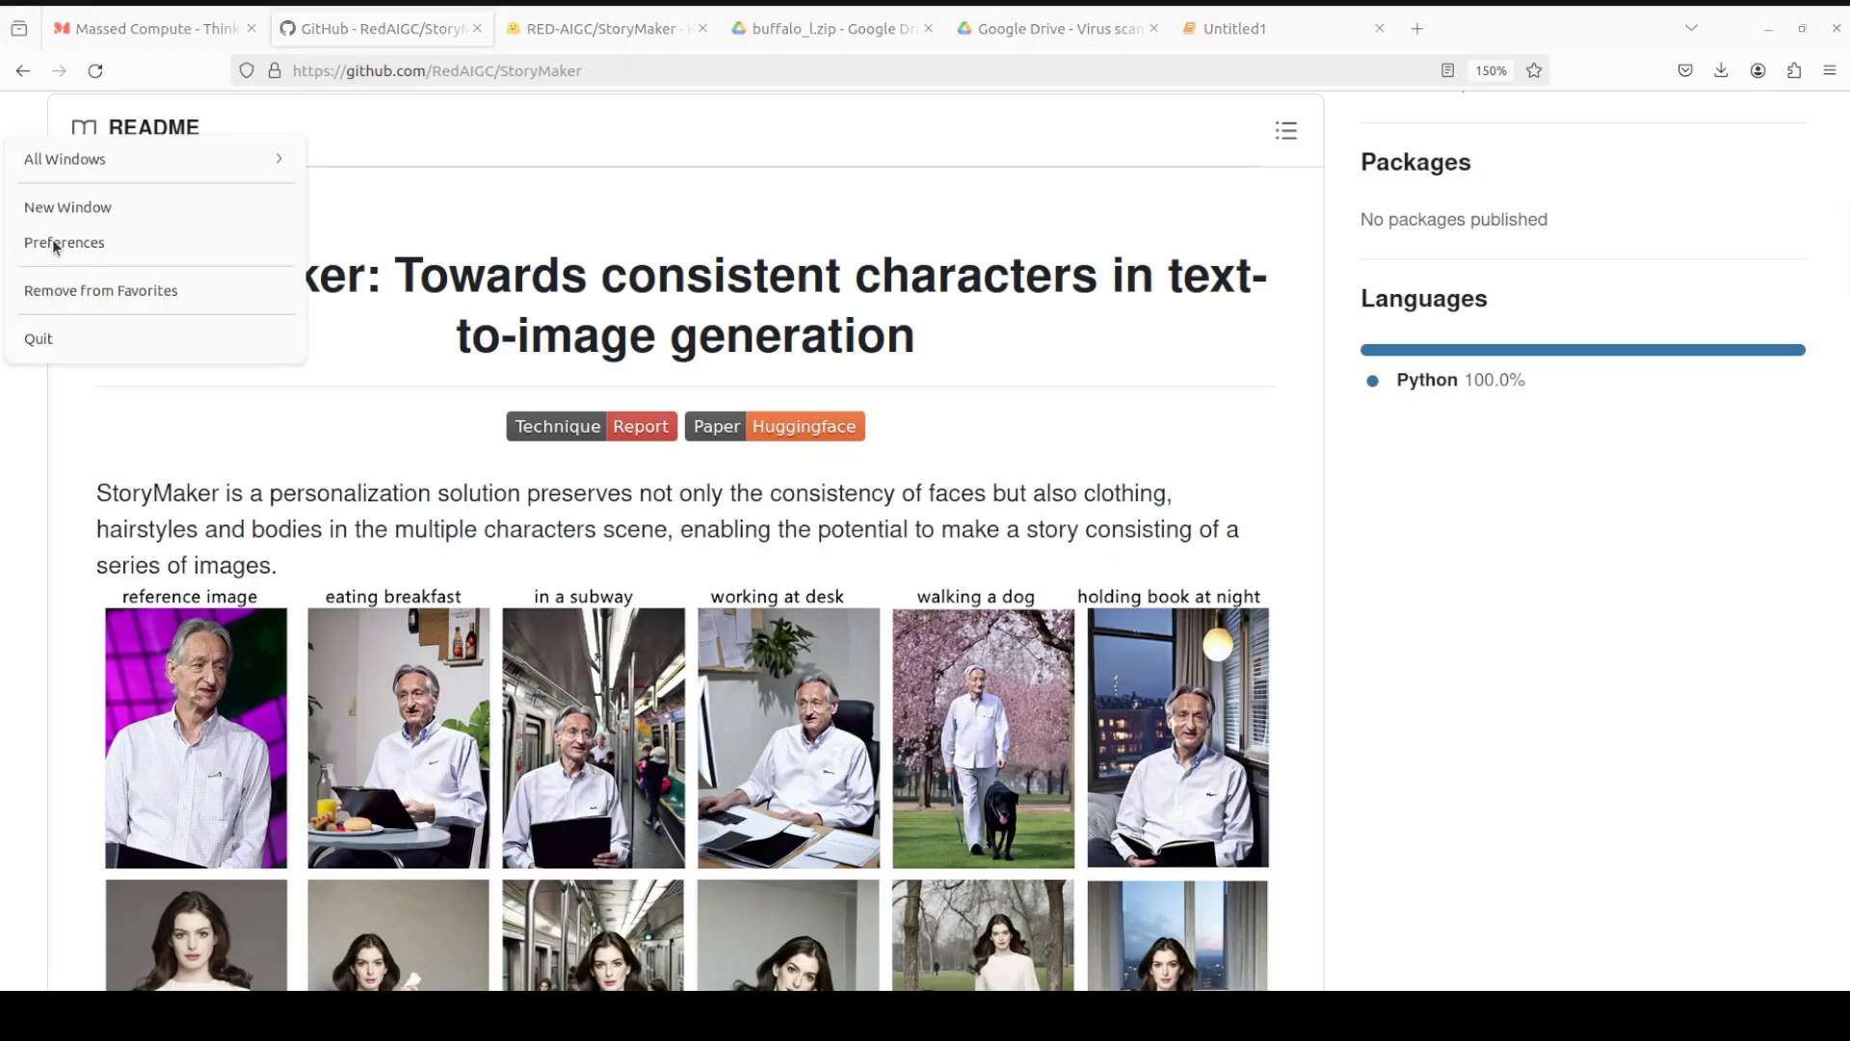
{"action": "left_click", "coordinate": [70, 212]}
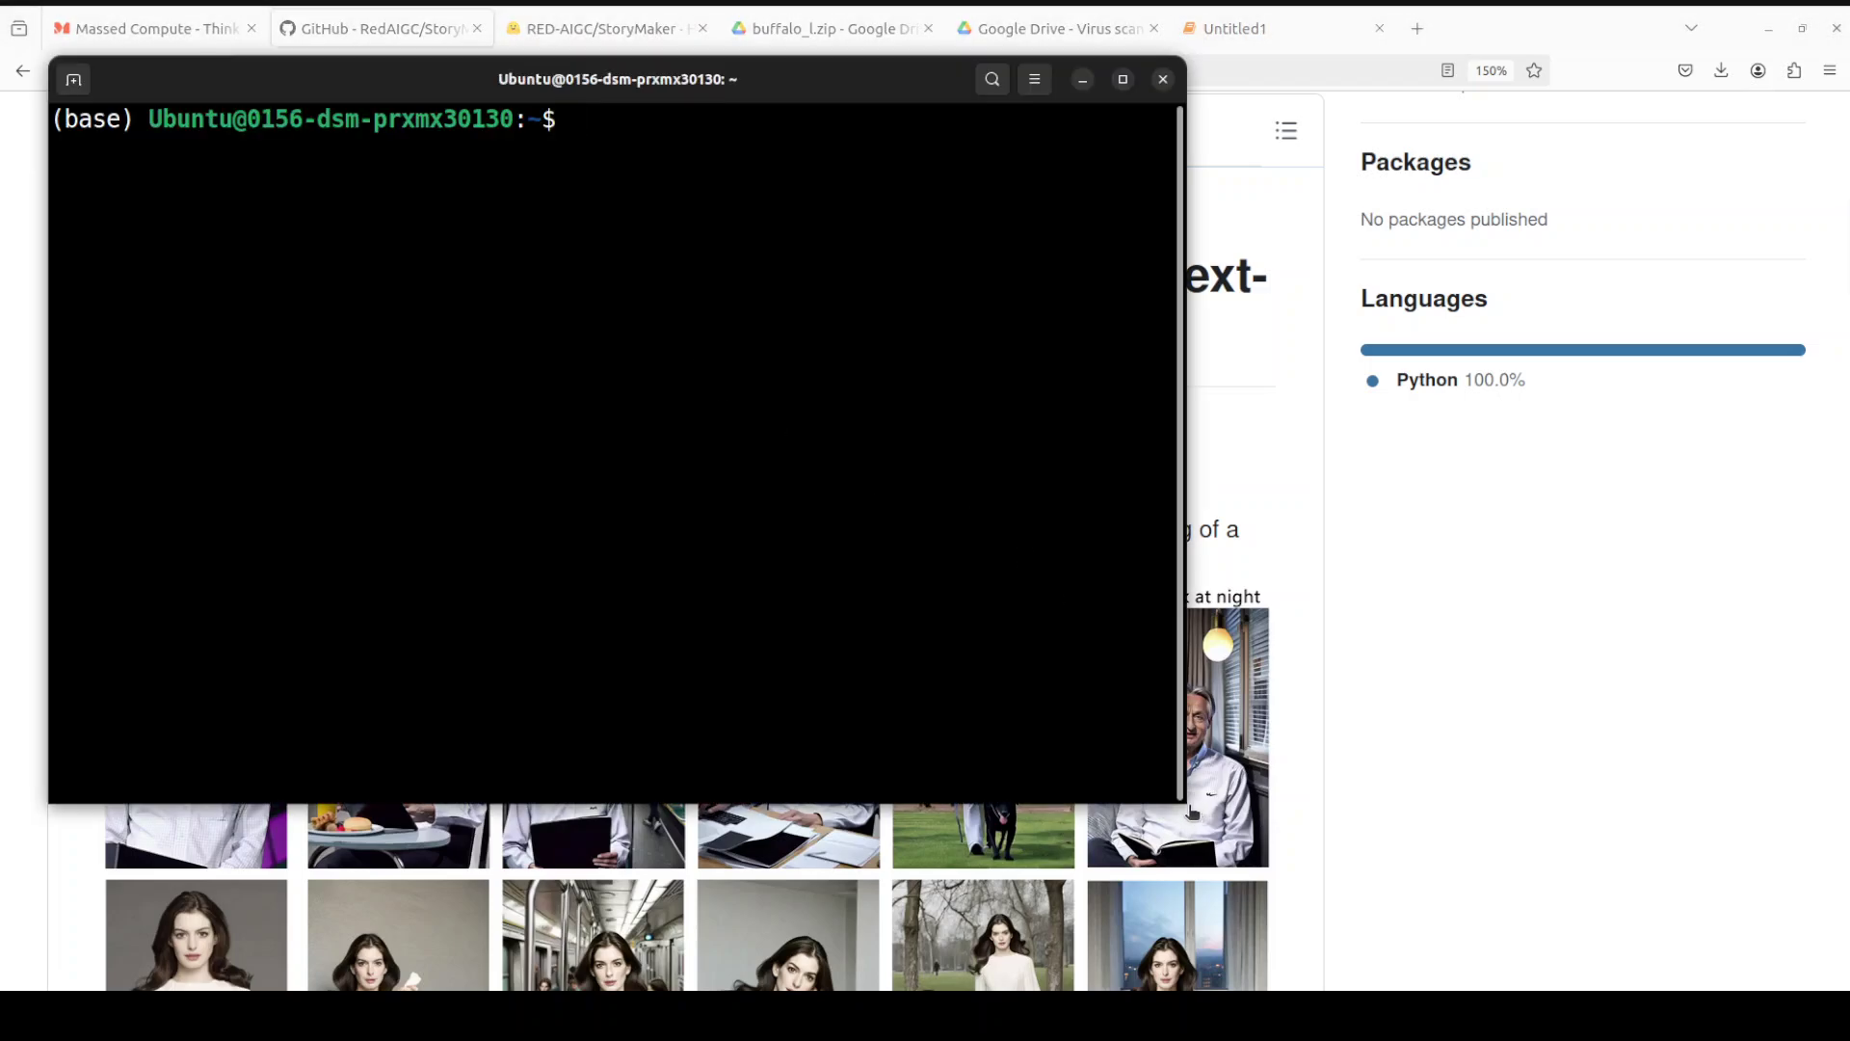
Widen the terminal and run nvidia-smi, showing 21088MiB of 81559MiB used on the H100.
{"action": "left_click_drag", "start_coordinate": [1185, 806], "coordinate": [1597, 829]}
{"action": "type", "text": "nvidia-smi"}
{"action": "key", "text": "Return"}
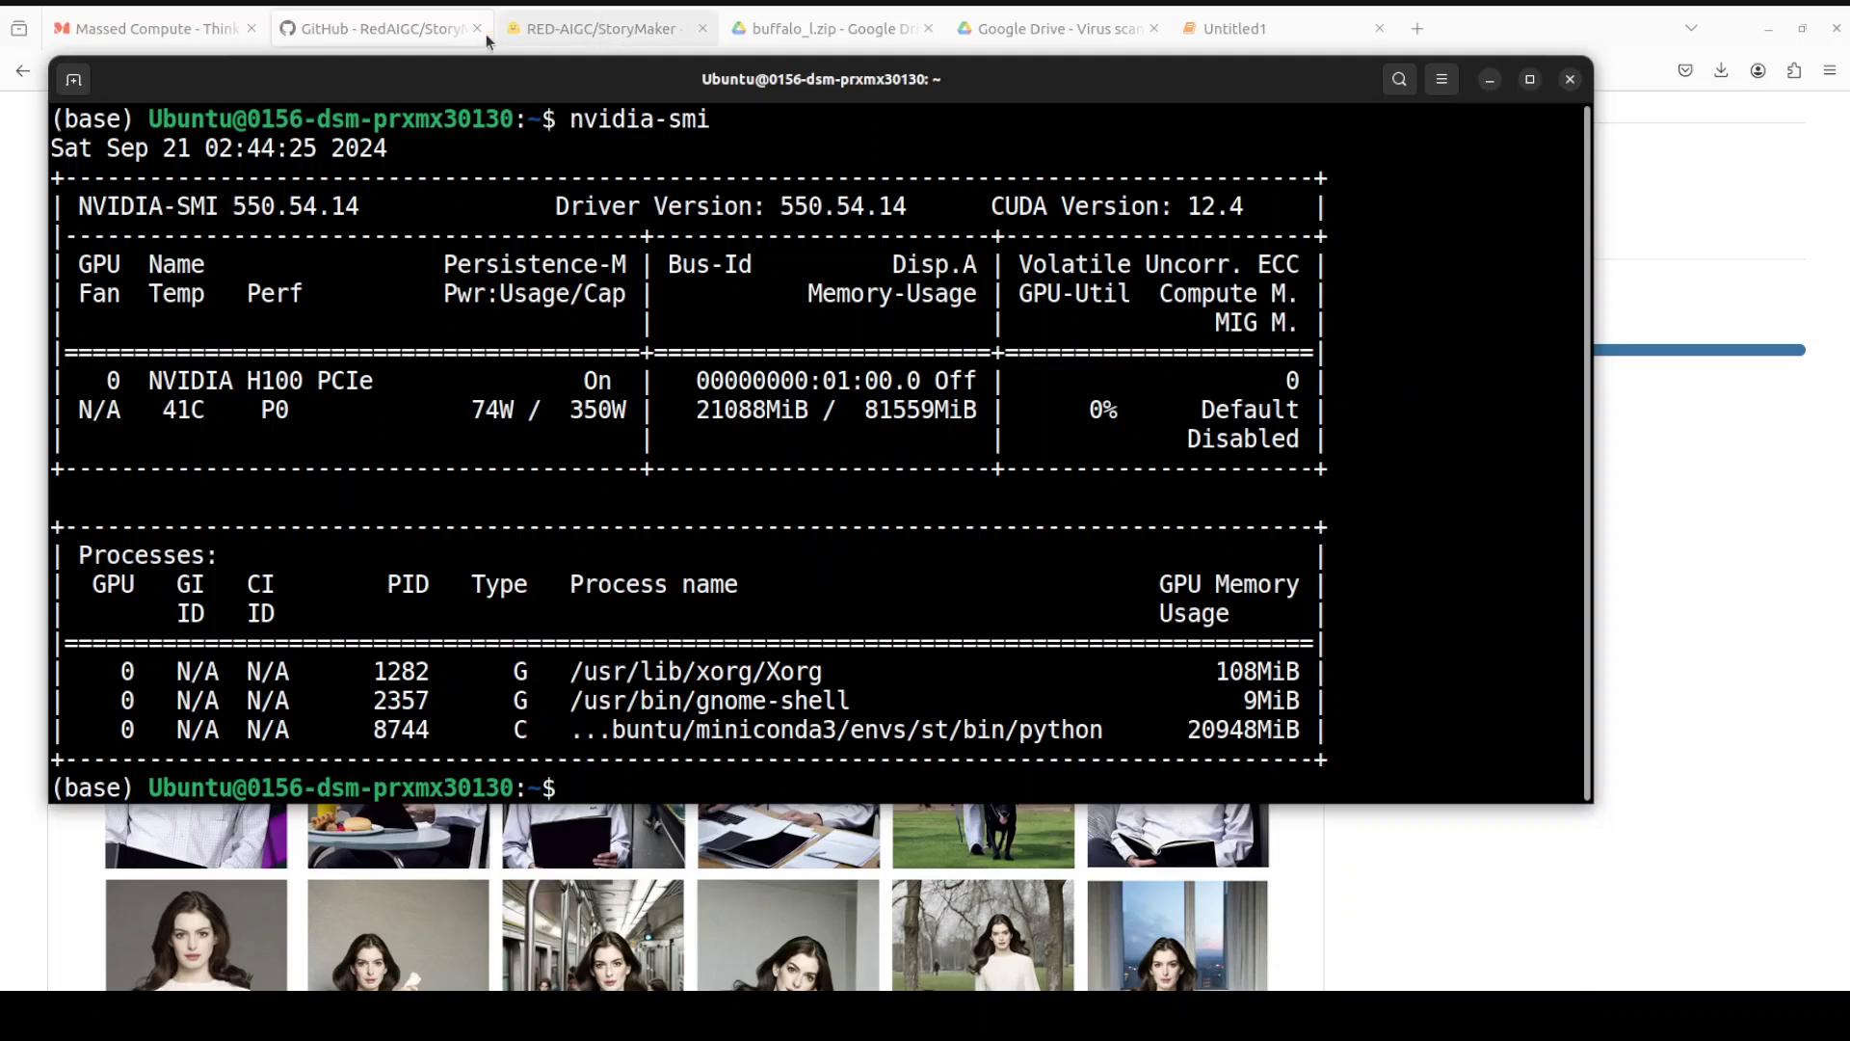
{"action": "left_click", "coordinate": [443, 38]}
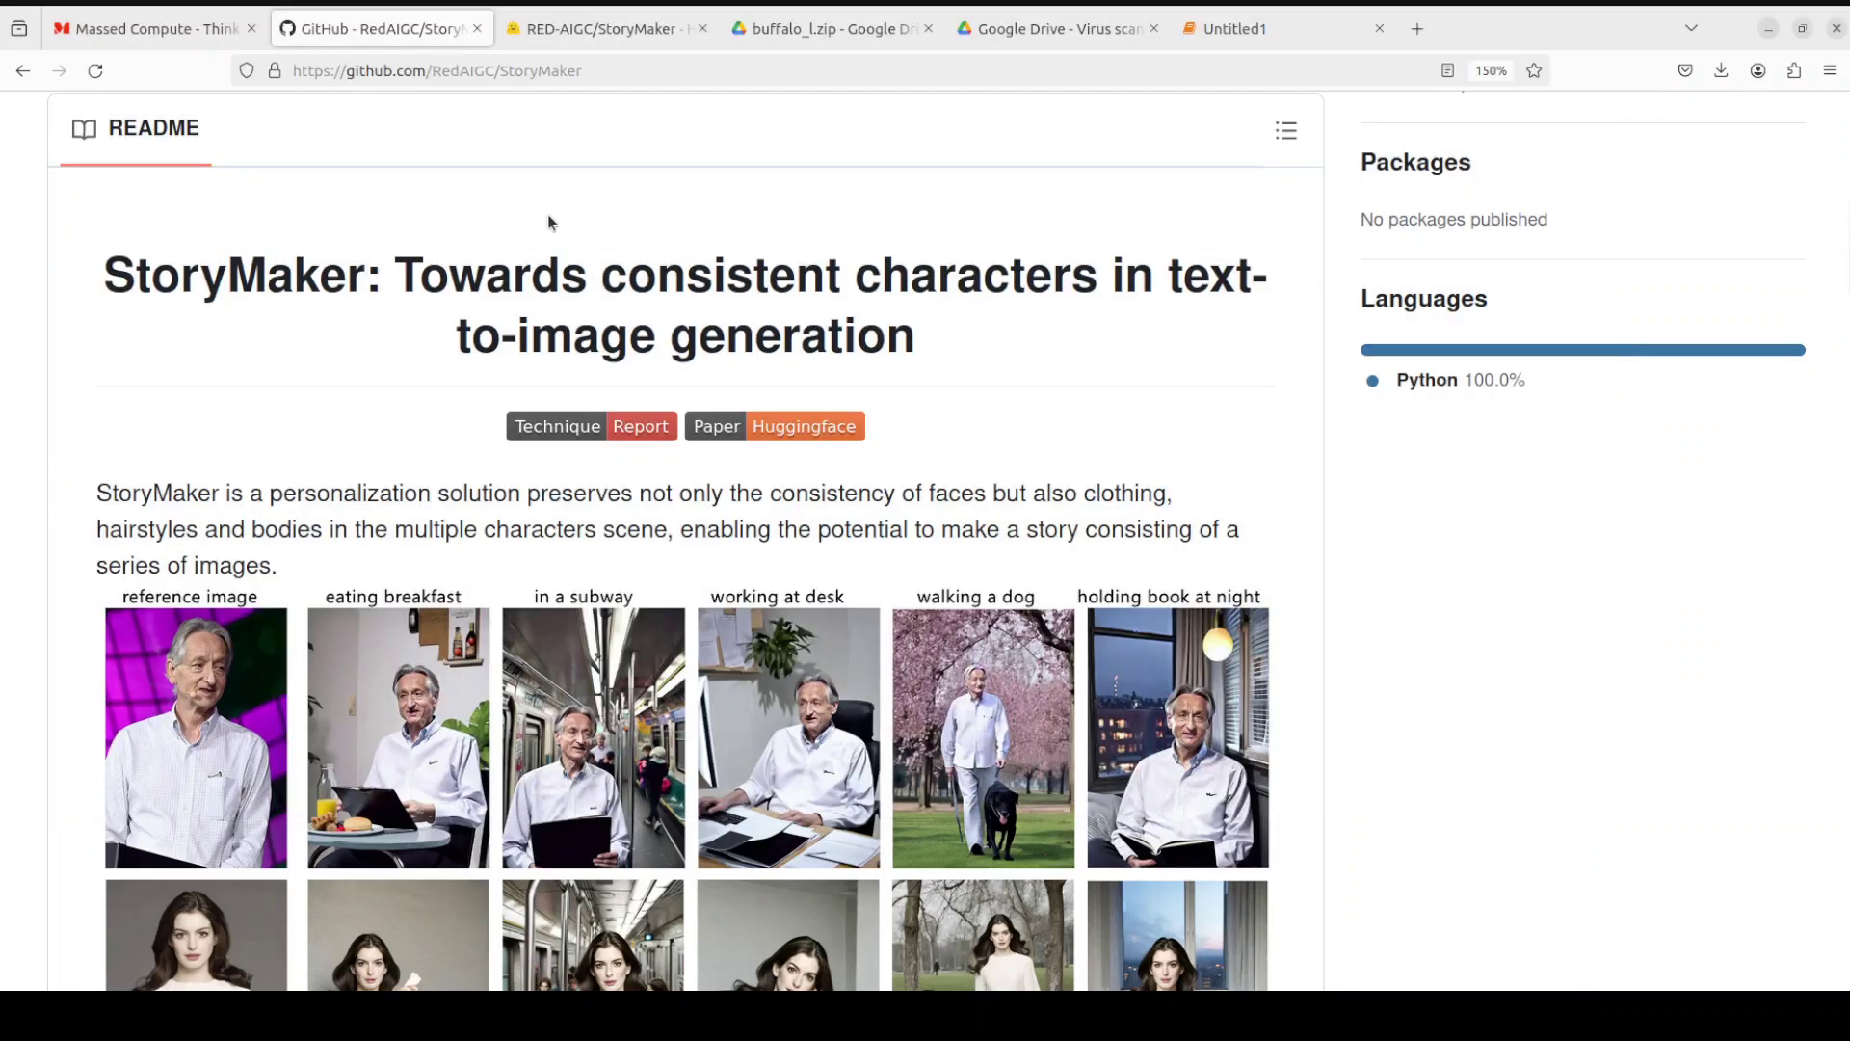